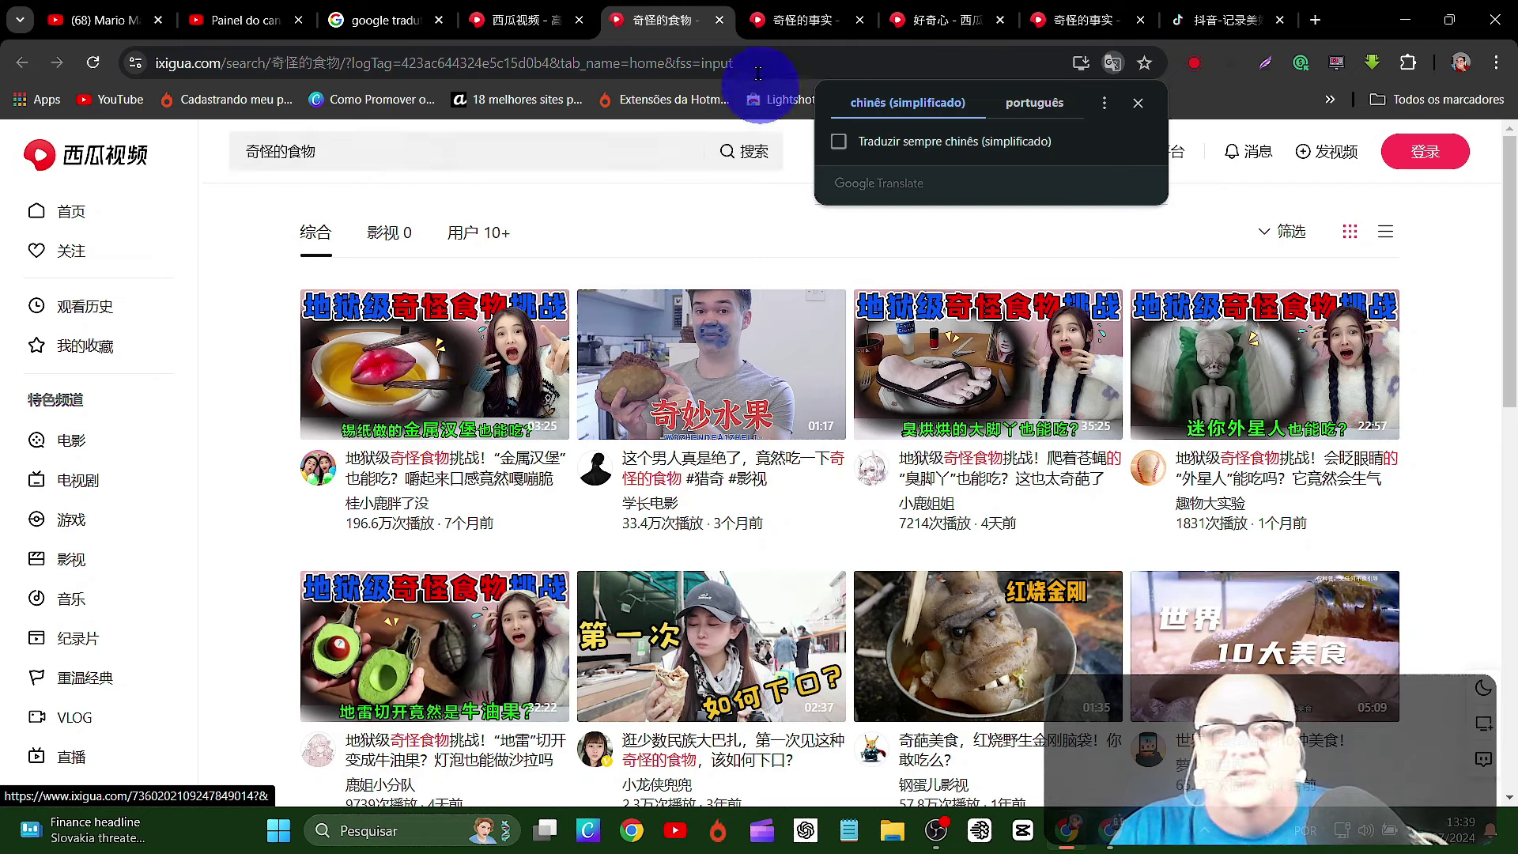
# - Reorder the browser tabs so the 奇怪的食物 search results sit after the other Ixigua search result tabs
pyautogui.click(659, 20)
pyautogui.moveTo(659, 19); pyautogui.dragTo(936, 26)
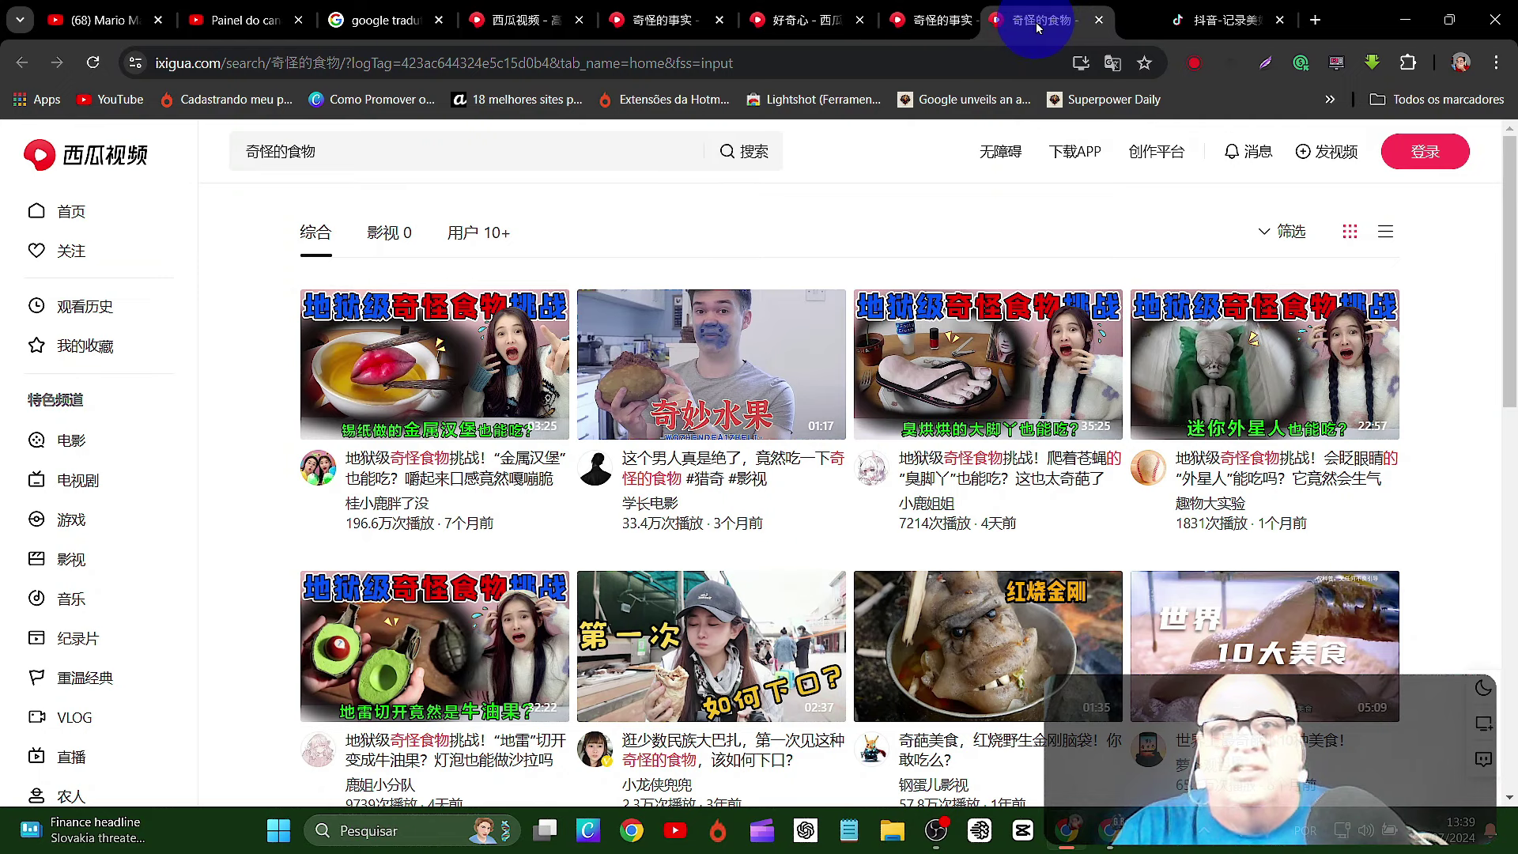
pyautogui.moveTo(1038, 26); pyautogui.dragTo(1036, 30)
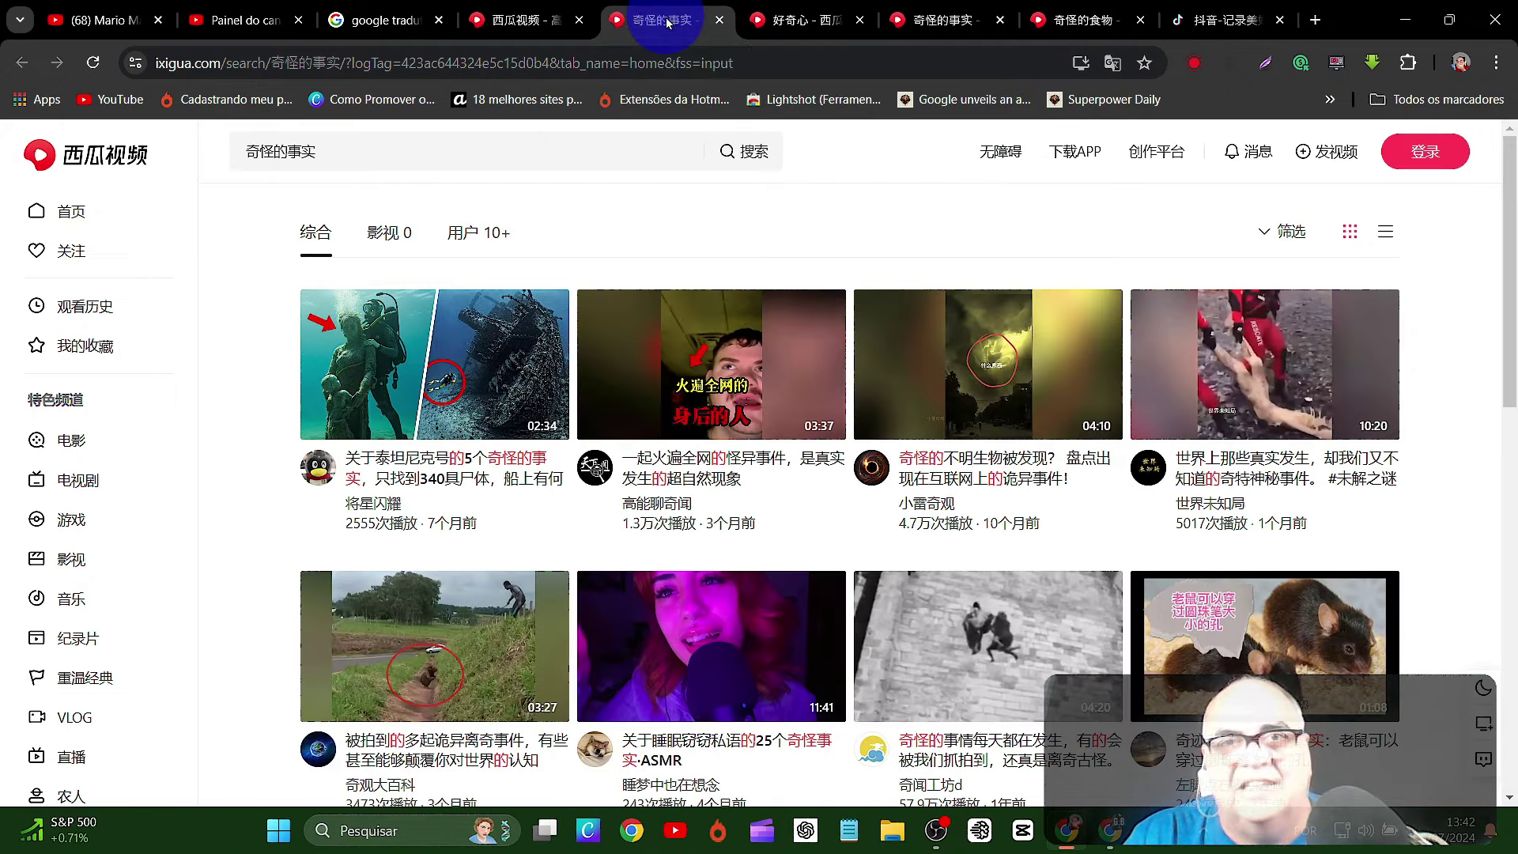
# - Translate the first 奇怪的事实 results page and the 好奇心 results page into Portuguese
pyautogui.rightClick(699, 232)
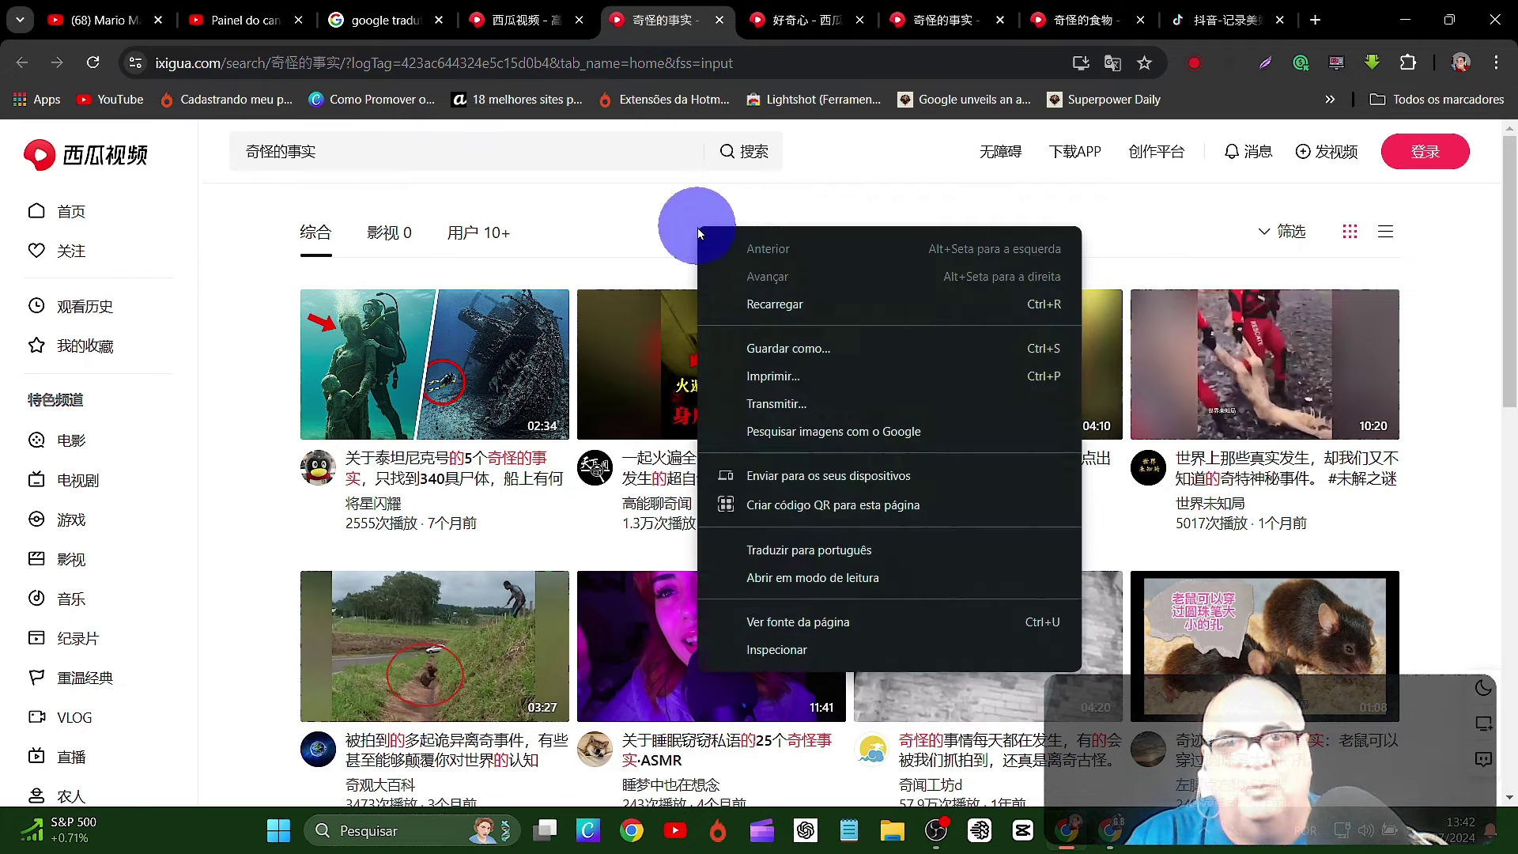
pyautogui.click(824, 549)
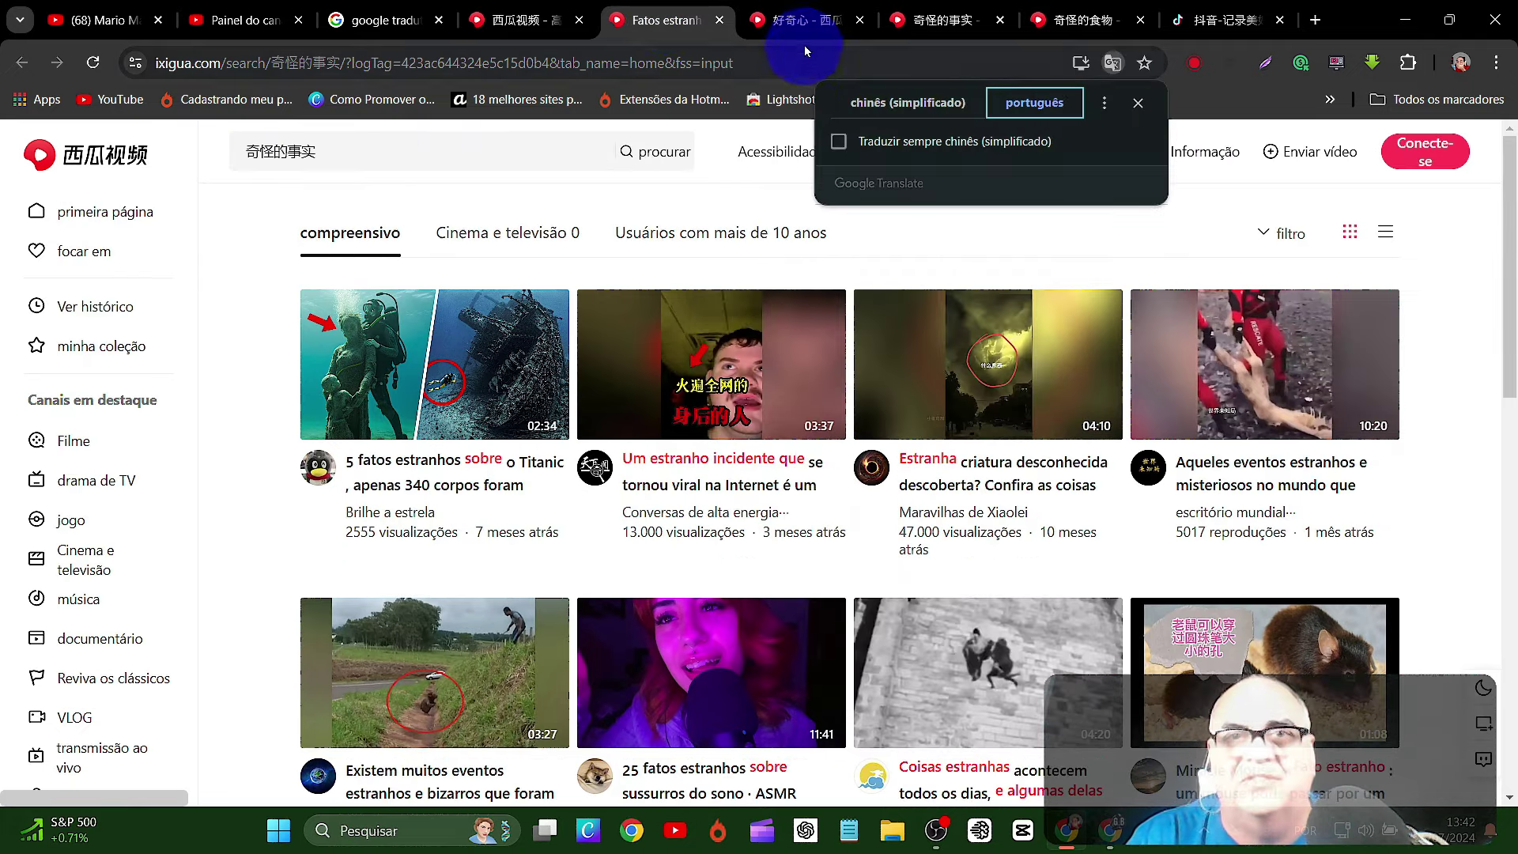
pyautogui.click(801, 29)
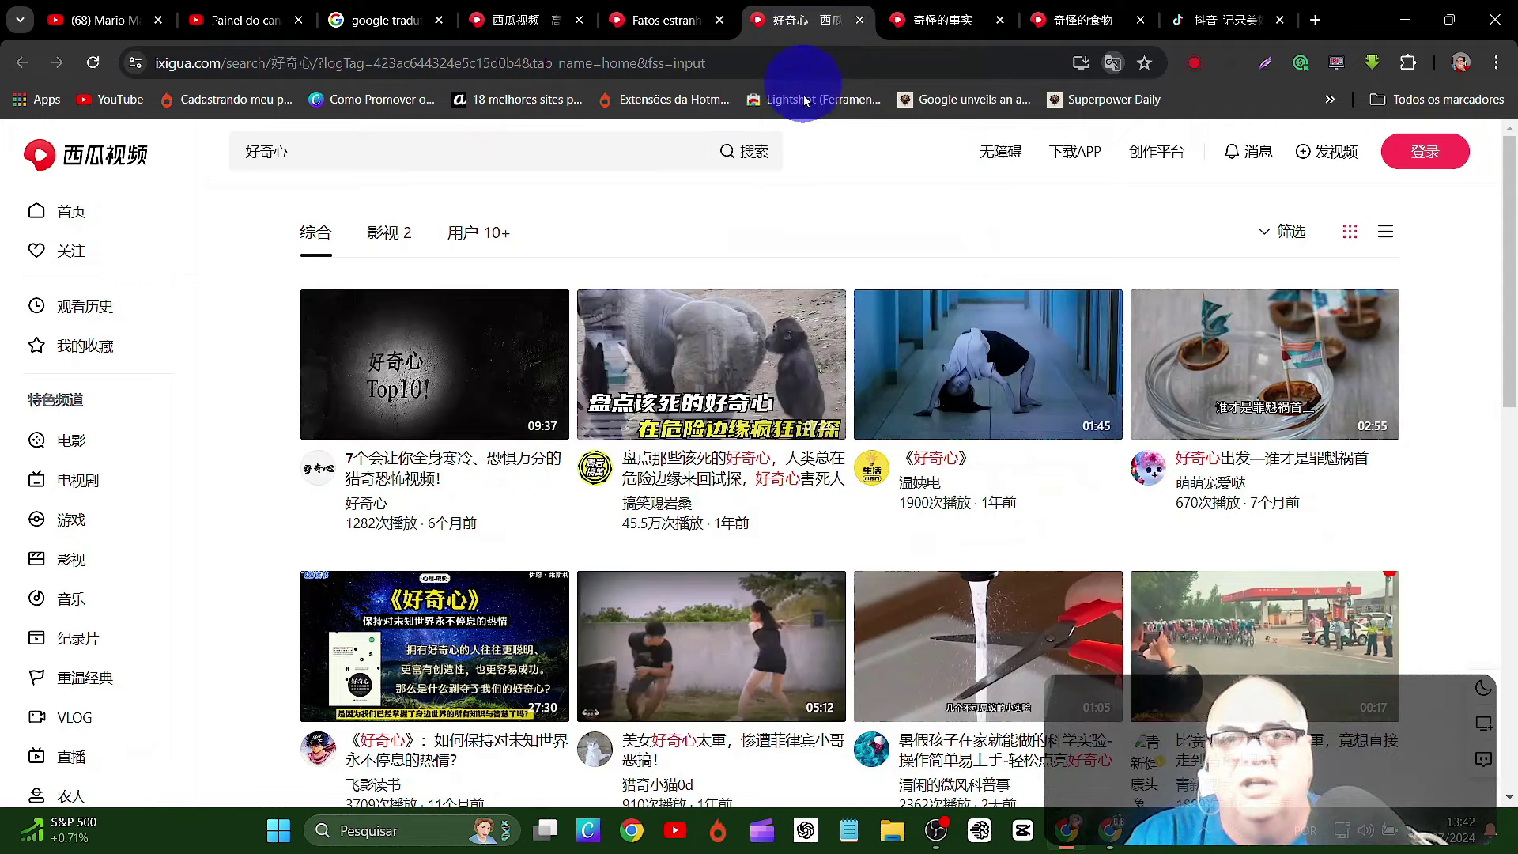
pyautogui.rightClick(827, 237)
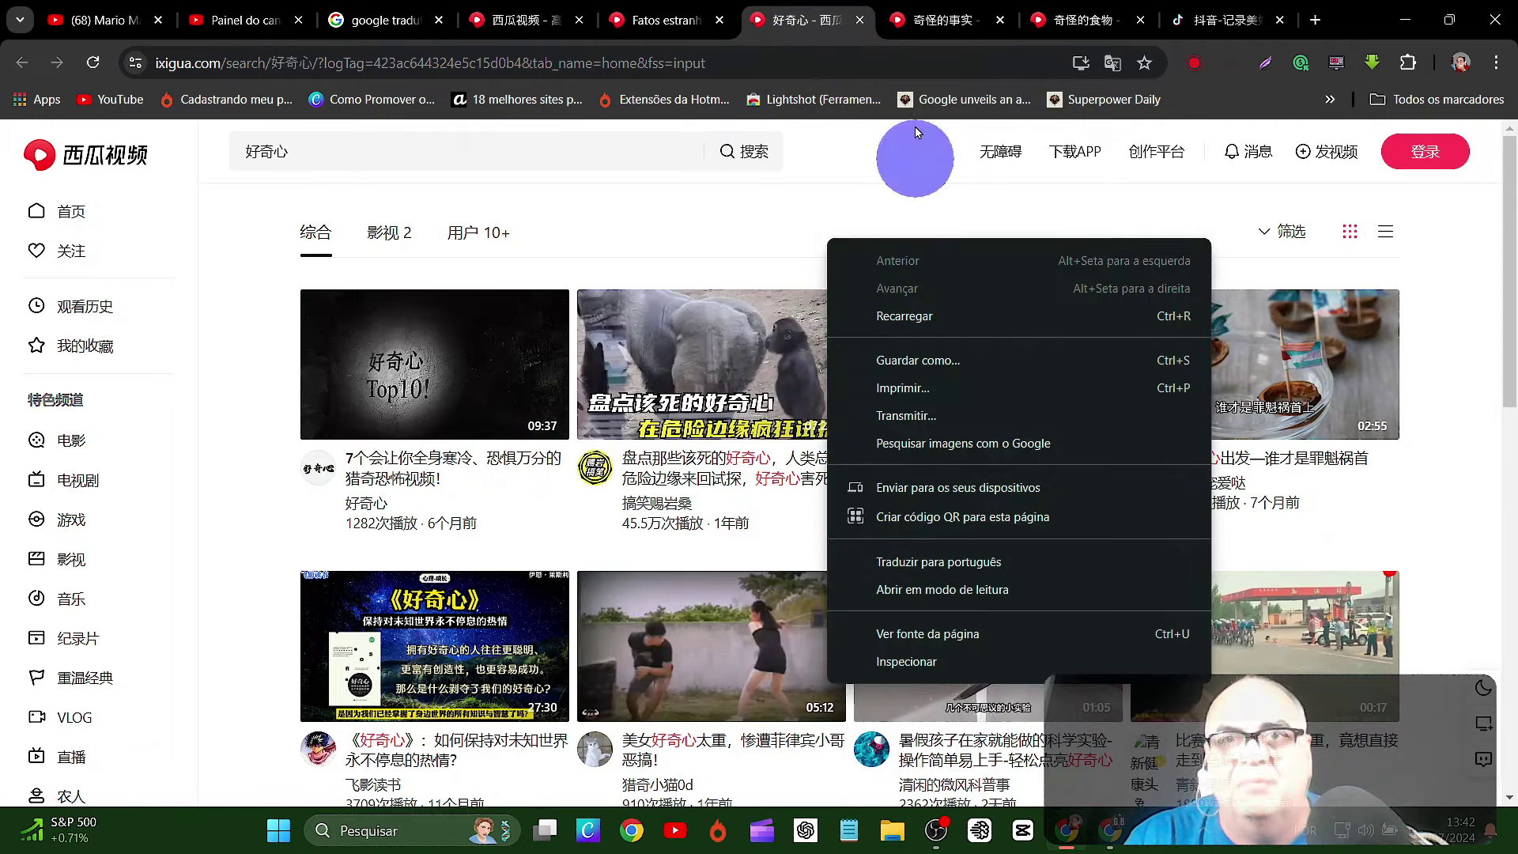
# - Translate the second 奇怪的事实 results page into Portuguese and browse the translated 奇怪的食物 results
pyautogui.click(930, 19)
pyautogui.rightClick(1001, 232)
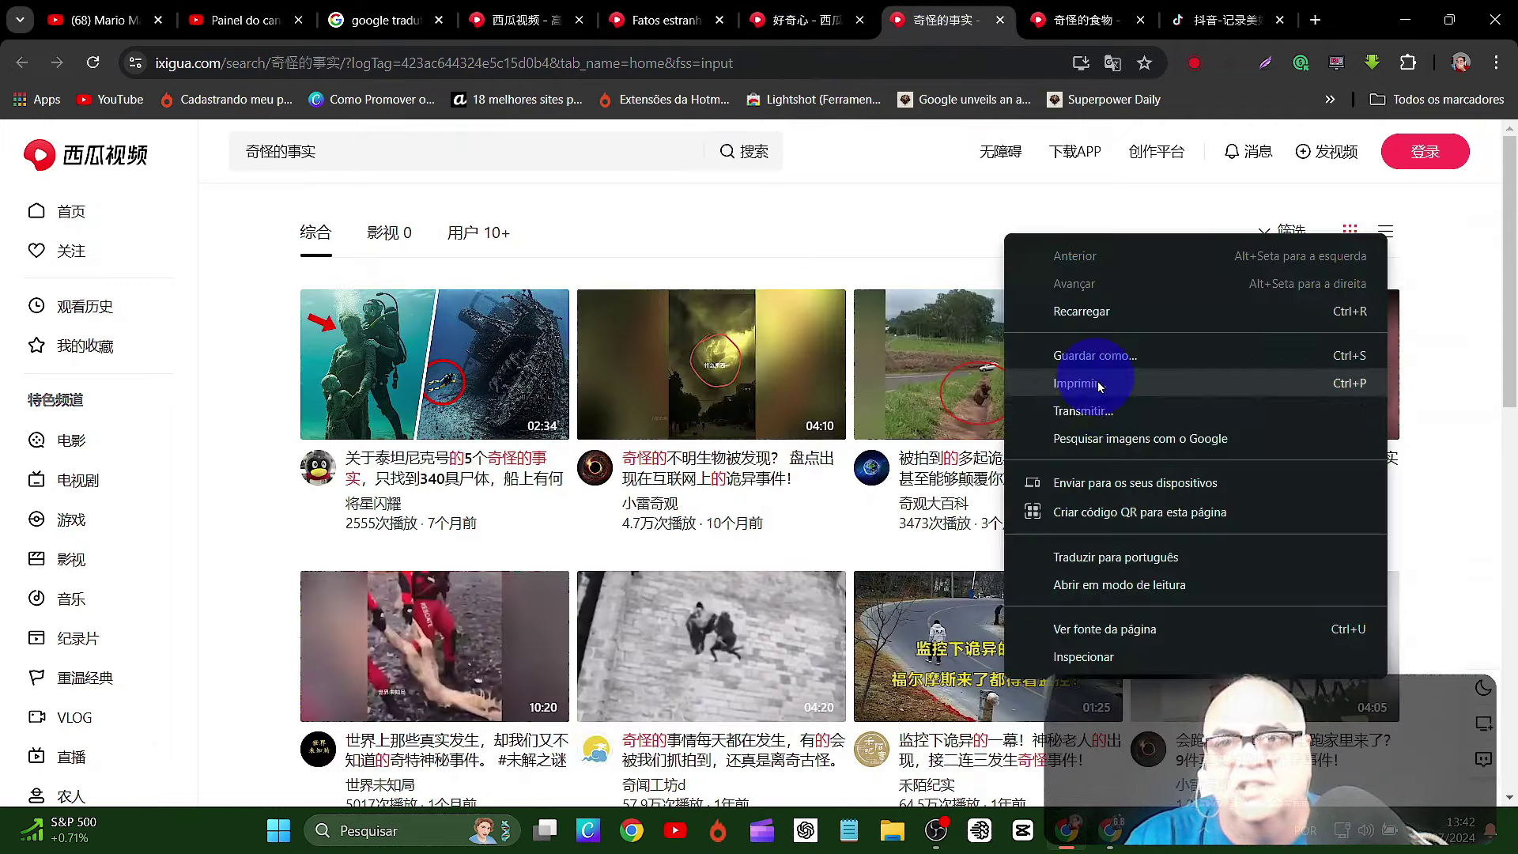
pyautogui.click(1117, 557)
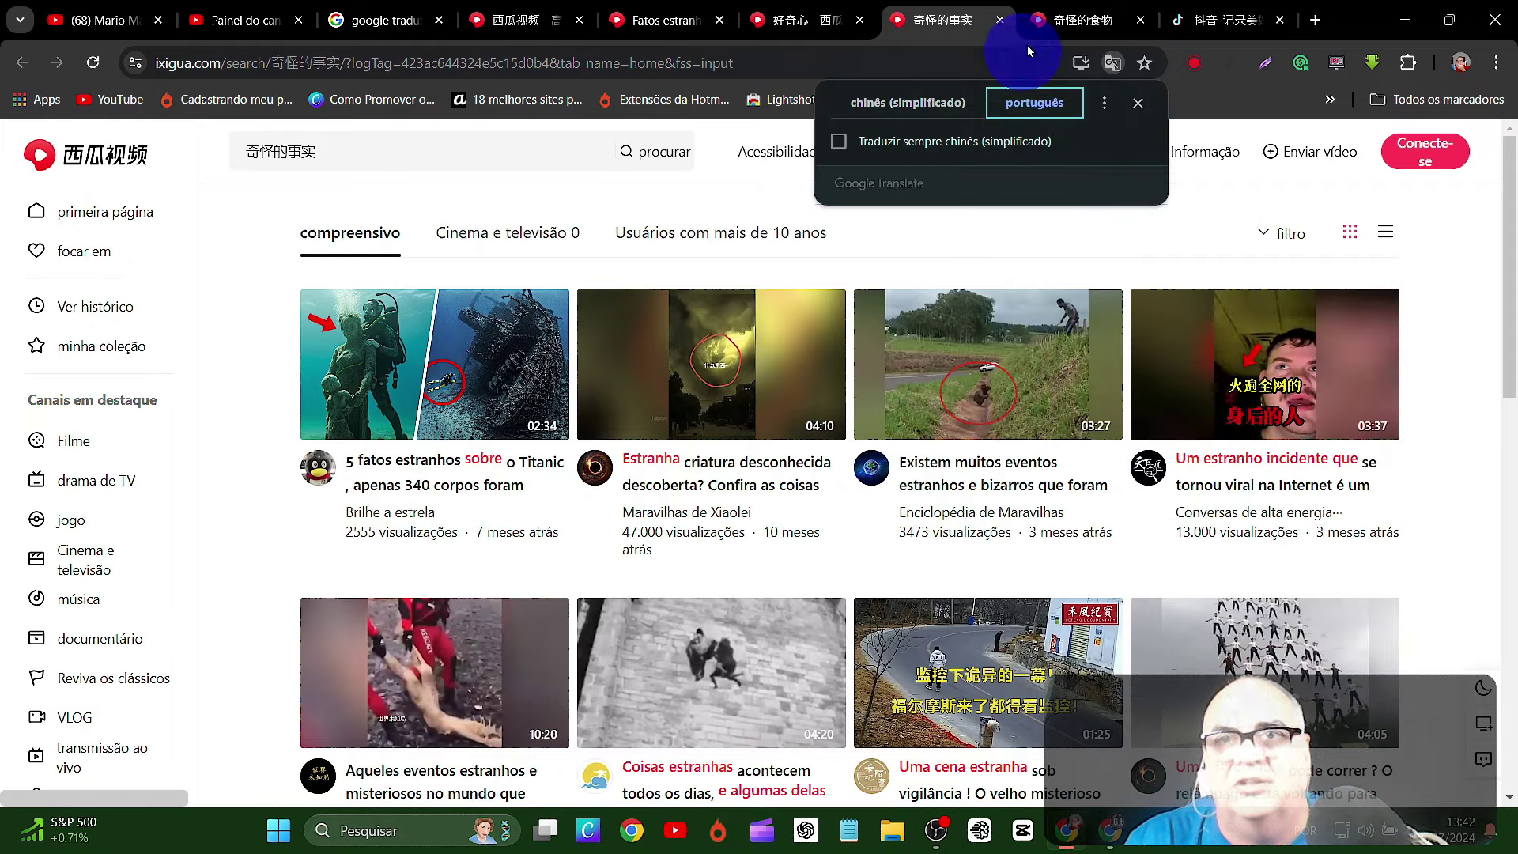
pyautogui.click(1065, 9)
pyautogui.scroll(-4, 918, 585)
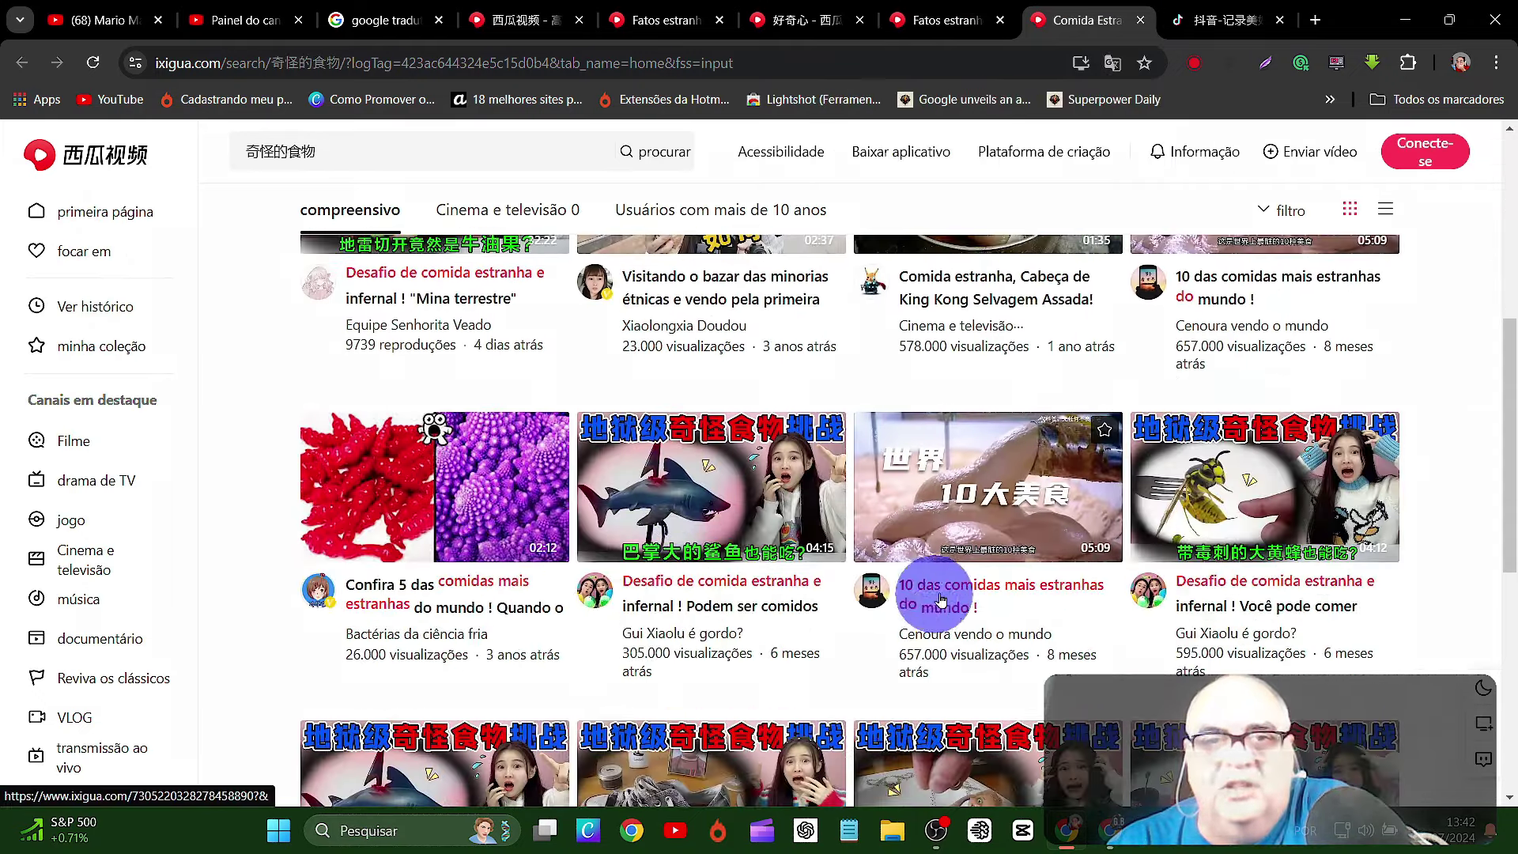
pyautogui.scroll(5, 891, 548)
# - Browse the translated strange-facts results and open the video "A ciência pode realmente explicar tudo? Alguns eventos"
pyautogui.click(948, 22)
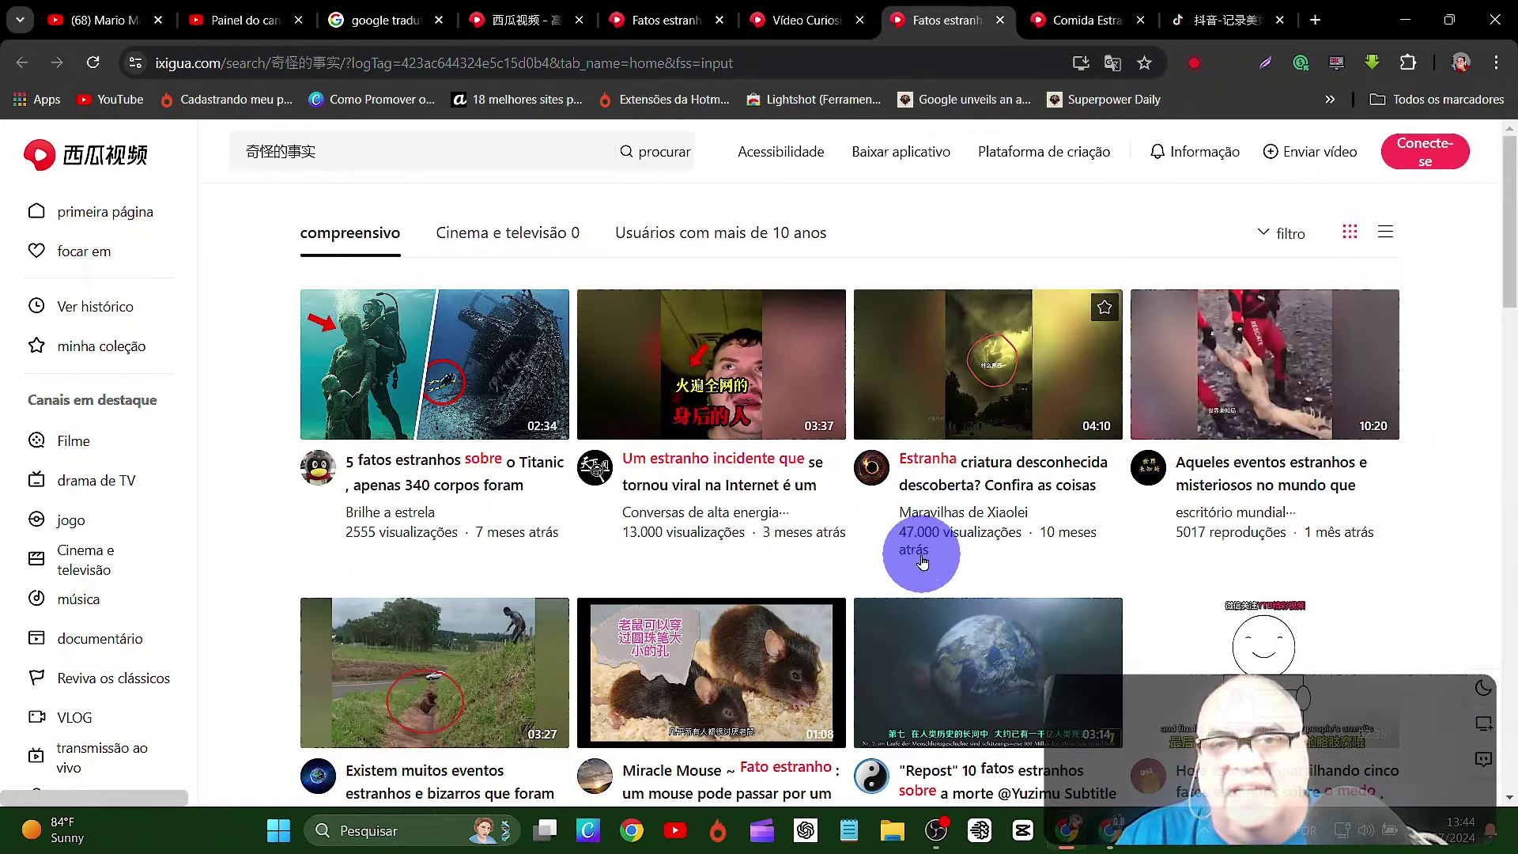
pyautogui.scroll(-1, 1194, 548)
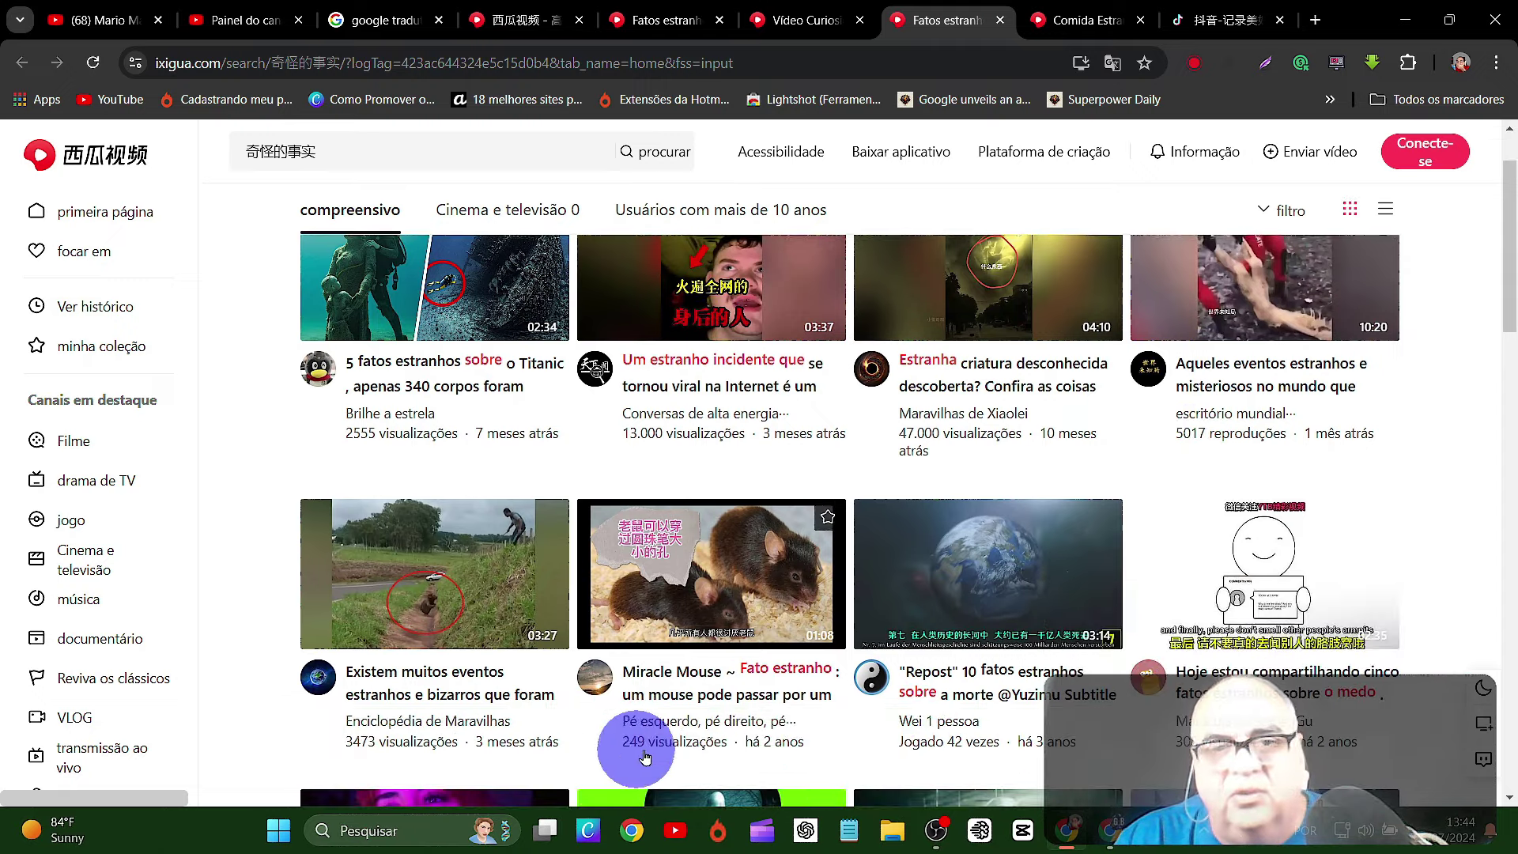
pyautogui.scroll(-5, 981, 726)
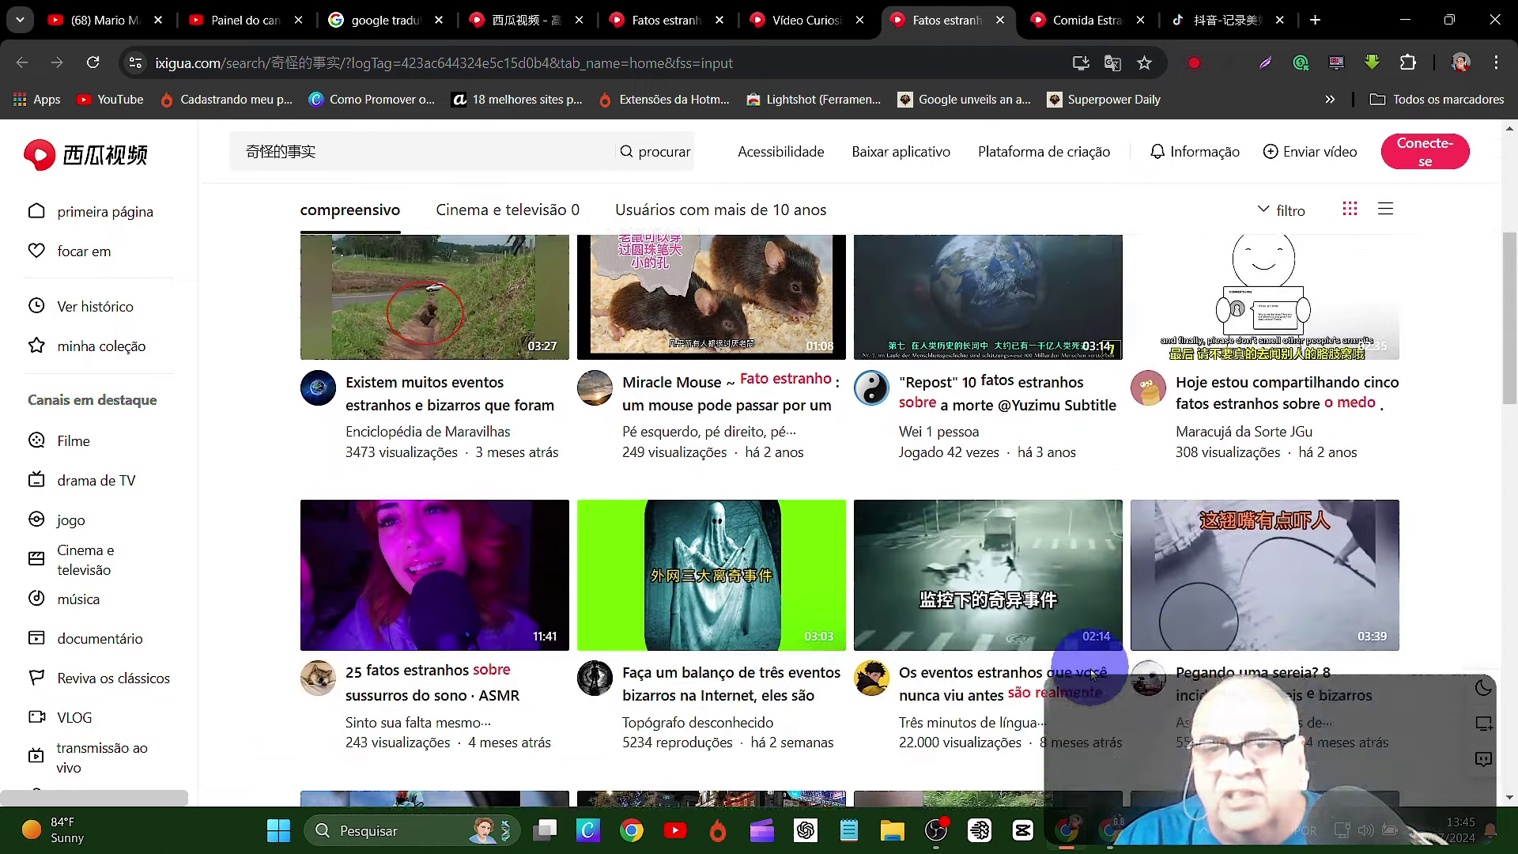
pyautogui.scroll(-4, 1091, 640)
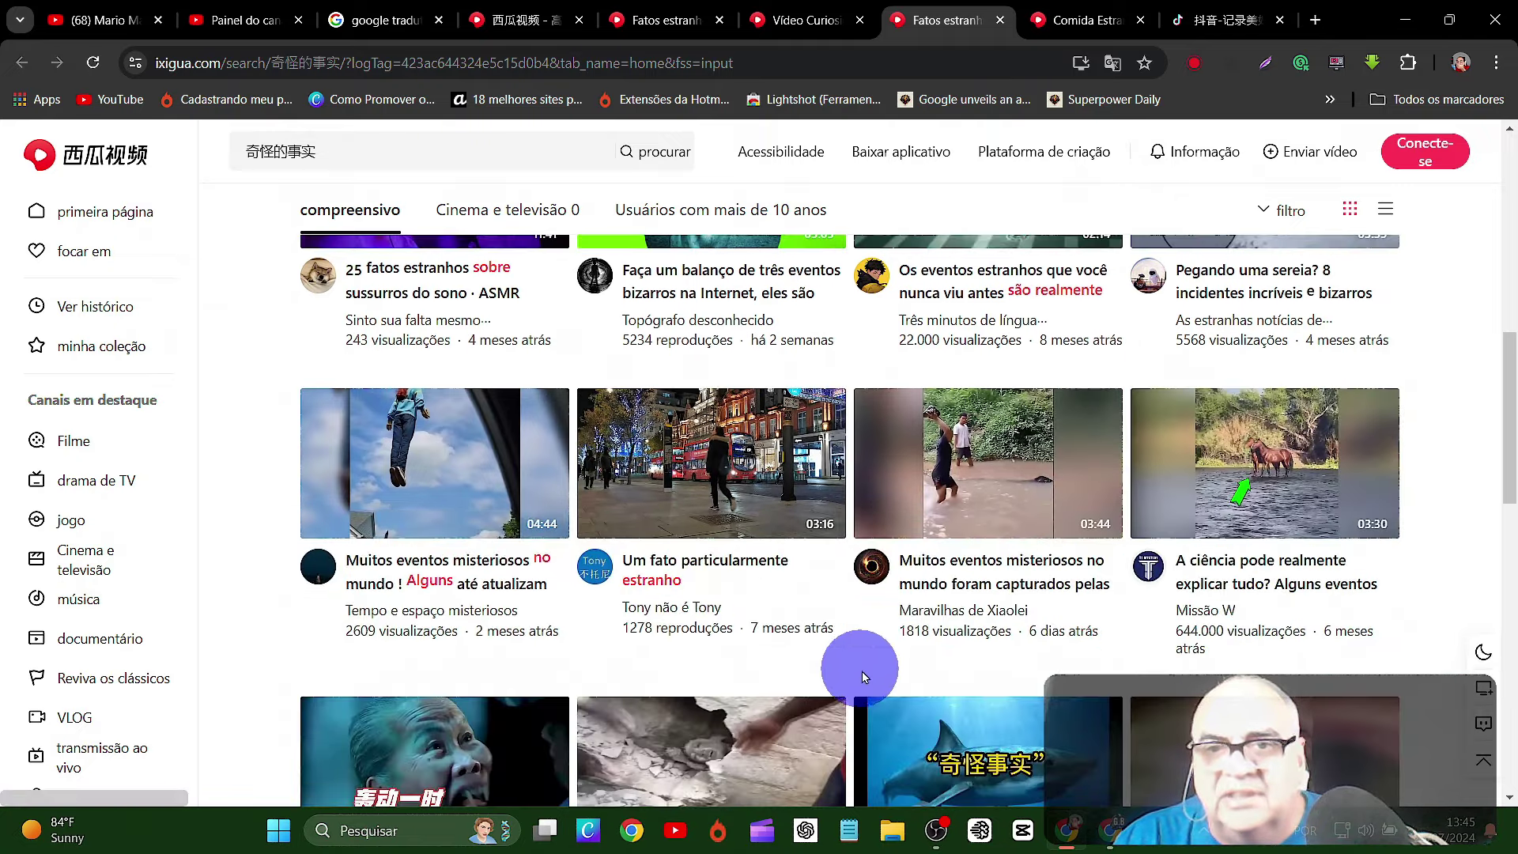
pyautogui.moveTo(1253, 621)
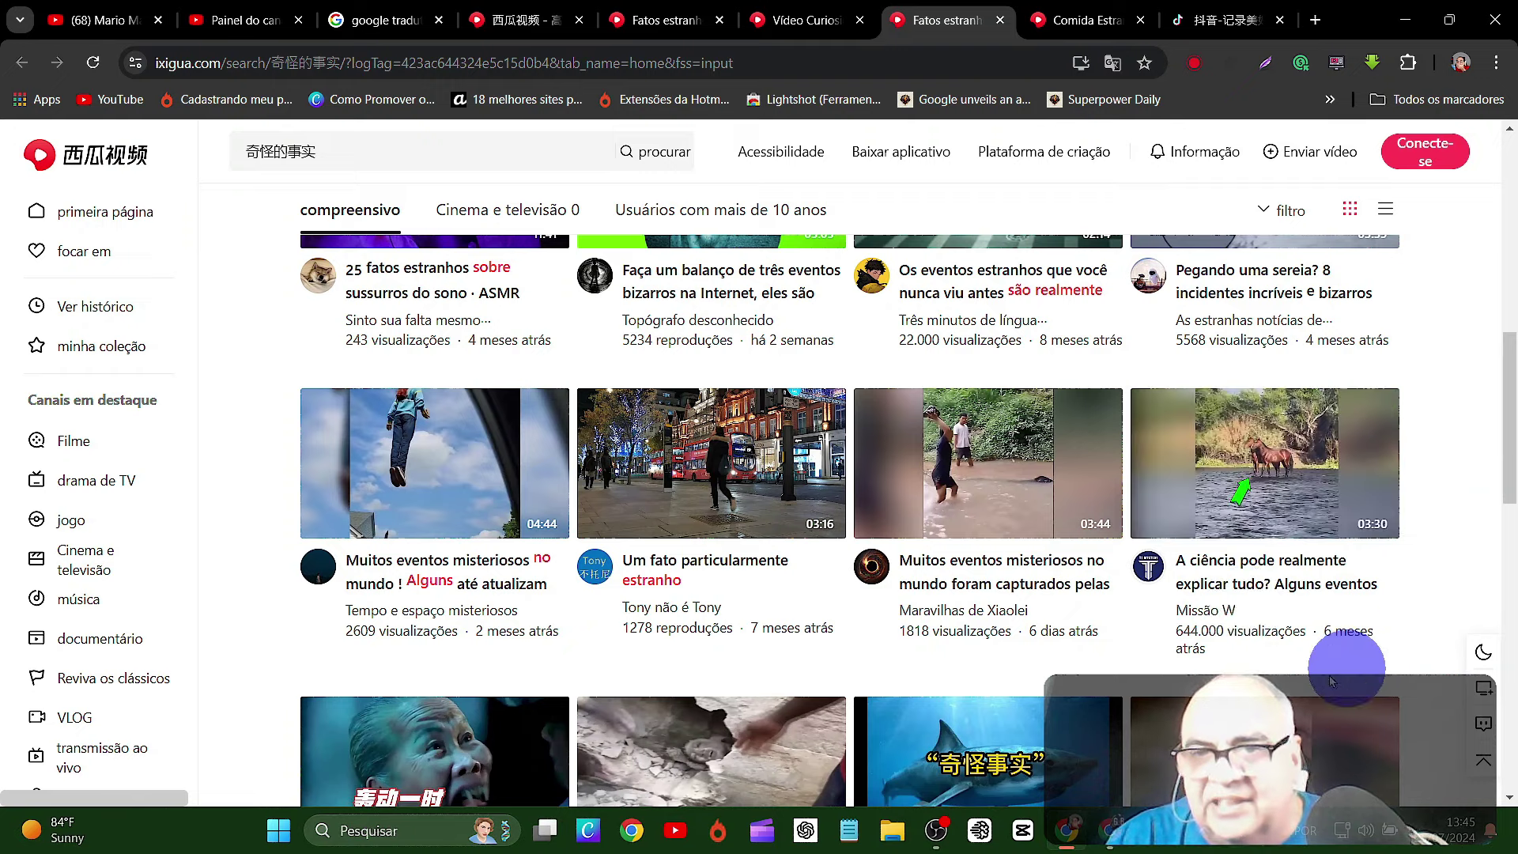
pyautogui.moveTo(1278, 538)
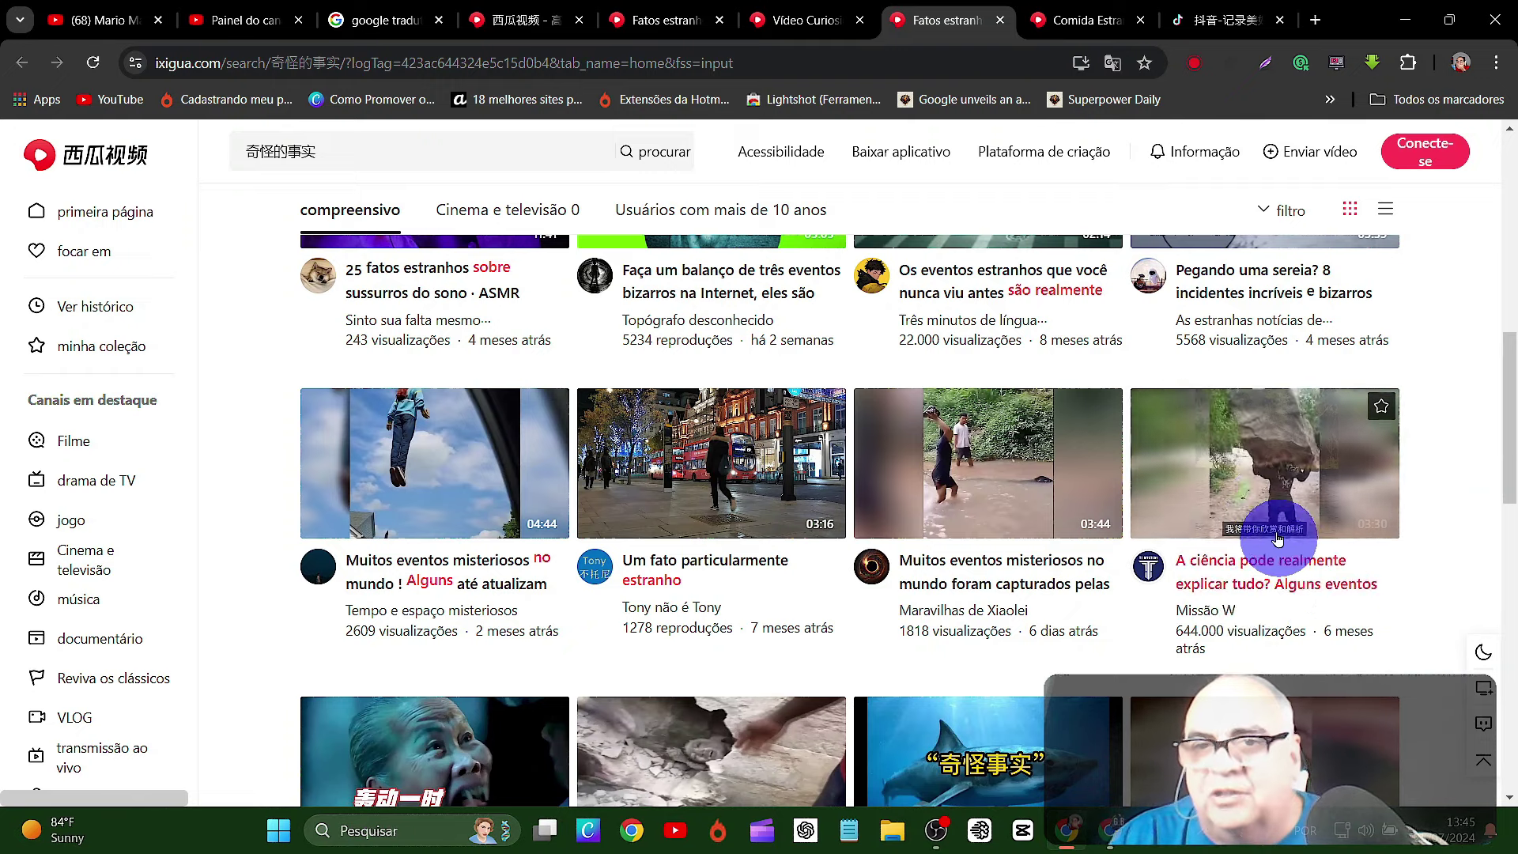
pyautogui.click(1267, 493)
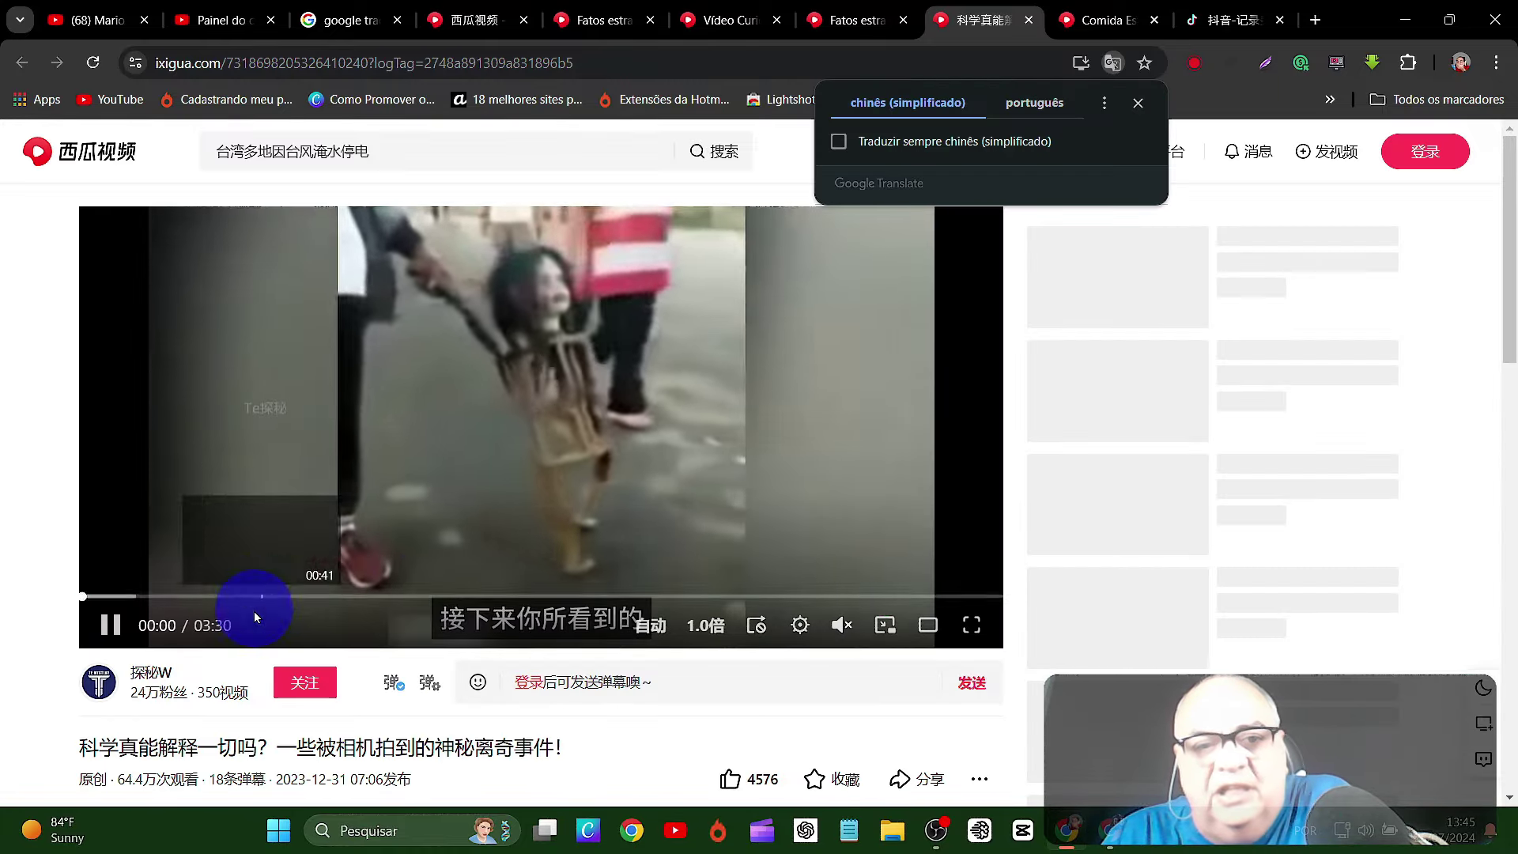
# - Unmute and pause the opened Ixigua video, and select its full page URL for copying
pyautogui.click(842, 624)
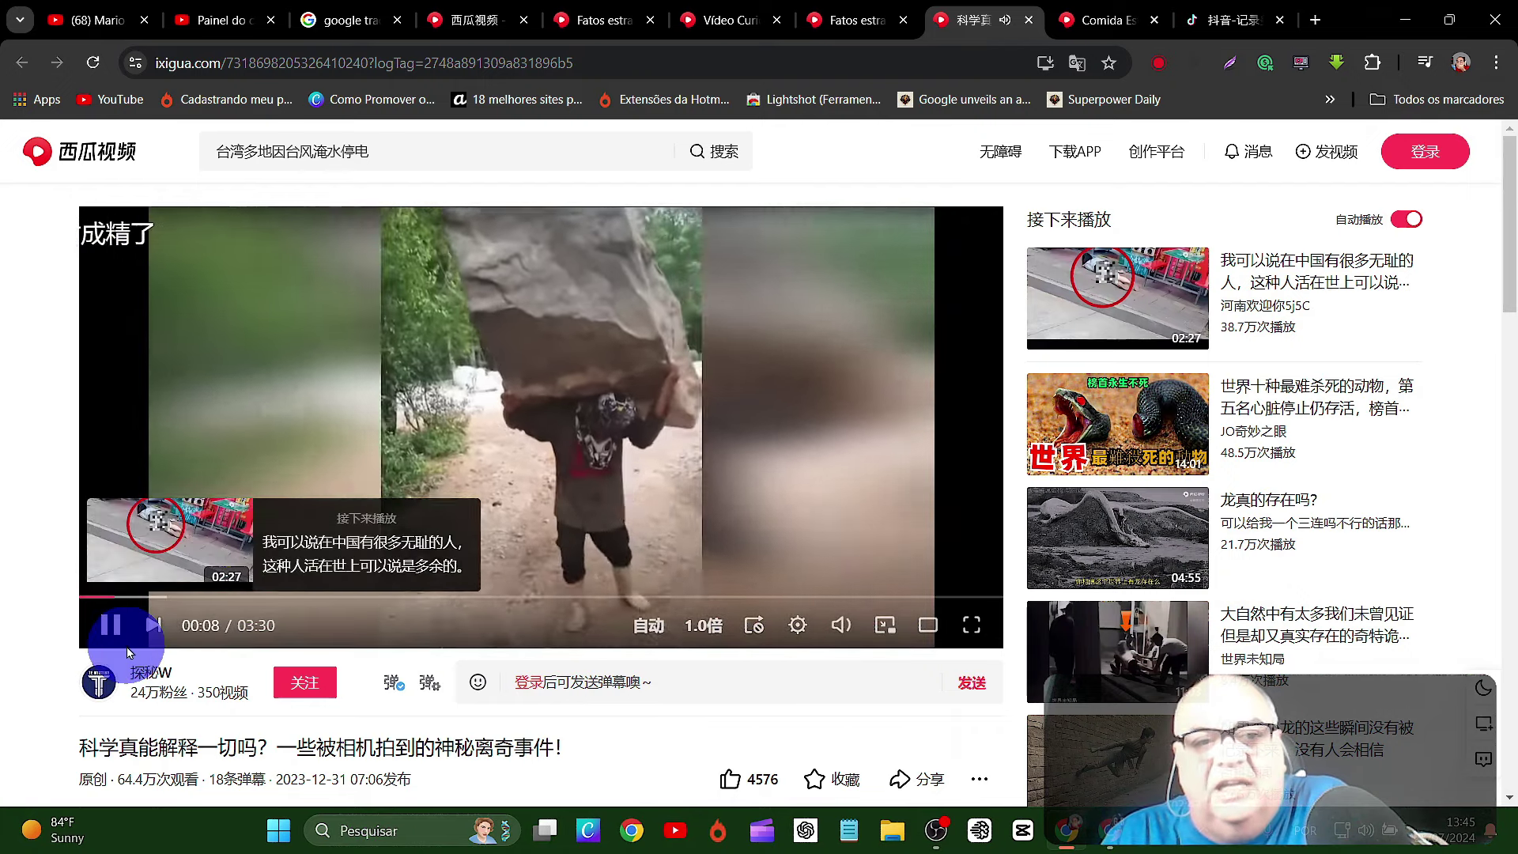
pyautogui.click(111, 626)
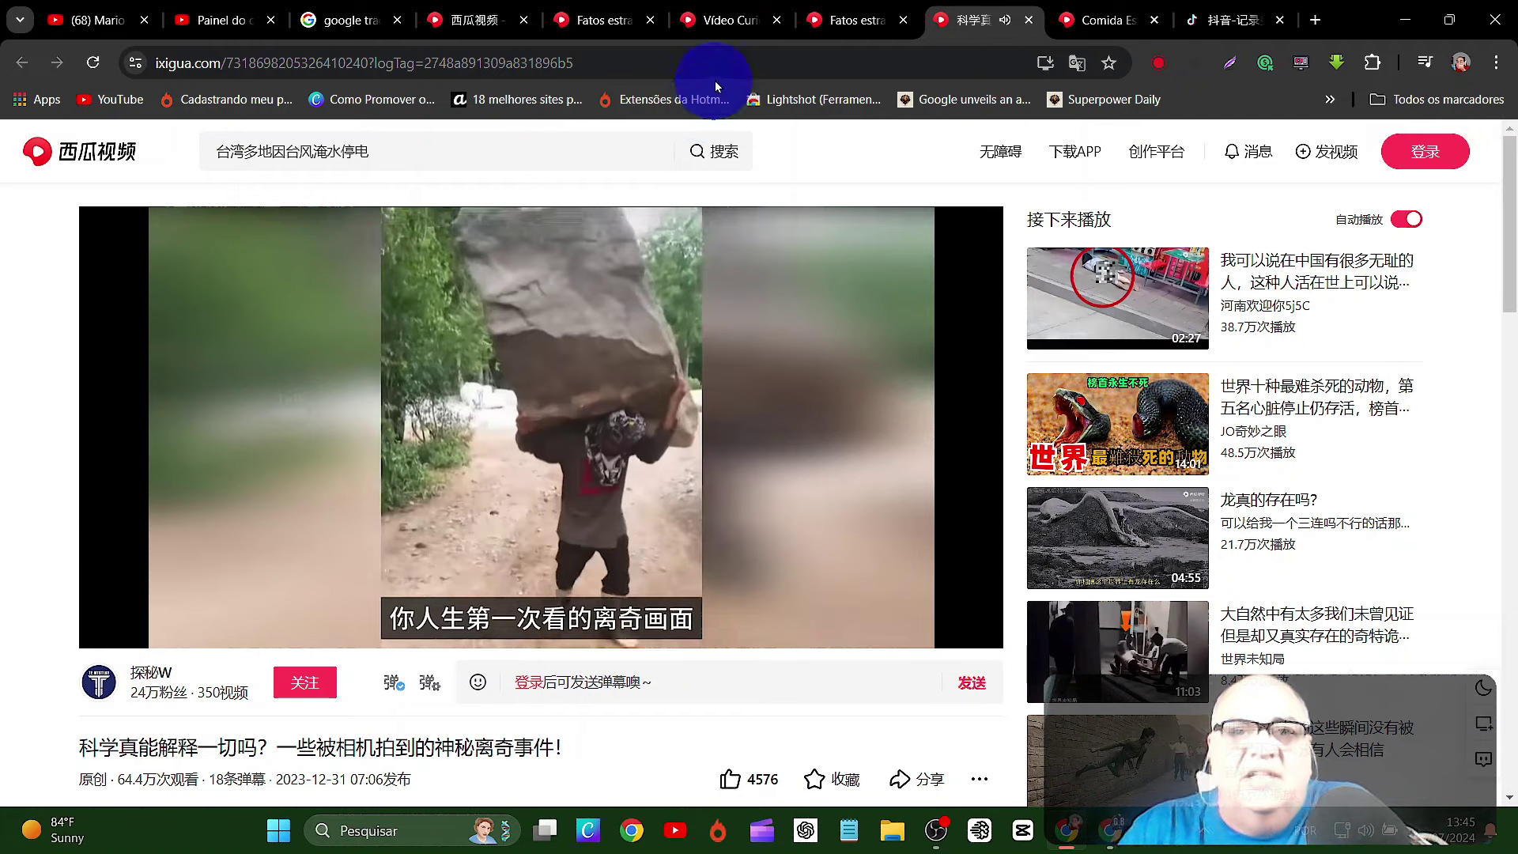
pyautogui.doubleClick(717, 71)
pyautogui.tripleClick(737, 57)
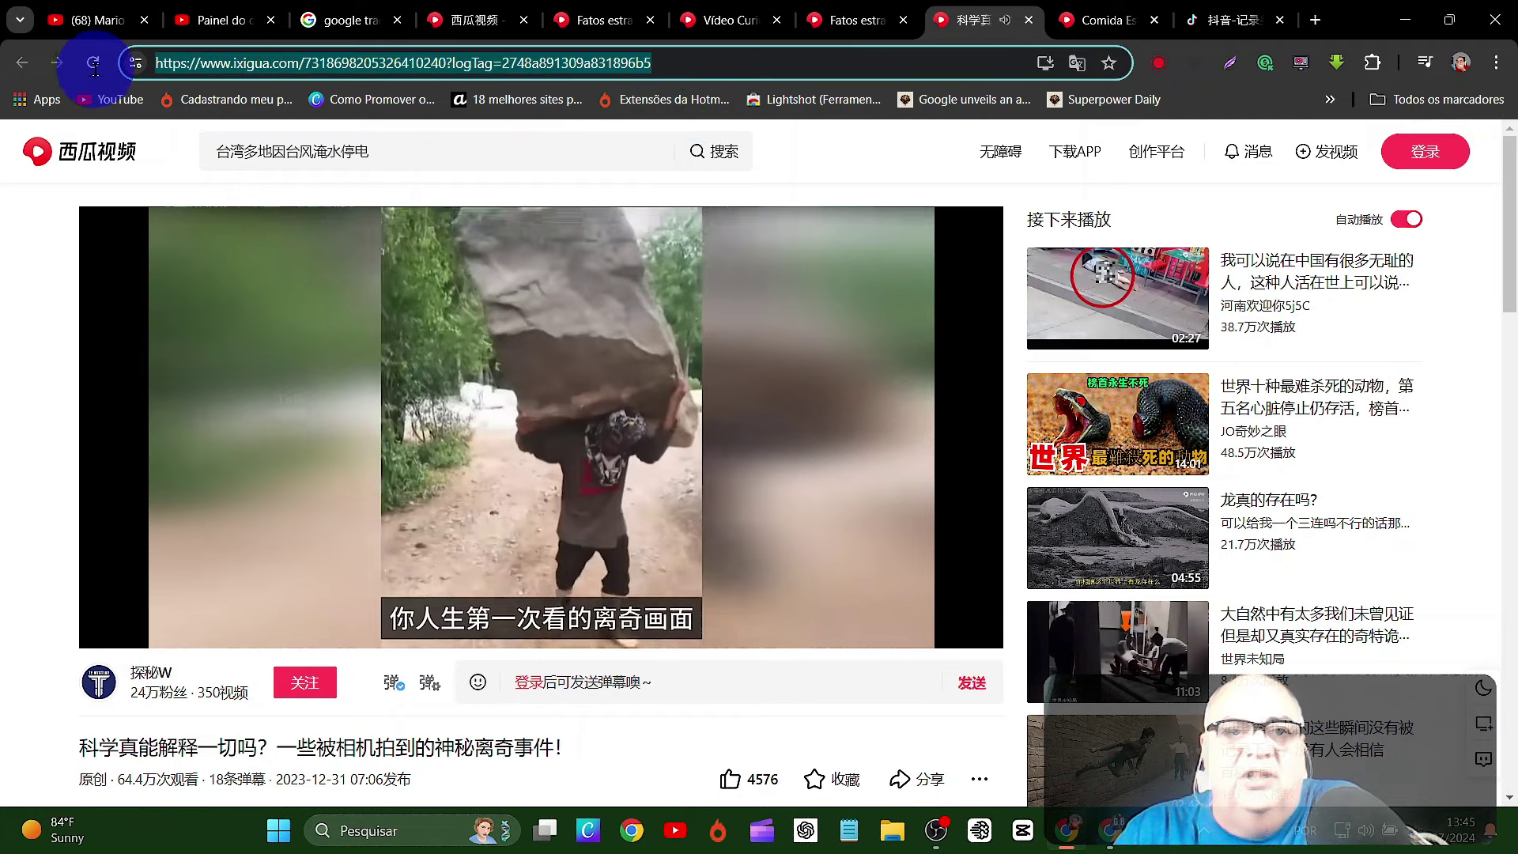
# - Open the BraveDown downloader site from its desktop shortcut and look through its supported platforms
pyautogui.click(1409, 22)
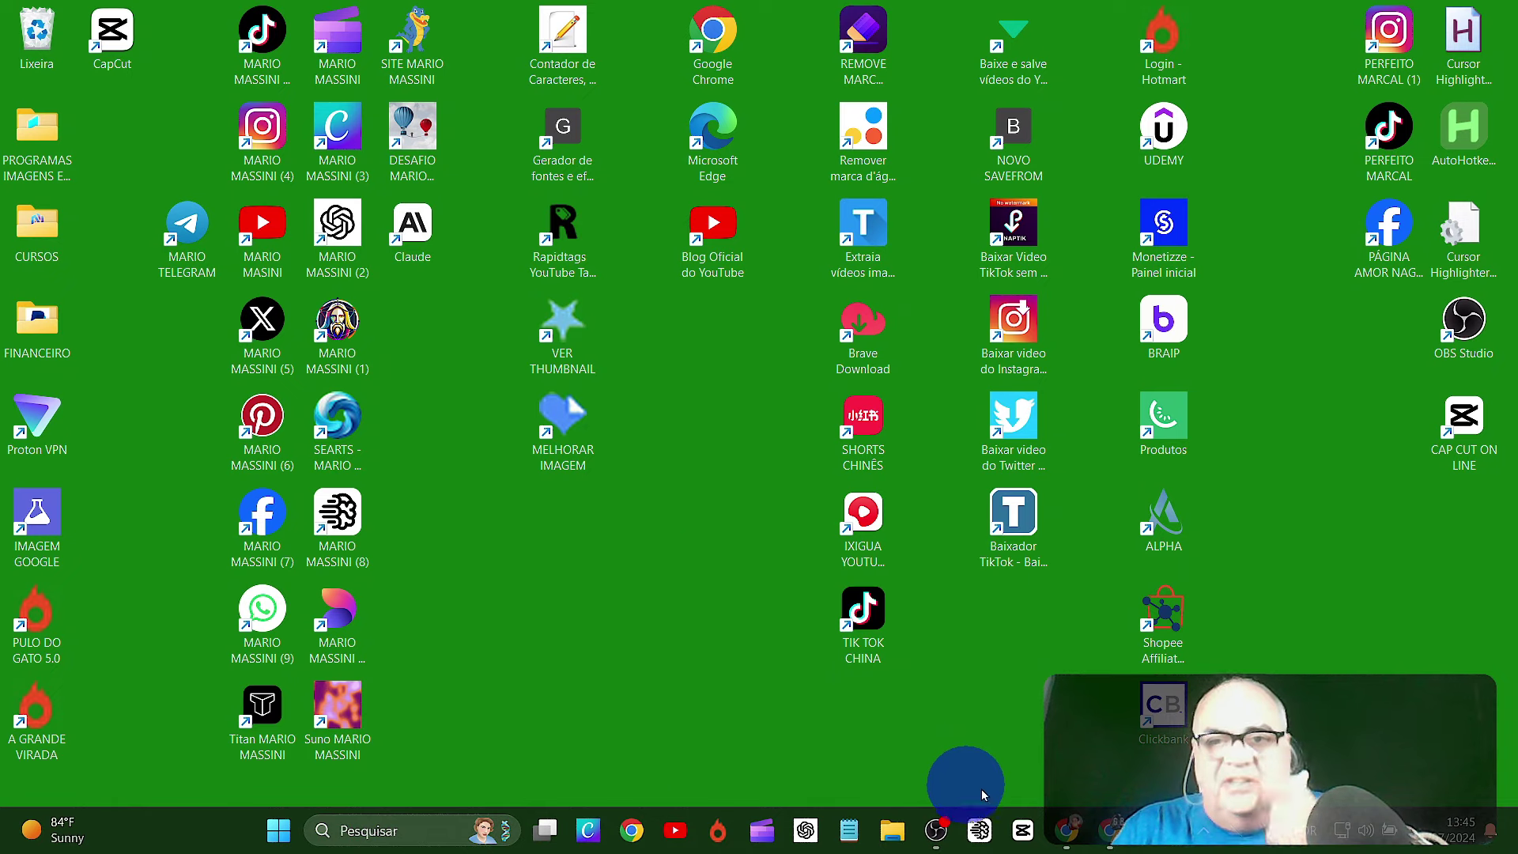
pyautogui.doubleClick(863, 355)
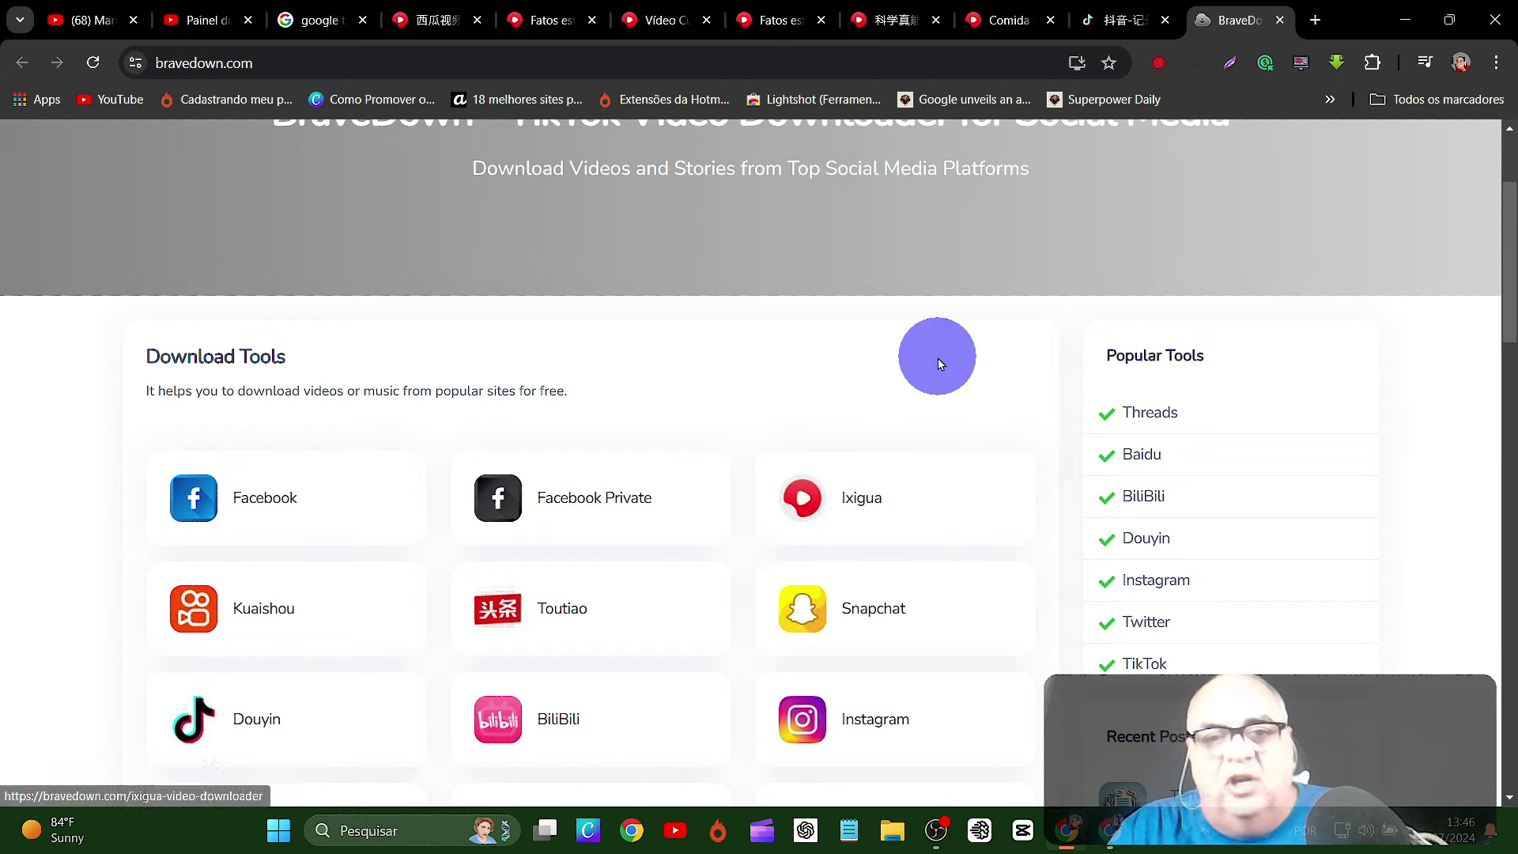
pyautogui.scroll(-5, 936, 356)
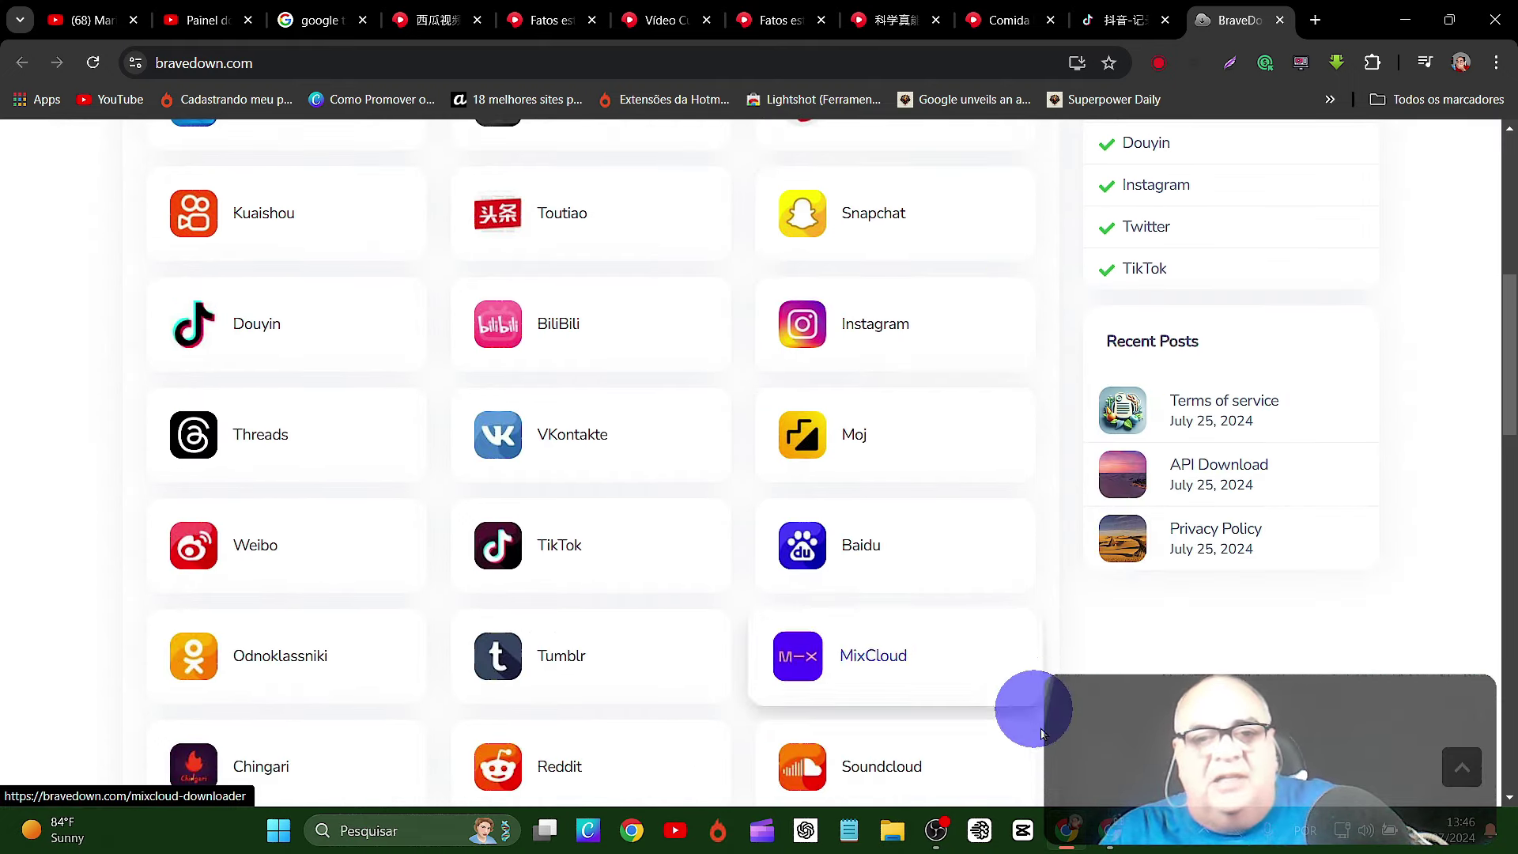
pyautogui.scroll(-3, 1040, 698)
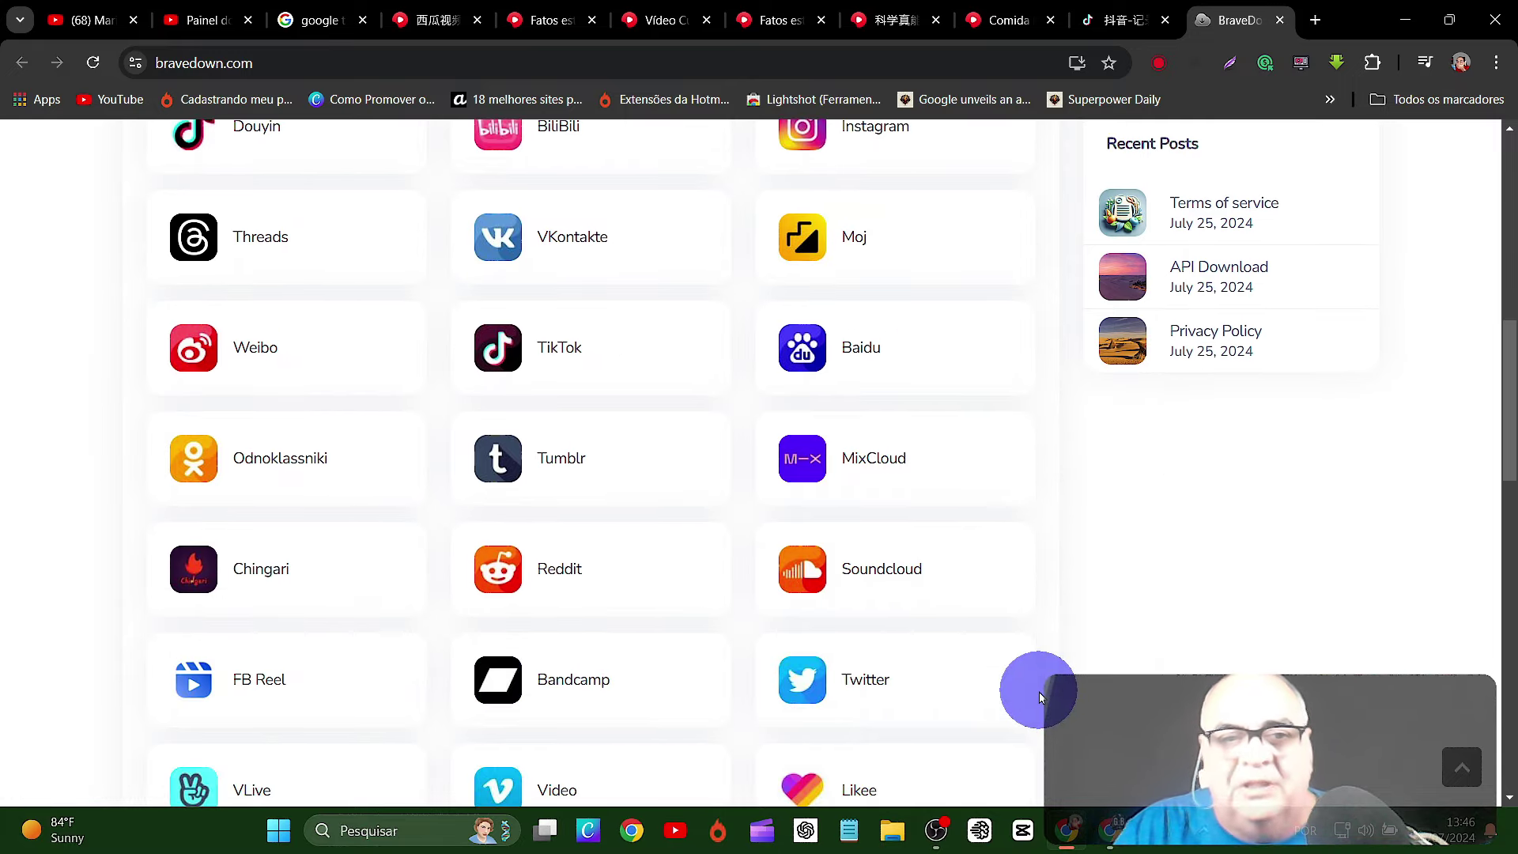
pyautogui.scroll(10, 1118, 603)
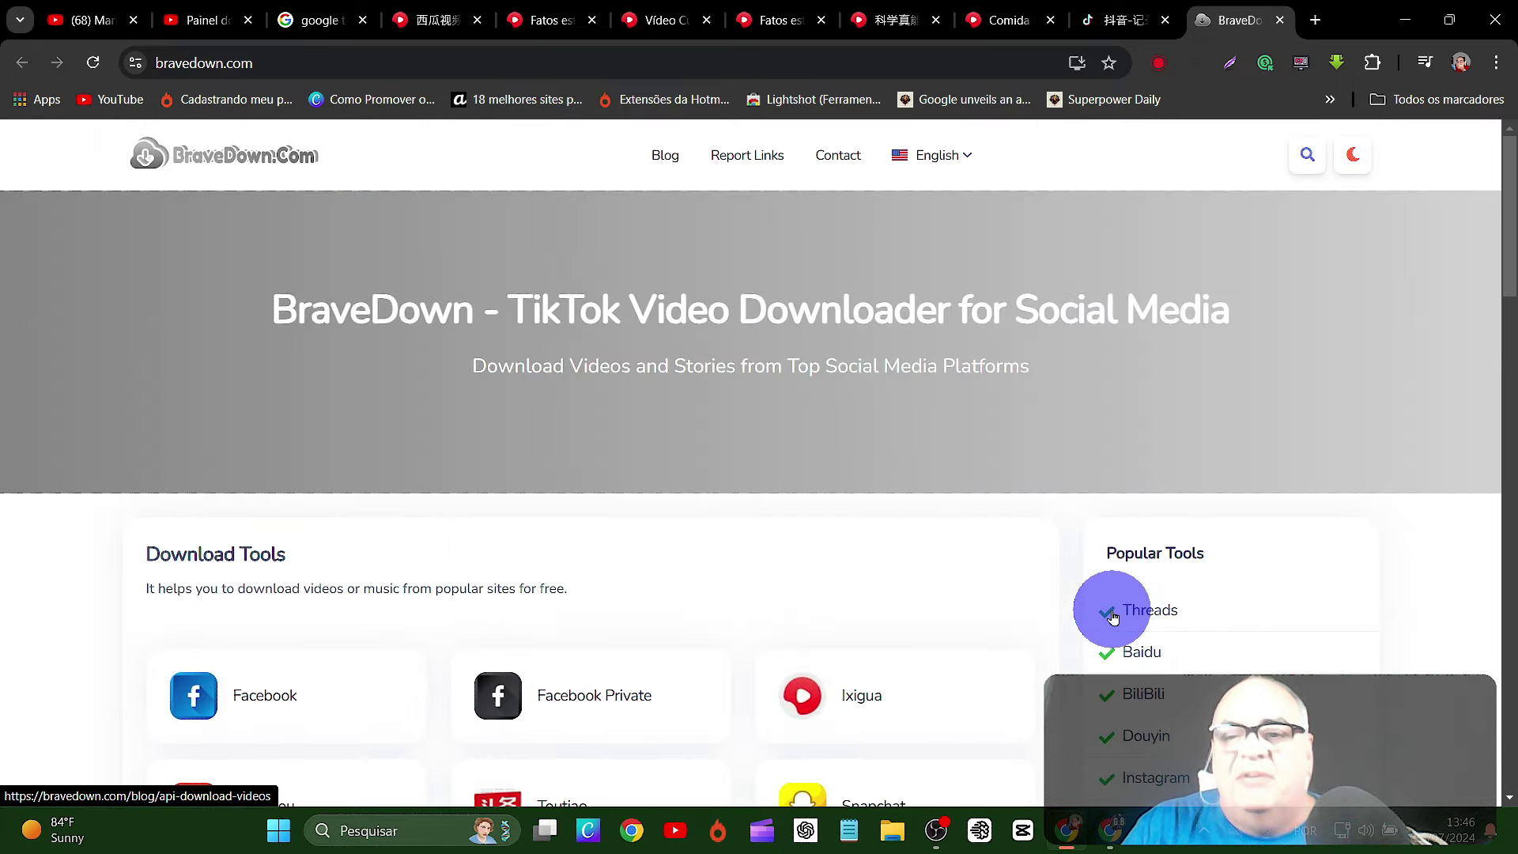
# - View the Xiaohongshu explore page, open the TiQu.cc video extractor from its desktop shortcut, and close it
pyautogui.click(1111, 831)
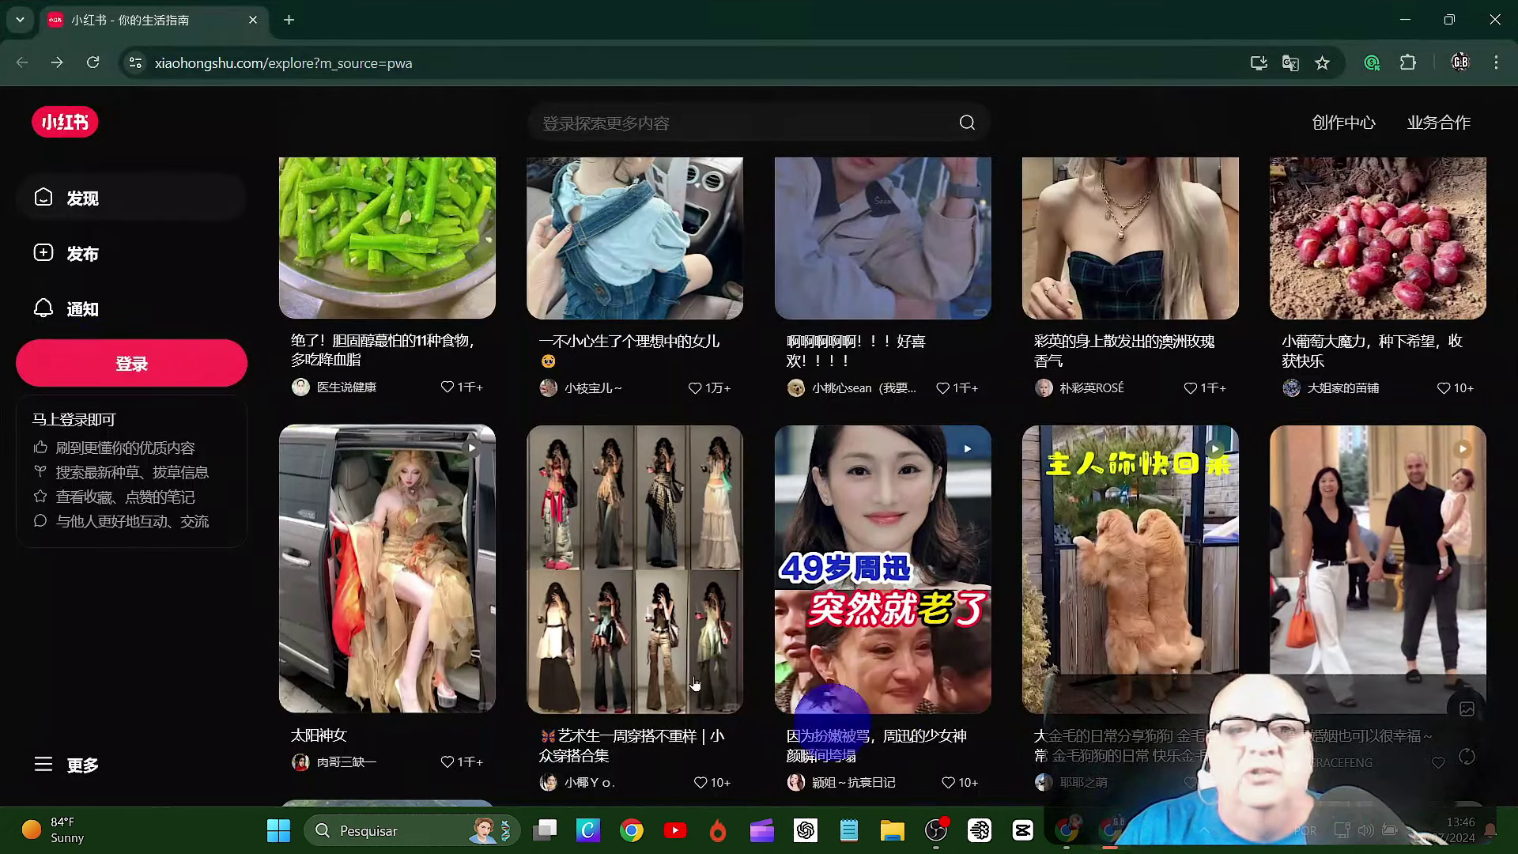
pyautogui.scroll(1, 190, 299)
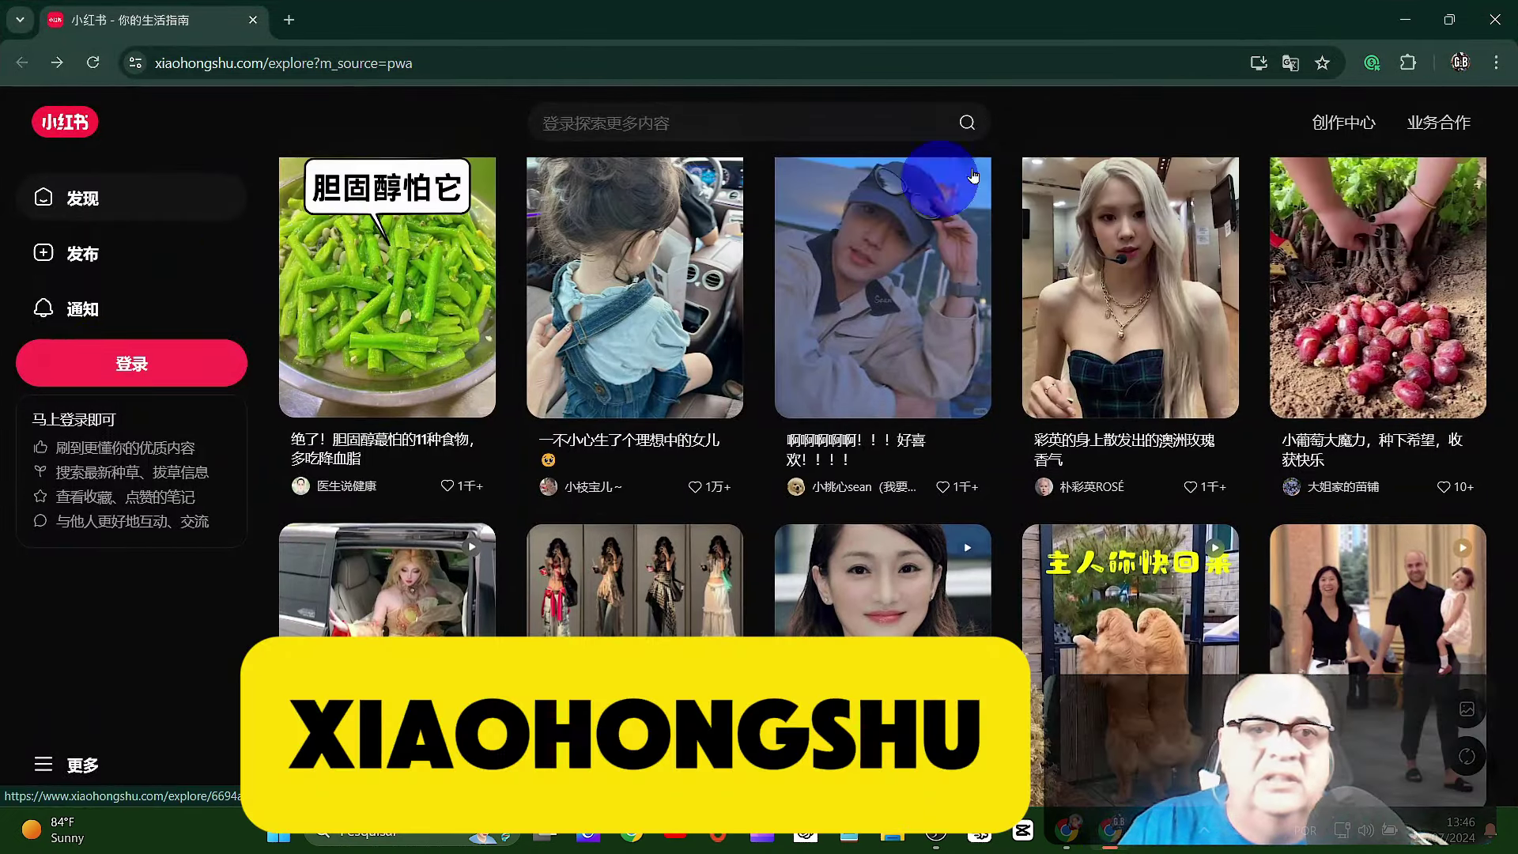
pyautogui.click(1392, 24)
pyautogui.click(1398, 22)
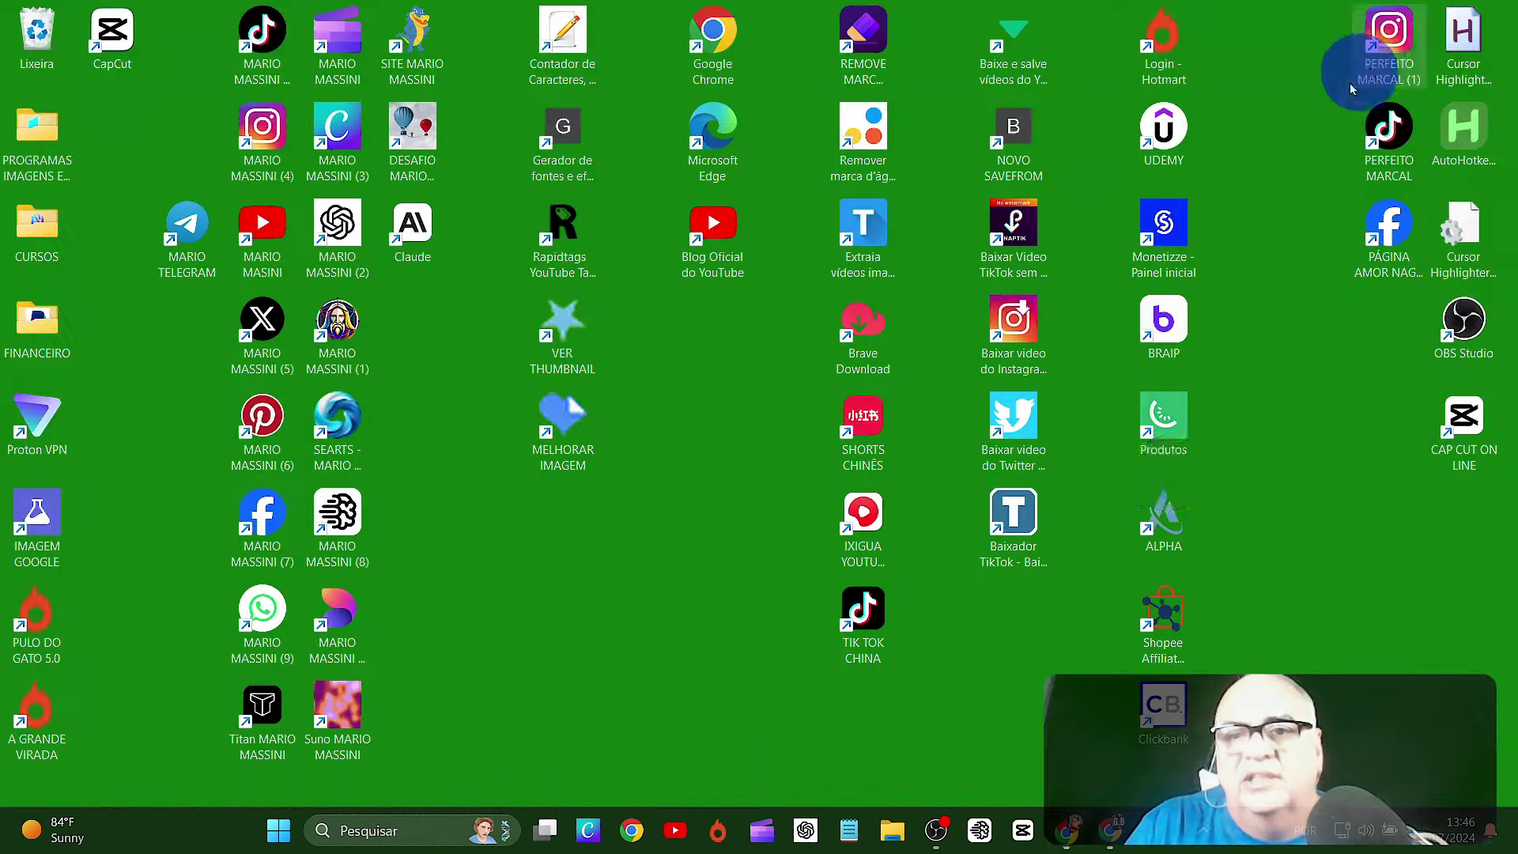
pyautogui.doubleClick(915, 254)
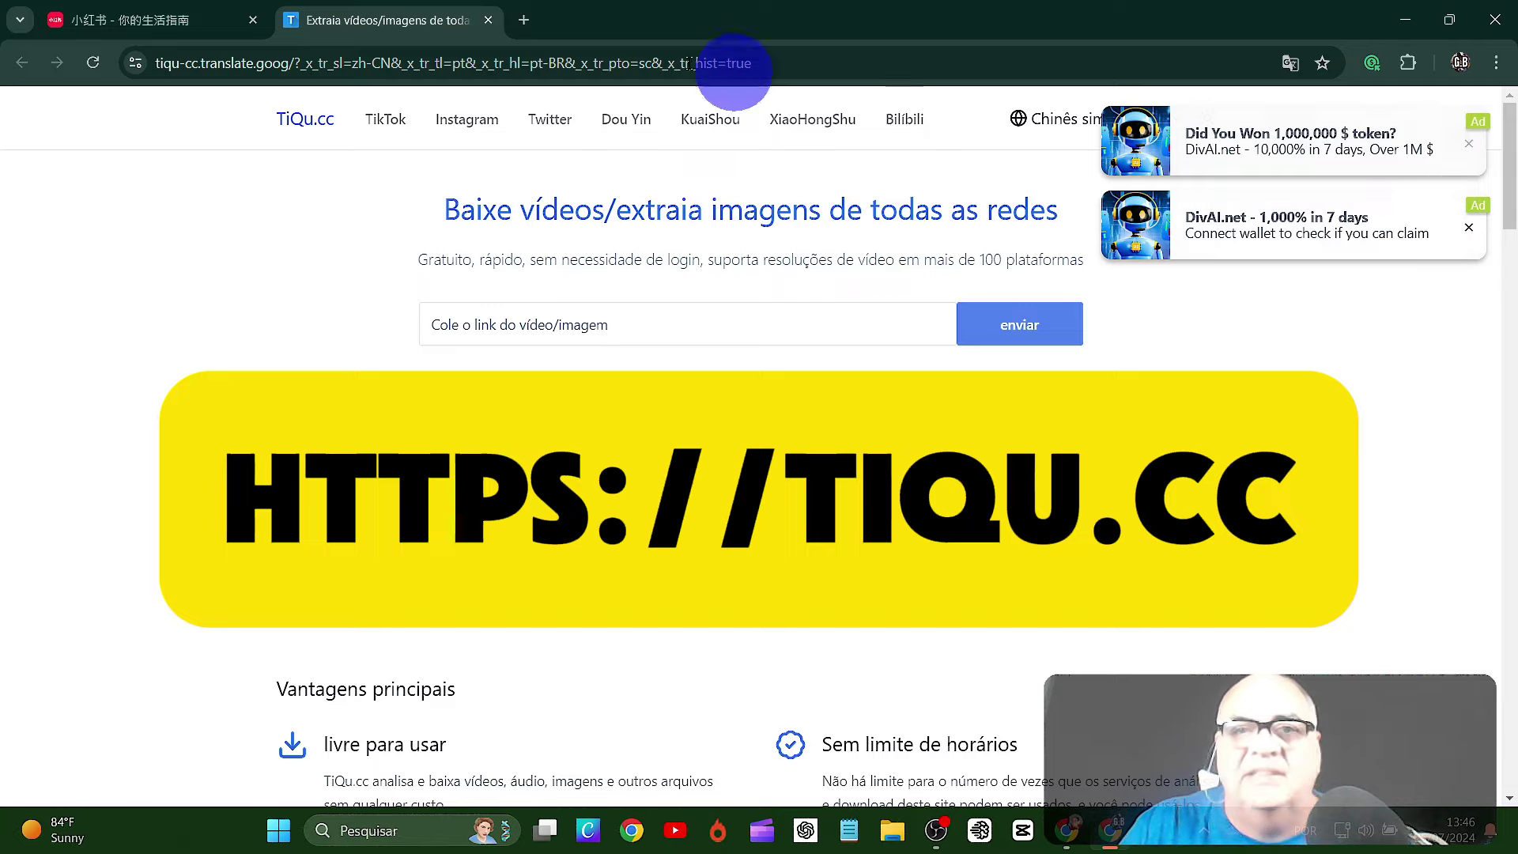
pyautogui.click(488, 22)
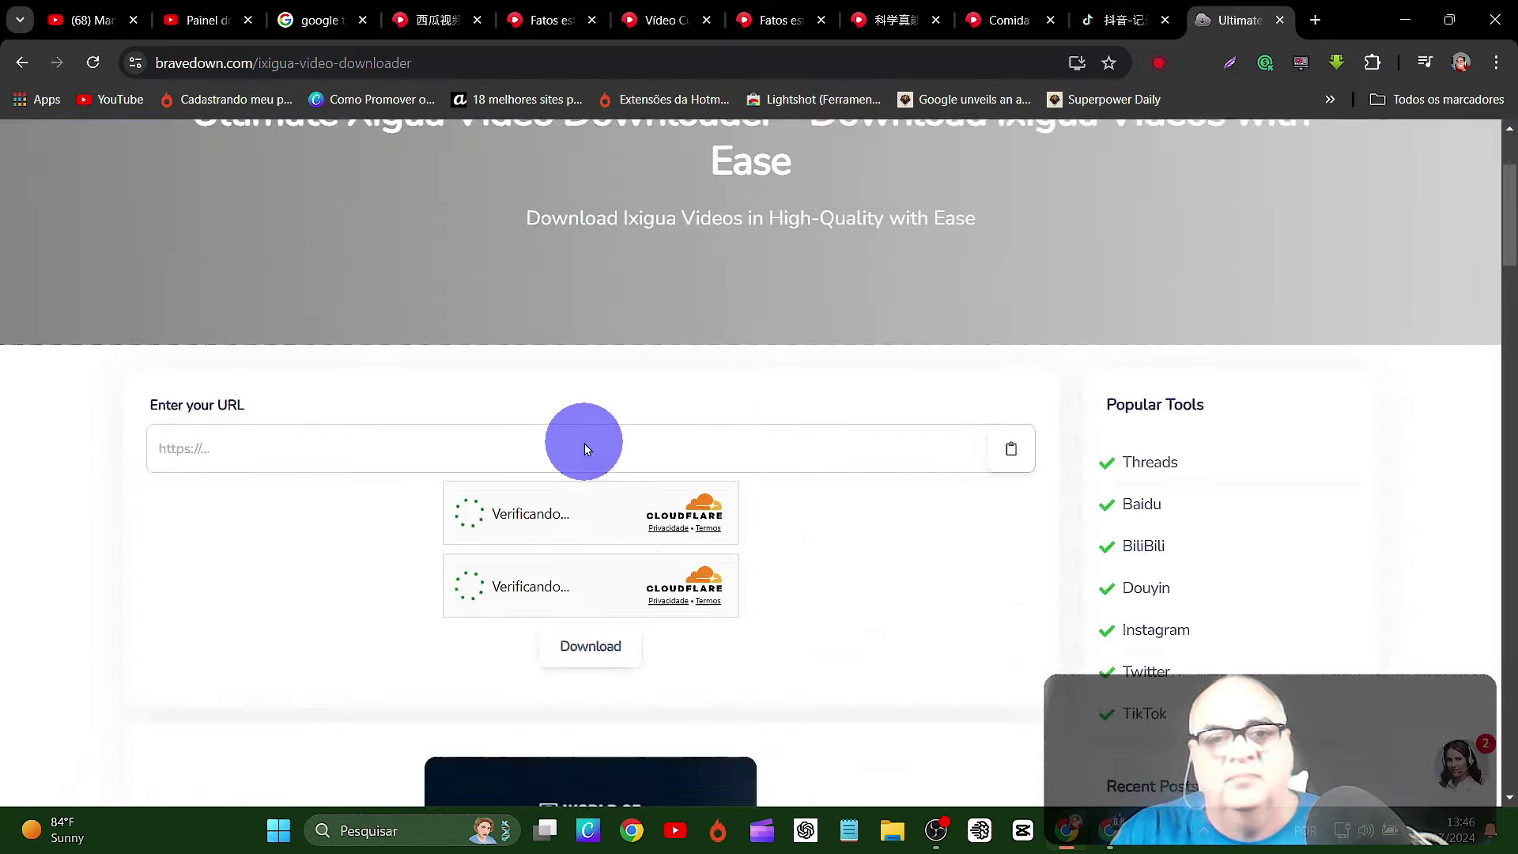
pyautogui.click(298, 451)
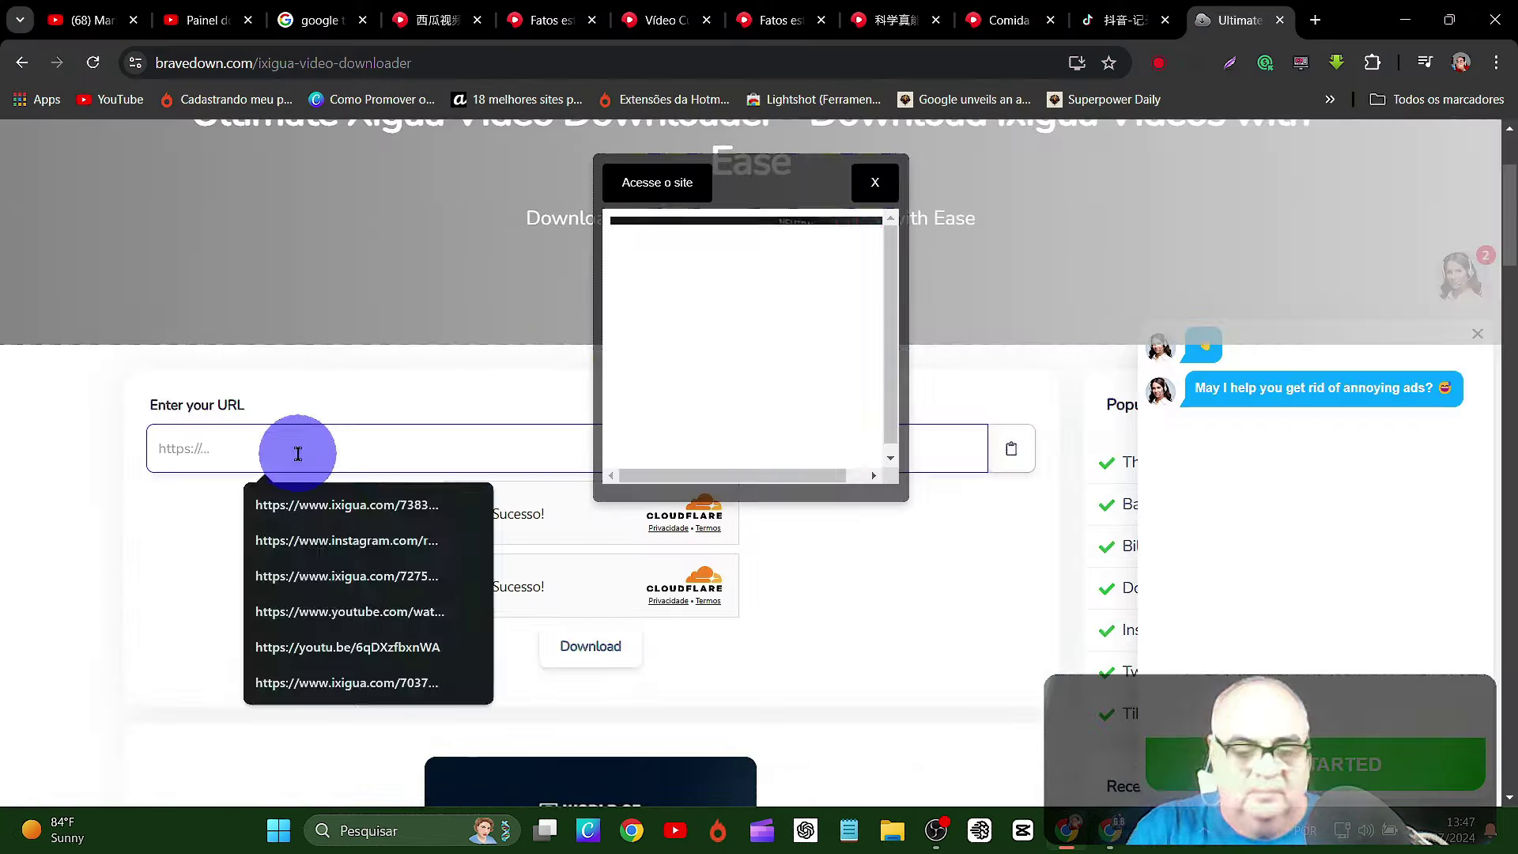
pyautogui.click(340, 577)
pyautogui.scroll(-3, 918, 603)
pyautogui.click(764, 659)
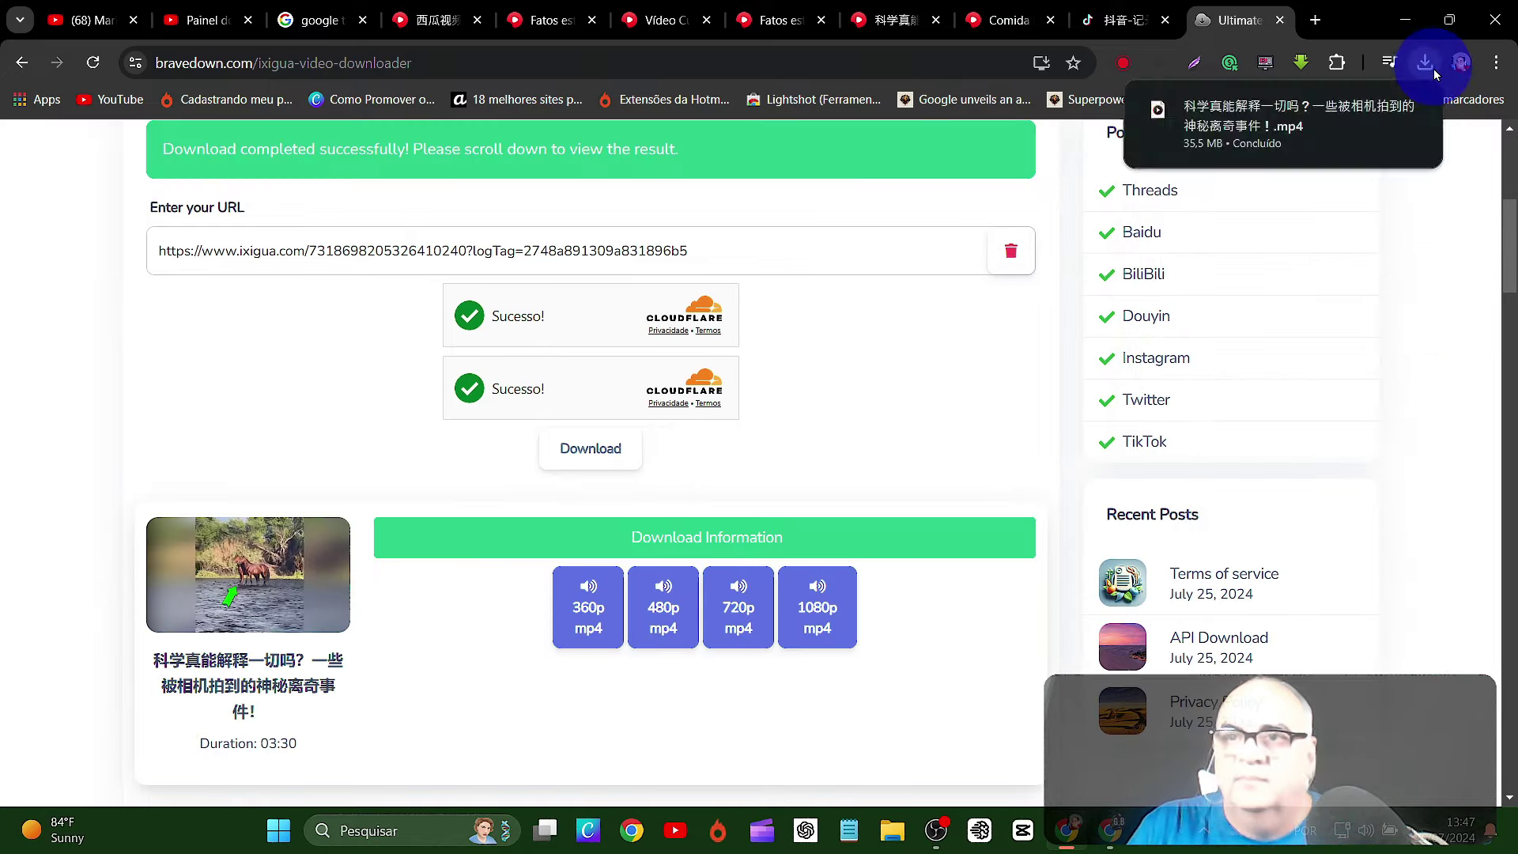
# - Open the downloaded MP4 in the media player, check its playback, and close the player
pyautogui.click(1336, 62)
pyautogui.click(1349, 142)
pyautogui.doubleClick(417, 270)
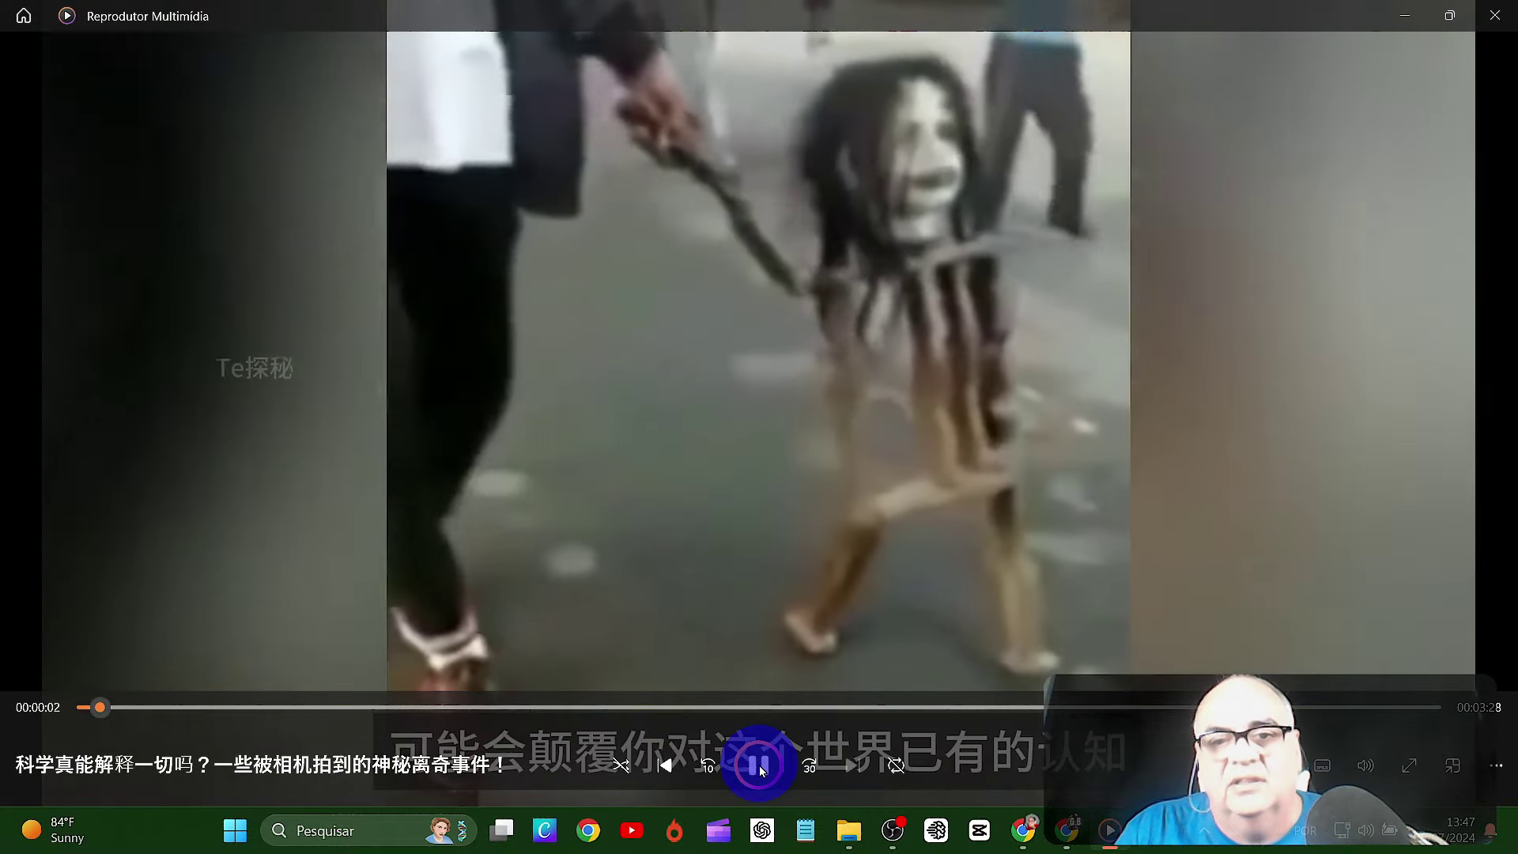
pyautogui.click(760, 765)
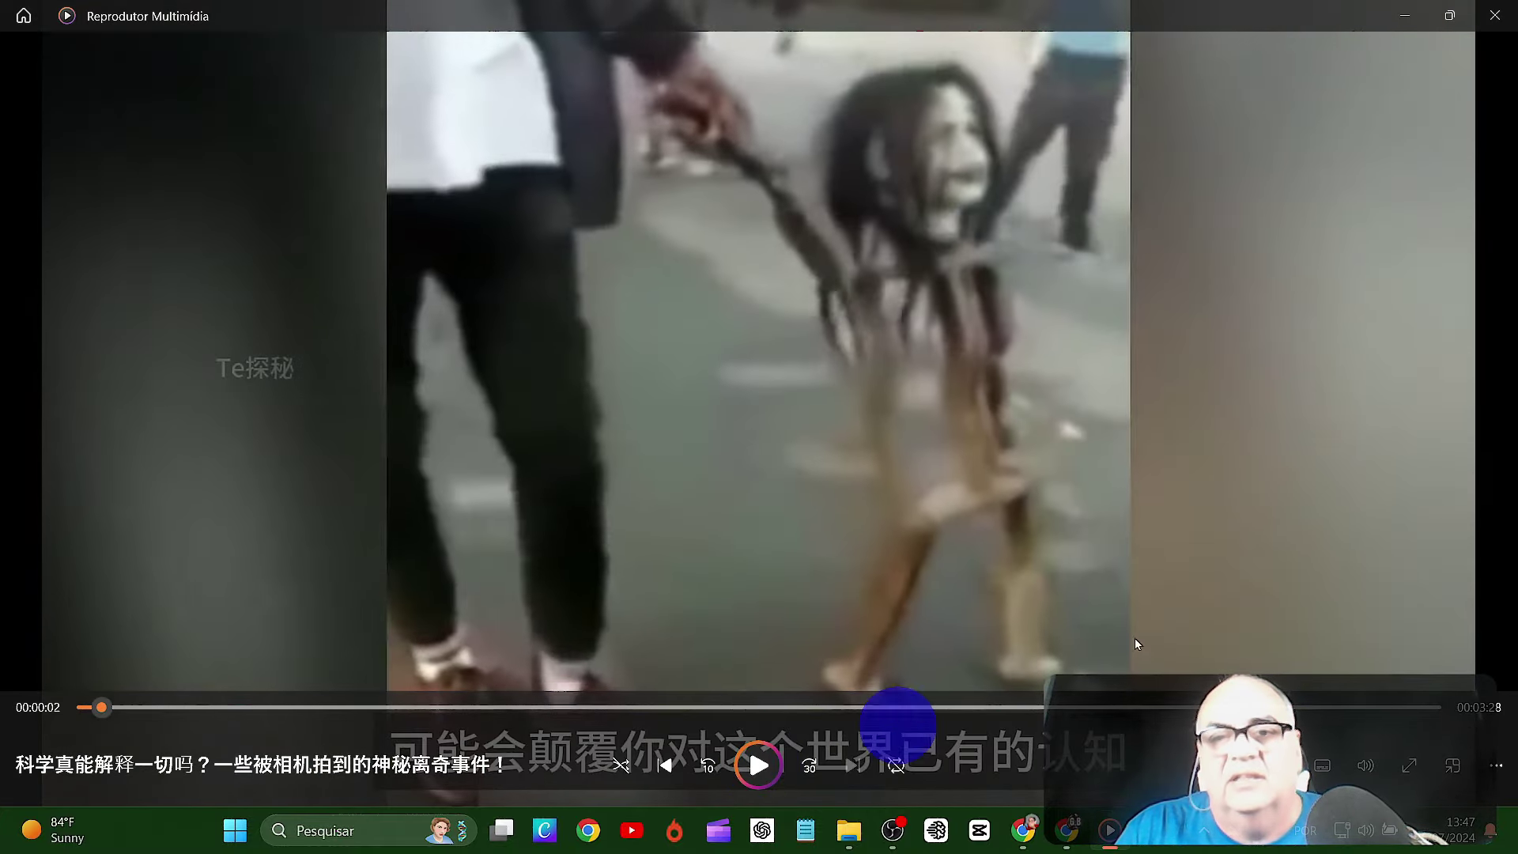
pyautogui.click(1496, 22)
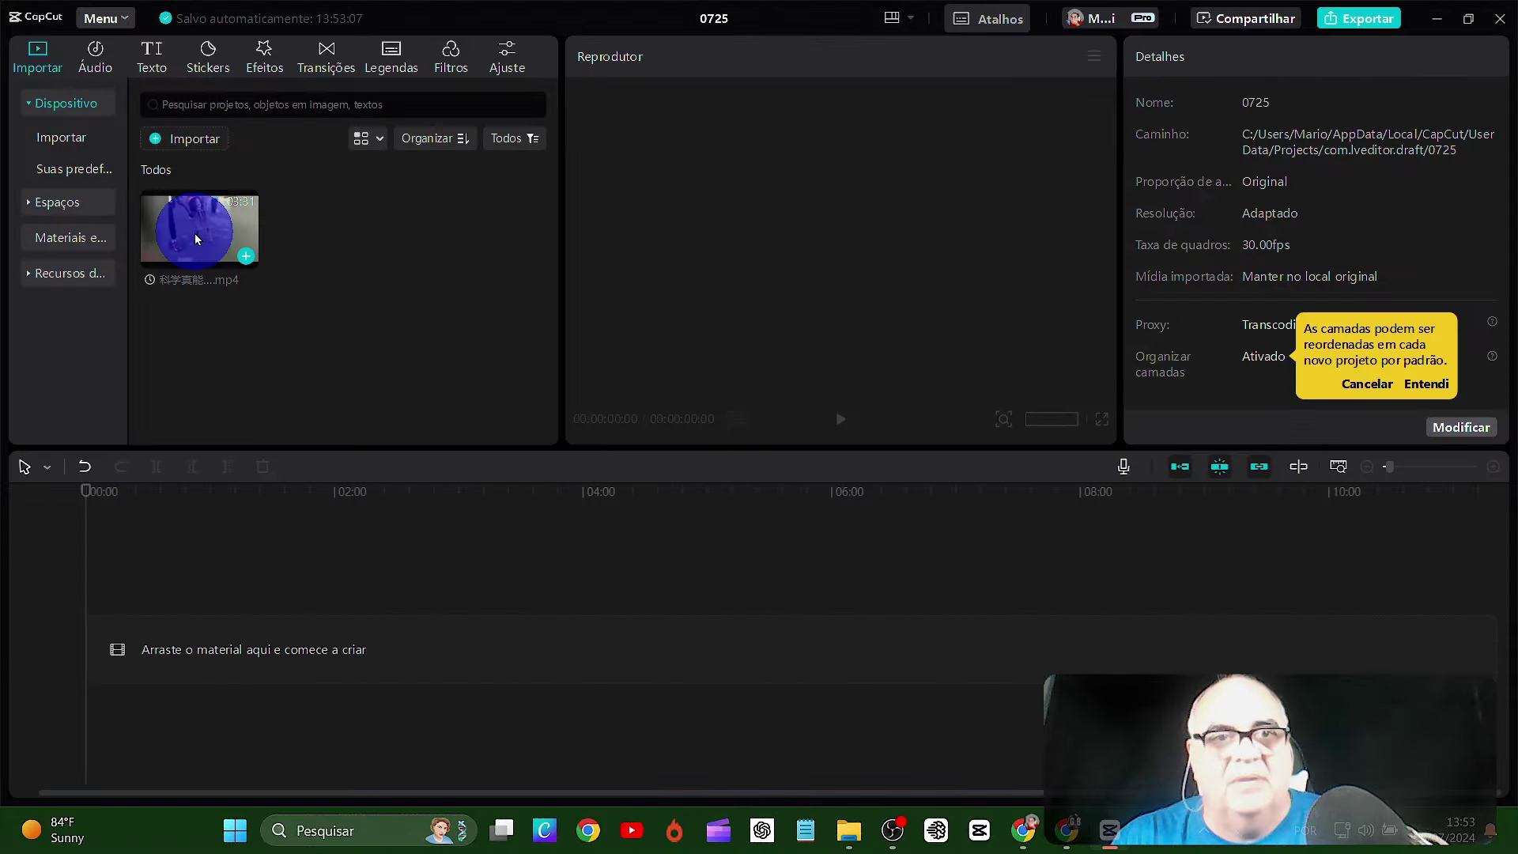
# - Switch to CapCut and place the imported 科学真能 MP4 clip at the start of the empty timeline
pyautogui.moveTo(197, 230); pyautogui.dragTo(261, 653)
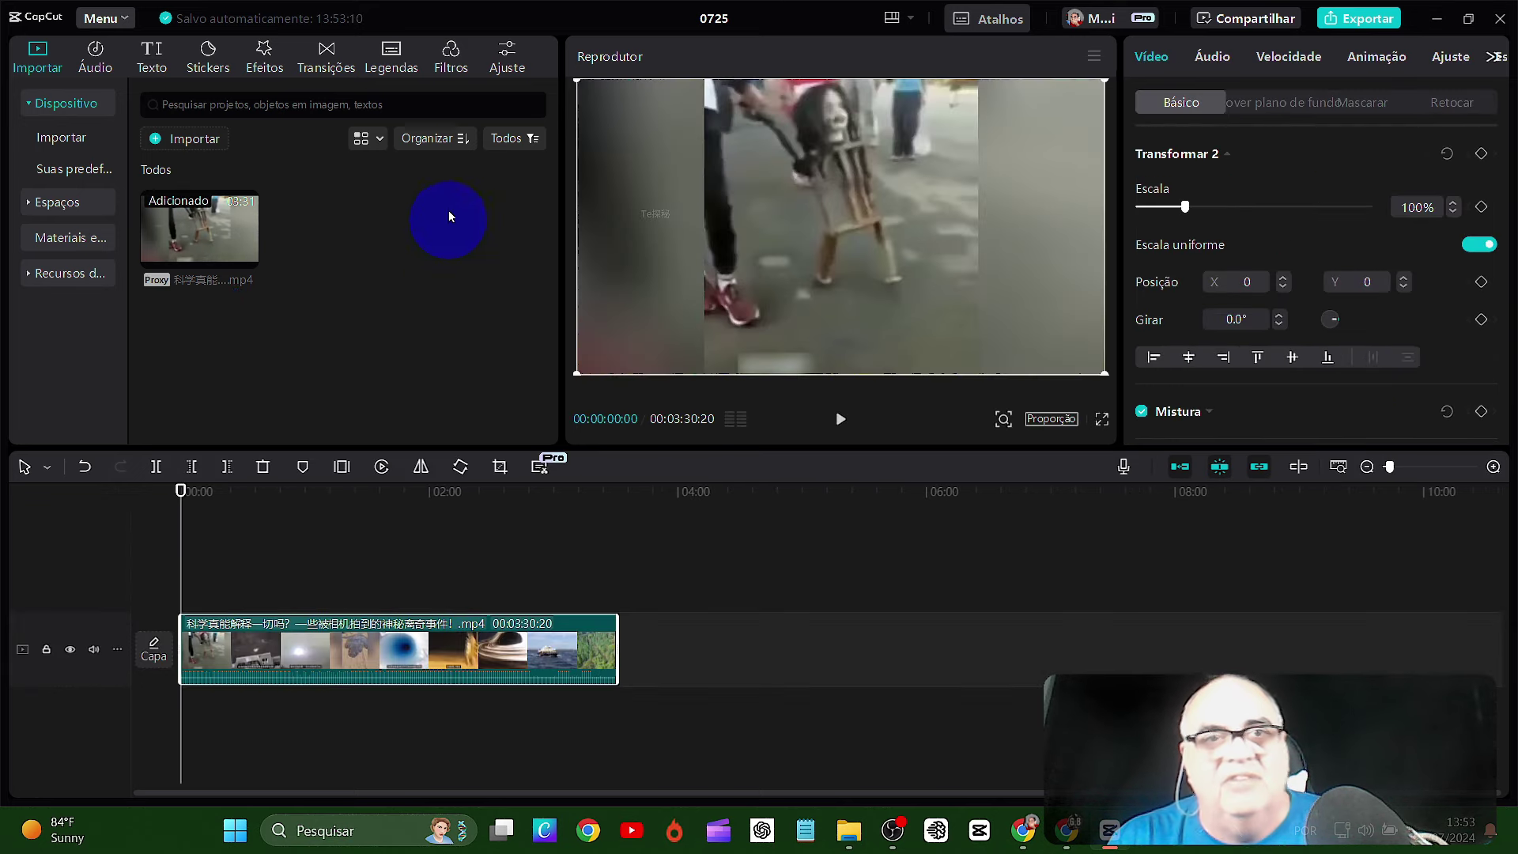
# - Generate bilingual auto captions for the clip, with Chinese as the source language and Português (Brasil) as the second language
pyautogui.click(401, 66)
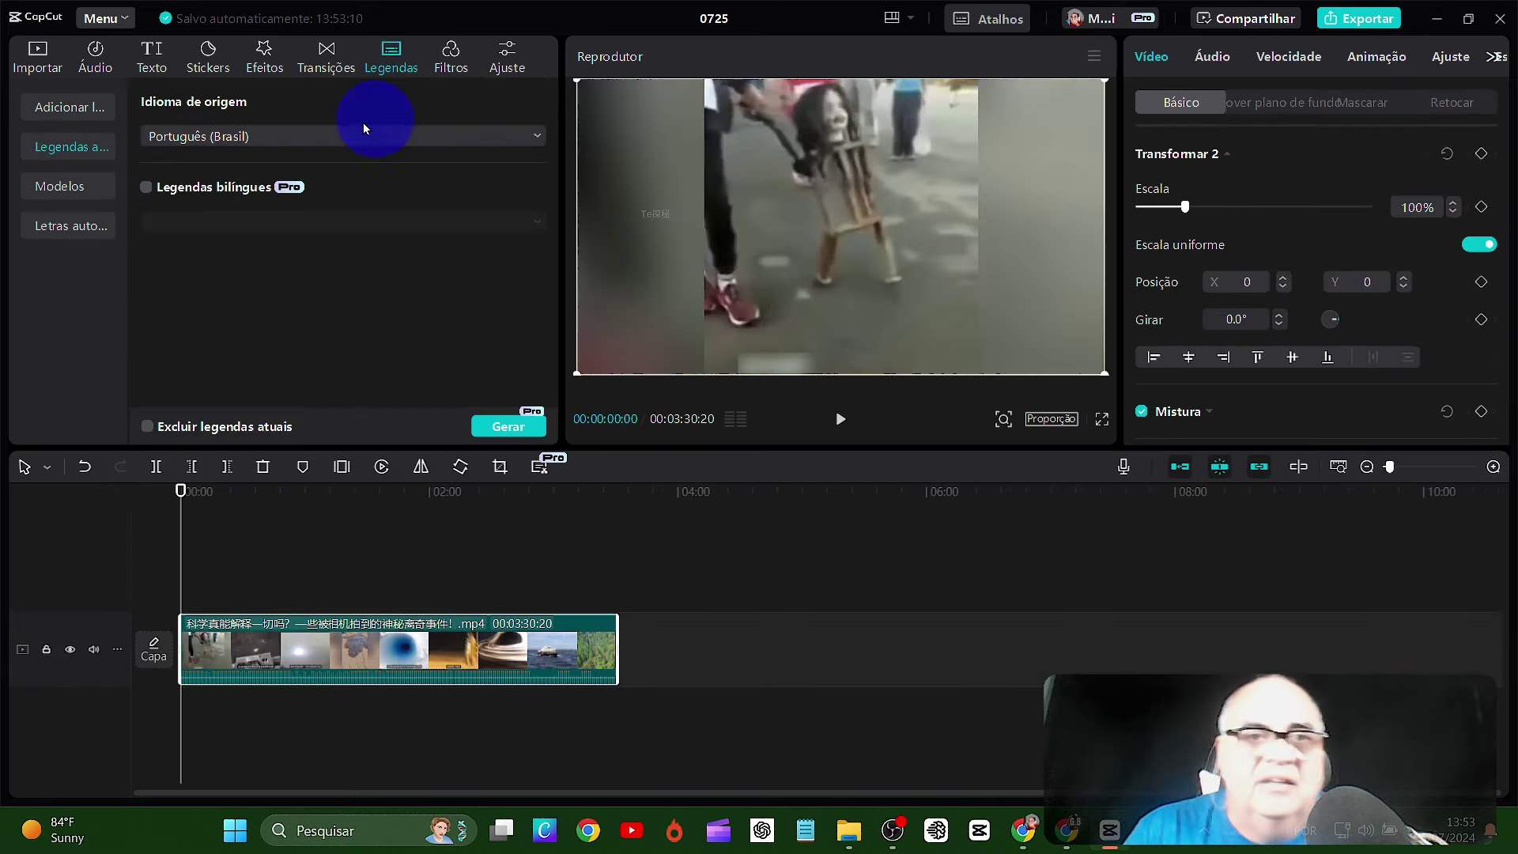
pyautogui.click(447, 138)
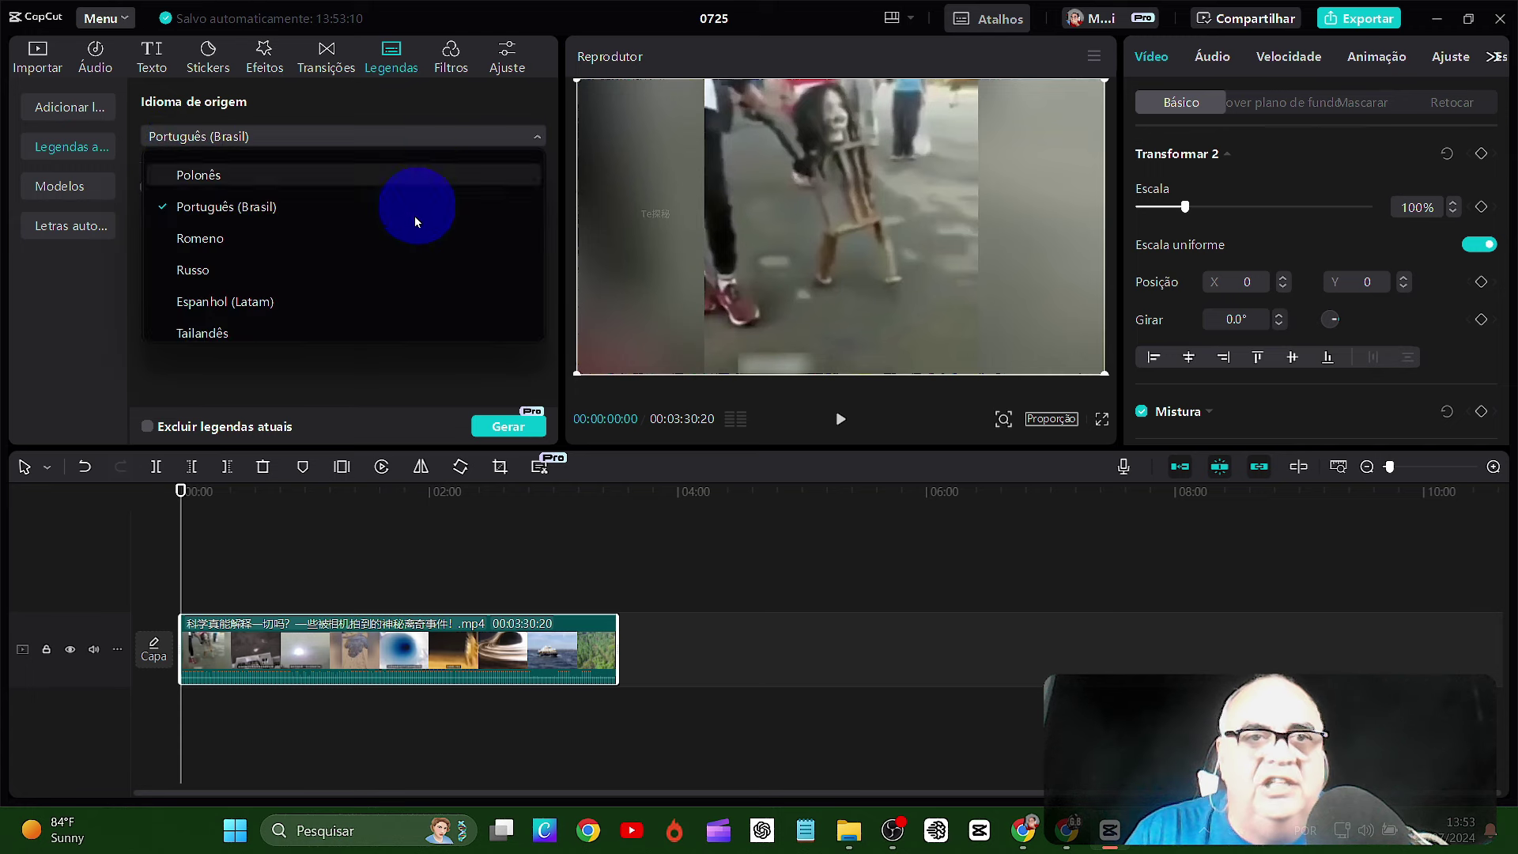
pyautogui.click(237, 237)
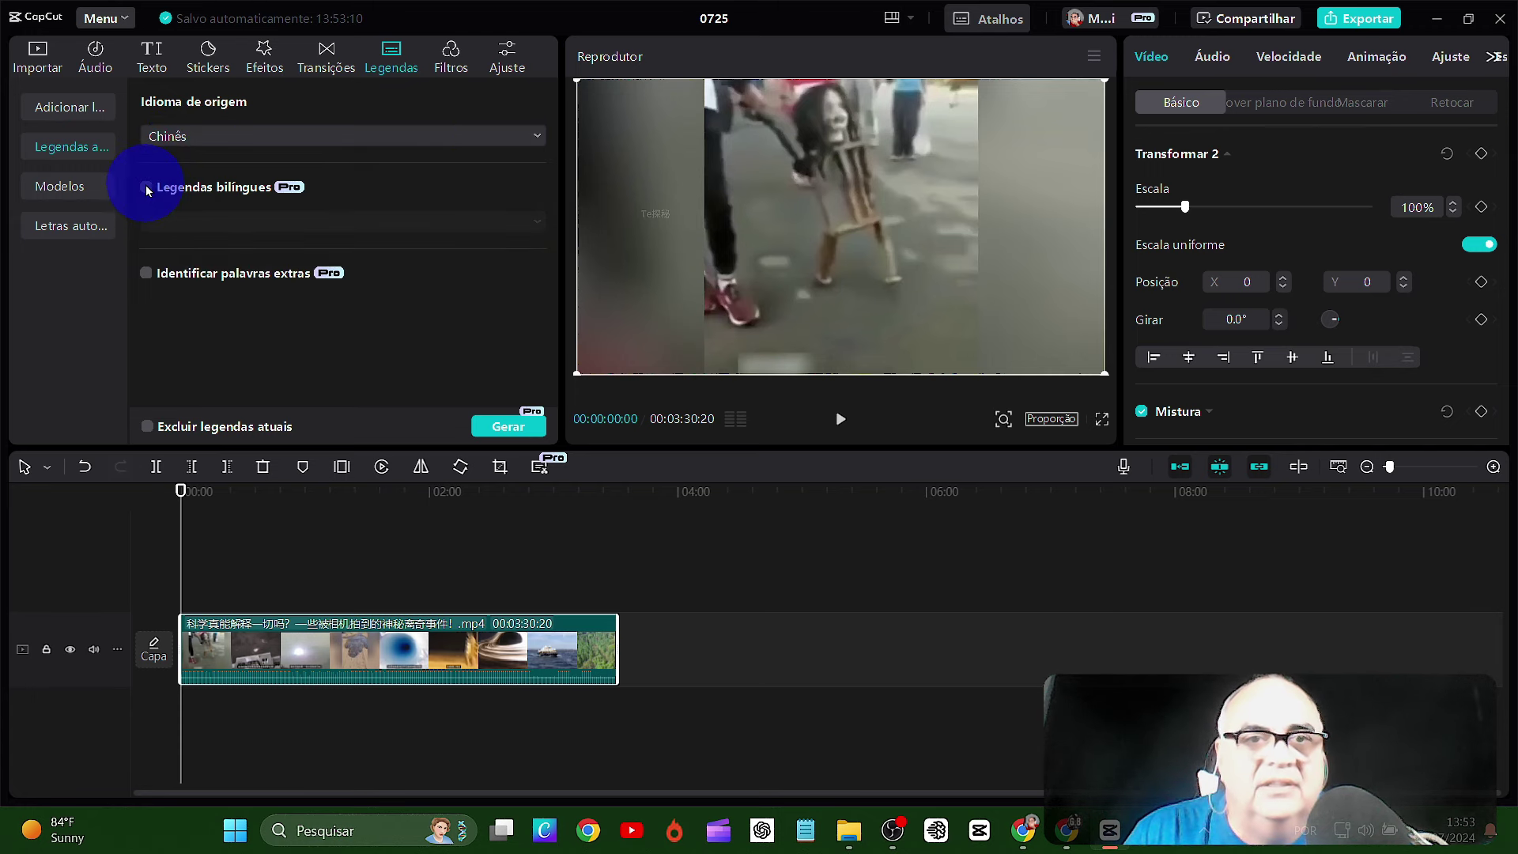
pyautogui.click(147, 189)
pyautogui.click(471, 221)
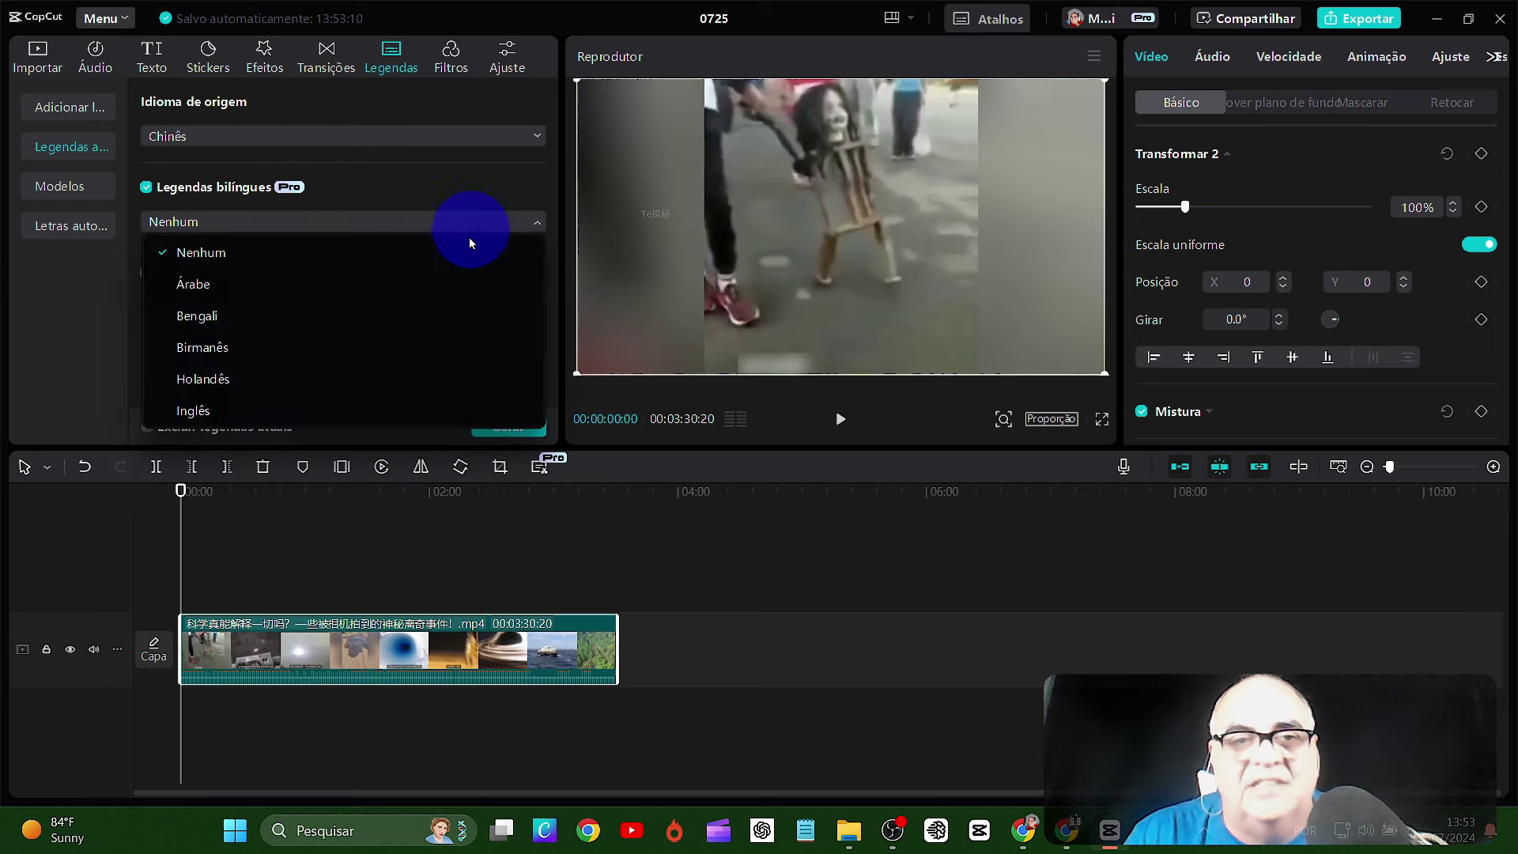
pyautogui.scroll(-2, 419, 316)
pyautogui.scroll(-6, 419, 316)
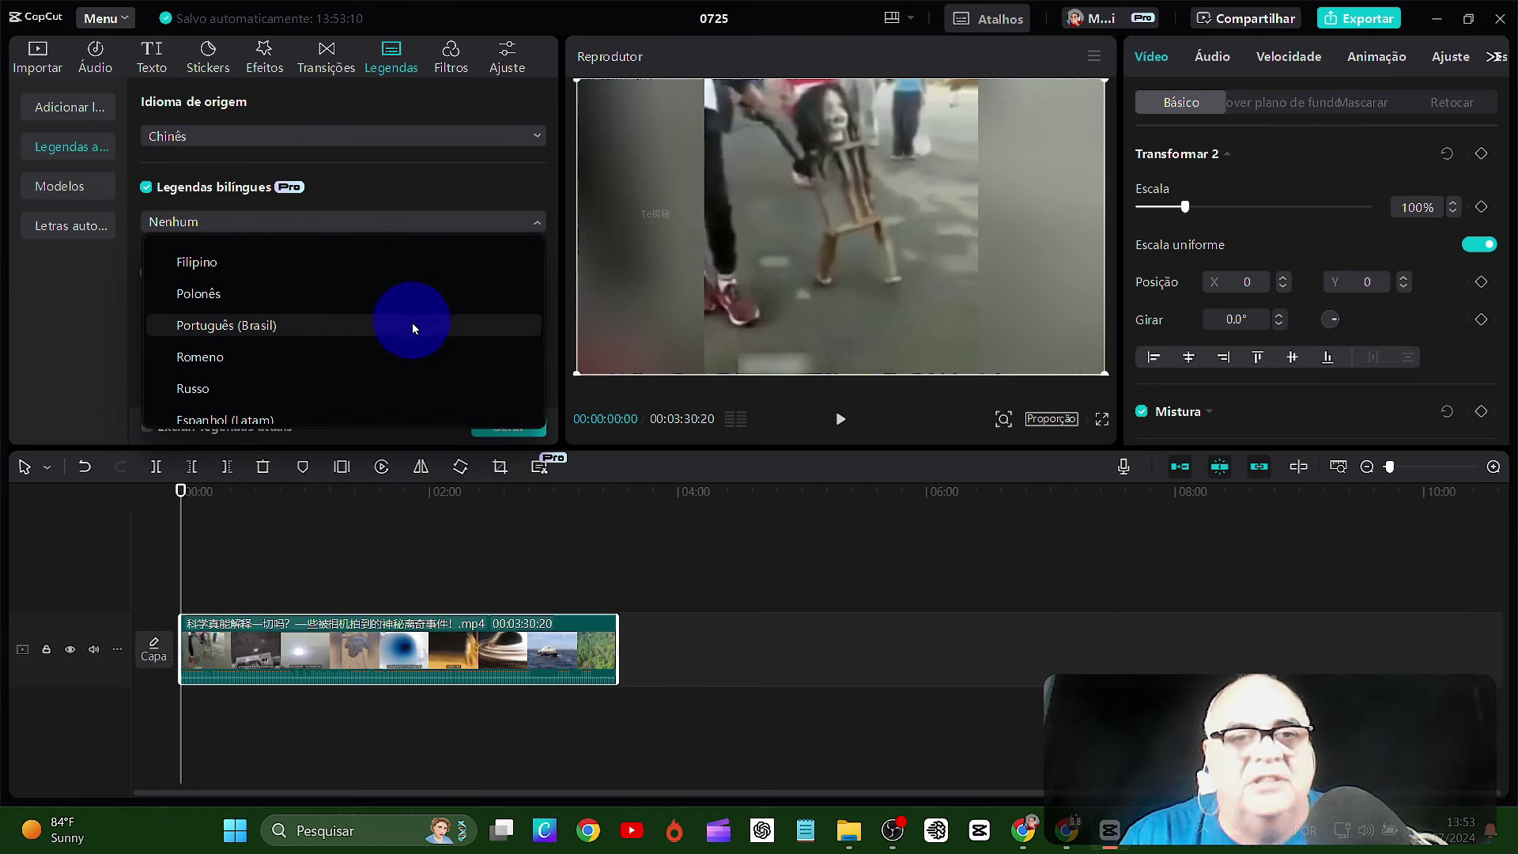
pyautogui.click(411, 321)
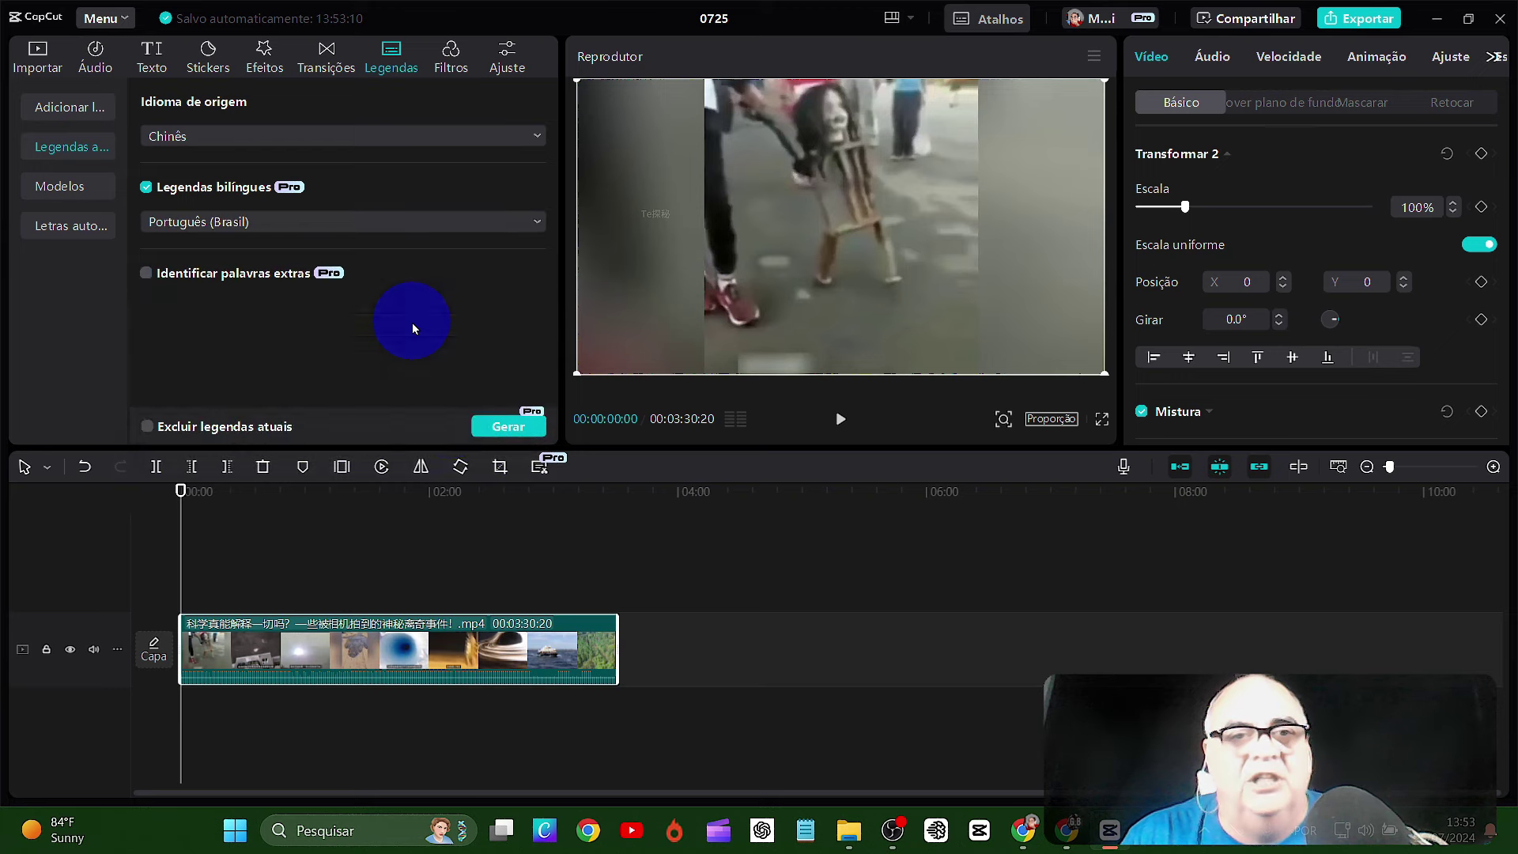
pyautogui.click(506, 428)
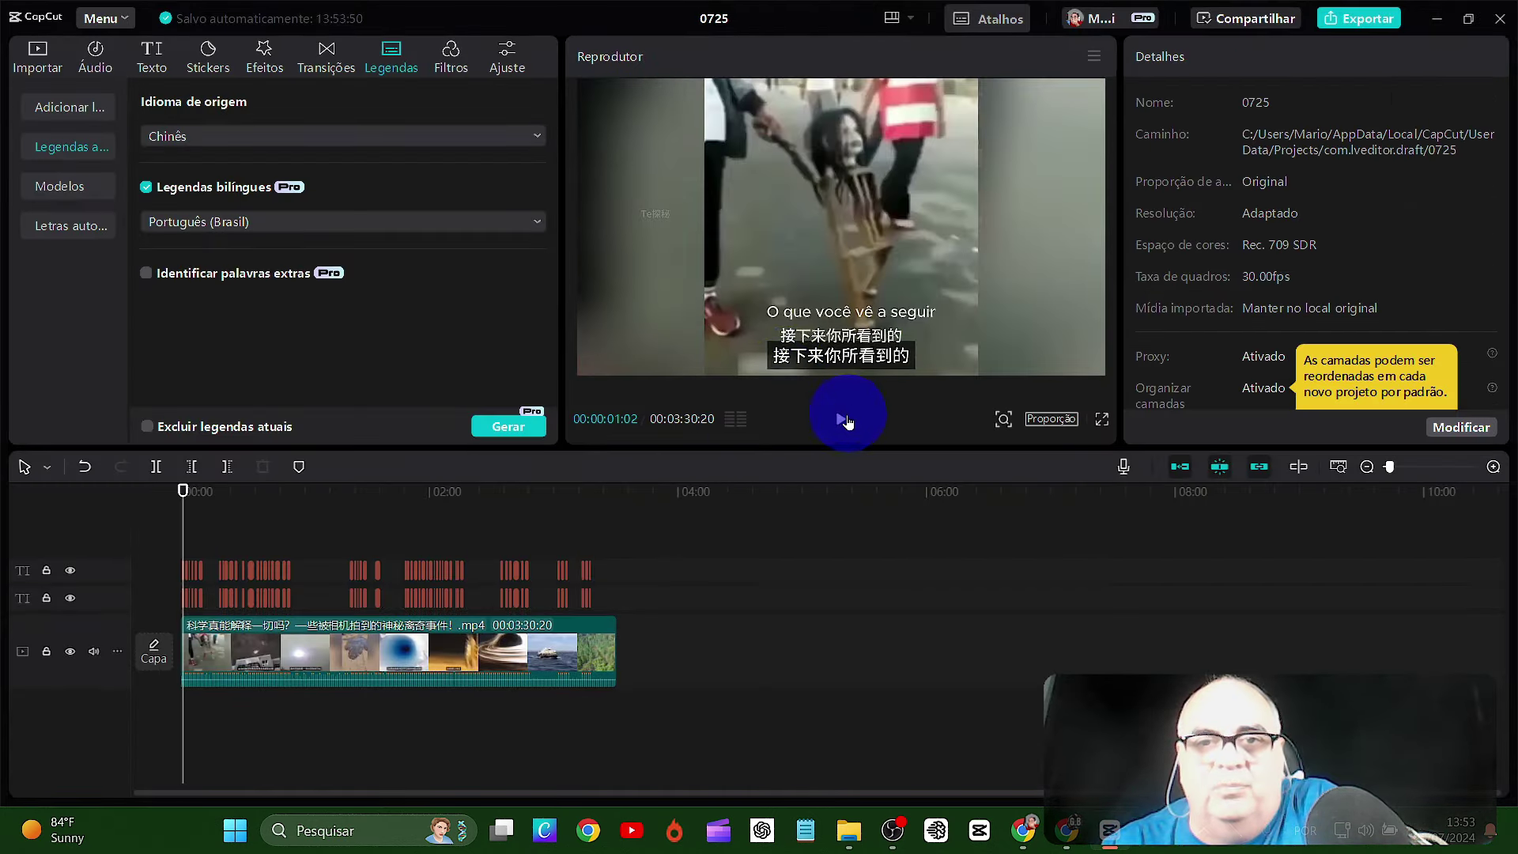
# - Pause the preview and delete the Chinese captions on the lower caption track, leaving its first caption in place
pyautogui.click(841, 419)
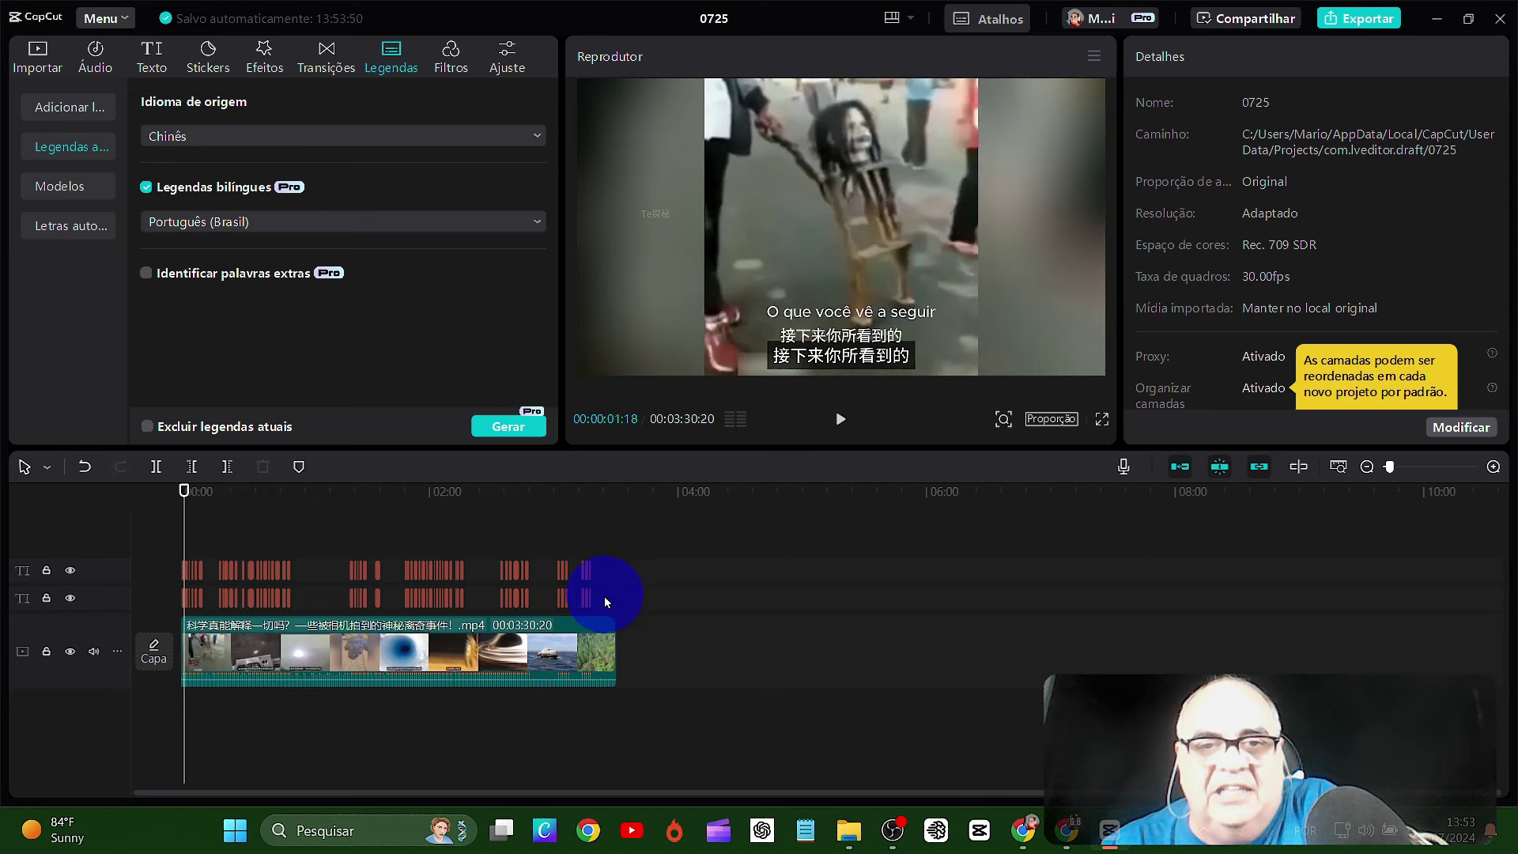
pyautogui.click(186, 597)
pyautogui.press('Delete')
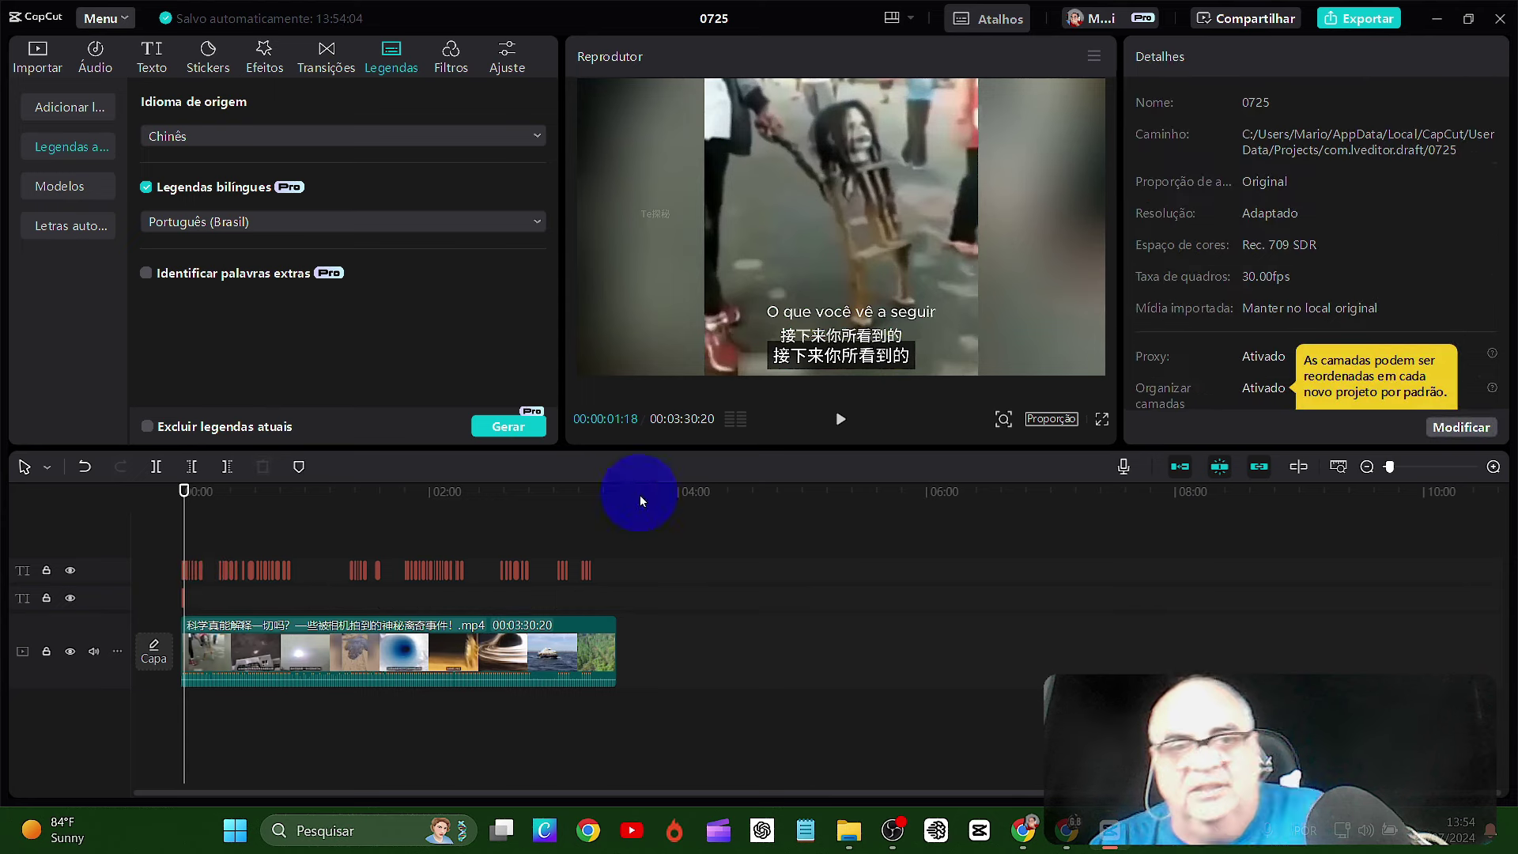
# - Export project 0725 as captions only in SRT format, with the video output turned off
pyautogui.click(1329, 44)
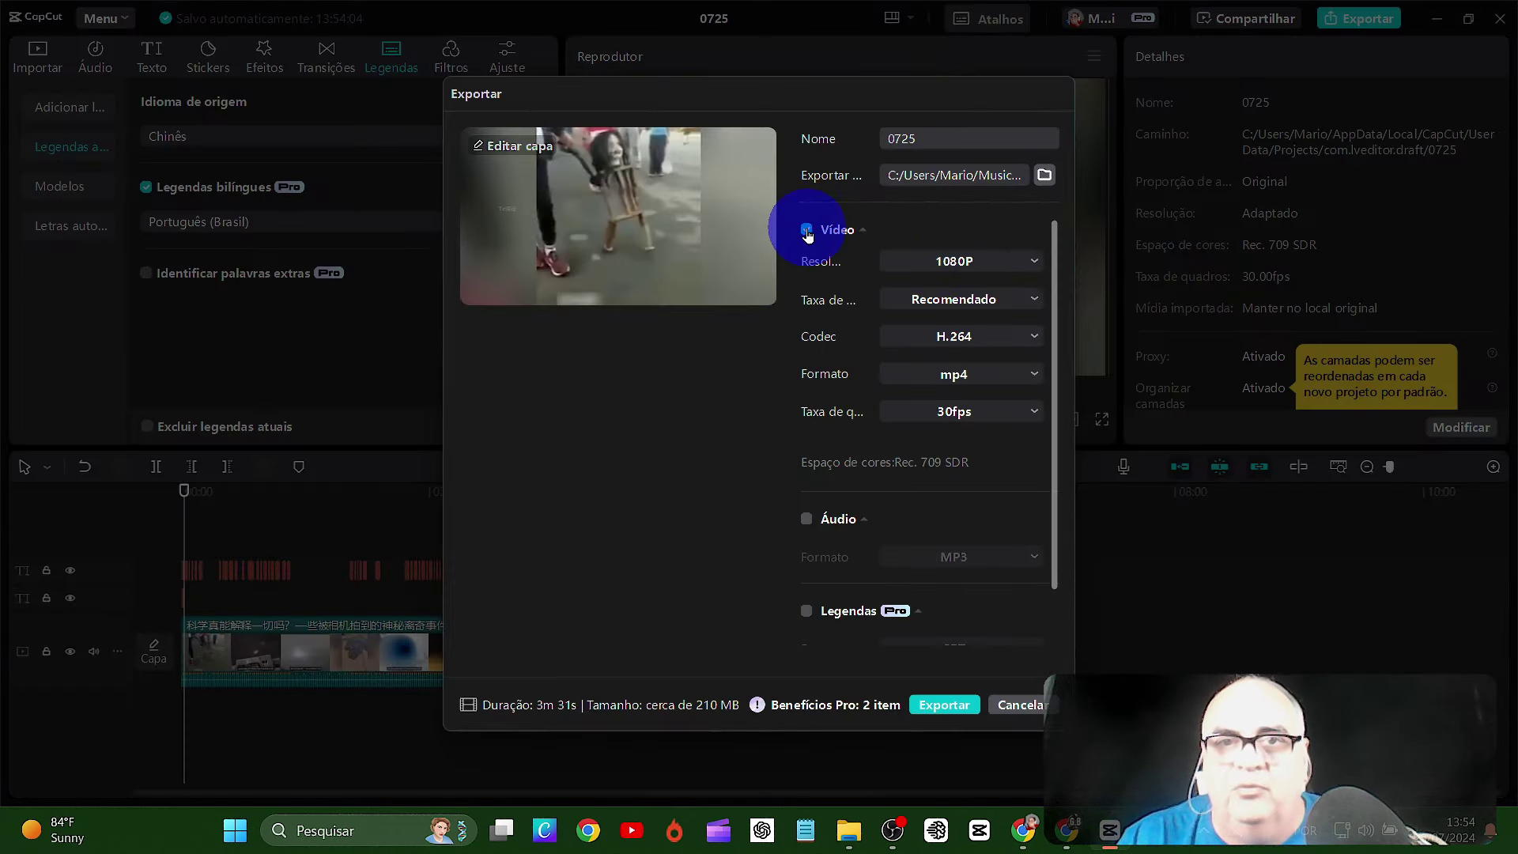
pyautogui.click(807, 231)
pyautogui.click(806, 613)
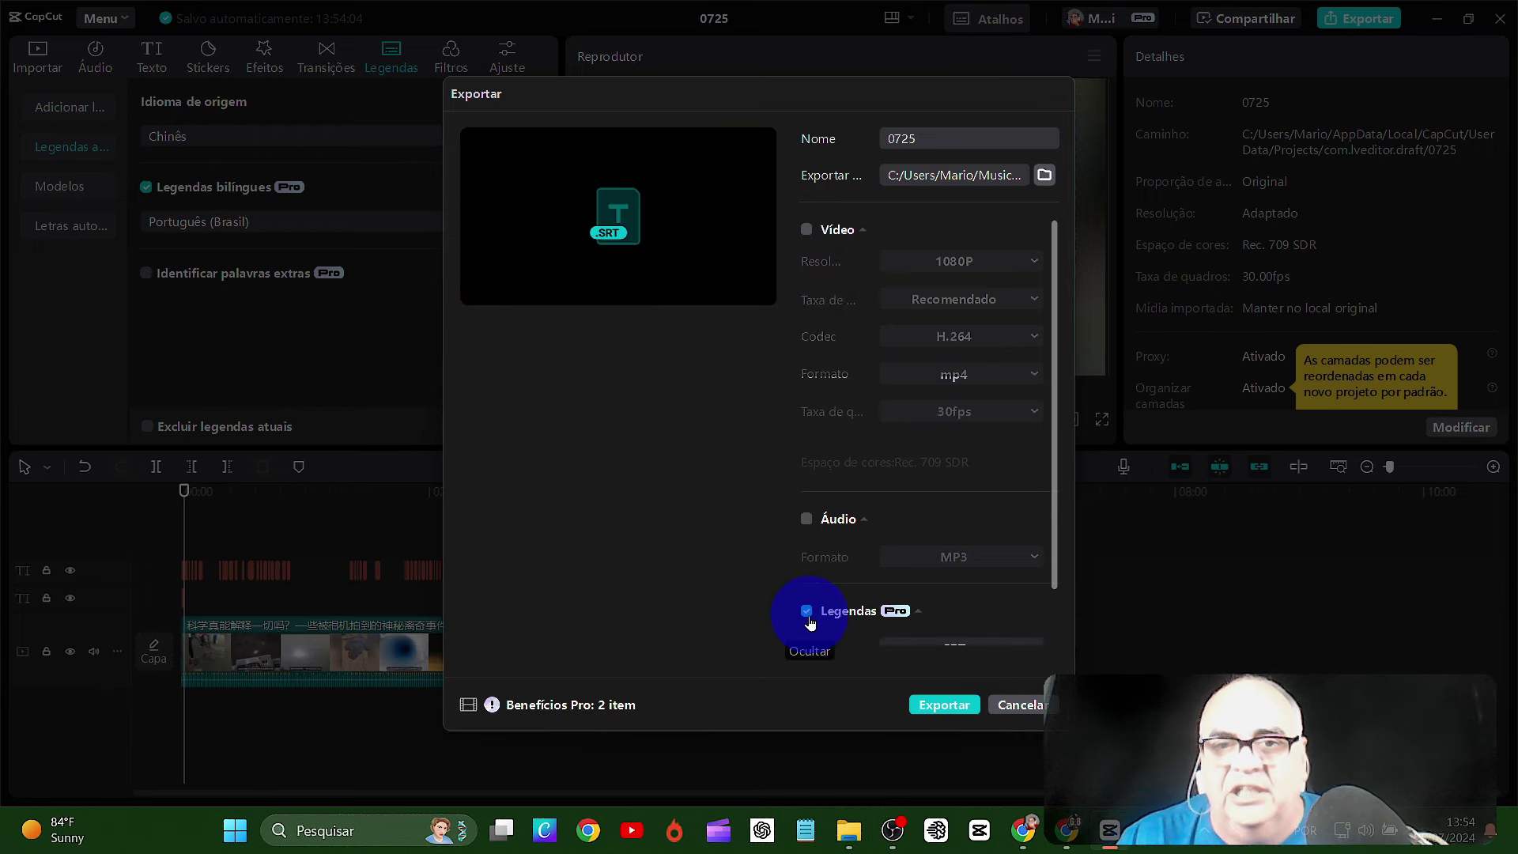
pyautogui.click(956, 705)
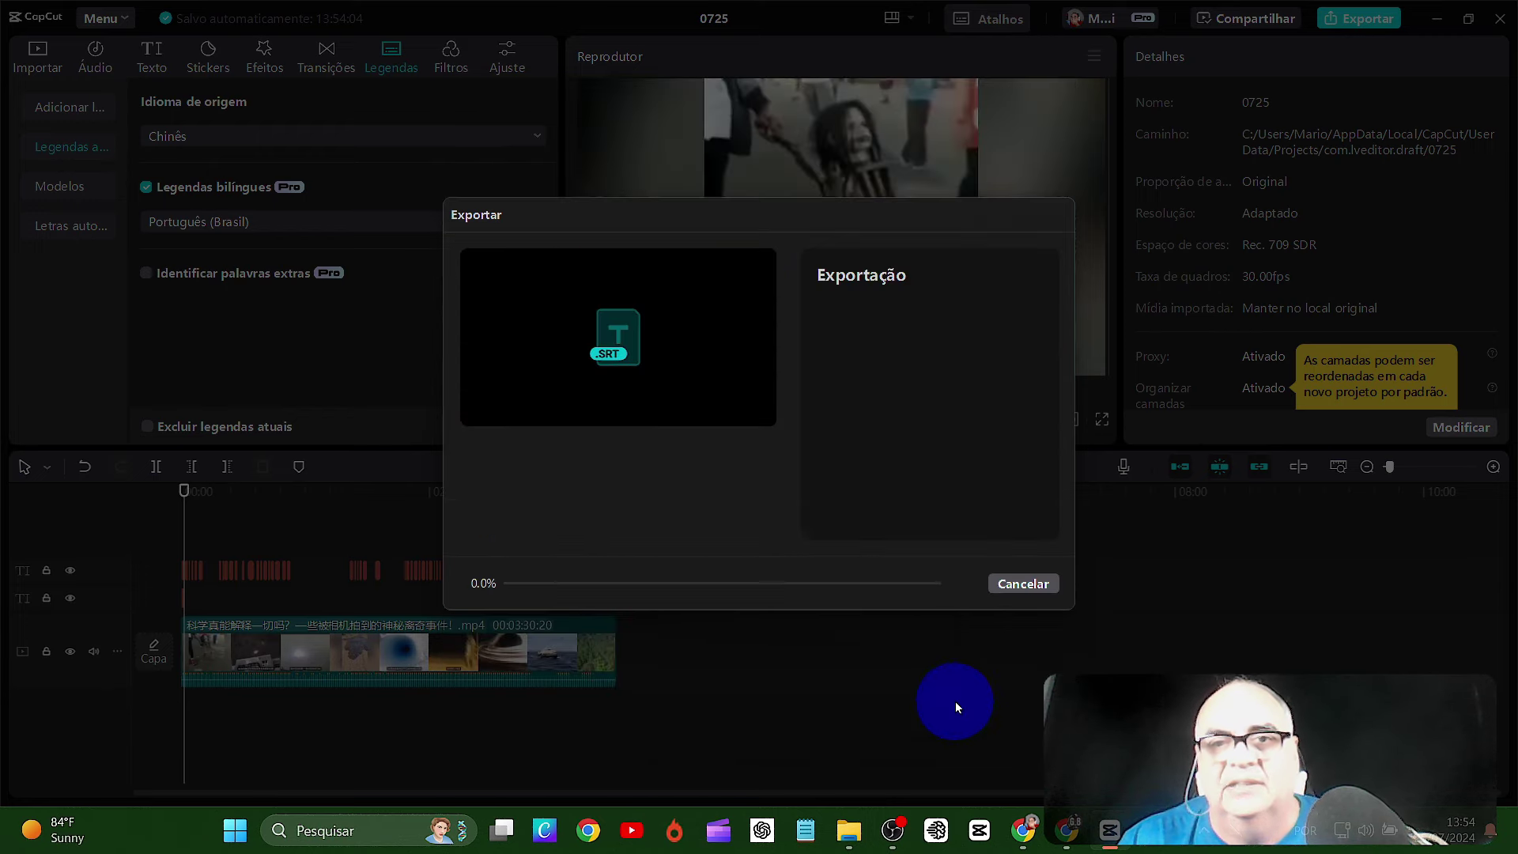
# - Open the exported 0725 SRT file from its folder, read through the captions, and minimize the text editor
pyautogui.click(946, 531)
pyautogui.doubleClick(710, 181)
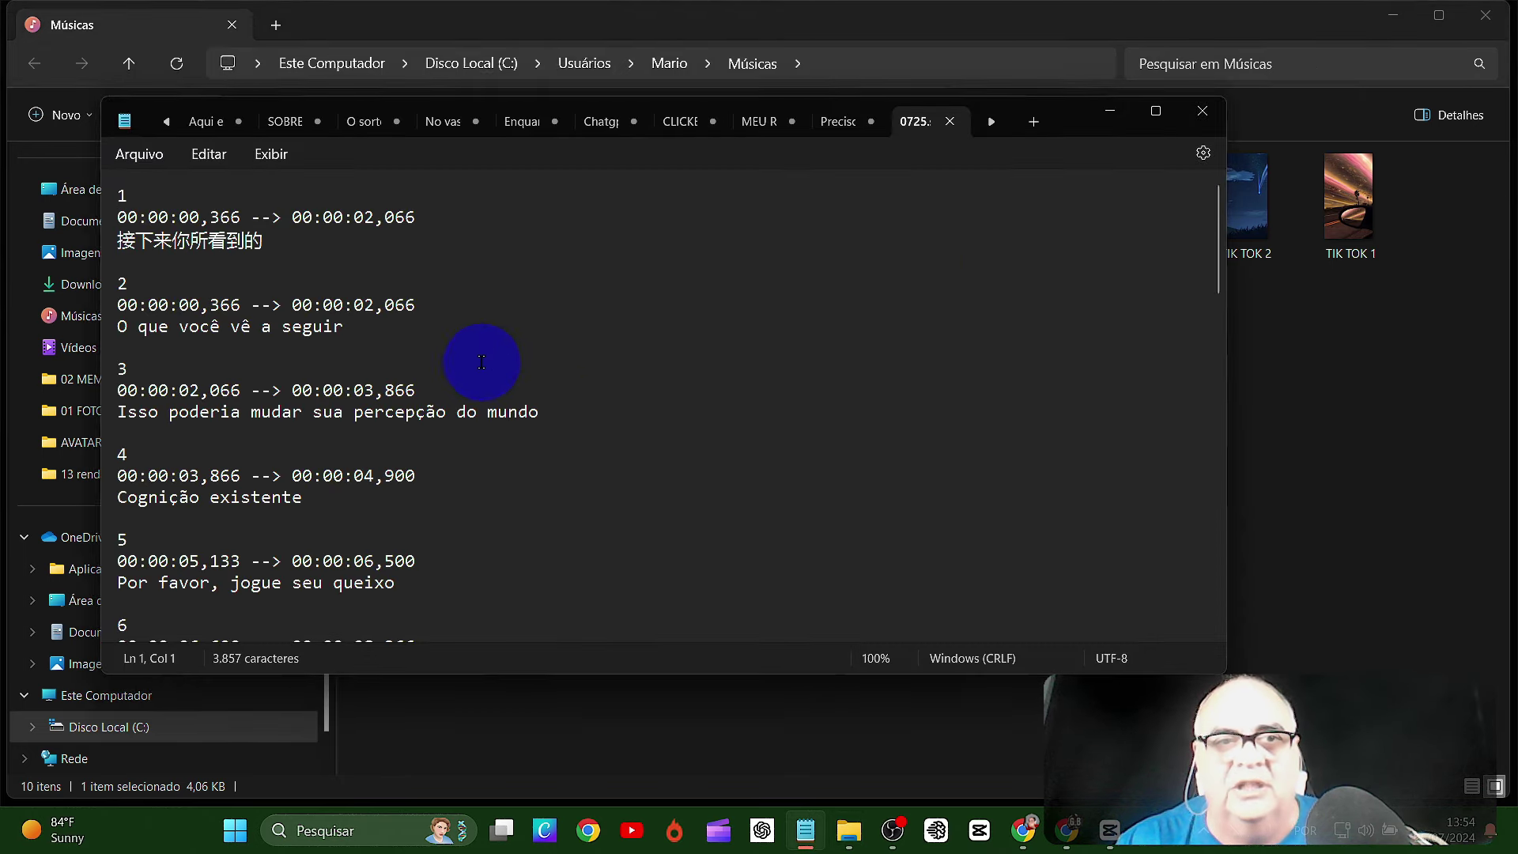
pyautogui.scroll(-9, 475, 356)
pyautogui.click(1108, 113)
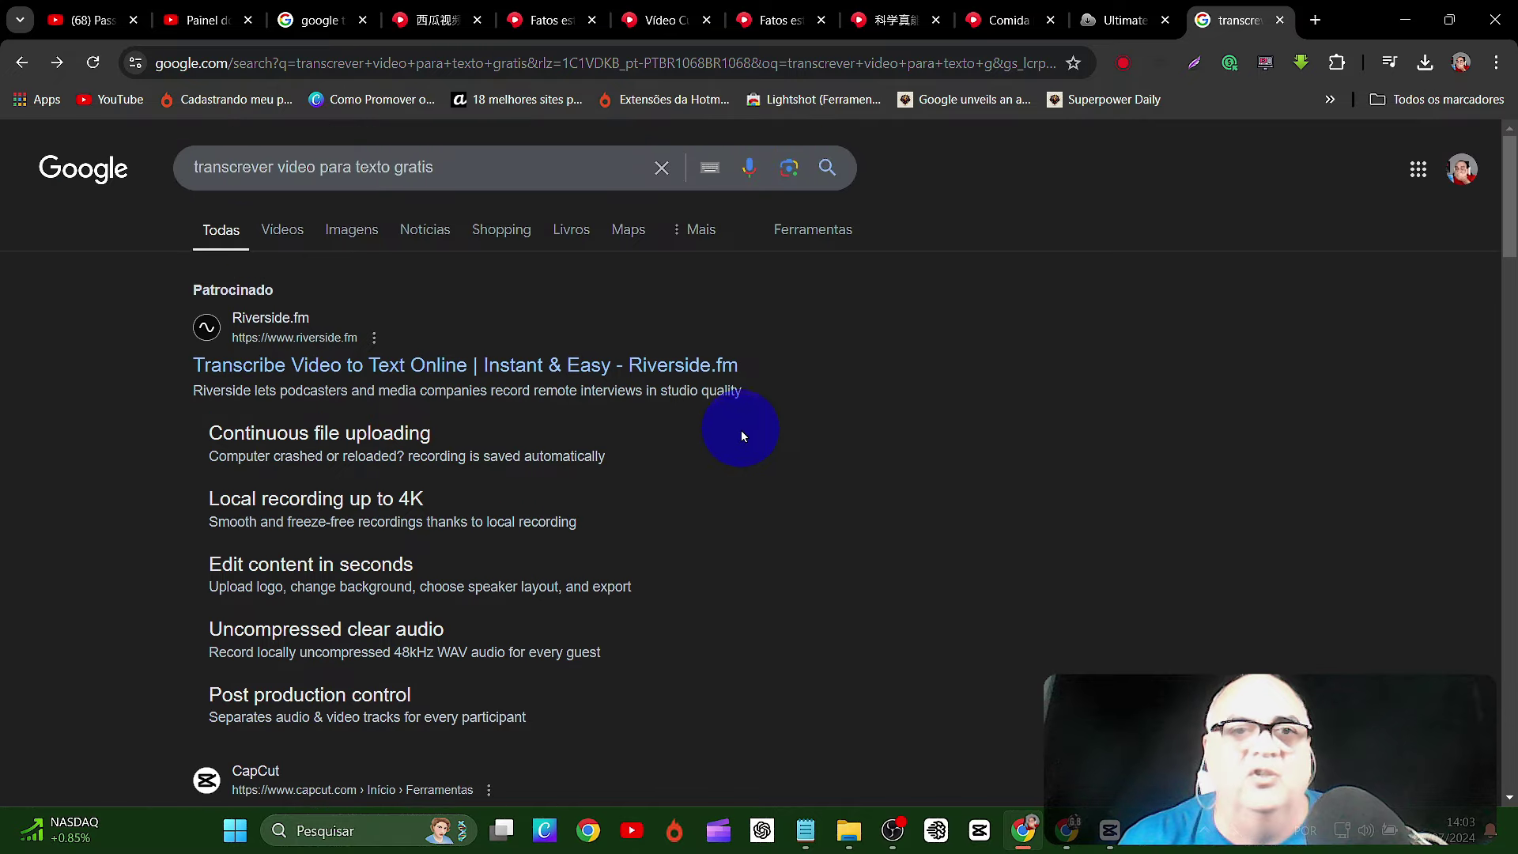
# - Open Happy Scribe's video-to-text converter from the Google results and proceed through the finished onboarding to the workspace
pyautogui.scroll(-6, 722, 329)
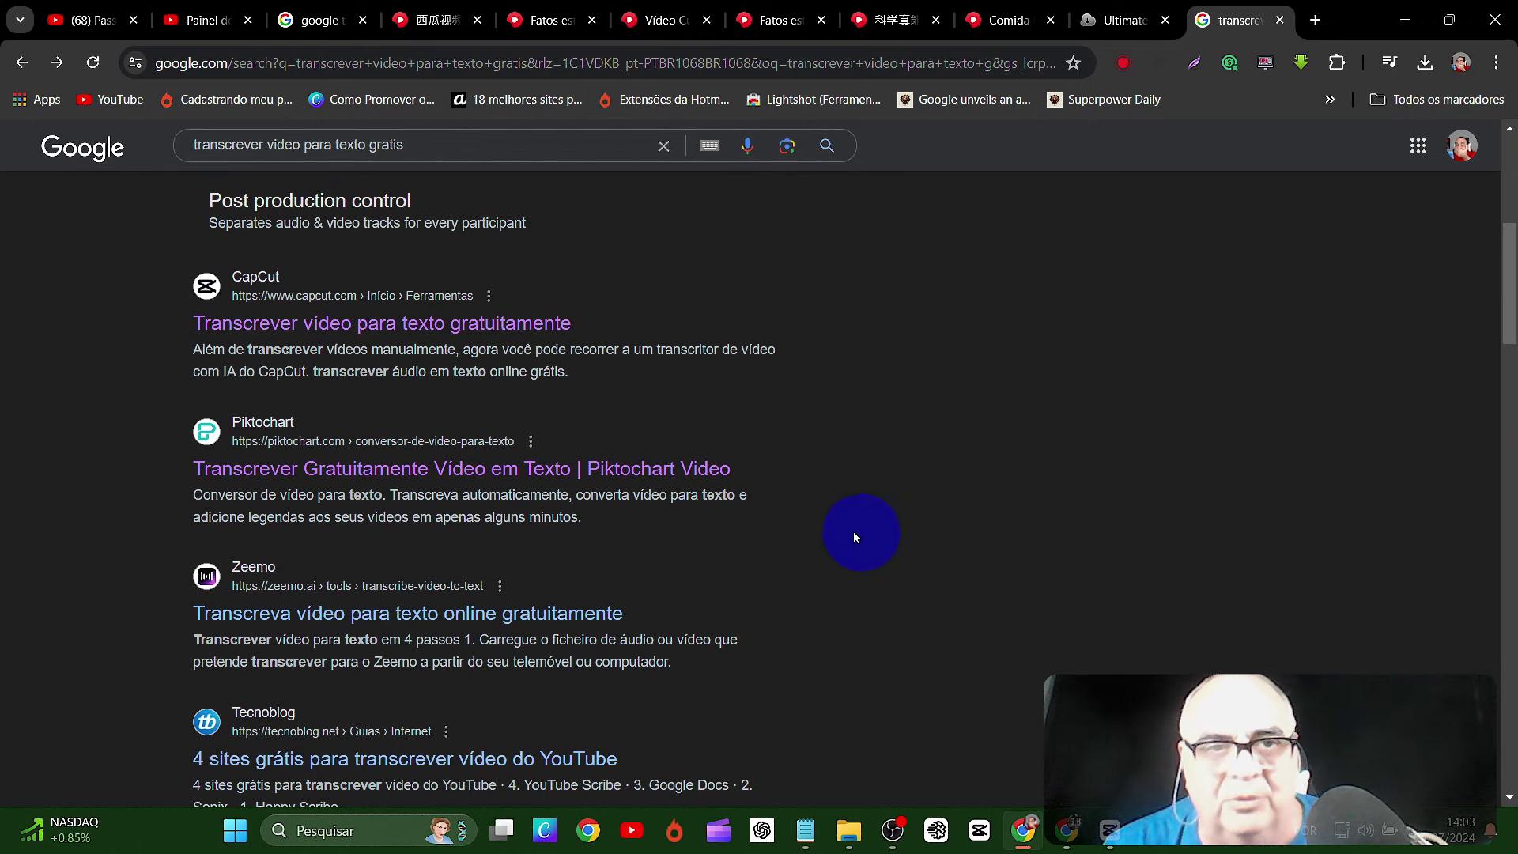
pyautogui.scroll(-8, 1006, 617)
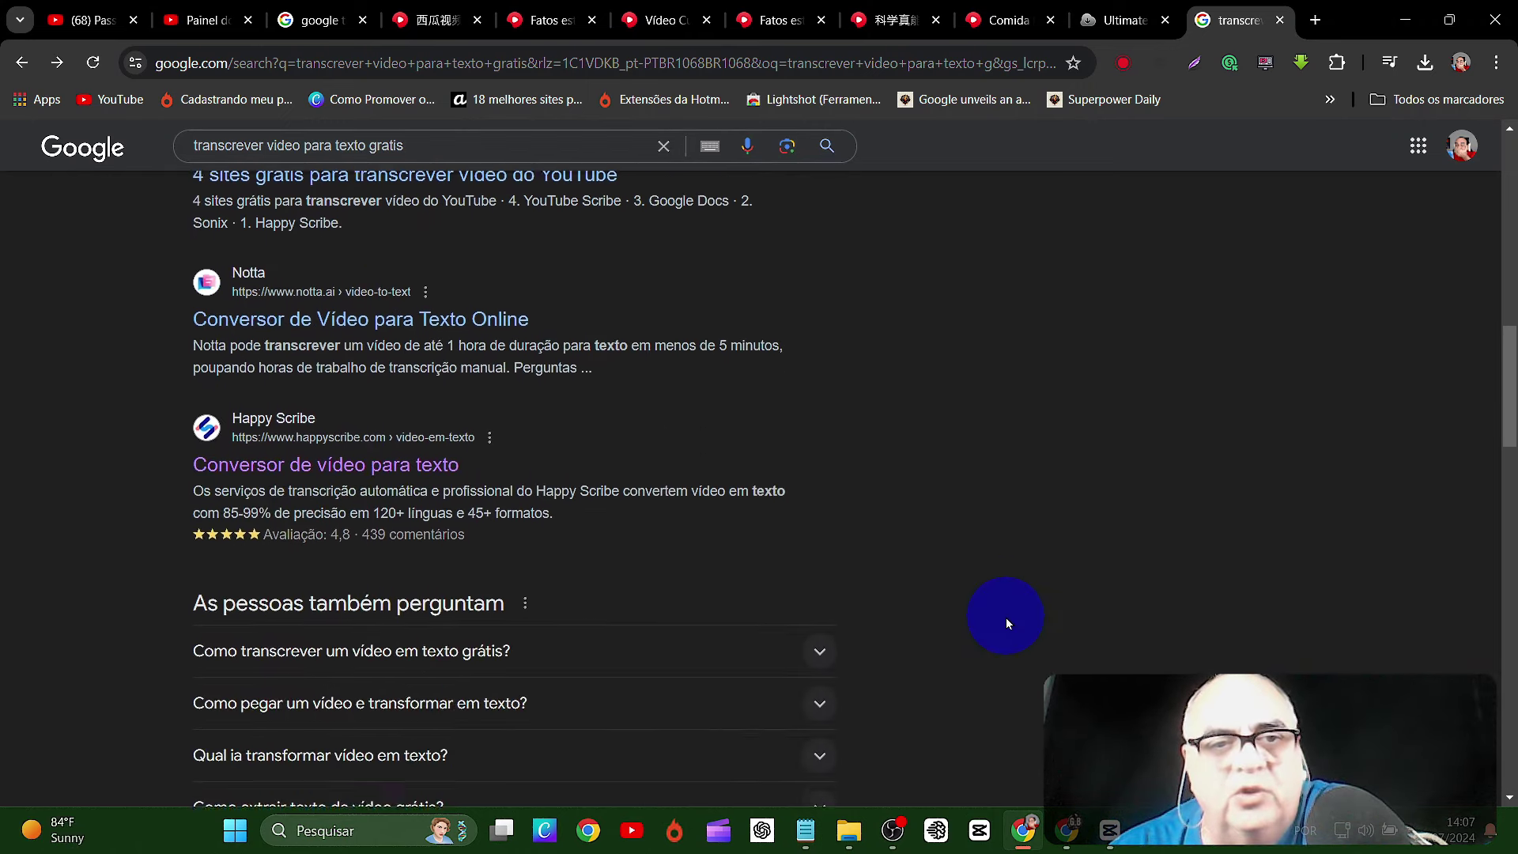
pyautogui.click(383, 458)
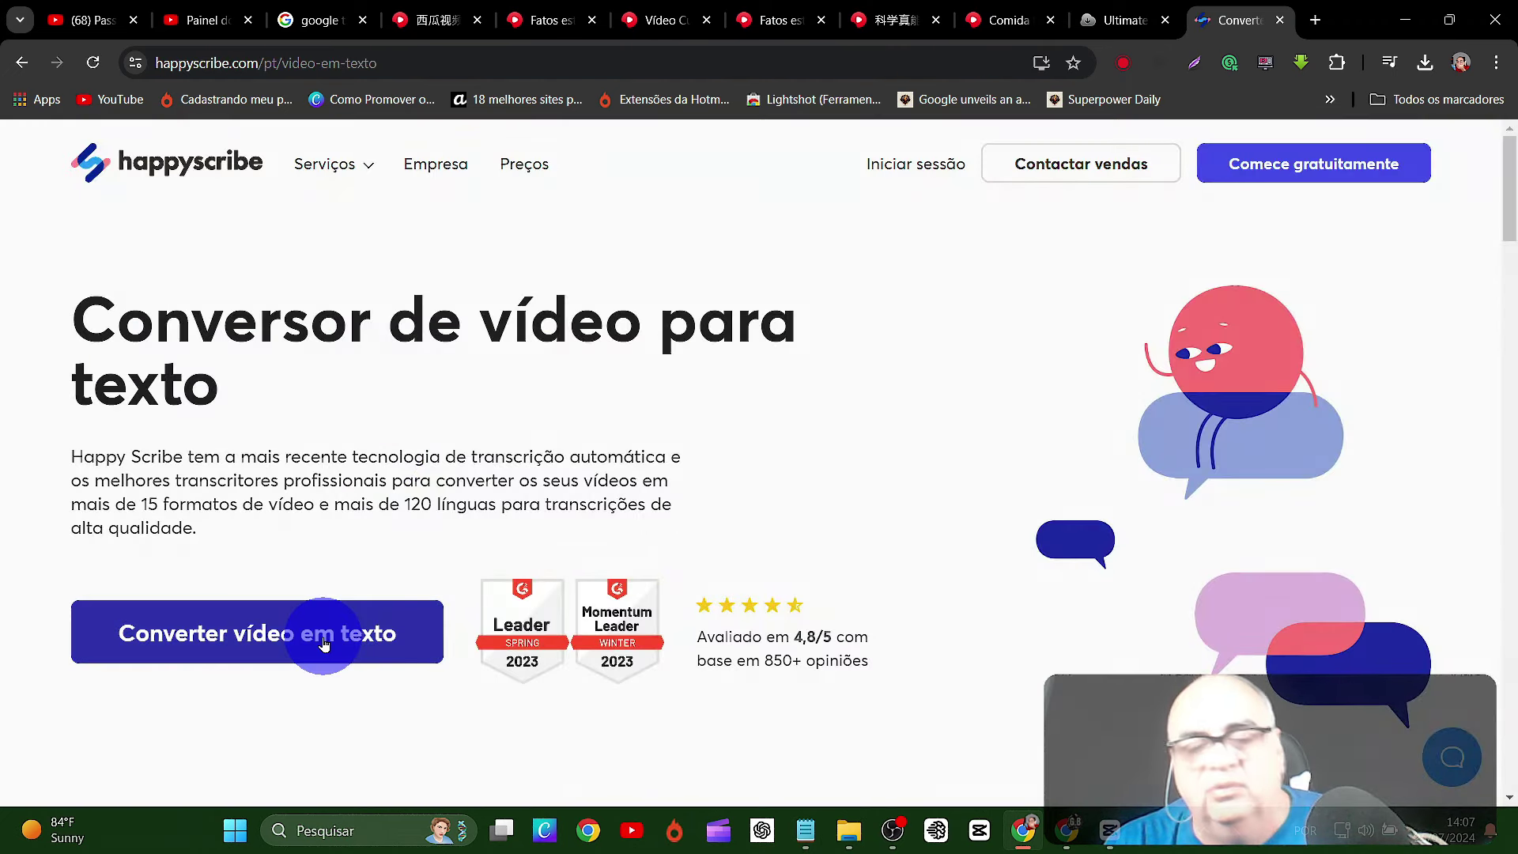
pyautogui.click(324, 643)
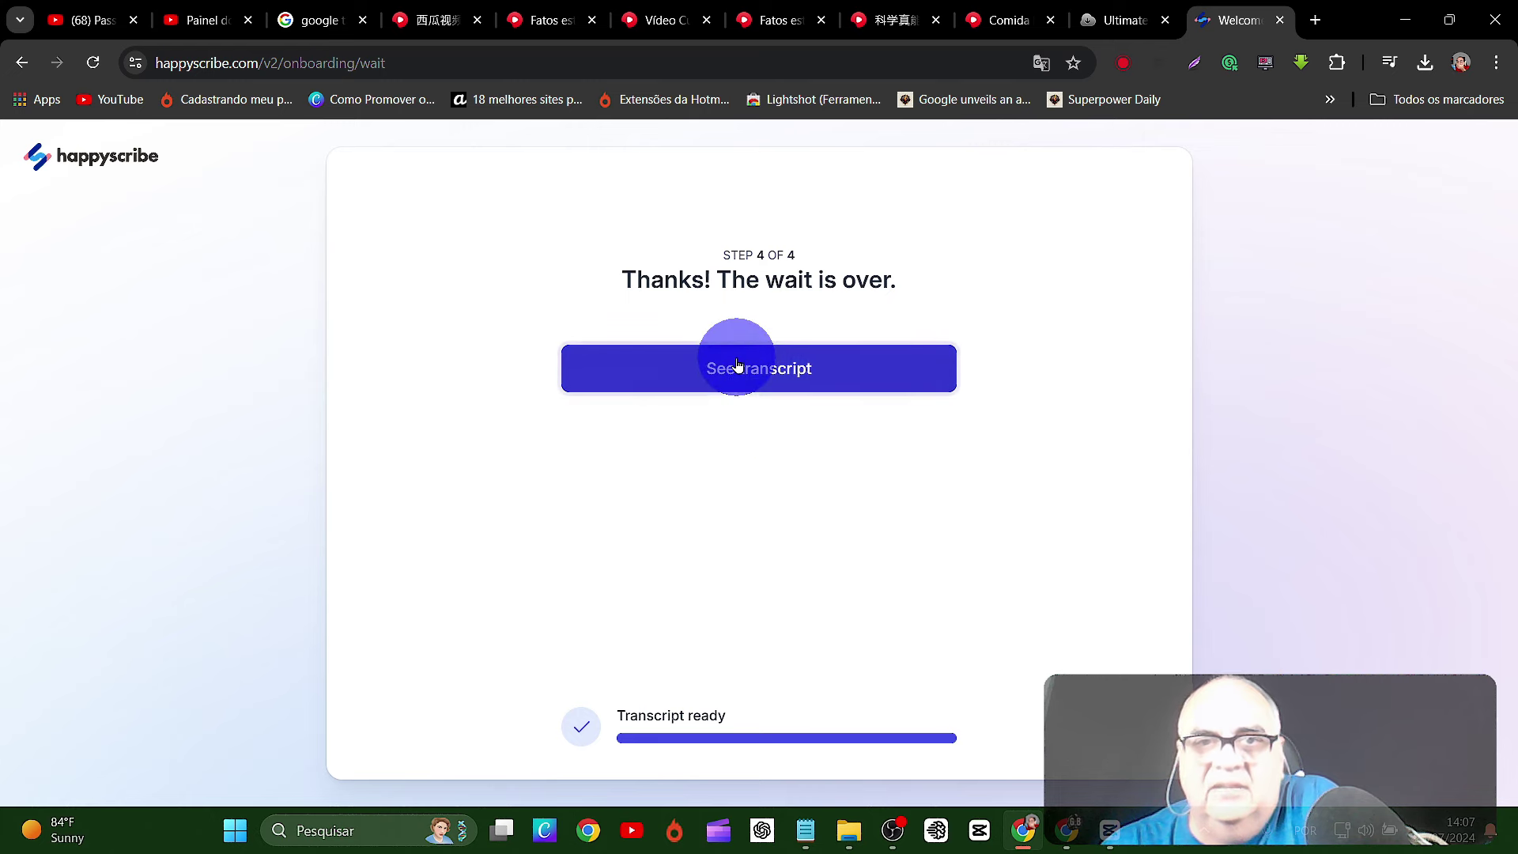
pyautogui.click(737, 364)
# - Start a new transcript in the workspace and upload the downloaded 科学真能解释一切吗 MP4 from the computer
pyautogui.click(1139, 176)
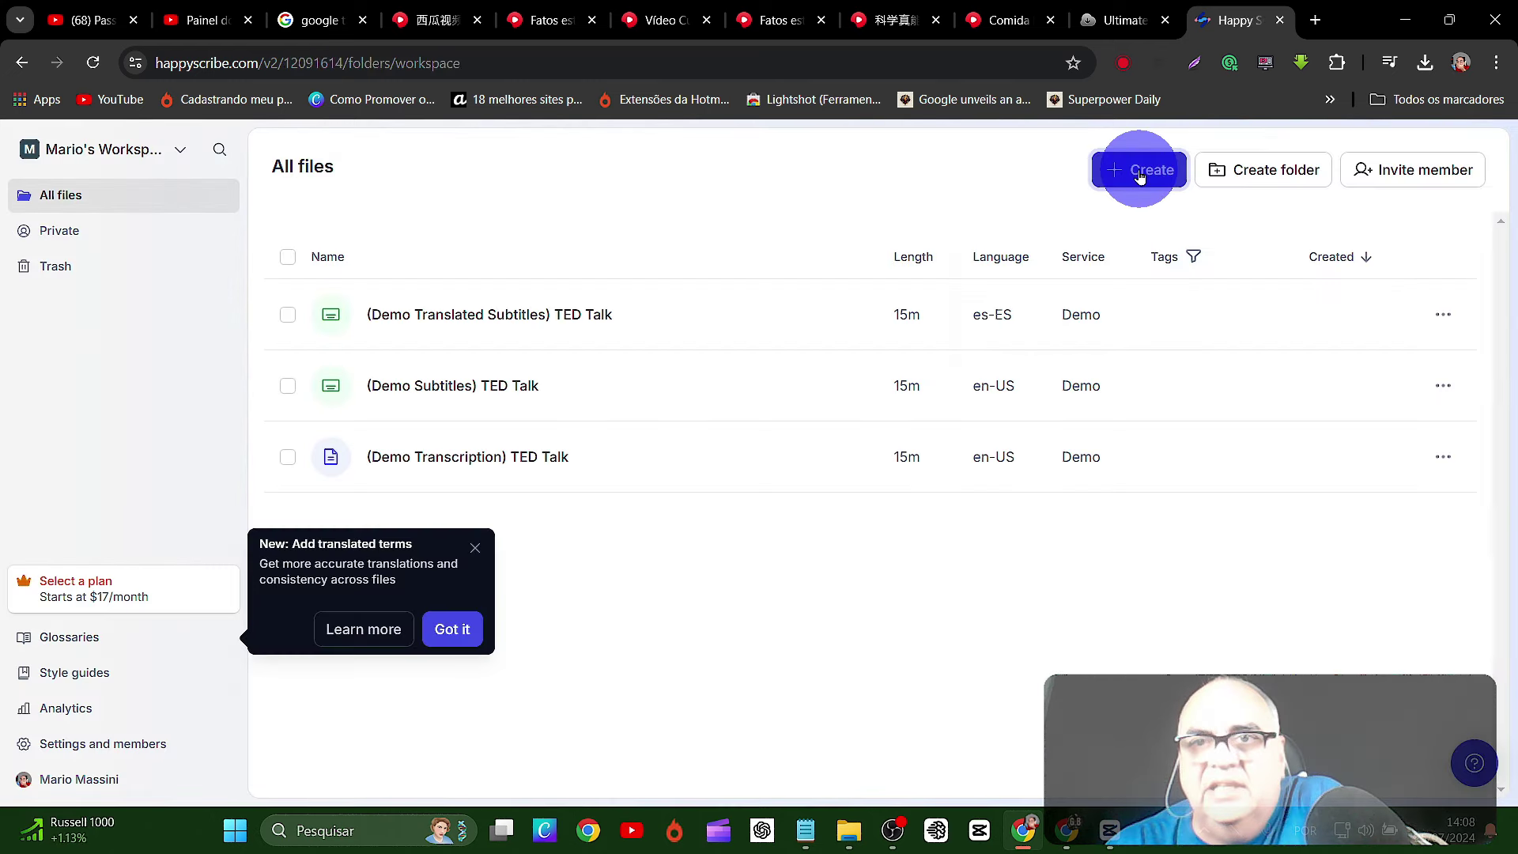
pyautogui.click(1065, 223)
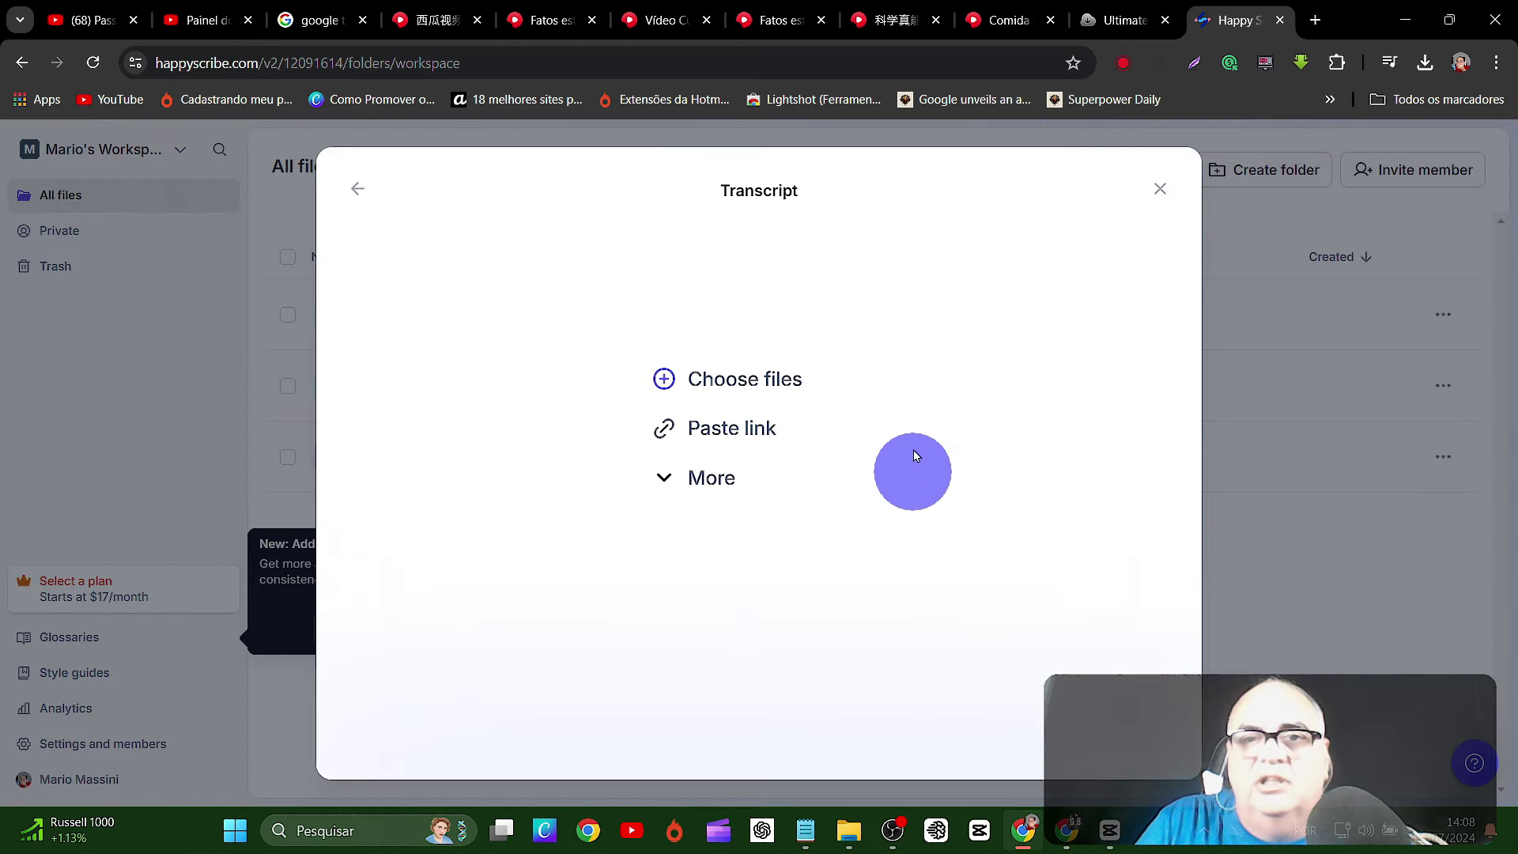
pyautogui.click(665, 479)
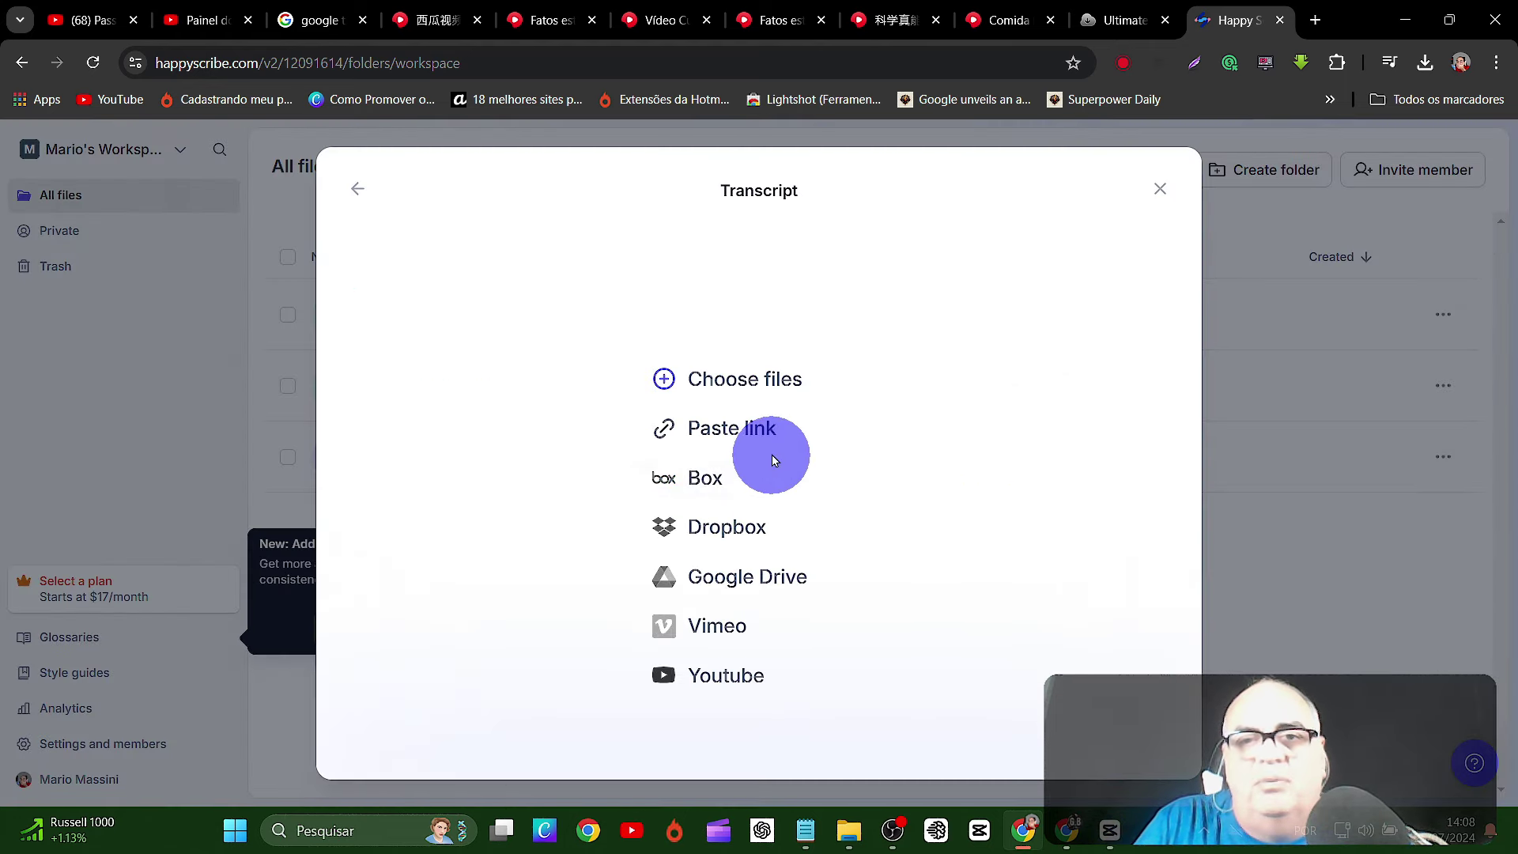
pyautogui.click(720, 381)
pyautogui.click(356, 372)
pyautogui.press('Escape')
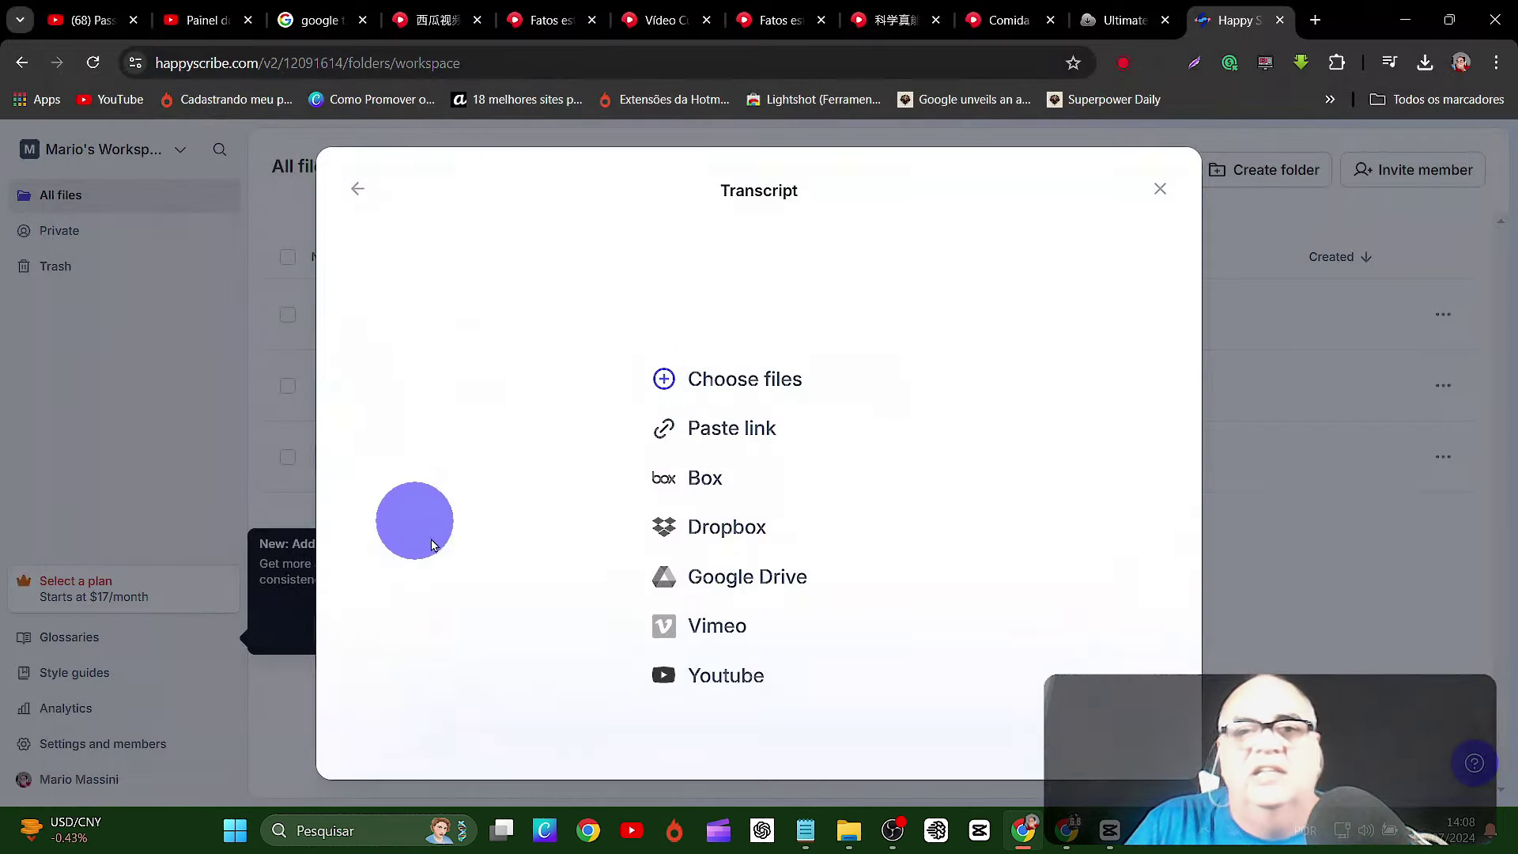
# - Set the audio language to Chinese, Mandarin (Simplified, China) and create the machine-generated transcript
pyautogui.click(1146, 254)
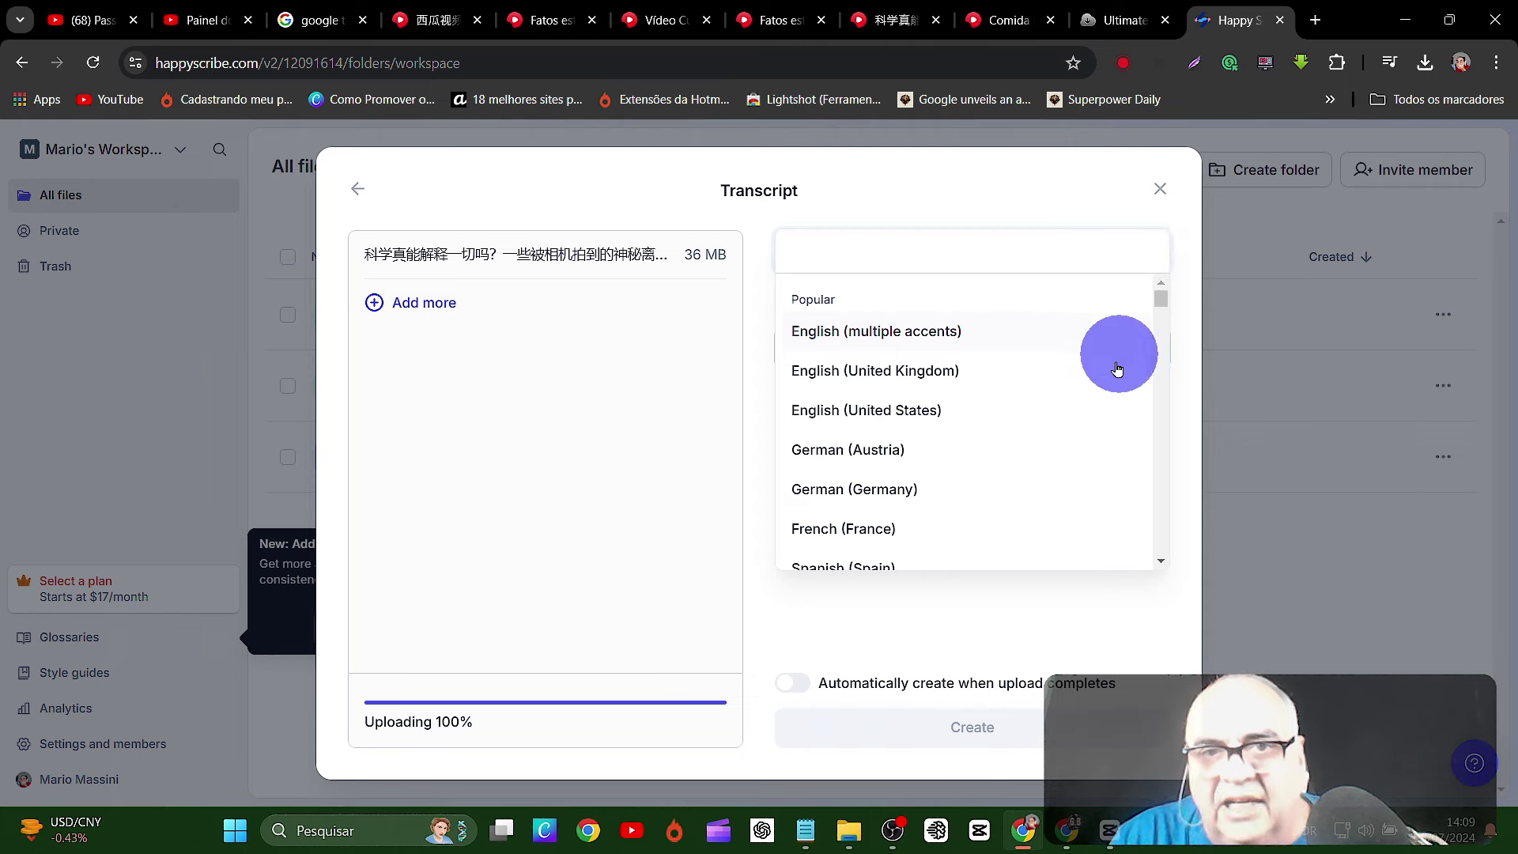
pyautogui.scroll(-1, 1089, 427)
pyautogui.scroll(-2, 1090, 428)
pyautogui.scroll(-5, 1090, 427)
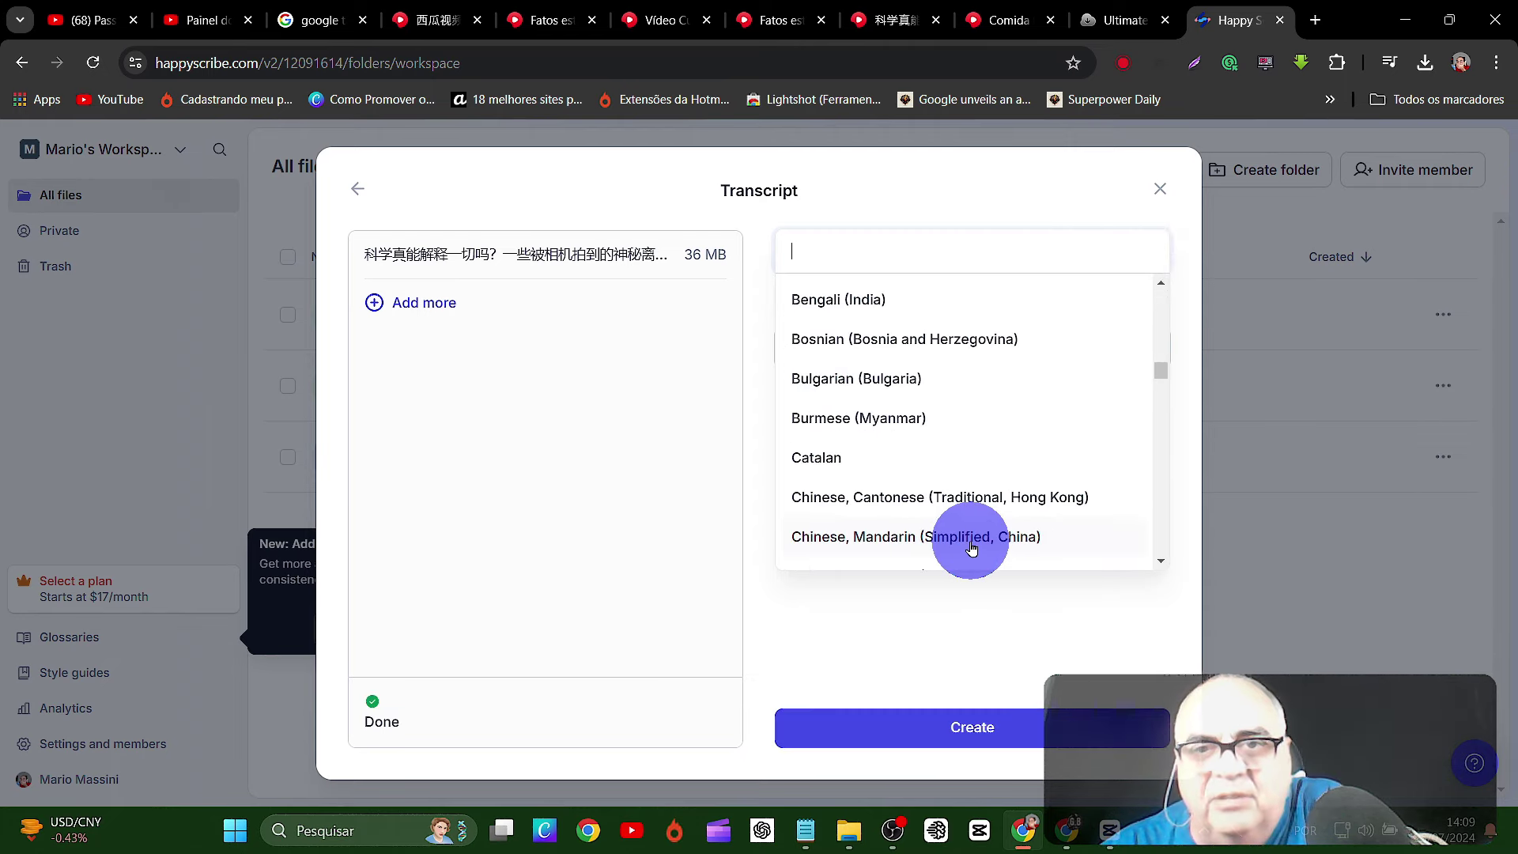
pyautogui.click(972, 548)
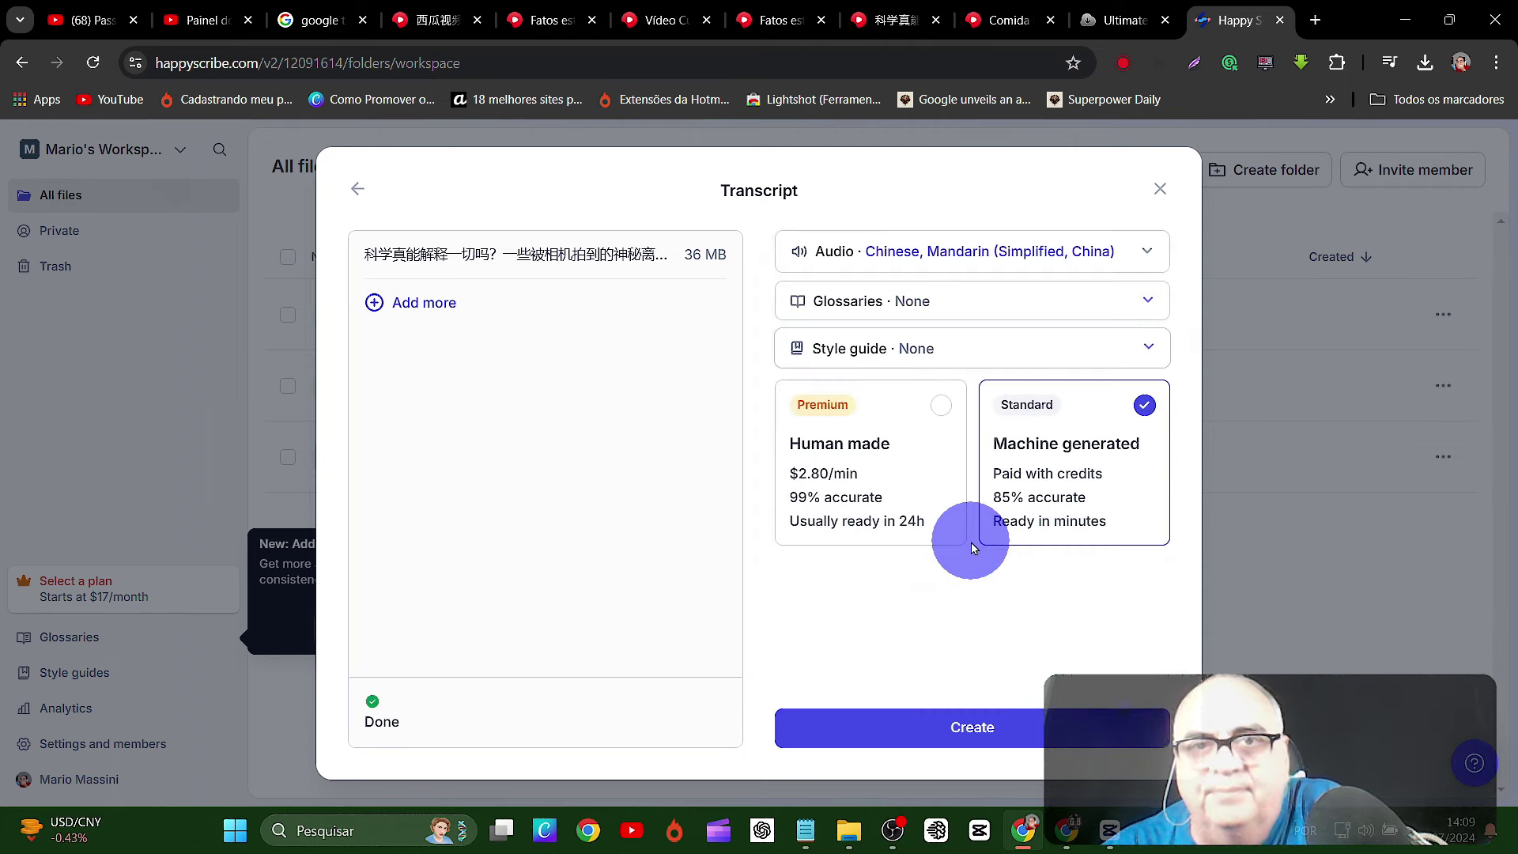
pyautogui.click(975, 724)
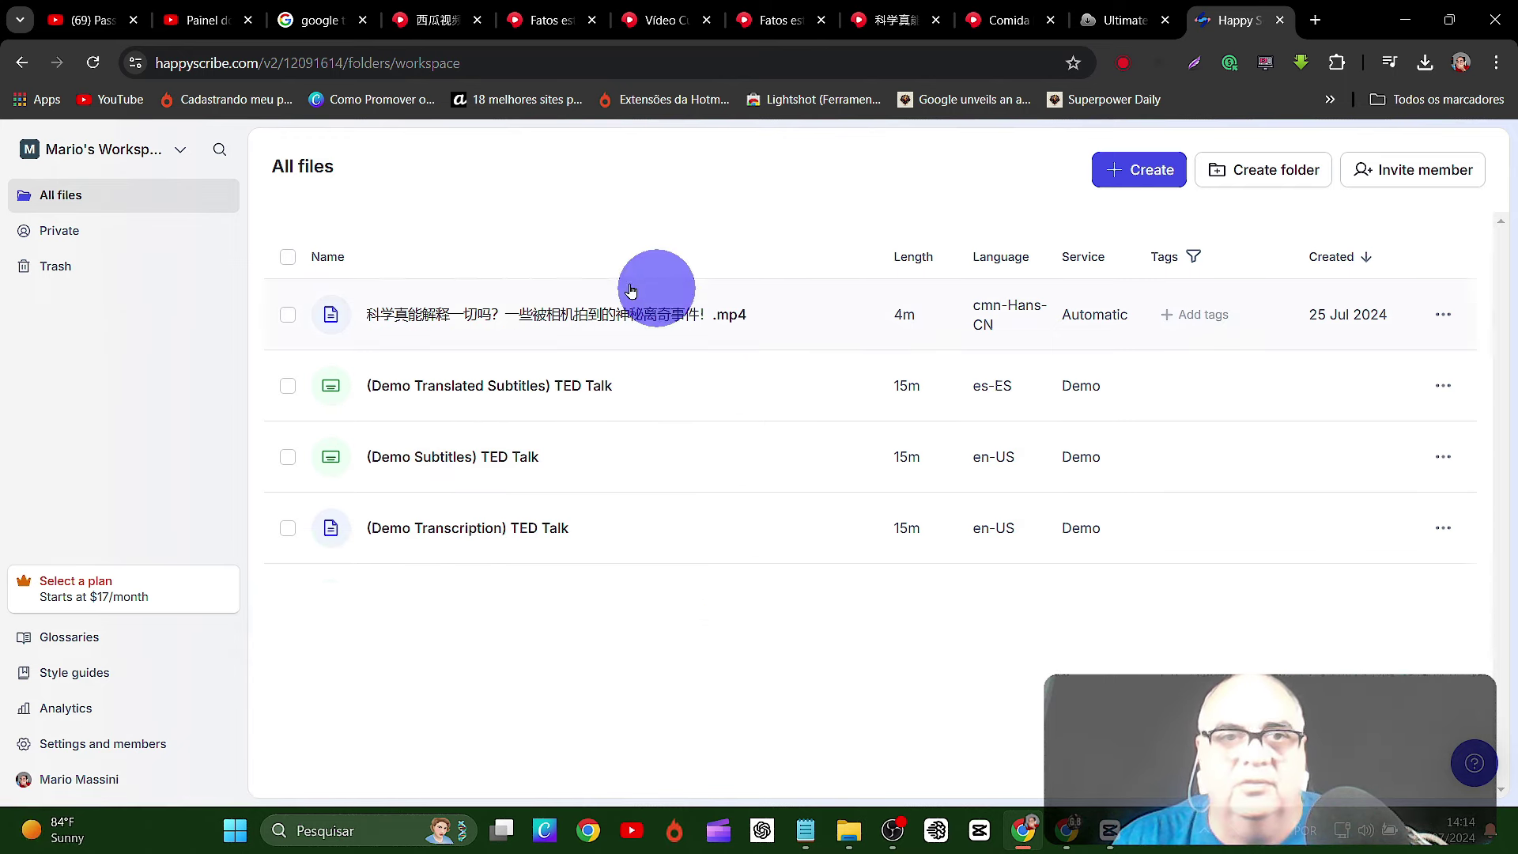
# - Open the 科学真能解释一切吗 MP4 transcript and copy its full text from the first to the last speaker paragraph
pyautogui.click(385, 316)
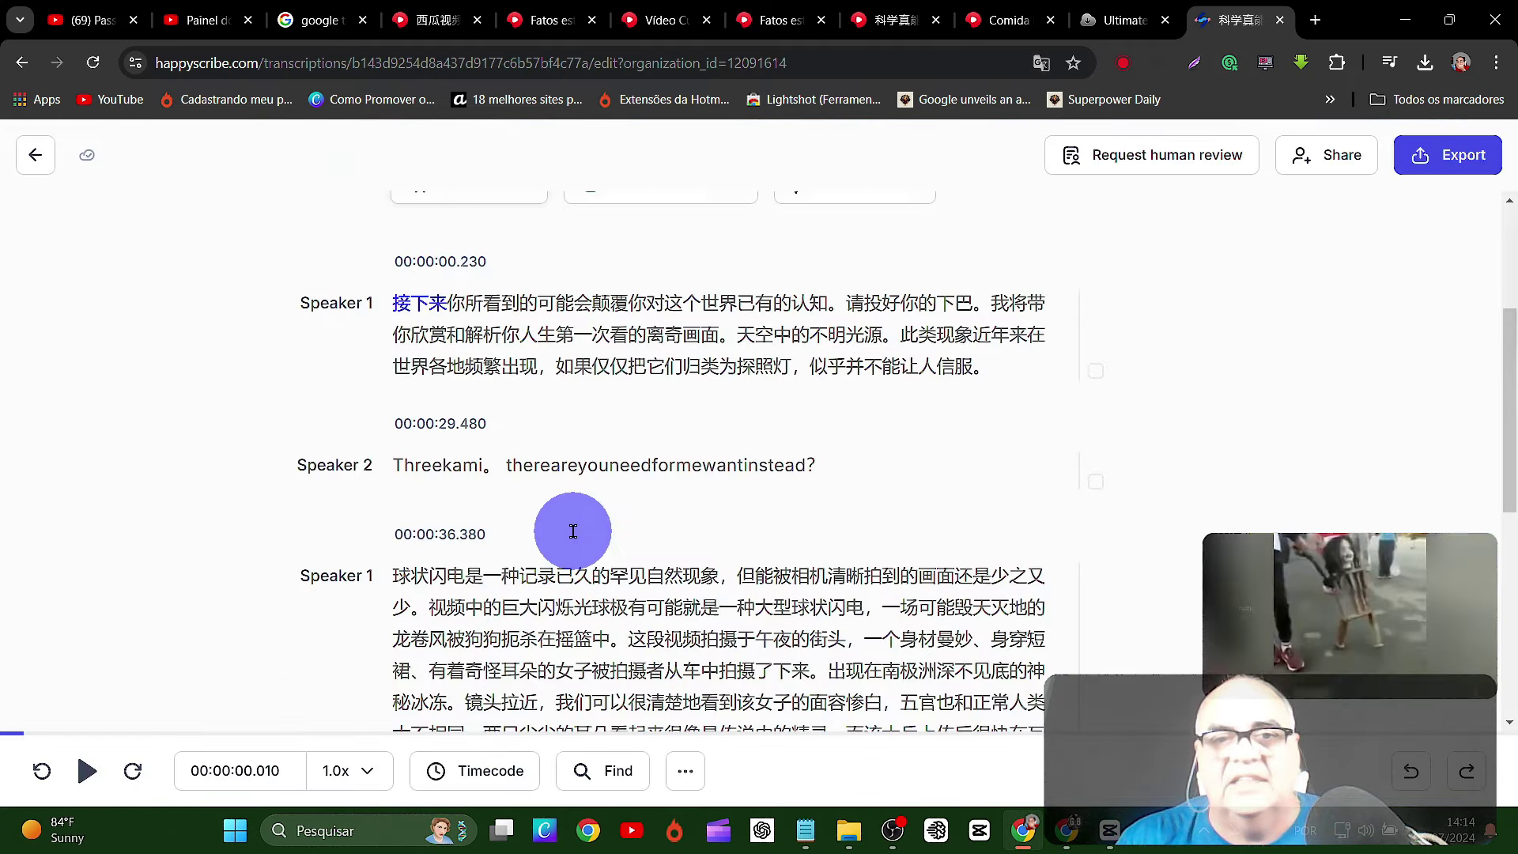
pyautogui.scroll(-2, 573, 527)
pyautogui.scroll(1, 573, 531)
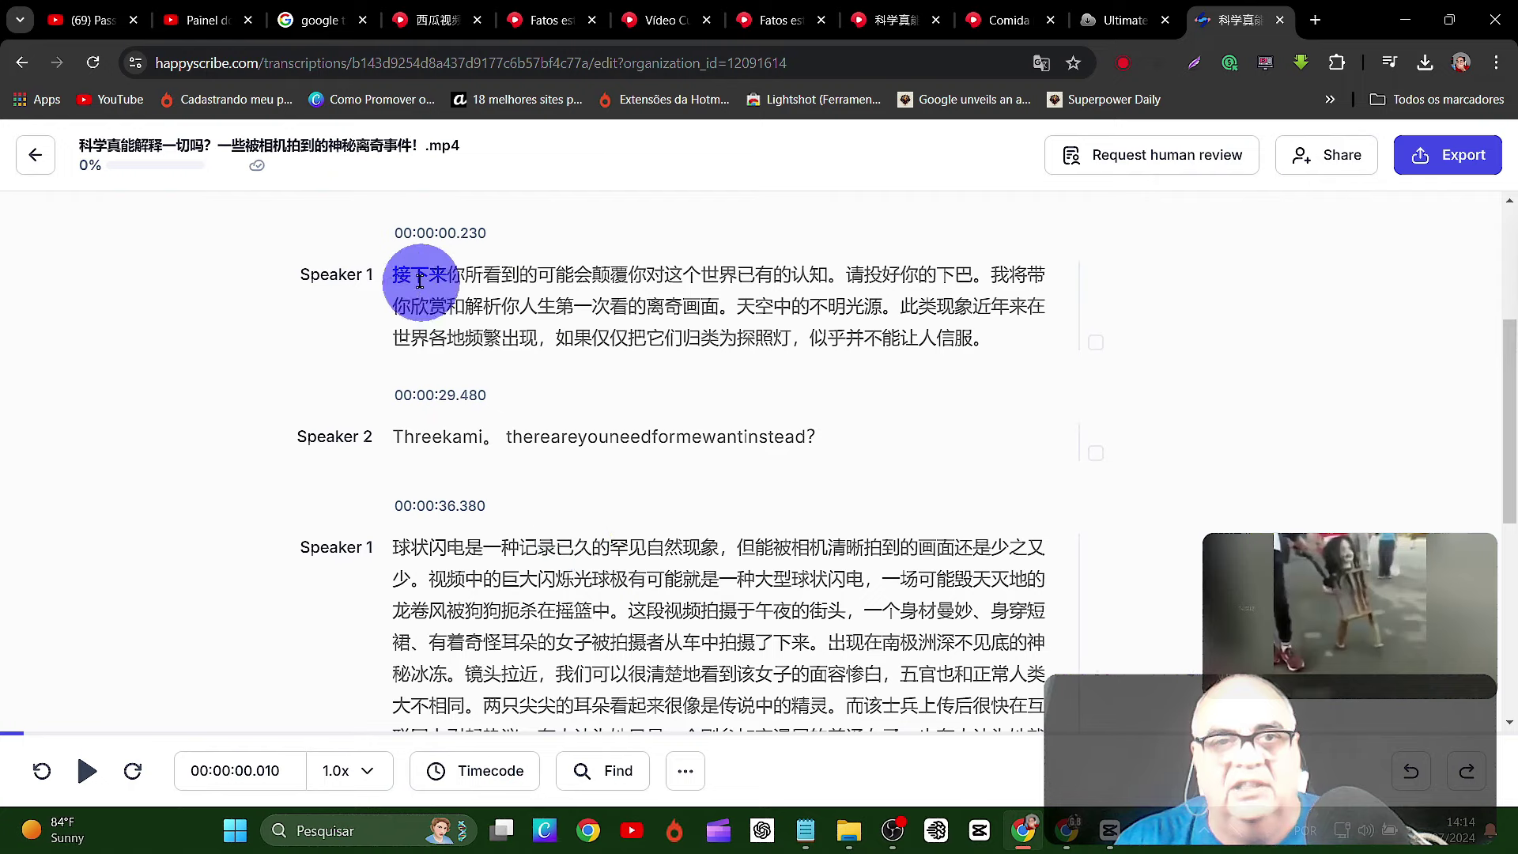
pyautogui.moveTo(394, 270); pyautogui.dragTo(864, 719)
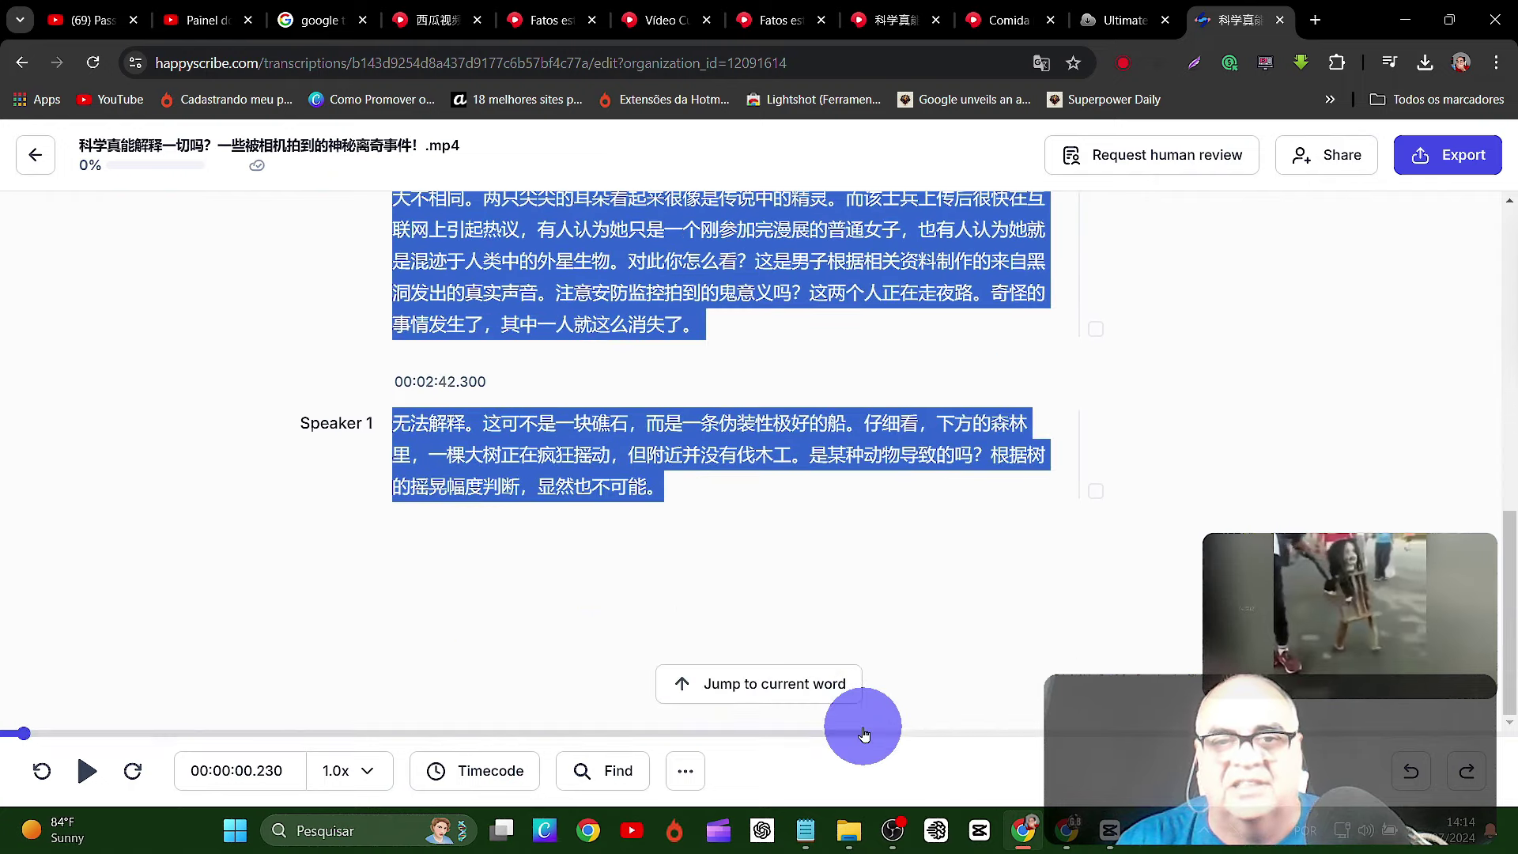
pyautogui.scroll(2, 846, 583)
pyautogui.scroll(3, 847, 583)
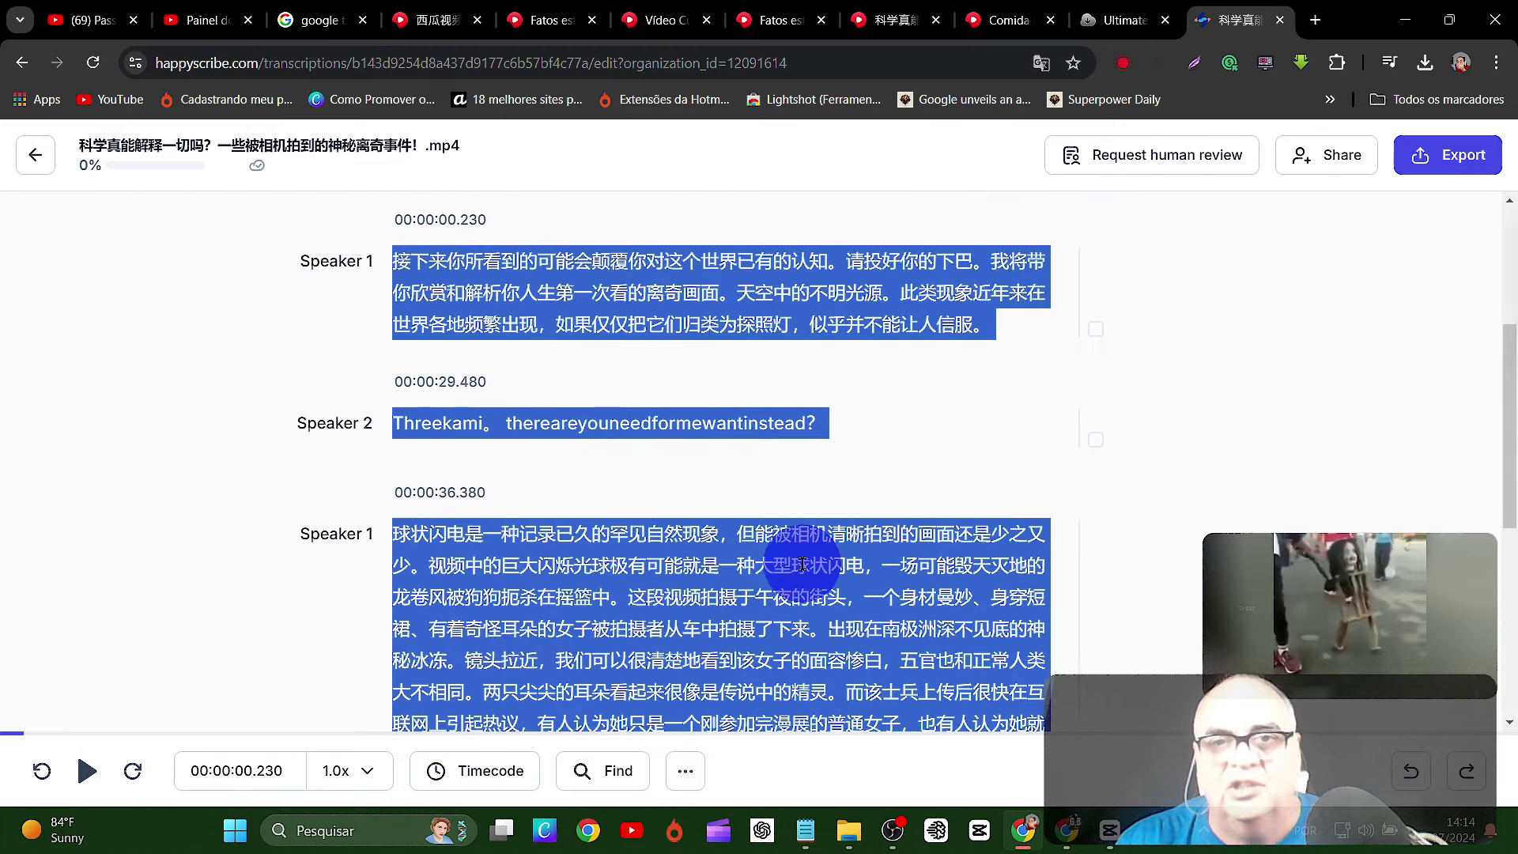
pyautogui.rightClick(804, 565)
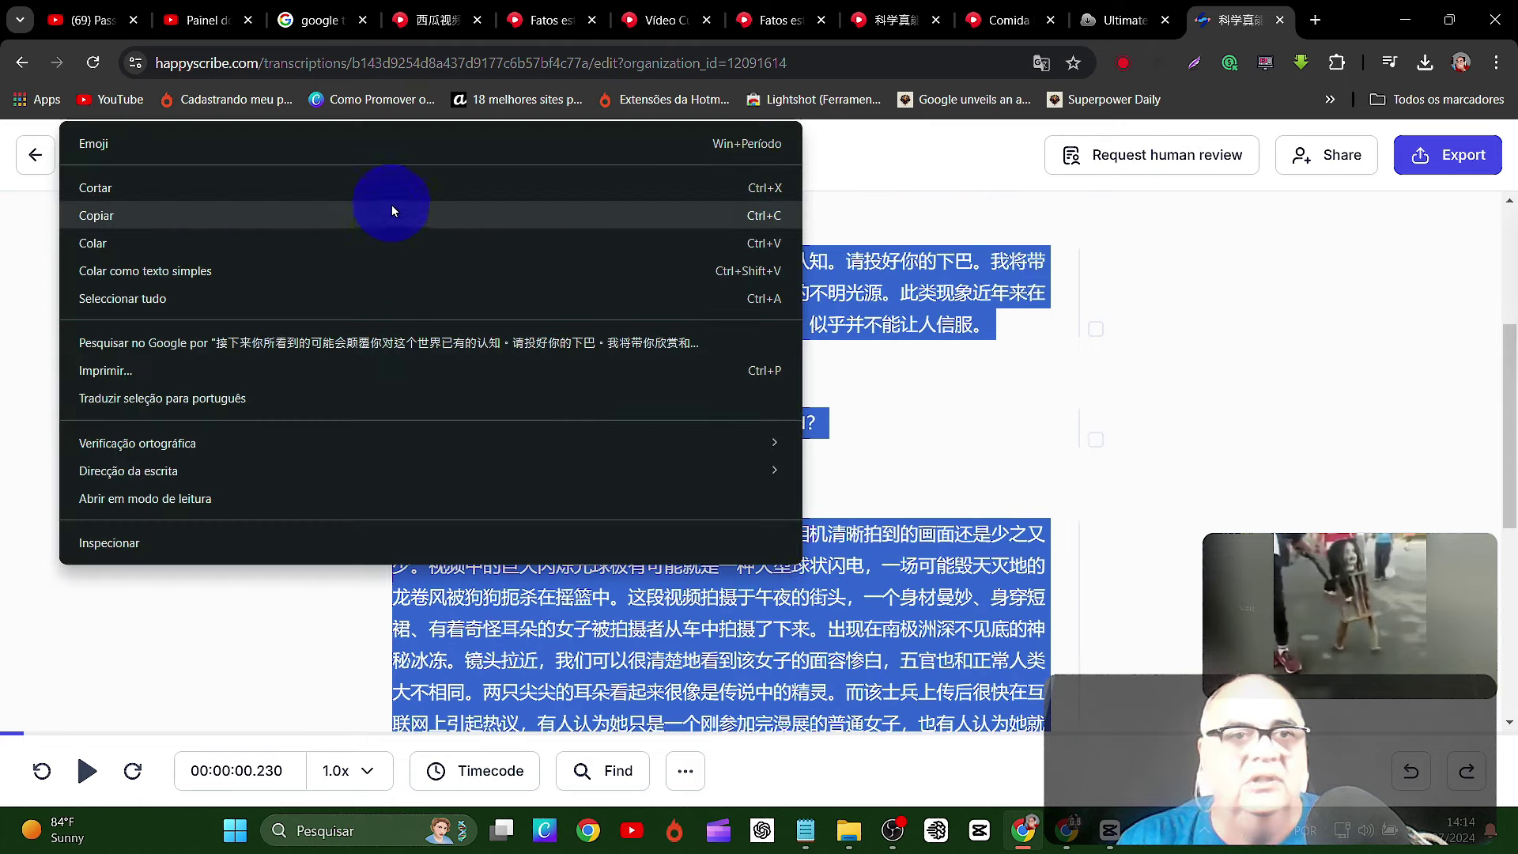
pyautogui.click(392, 210)
# - Submit the clipboard text to ChatGPT with the prompt "traduza do chines para o portugues brasil", check the reply, and return to the Happy Scribe transcript
pyautogui.click(763, 829)
pyautogui.write('tra')
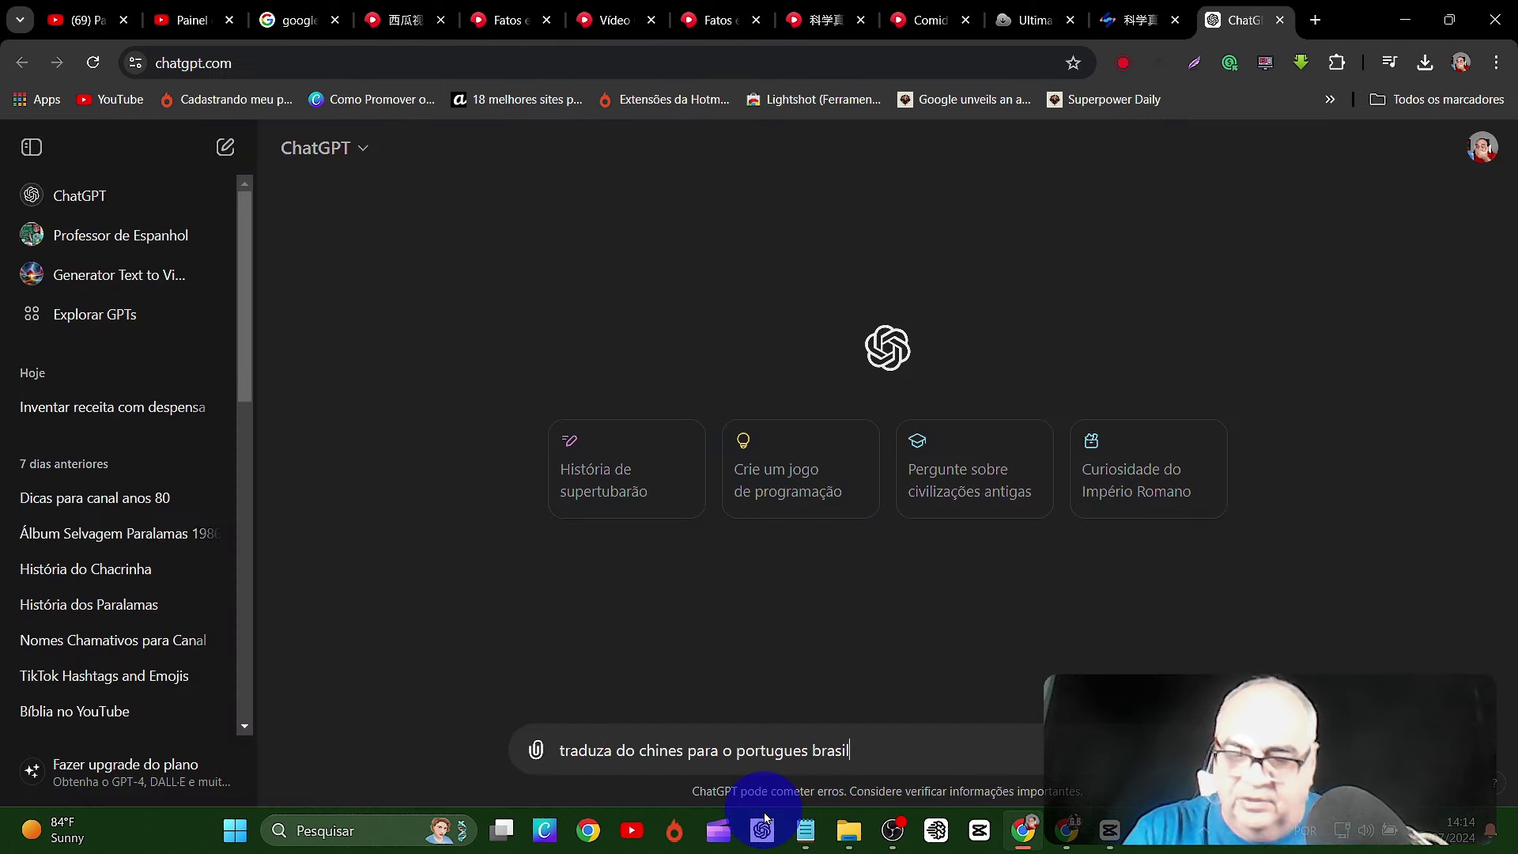
pyautogui.hotkey('ctrl', 'v')
pyautogui.press('Return')
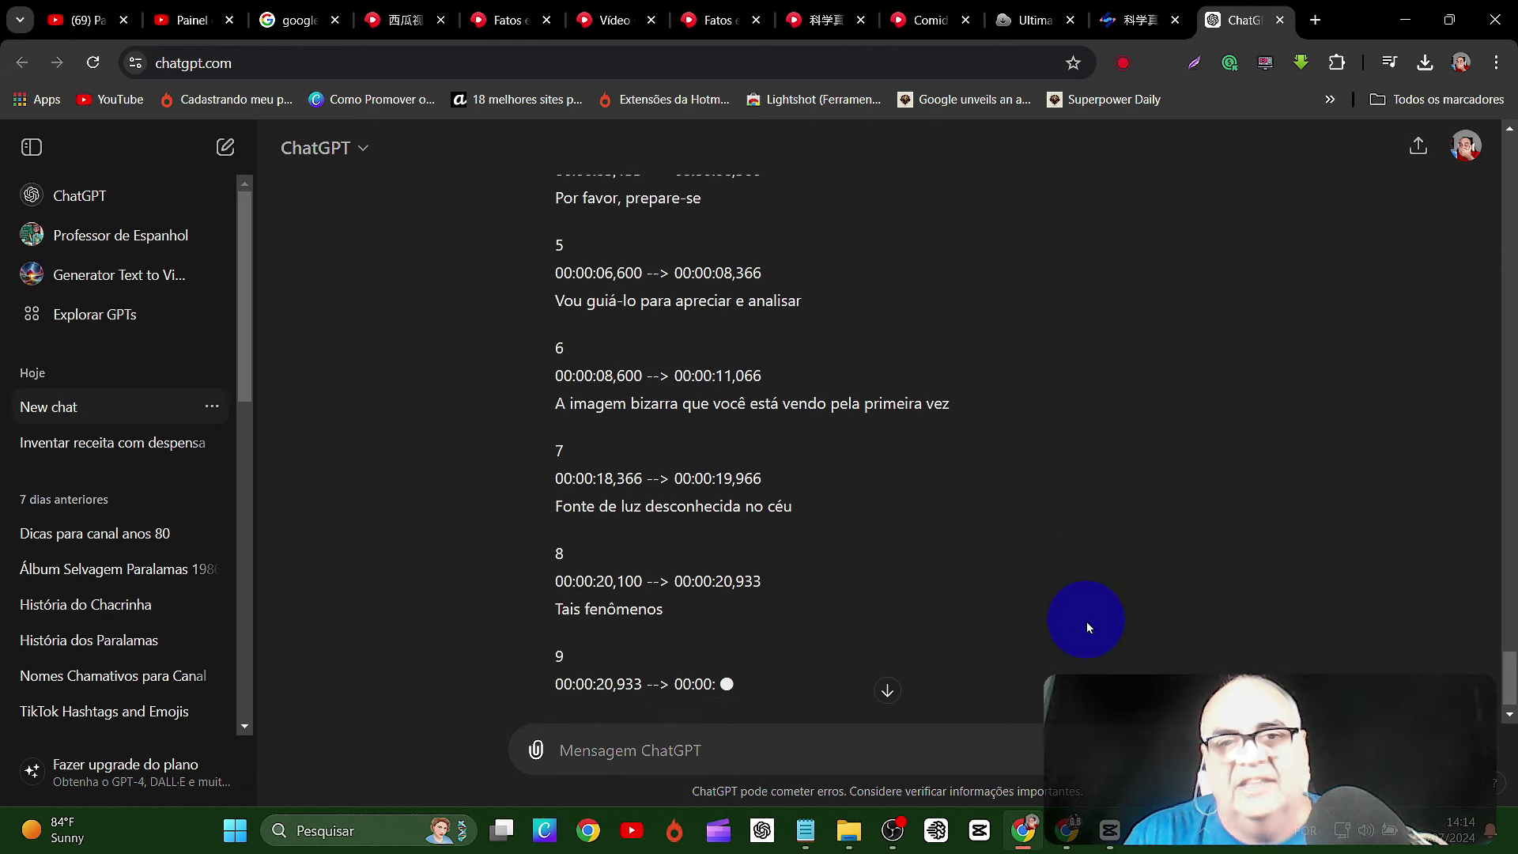
pyautogui.scroll(10, 1087, 620)
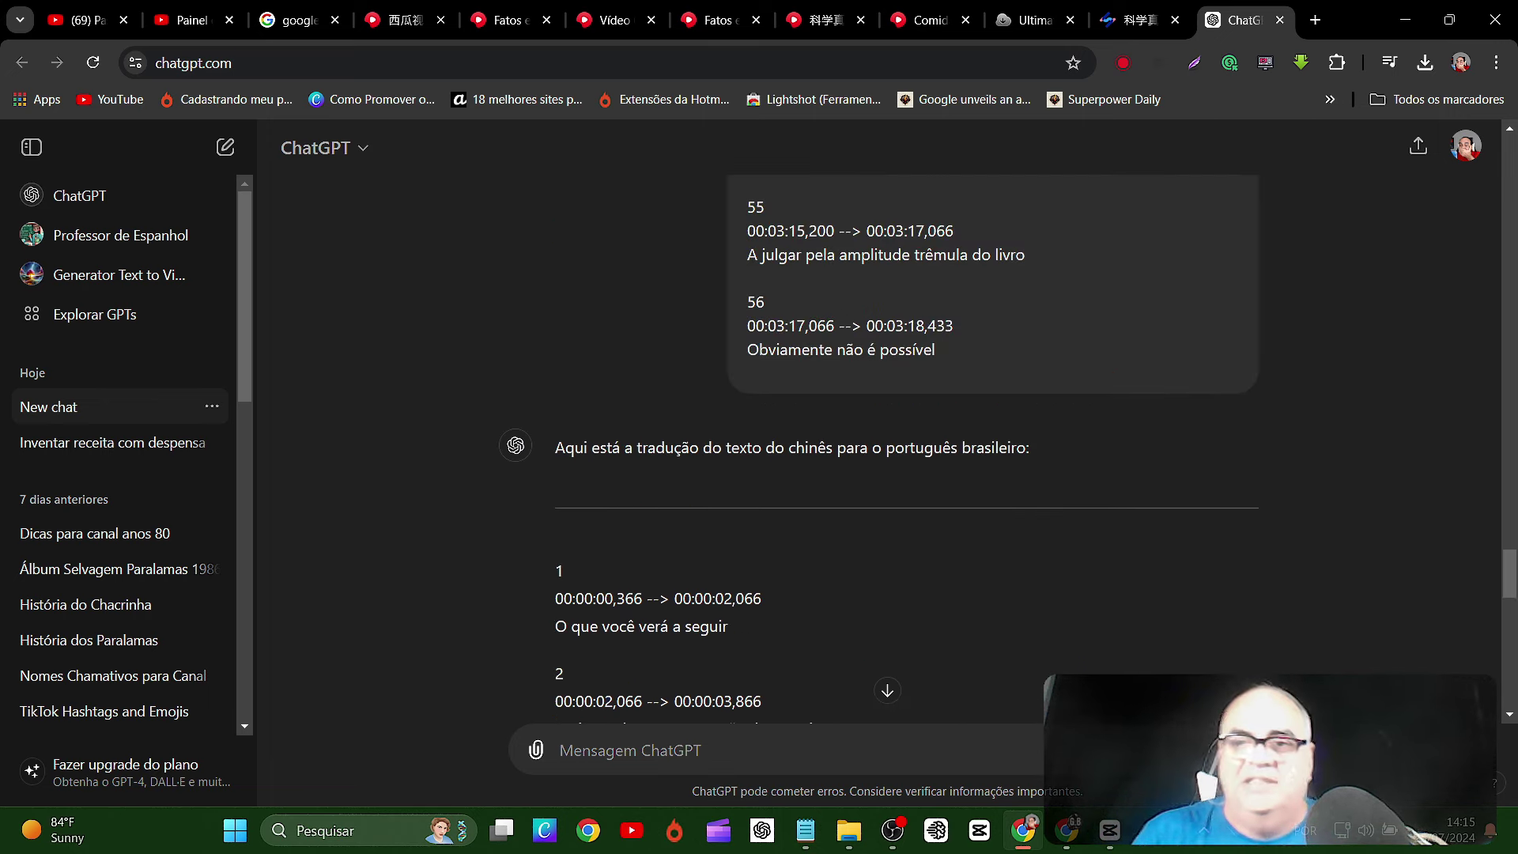
pyautogui.click(1139, 21)
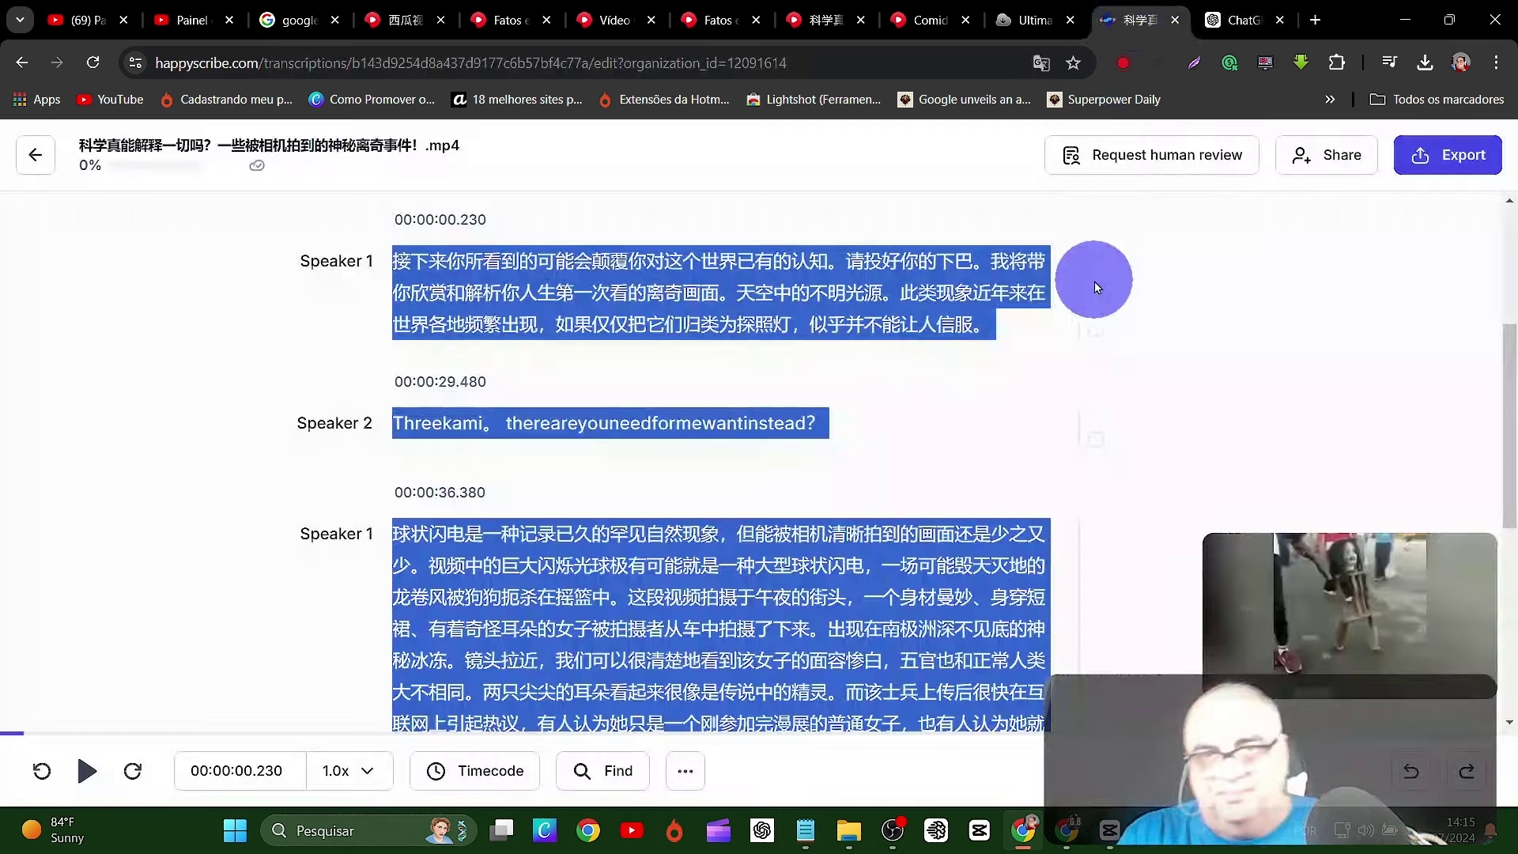
# - Order a translation of the transcript into Portuguese (Brazil) and look through the translated text
pyautogui.scroll(3, 638, 444)
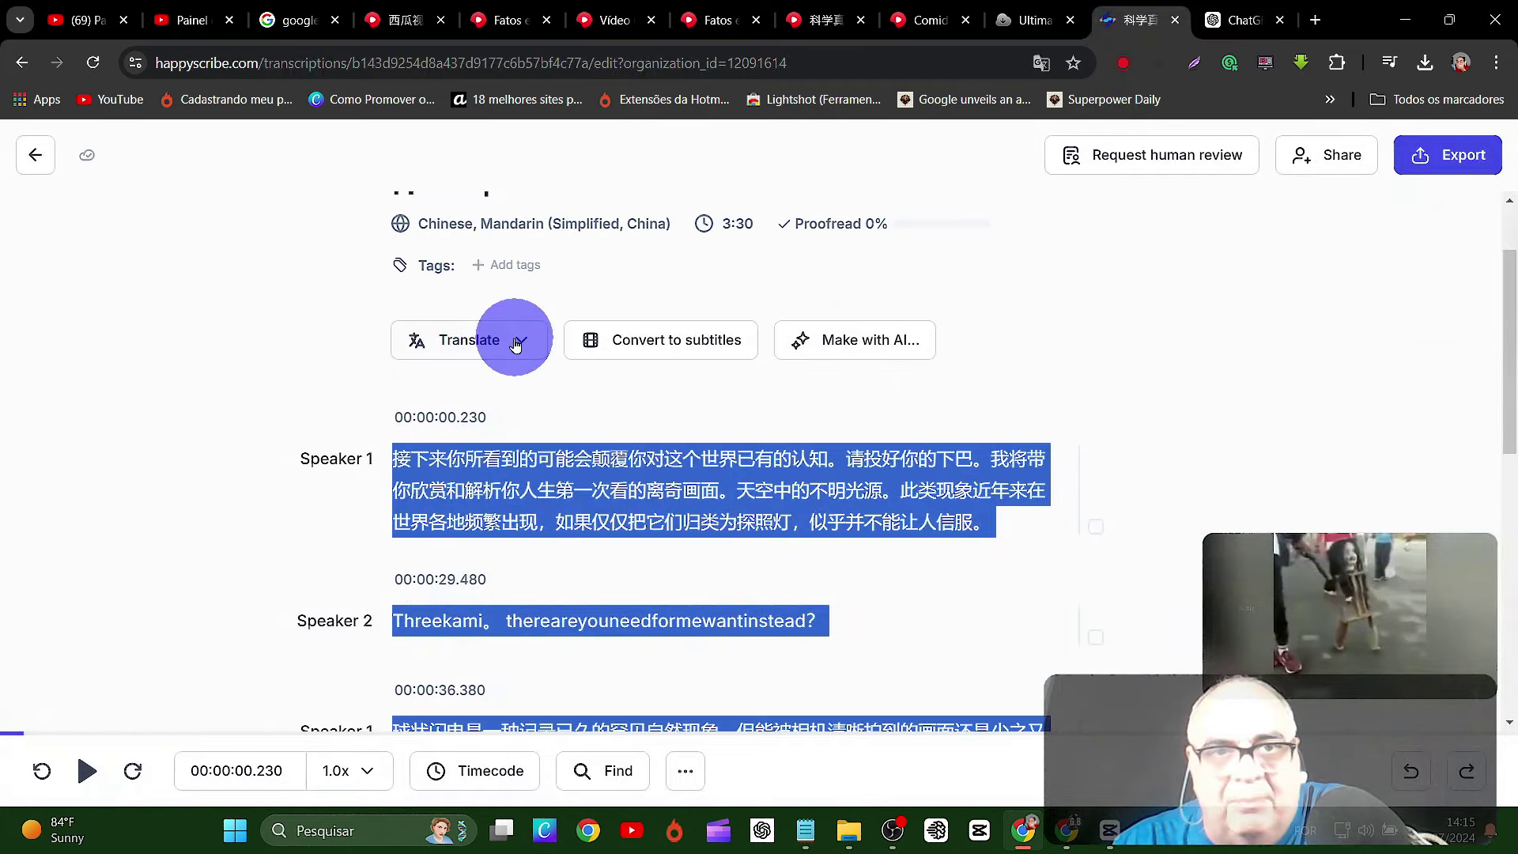
pyautogui.click(521, 346)
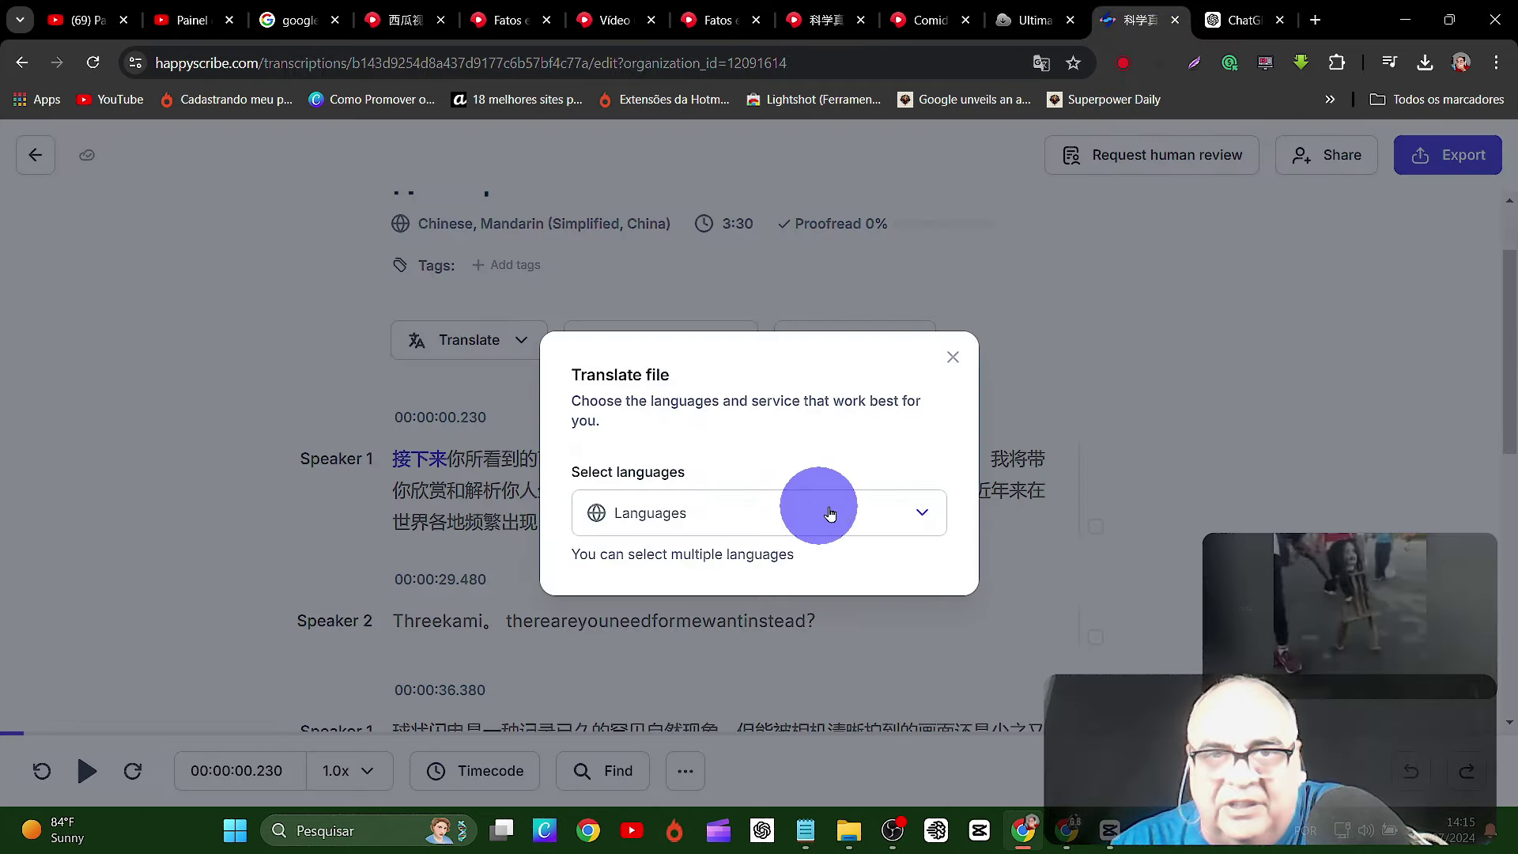
pyautogui.click(937, 514)
pyautogui.scroll(-6, 877, 648)
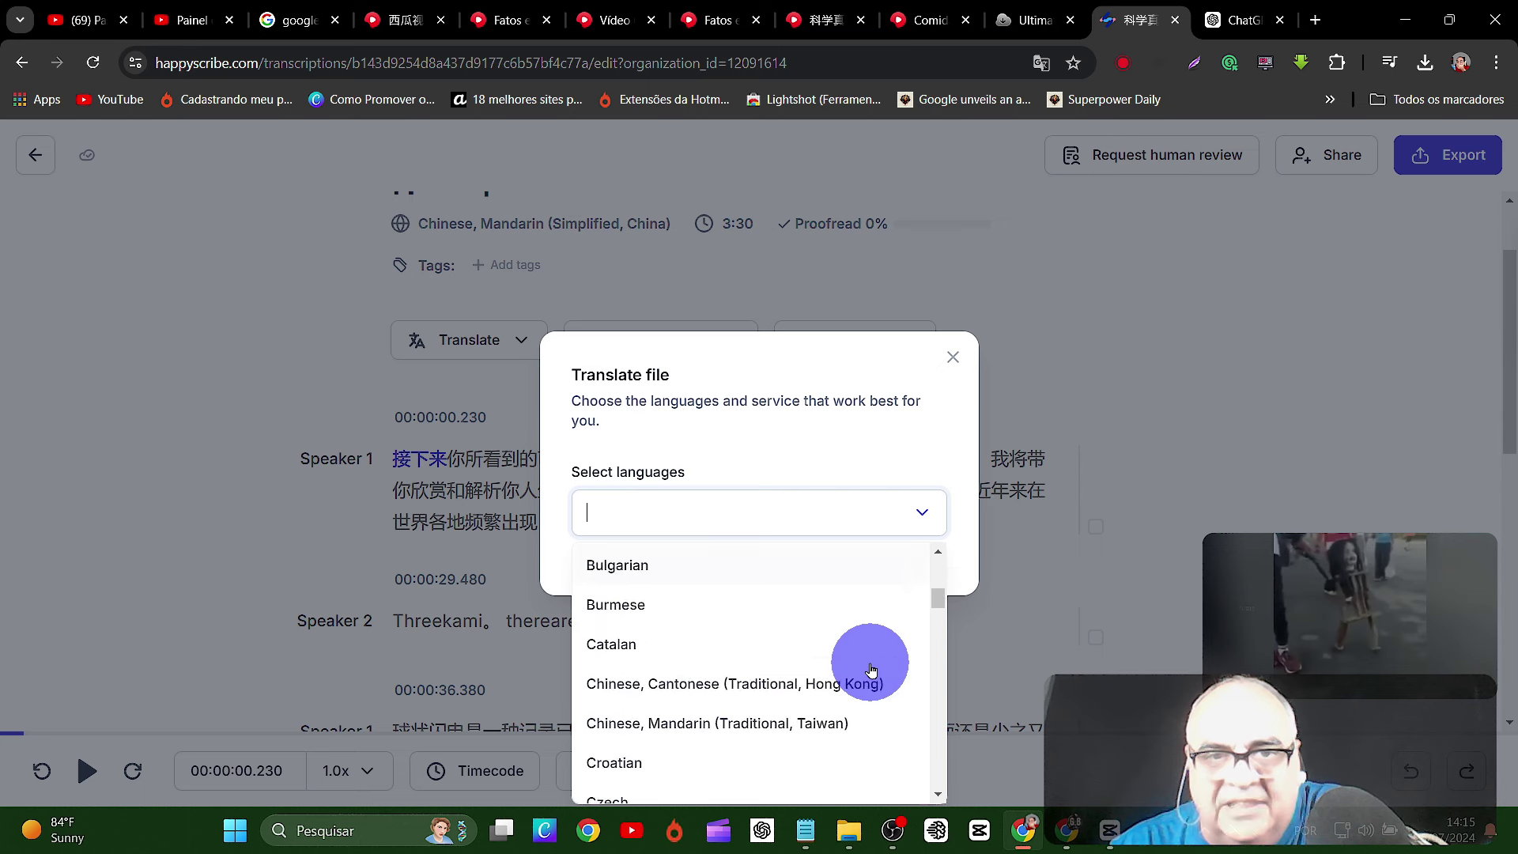
pyautogui.scroll(-9, 871, 671)
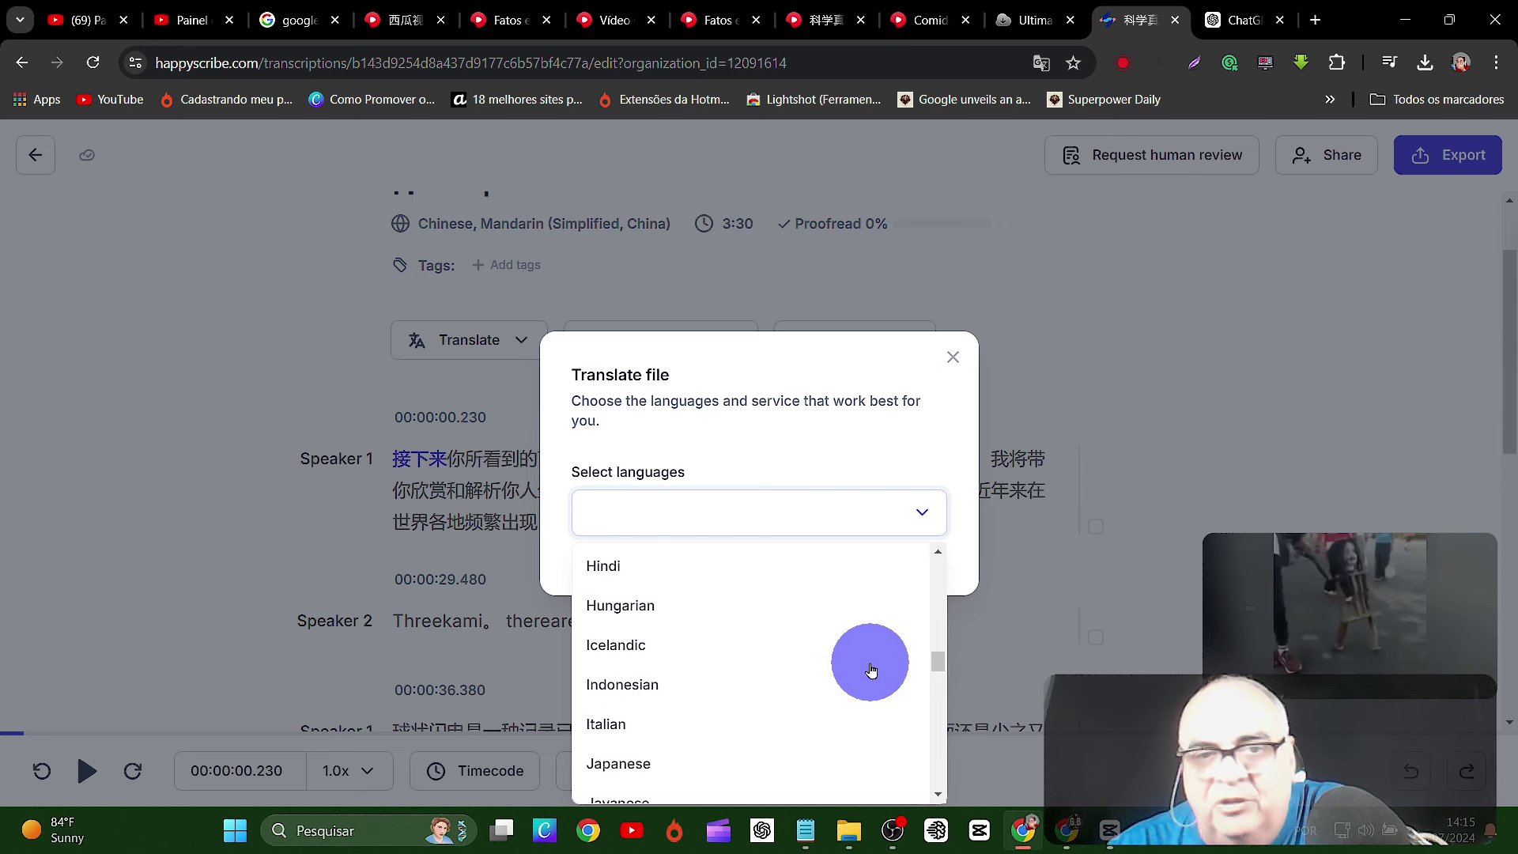
pyautogui.scroll(-8, 871, 671)
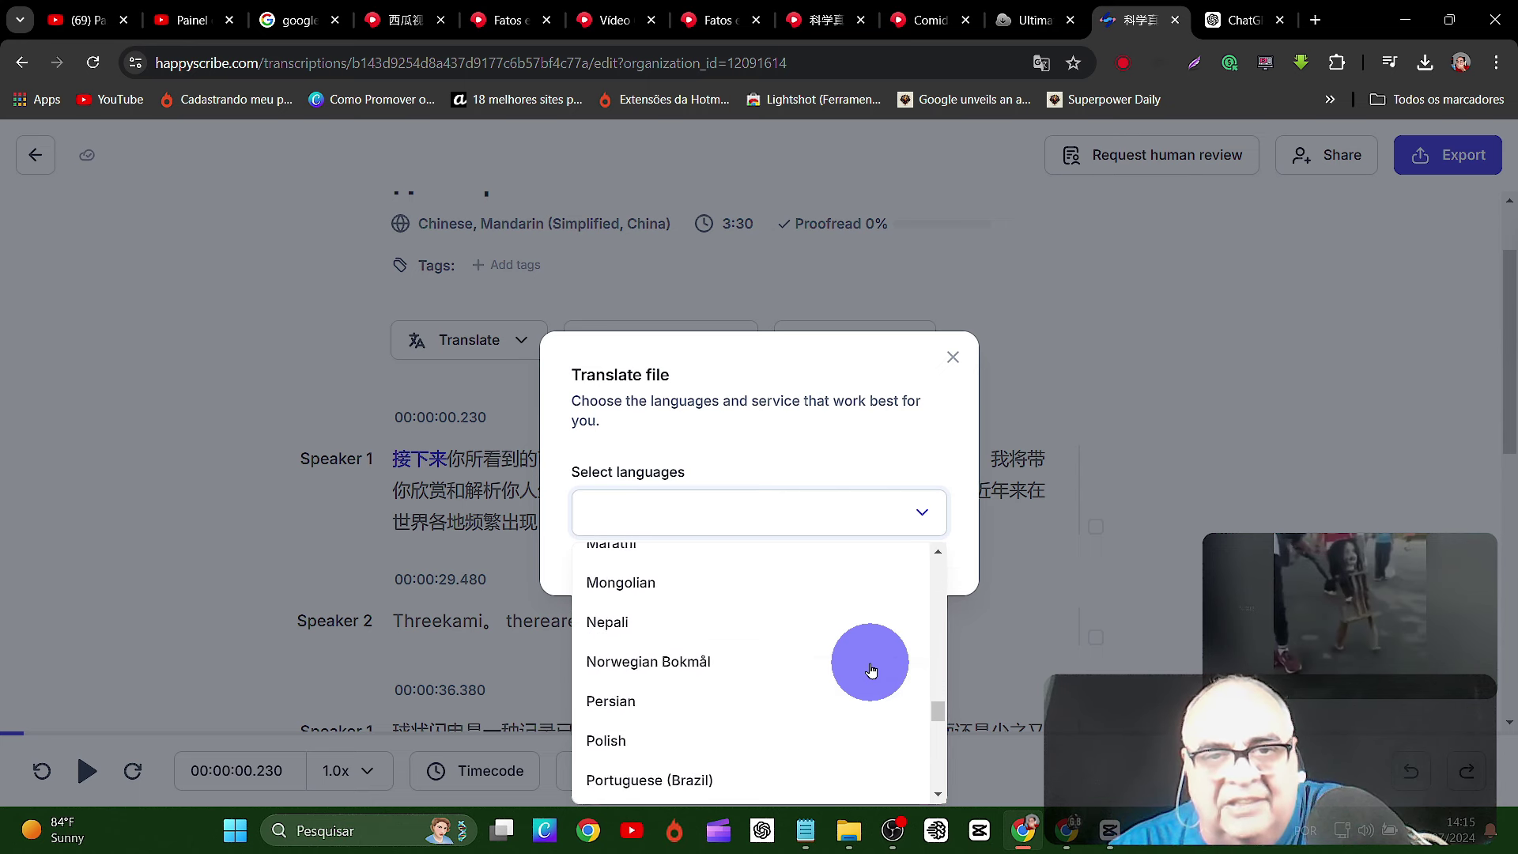
pyautogui.scroll(-2, 871, 671)
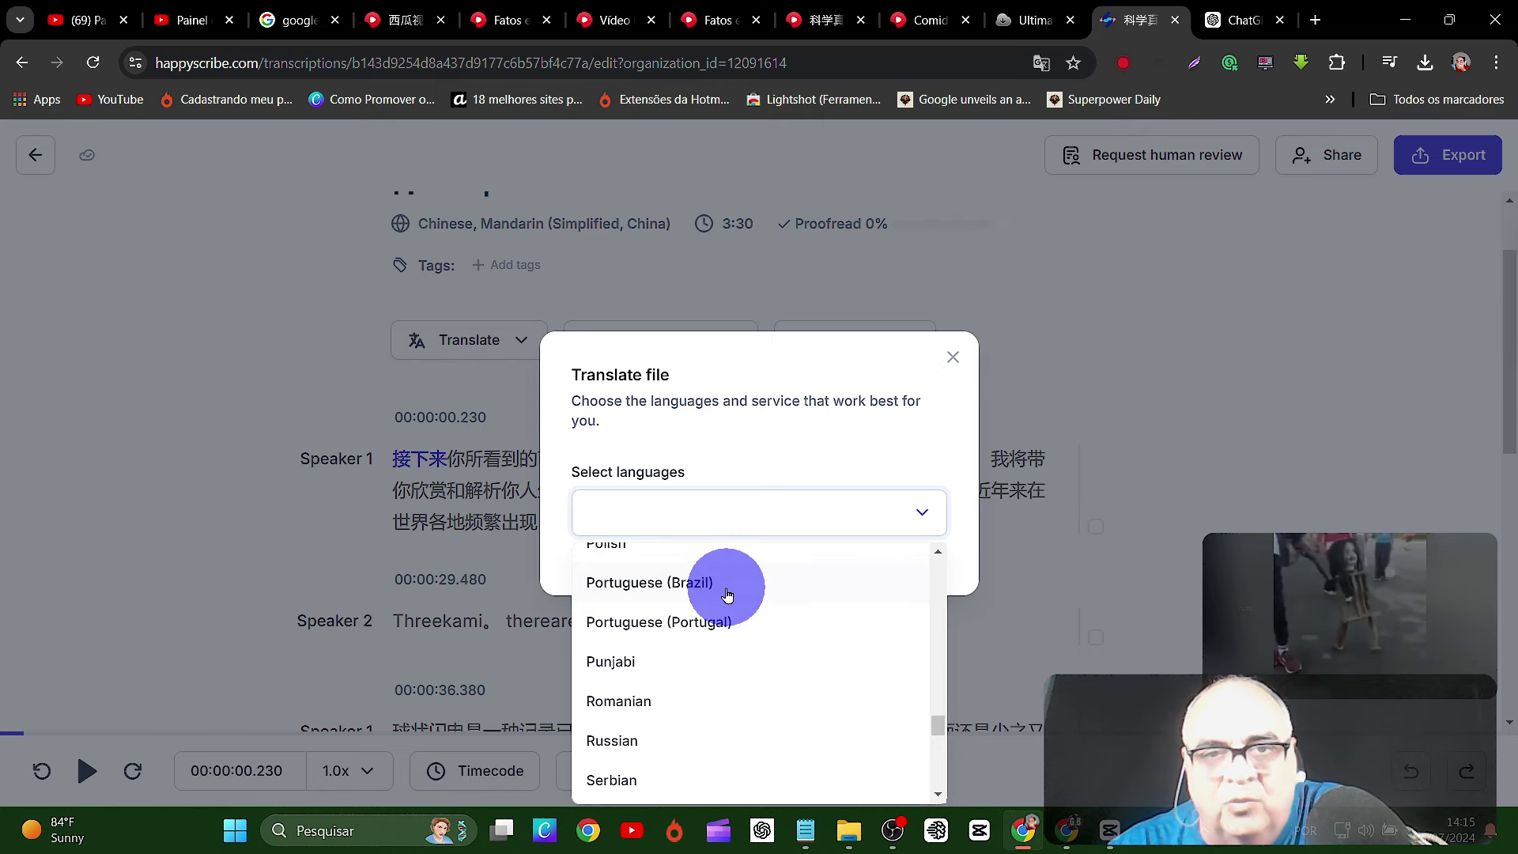
pyautogui.click(722, 593)
pyautogui.click(891, 582)
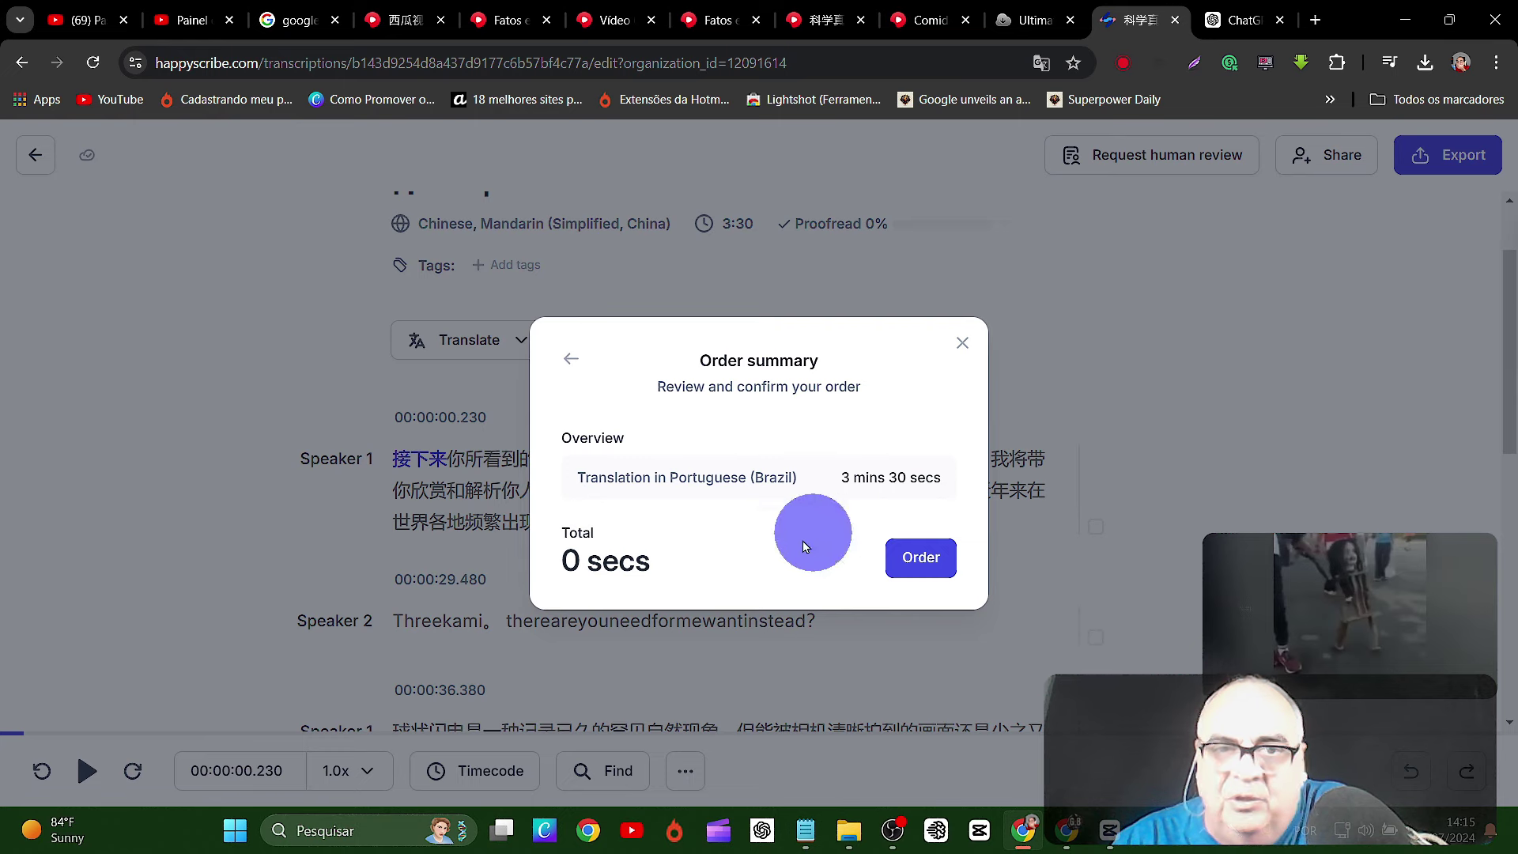
pyautogui.click(917, 560)
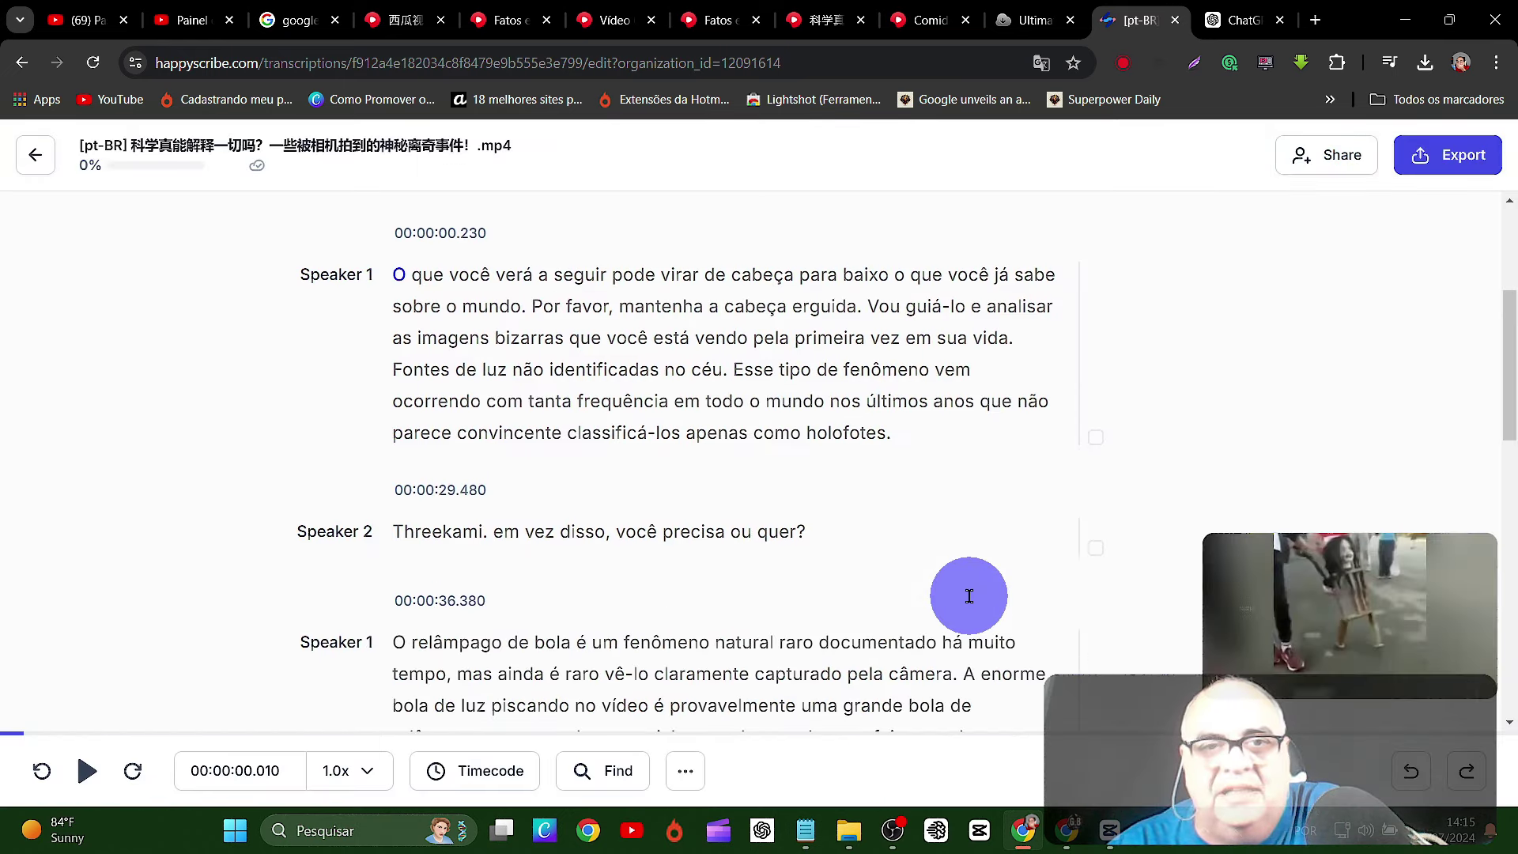
pyautogui.scroll(-6, 909, 582)
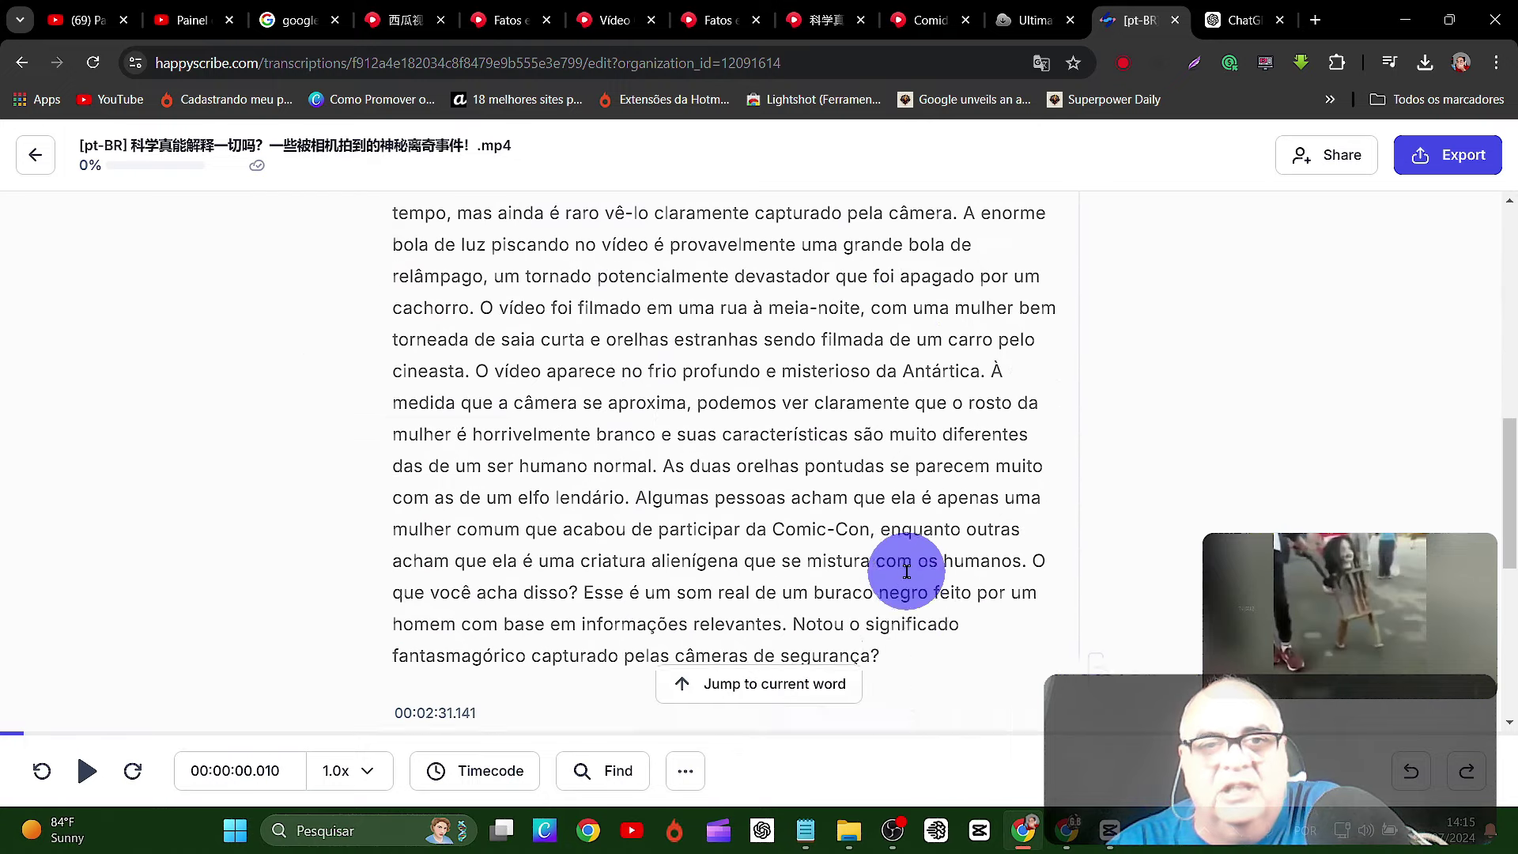
pyautogui.scroll(-7, 907, 571)
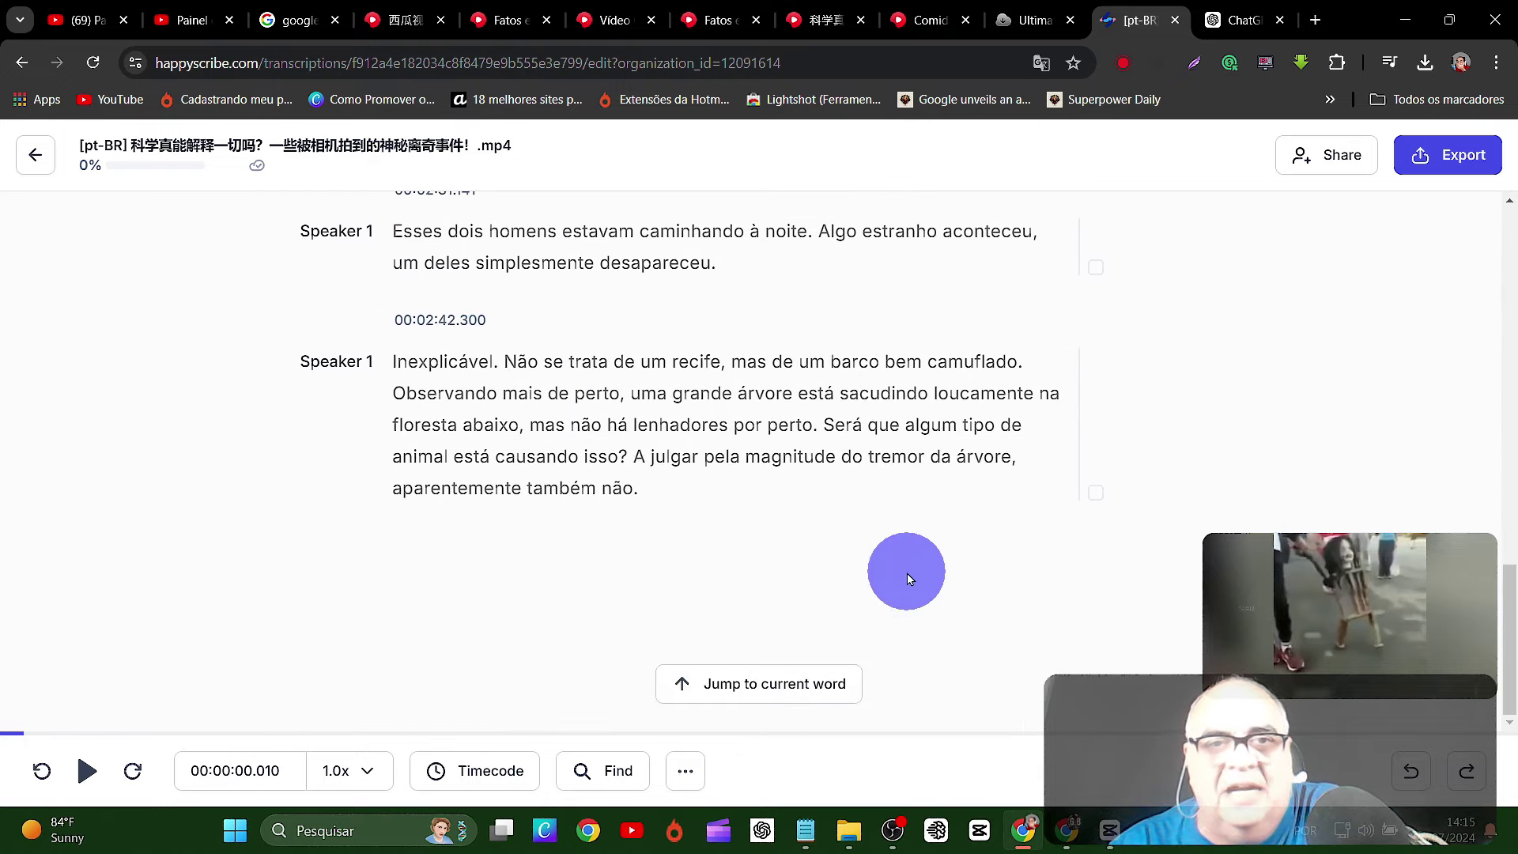
pyautogui.scroll(12, 909, 579)
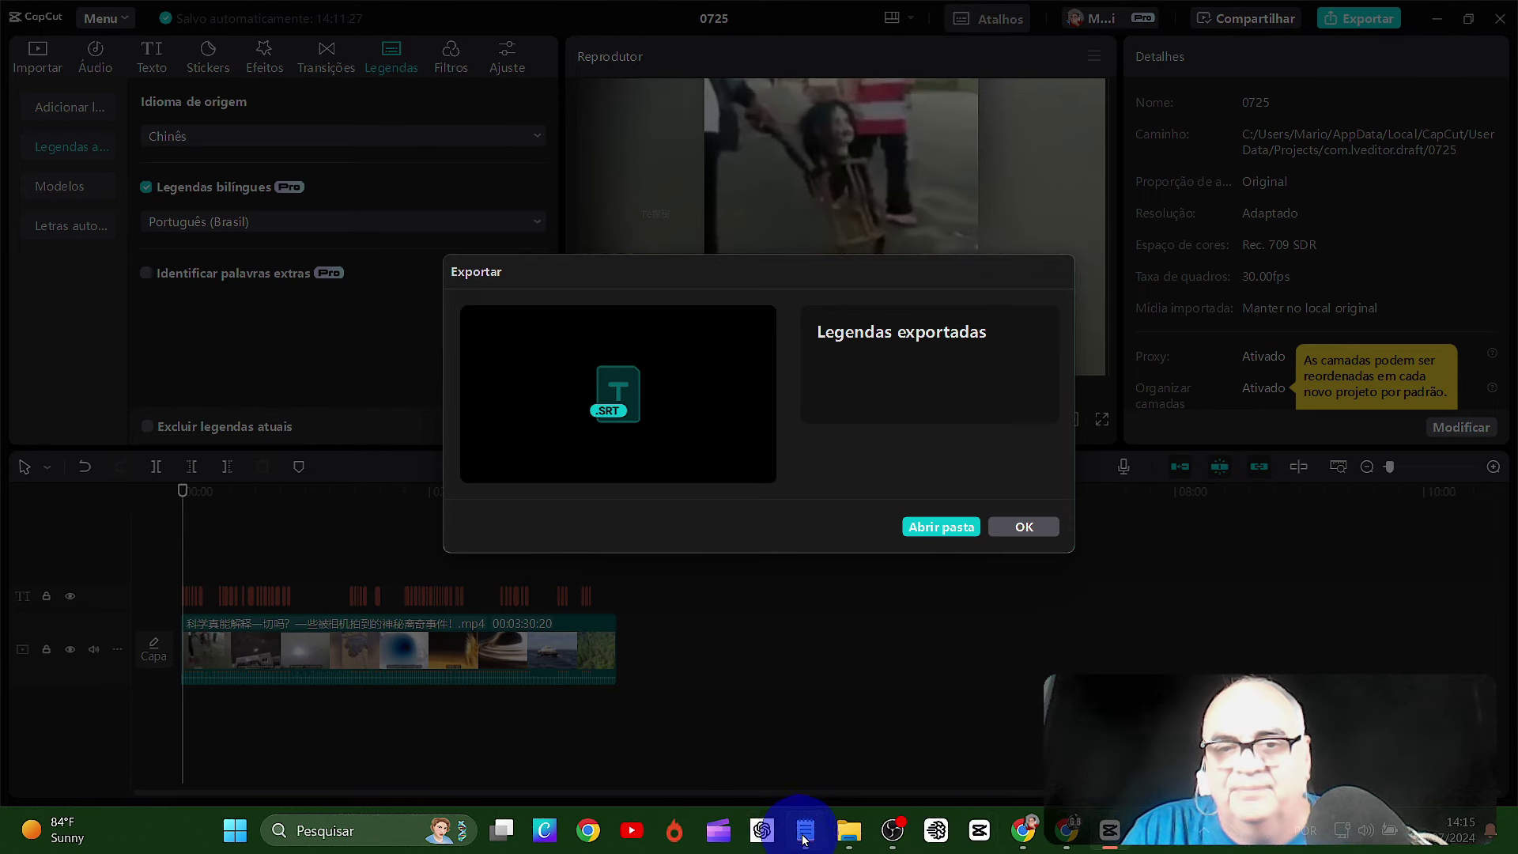
# - Switch to Notepad, copy the entire Portuguese subtitle text of the exported 0725 SRT file, and return to the Happy Scribe browser window
pyautogui.click(805, 831)
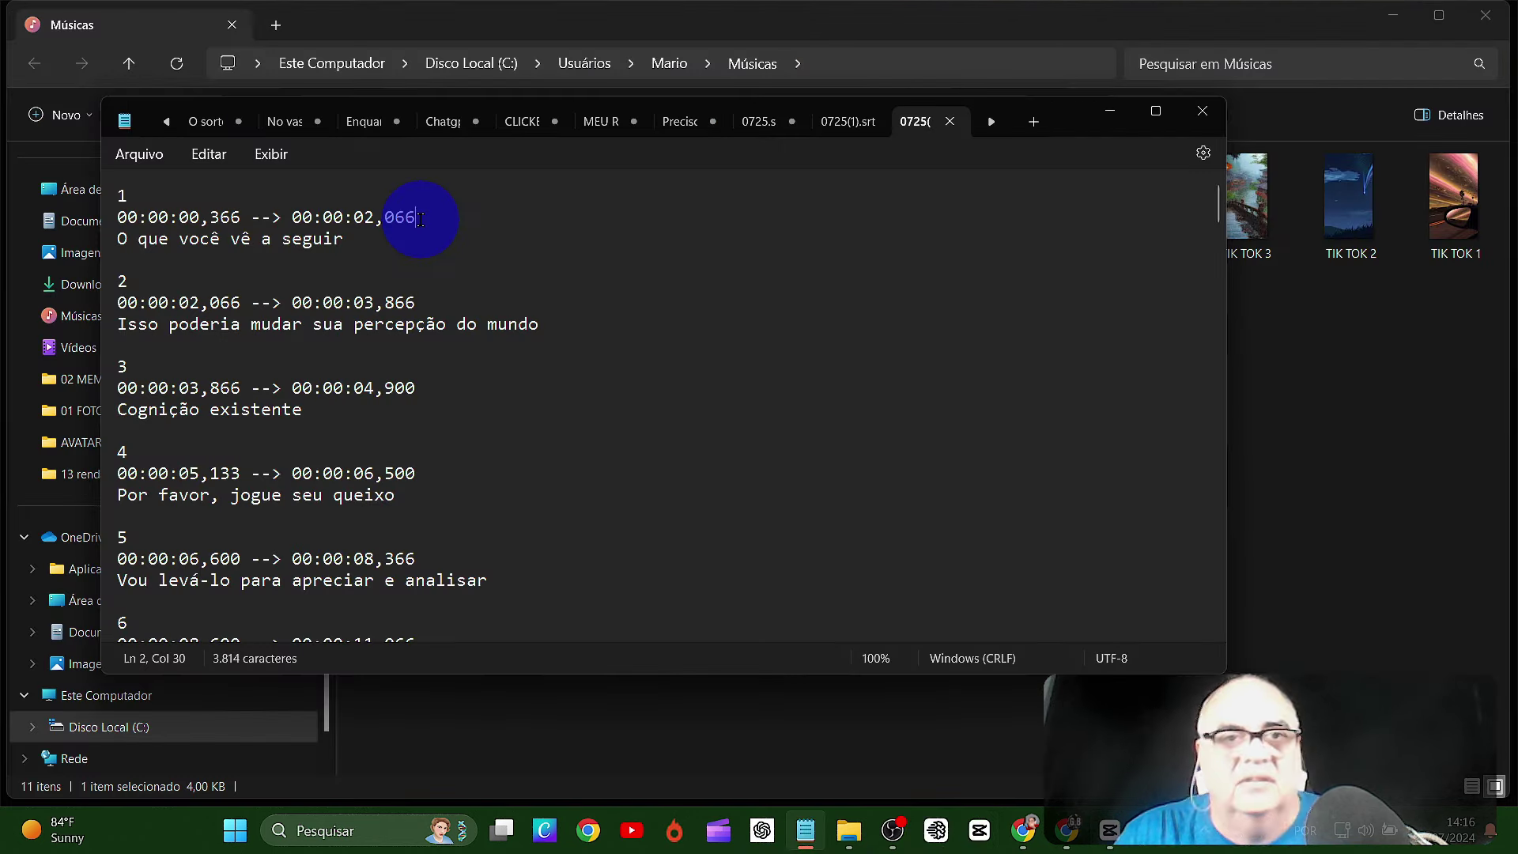
pyautogui.hotkey('ctrl', 'a')
pyautogui.rightClick(421, 223)
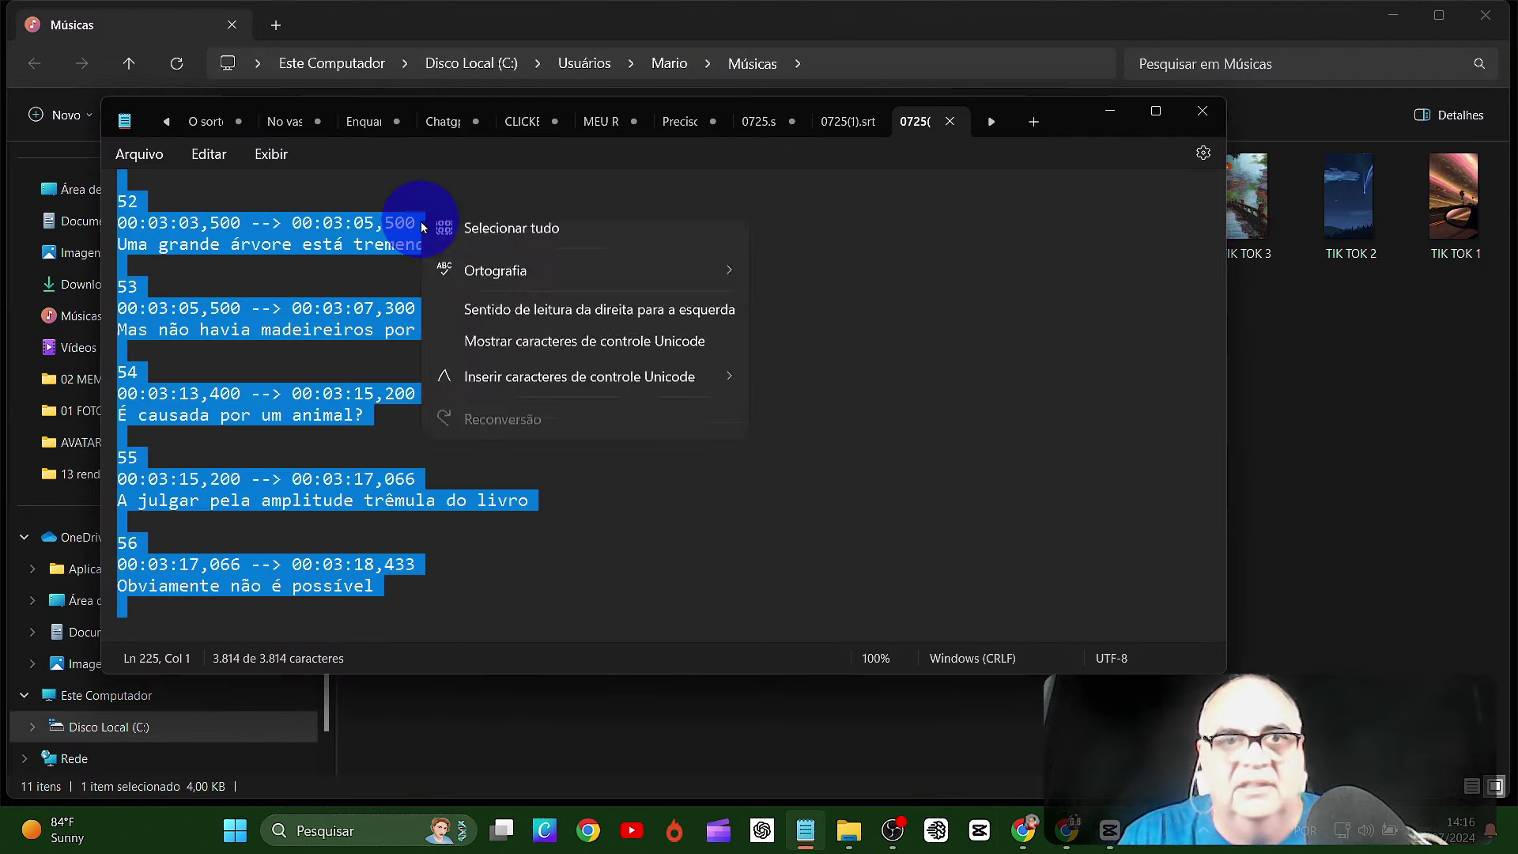
pyautogui.click(498, 332)
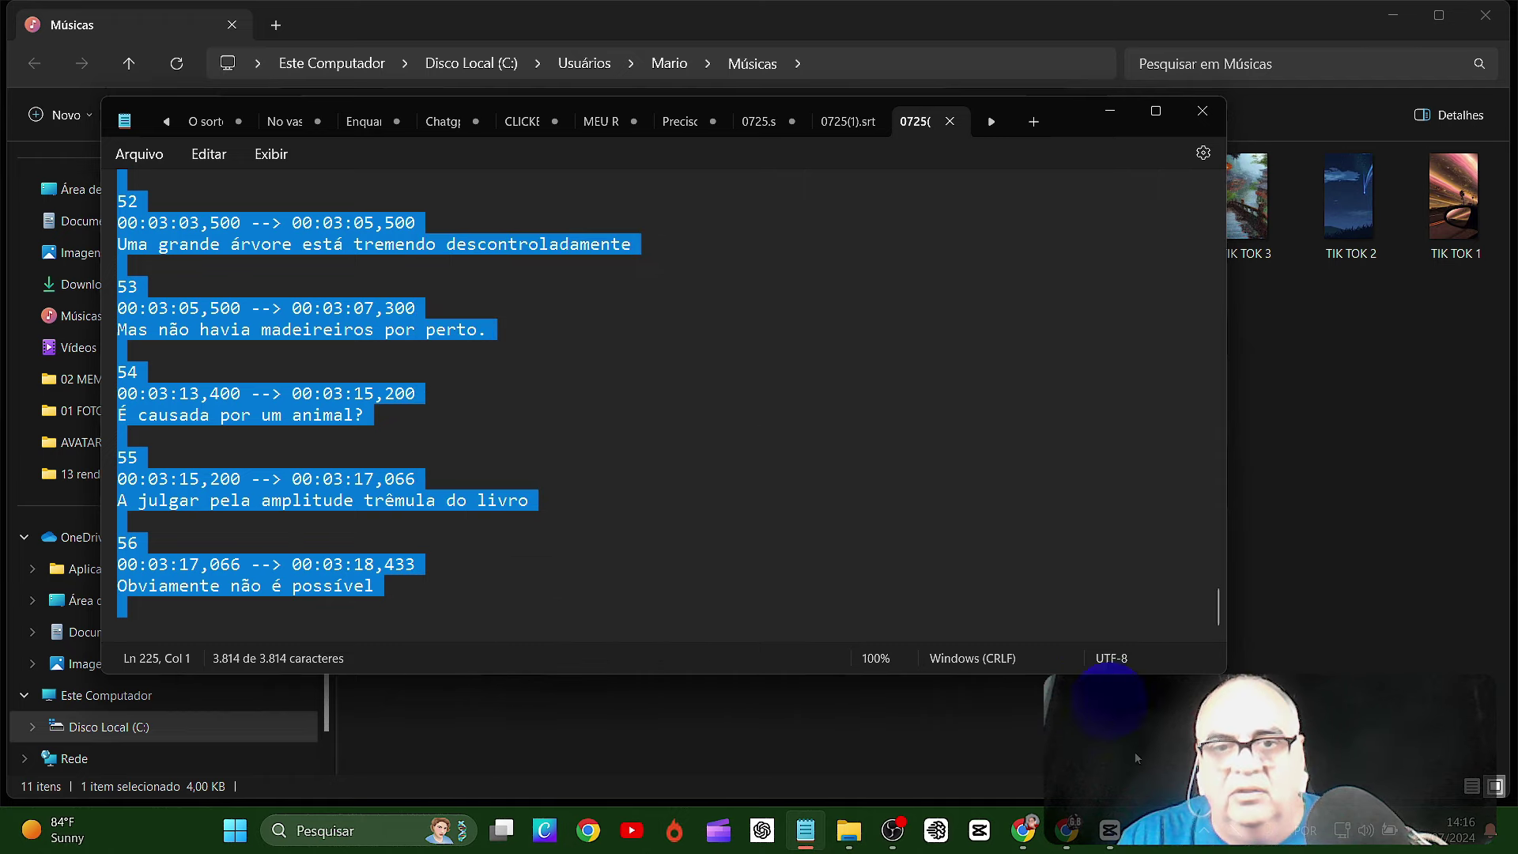
pyautogui.click(951, 837)
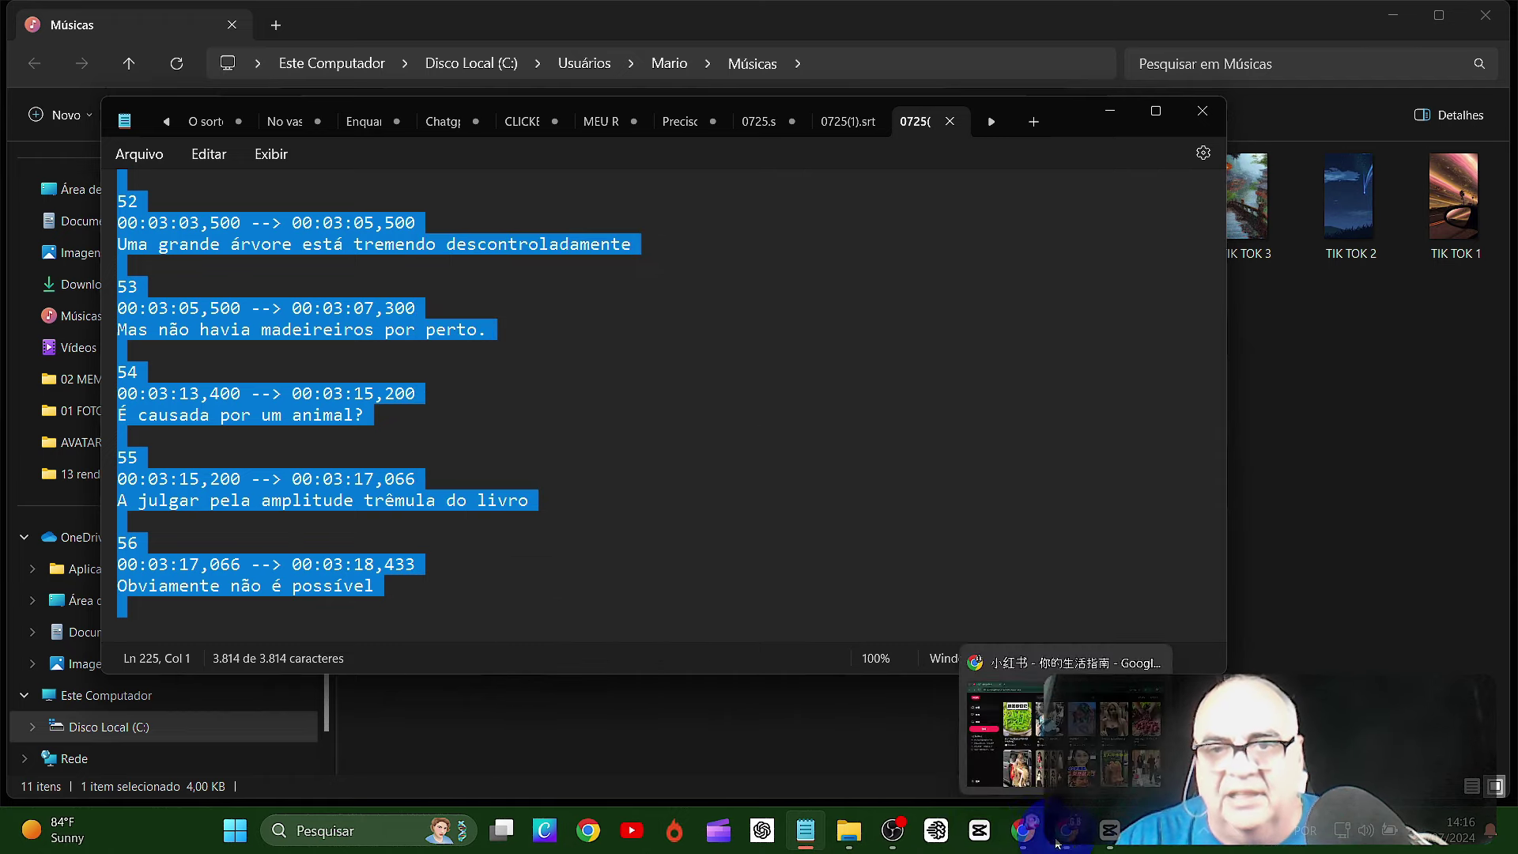
pyautogui.click(1022, 830)
pyautogui.click(1348, 460)
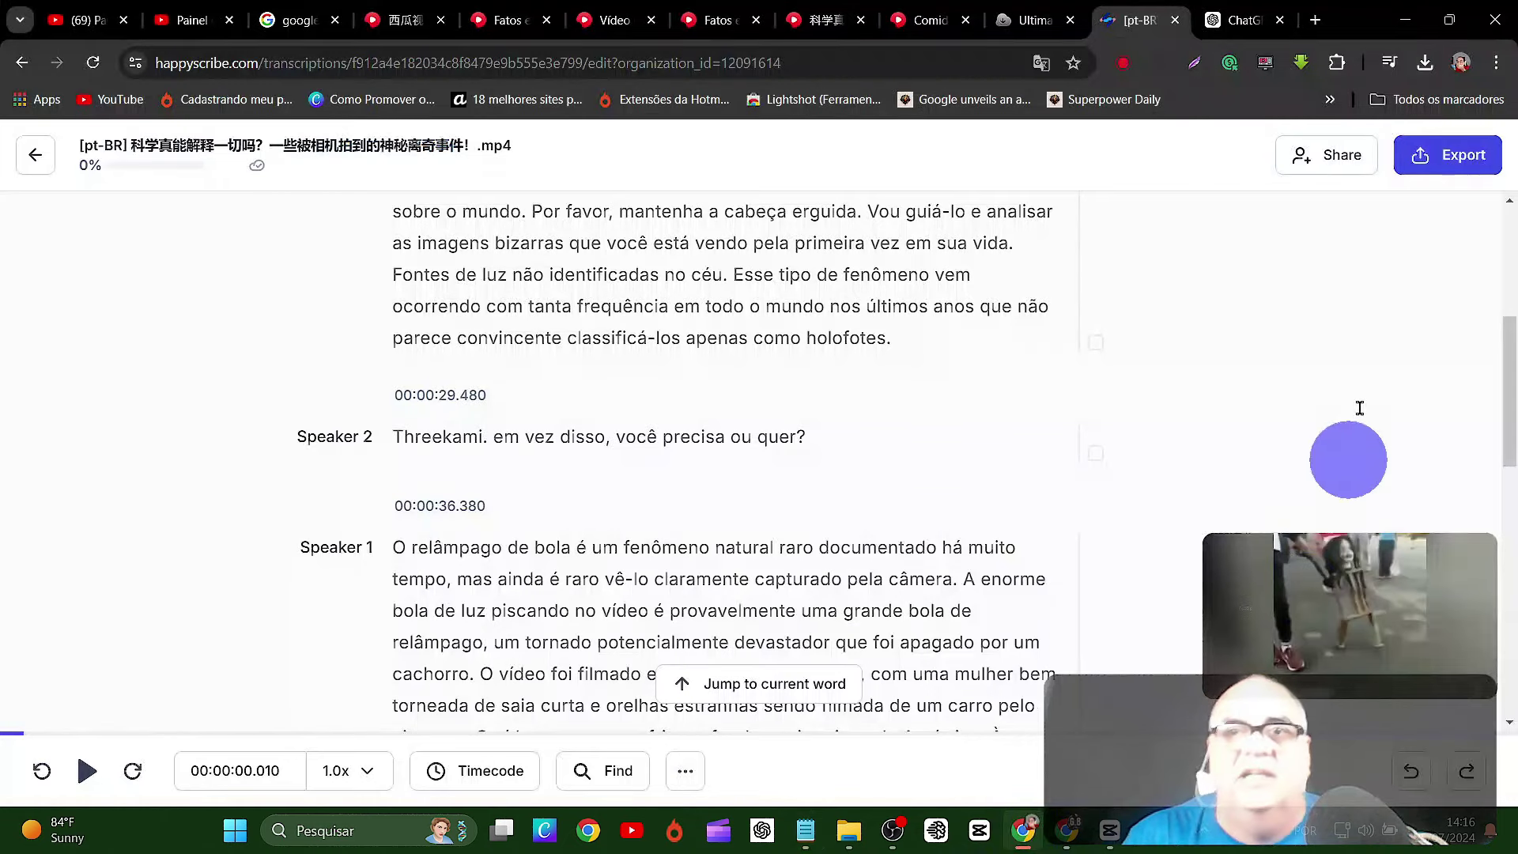
# - Submit the copied subtitles in a new ChatGPT chat with the prompt "resscreva sem os numeros e semperder o sentido:"
pyautogui.click(1246, 19)
pyautogui.hotkey('ctrl', 'shift', 'o')
pyautogui.write('res')
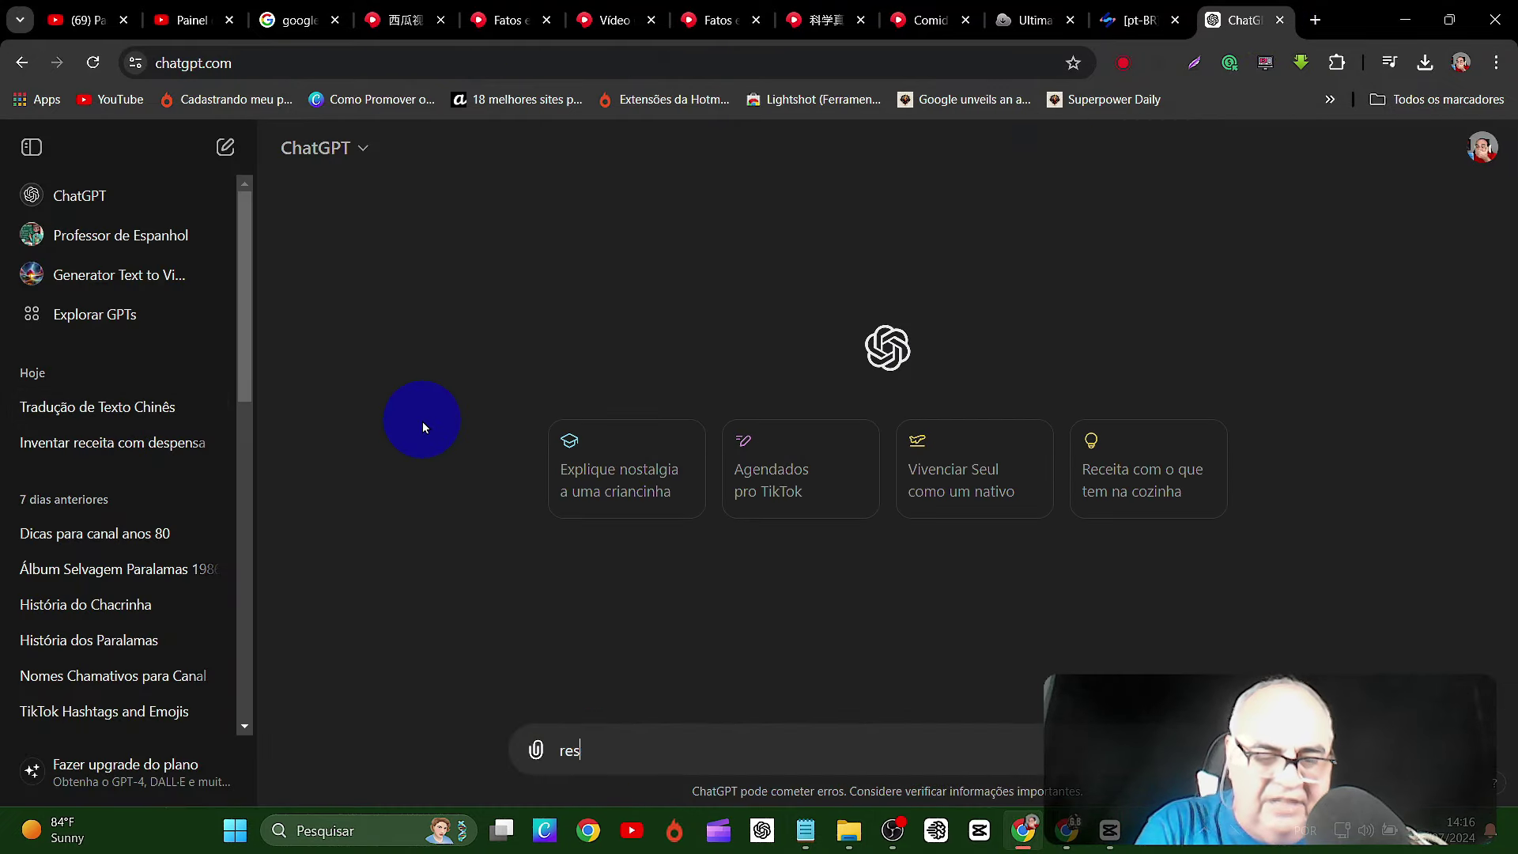
pyautogui.write('screva sem os numeros e semperder o sentido:')
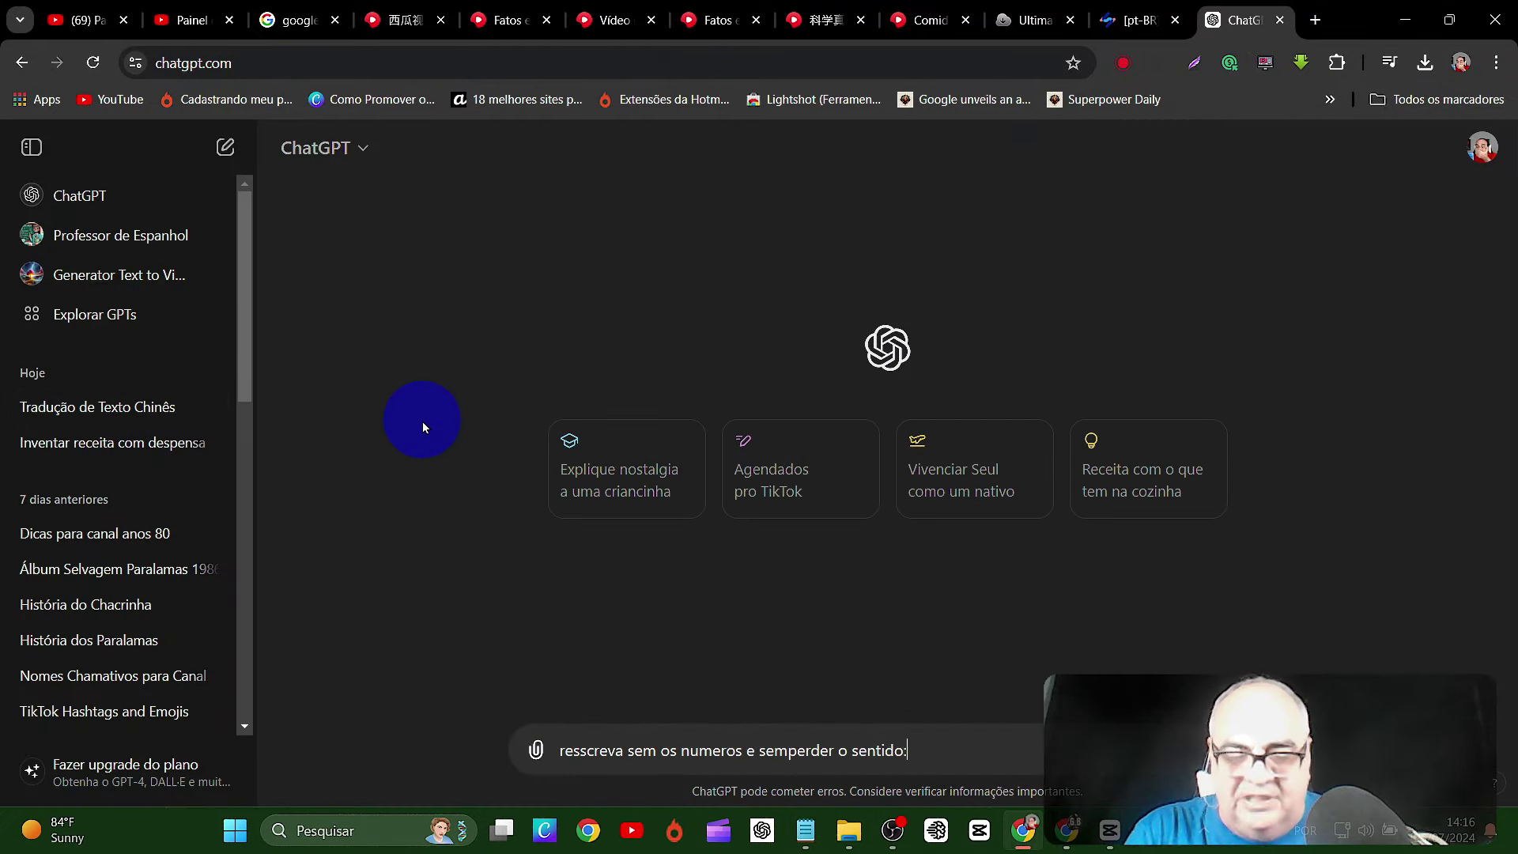
pyautogui.hotkey('ctrl', 'v')
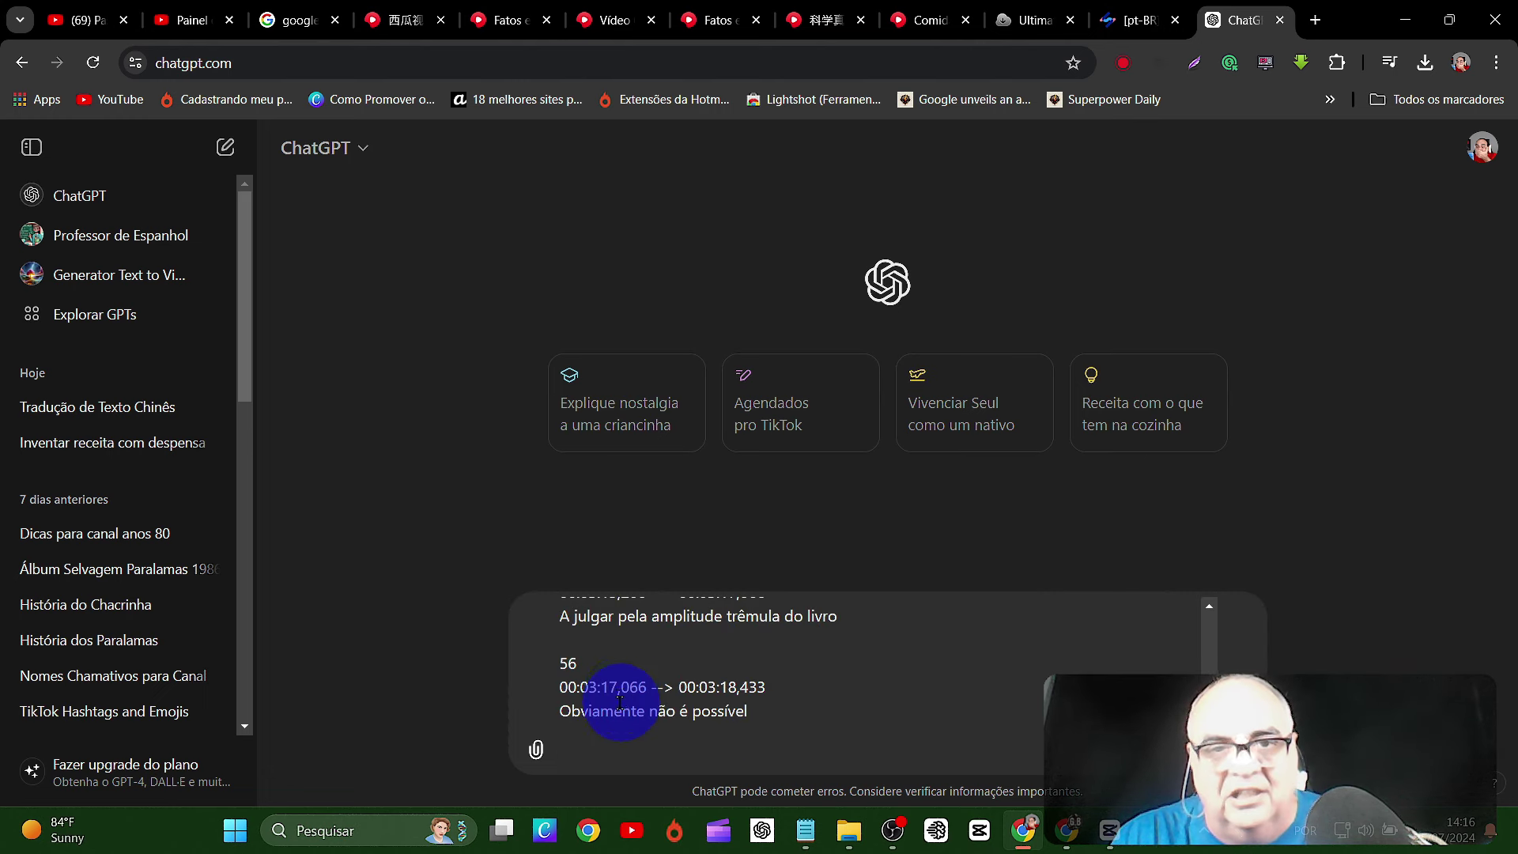
pyautogui.press('Return')
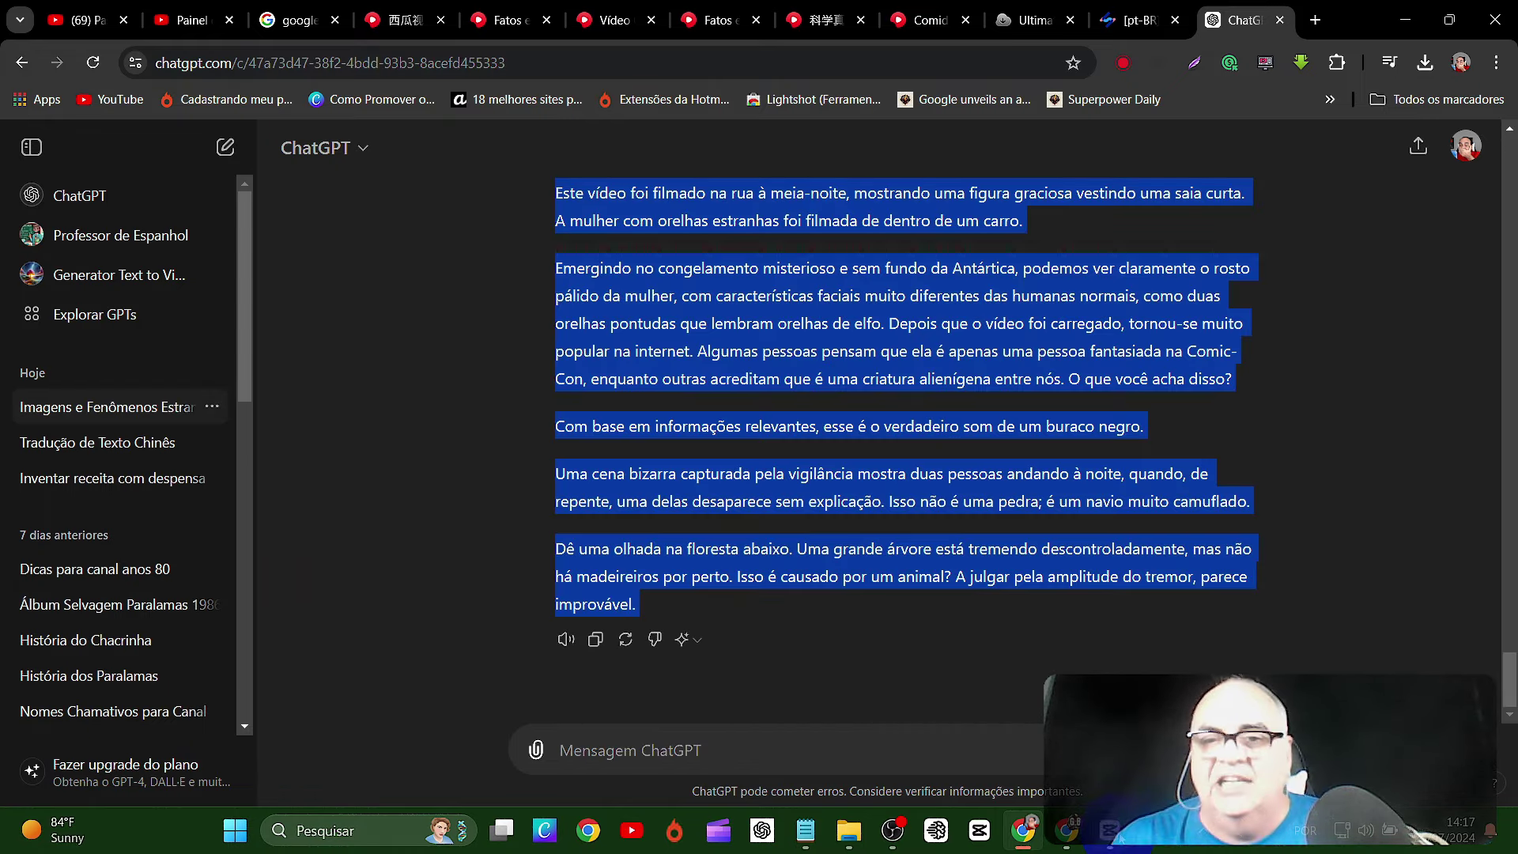
# - Switch to CapCut and close the completed caption export dialog
pyautogui.click(1110, 831)
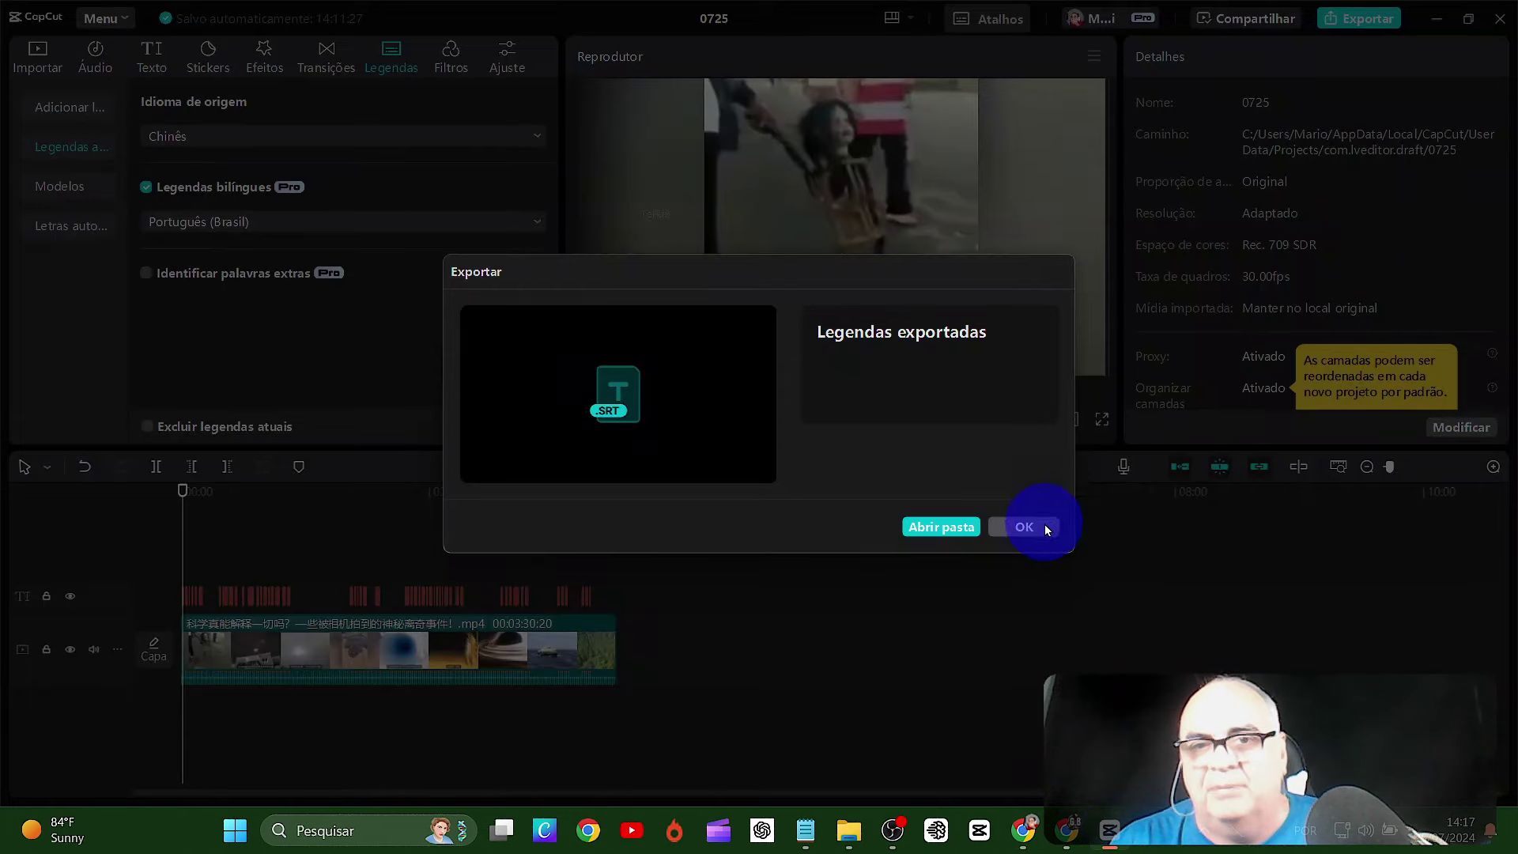
pyautogui.click(1025, 527)
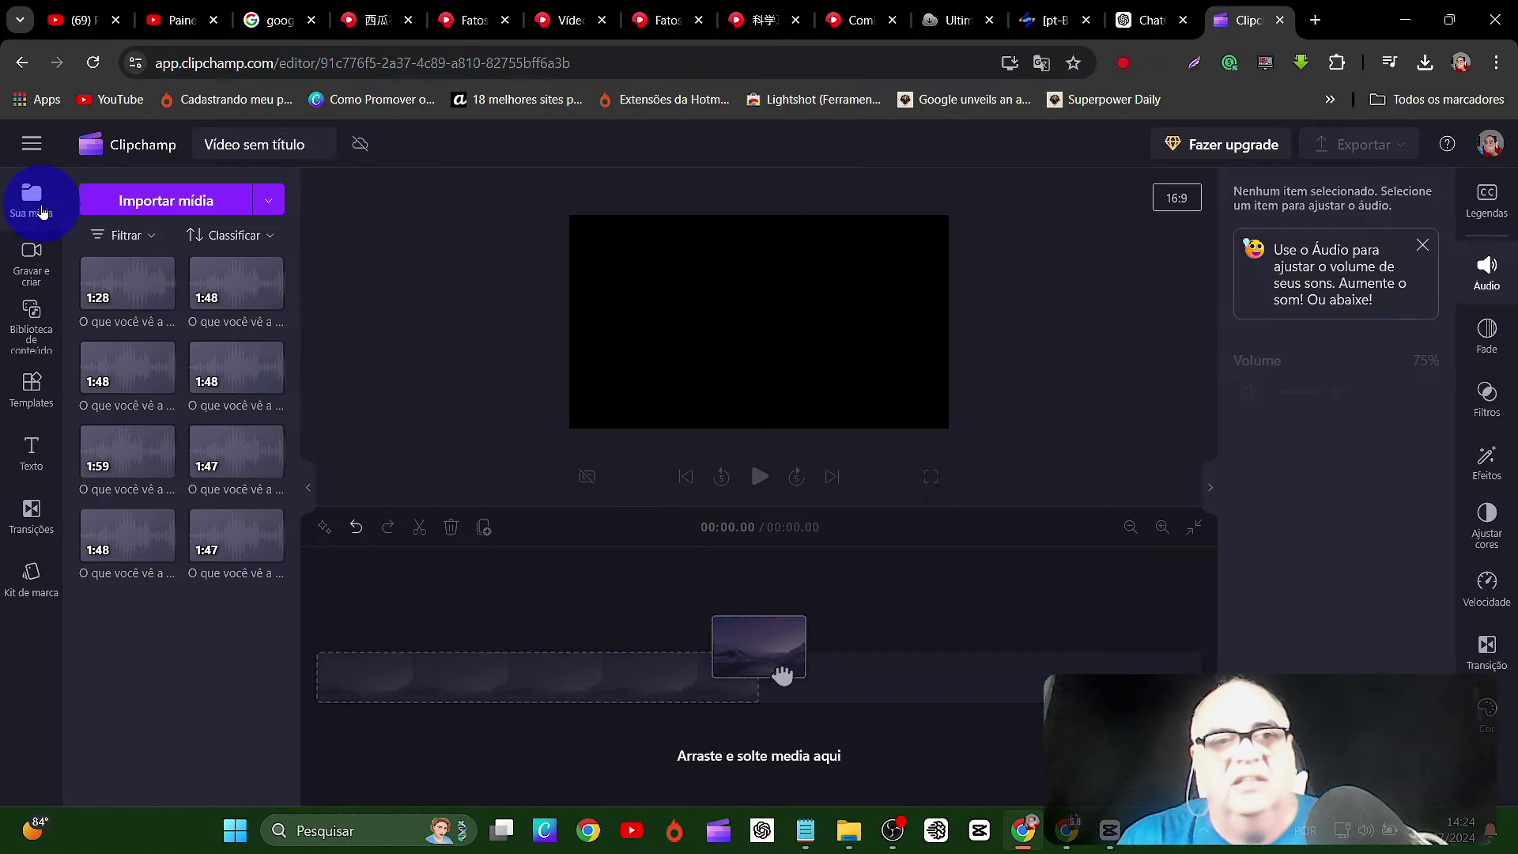
# - In Clipchamp, create a text-to-speech clip in Português (Brasil) with the Donato voice and paste in the rewritten script
pyautogui.click(32, 261)
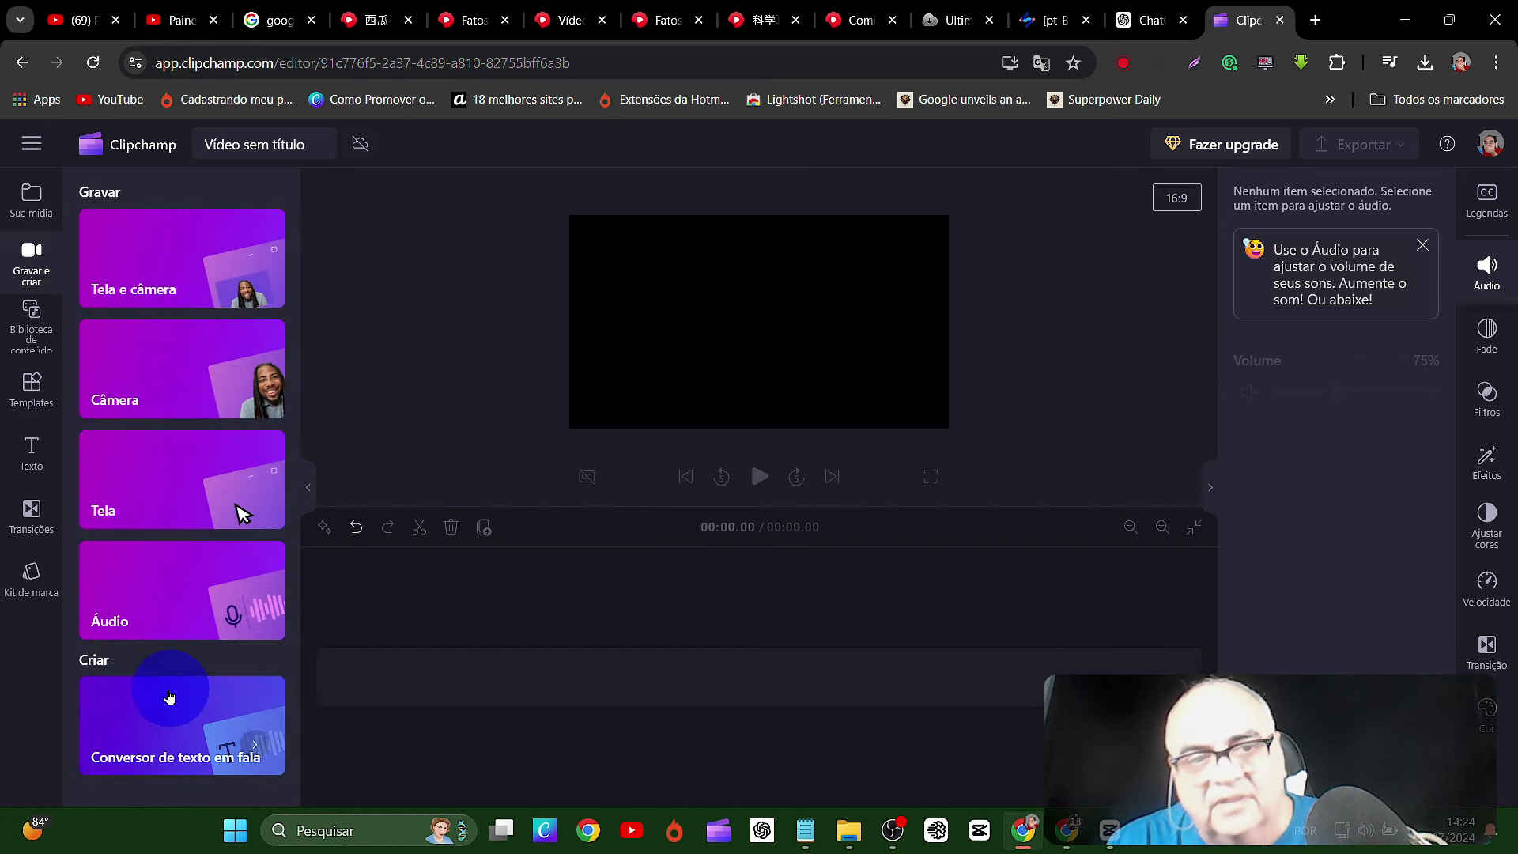
pyautogui.click(194, 722)
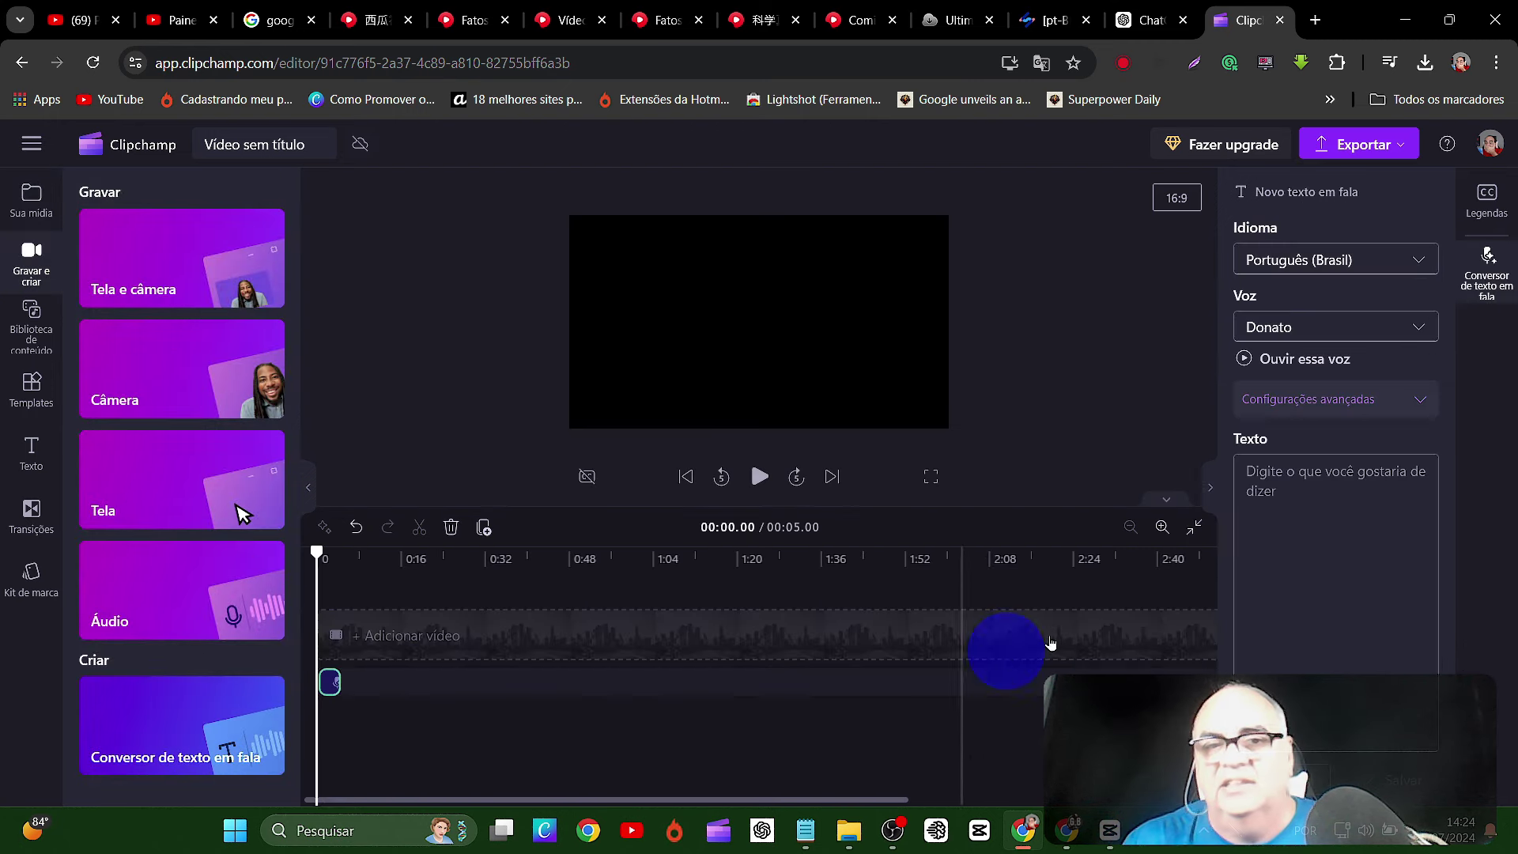
pyautogui.click(1412, 400)
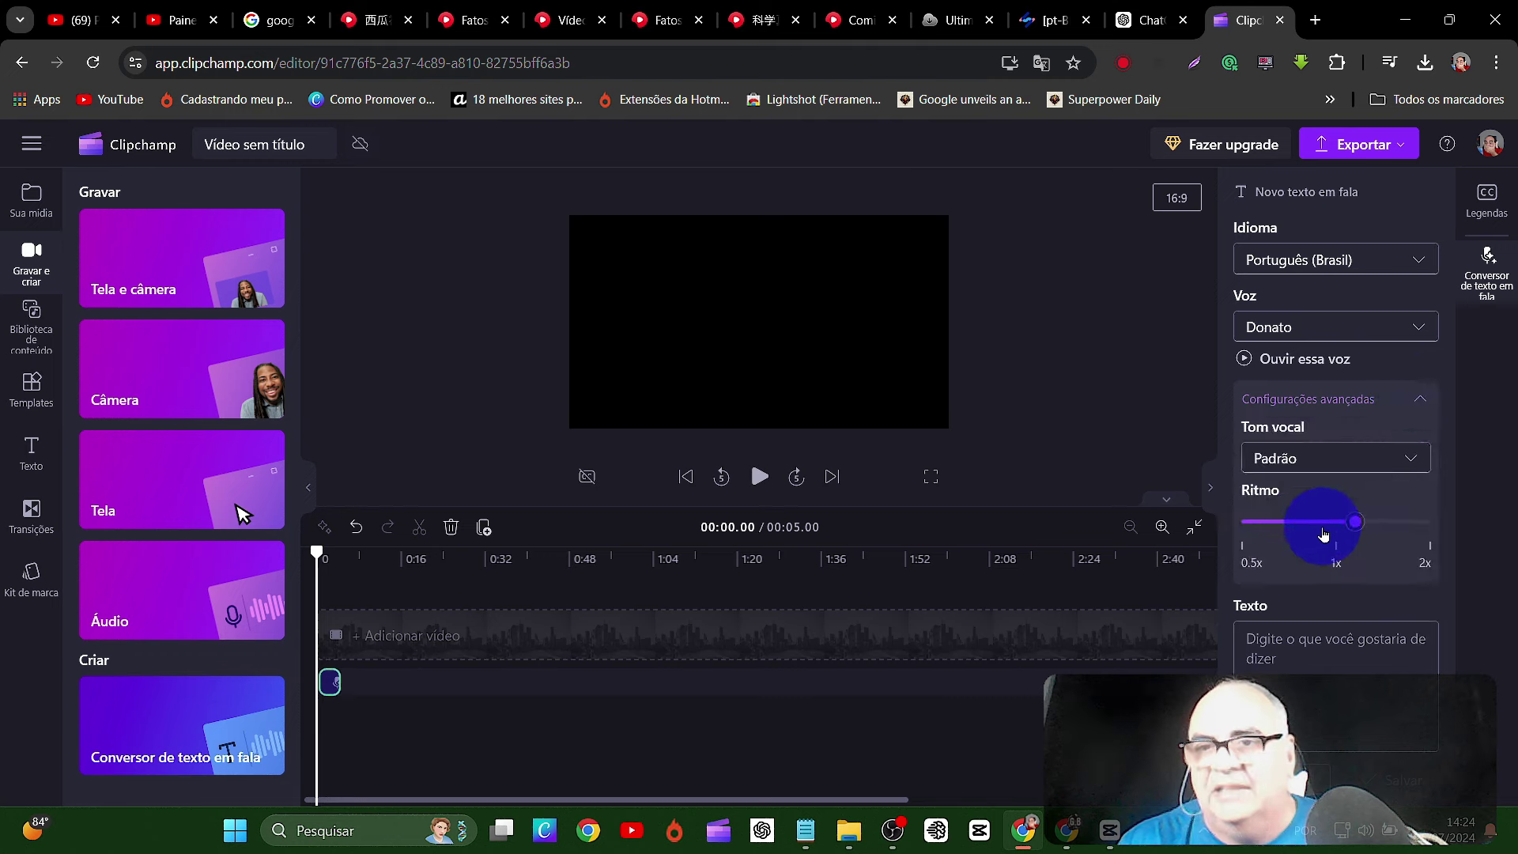
pyautogui.click(1418, 399)
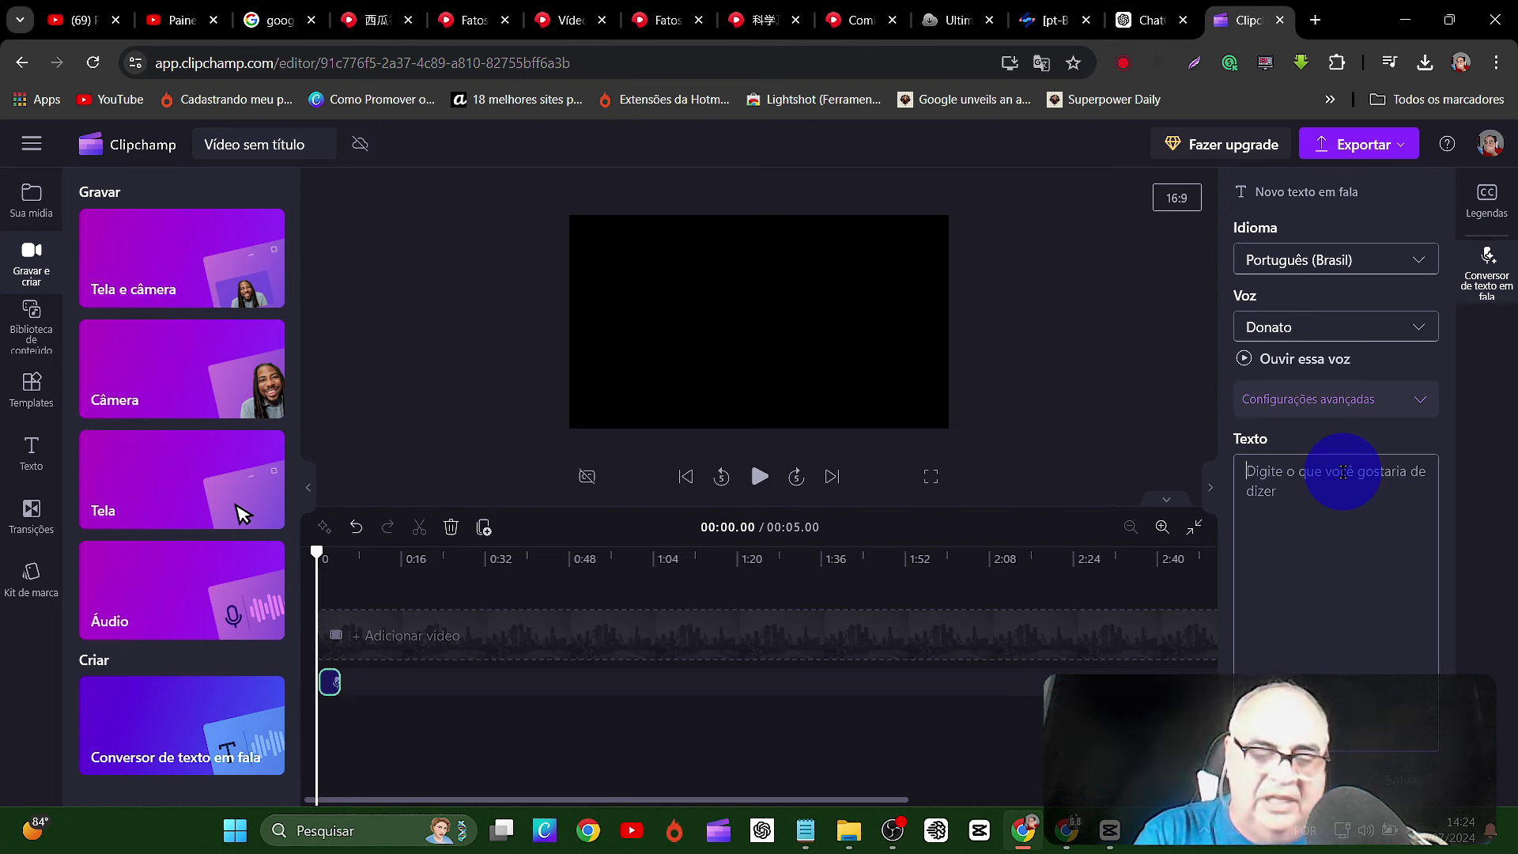
pyautogui.hotkey('ctrl', 'v')
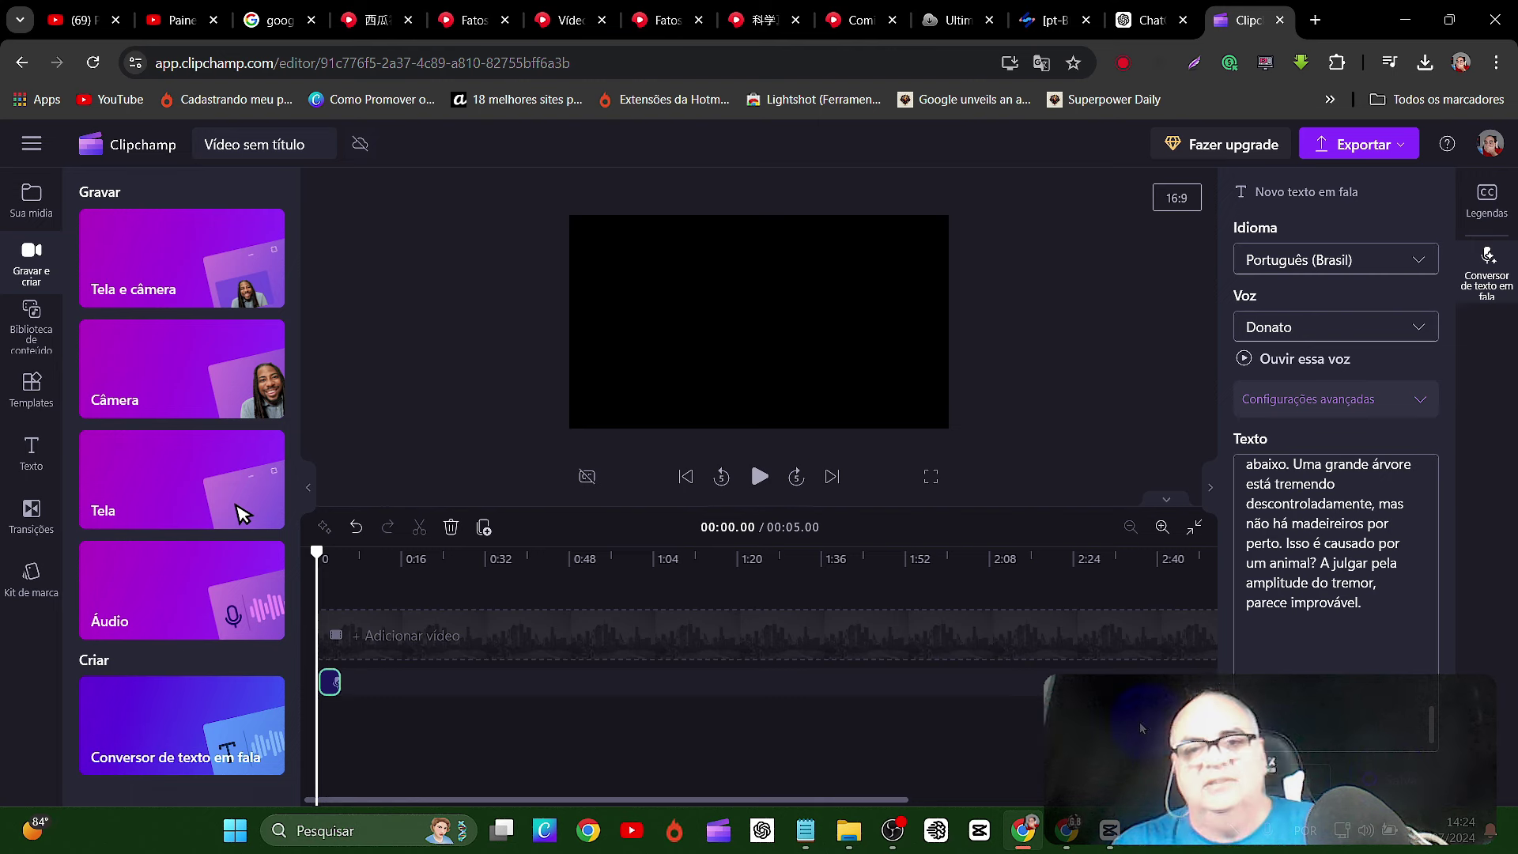
# - Preview the first seconds of the generated narration and export the video at 480p
pyautogui.click(760, 477)
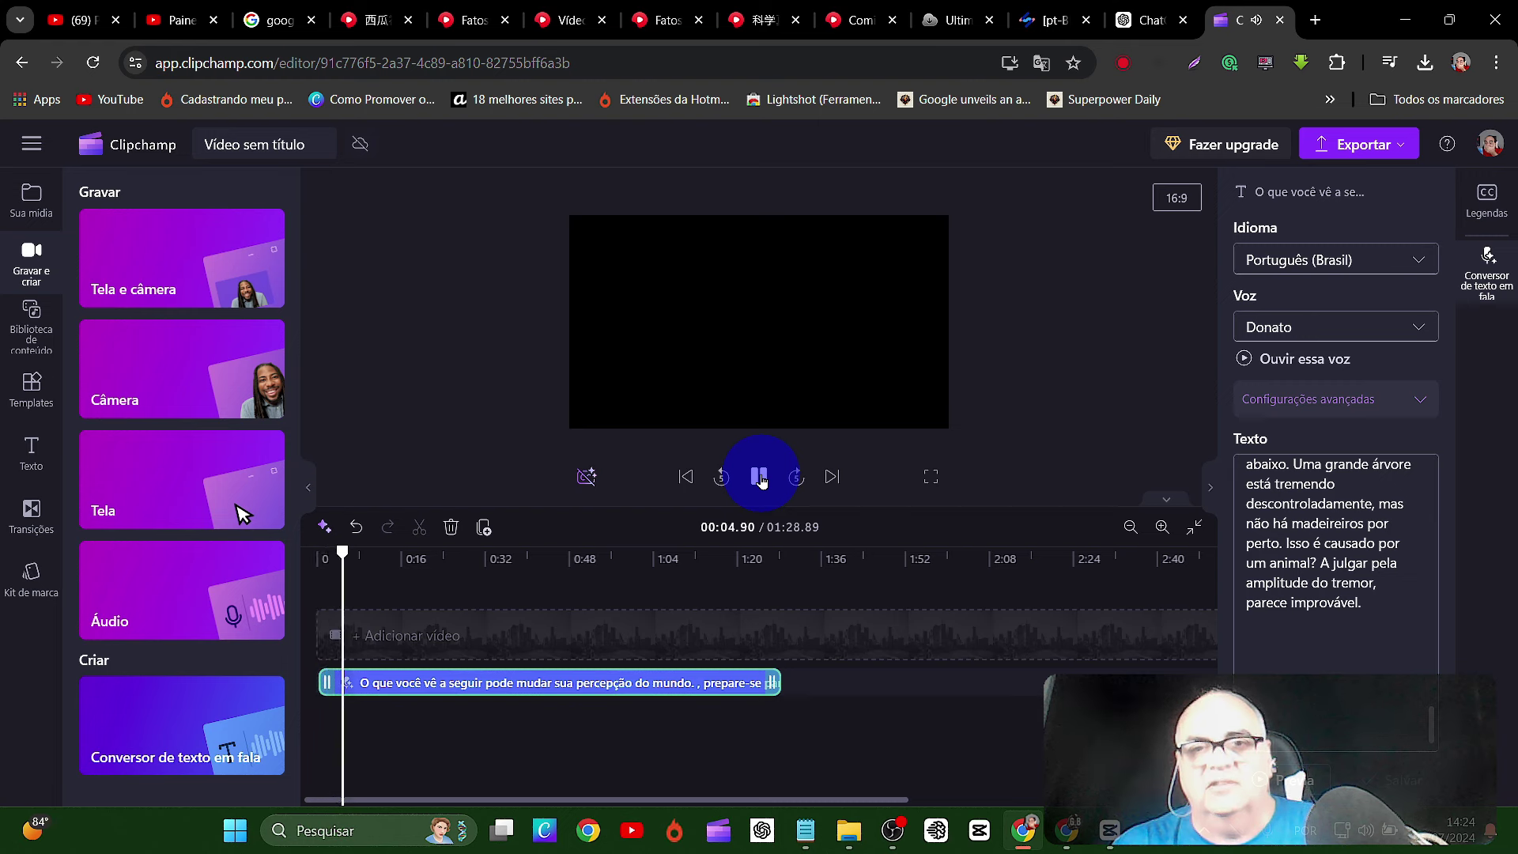
pyautogui.click(760, 477)
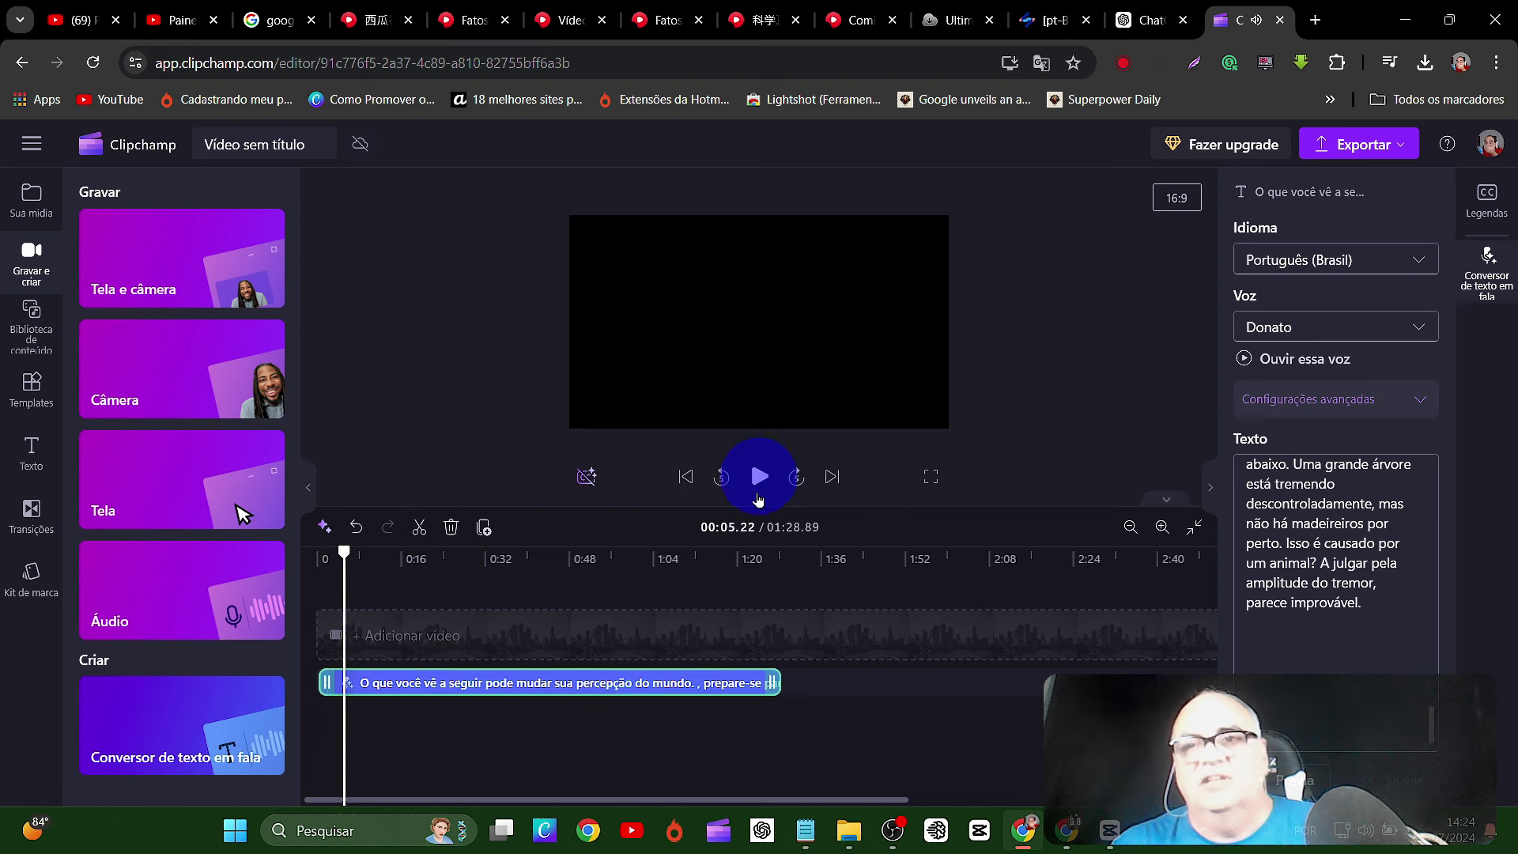
pyautogui.click(1334, 148)
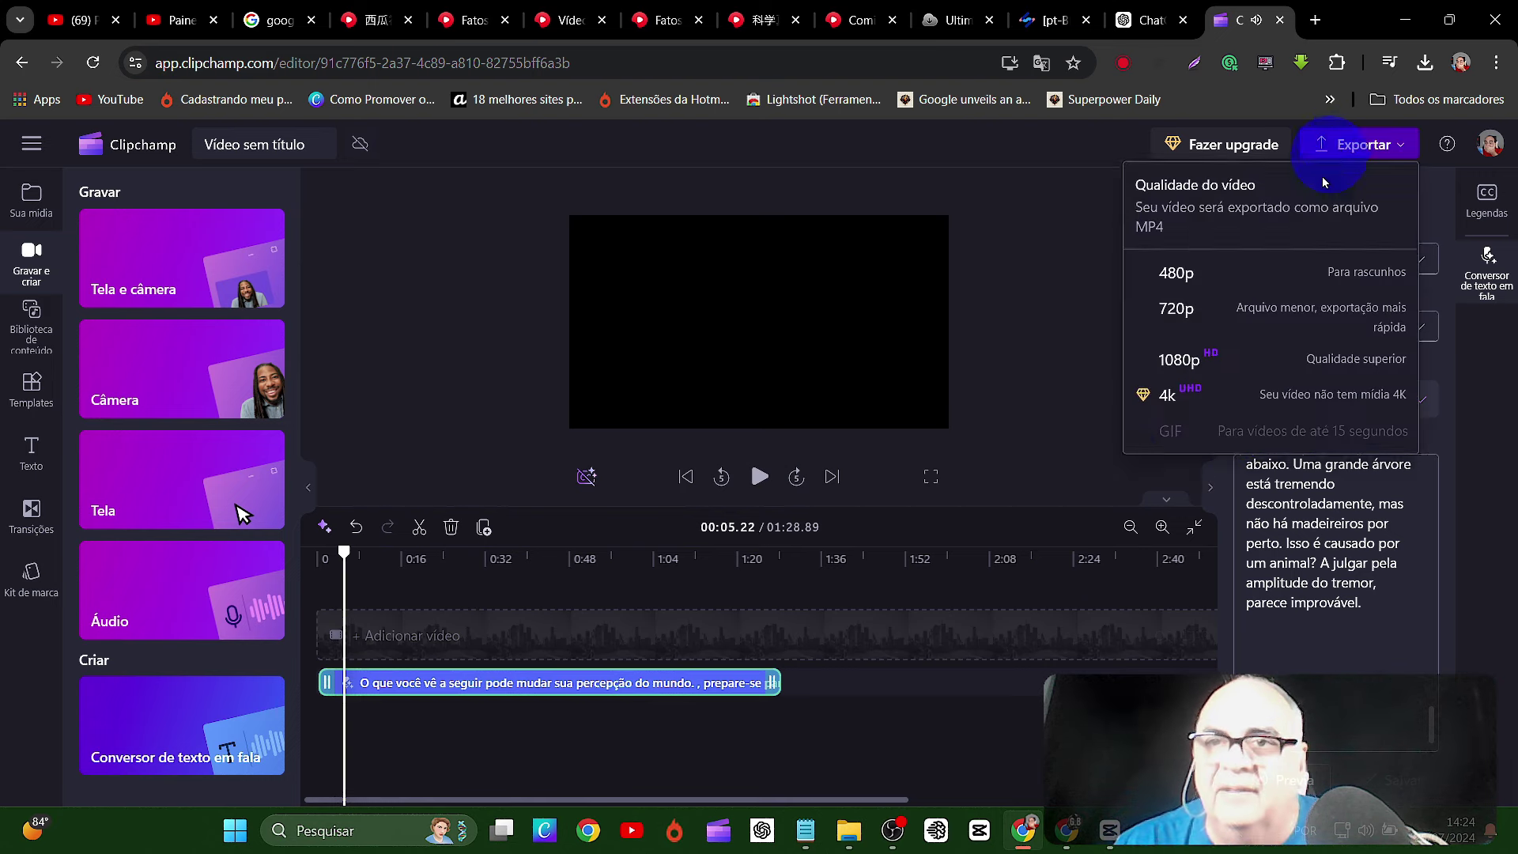
pyautogui.click(1225, 276)
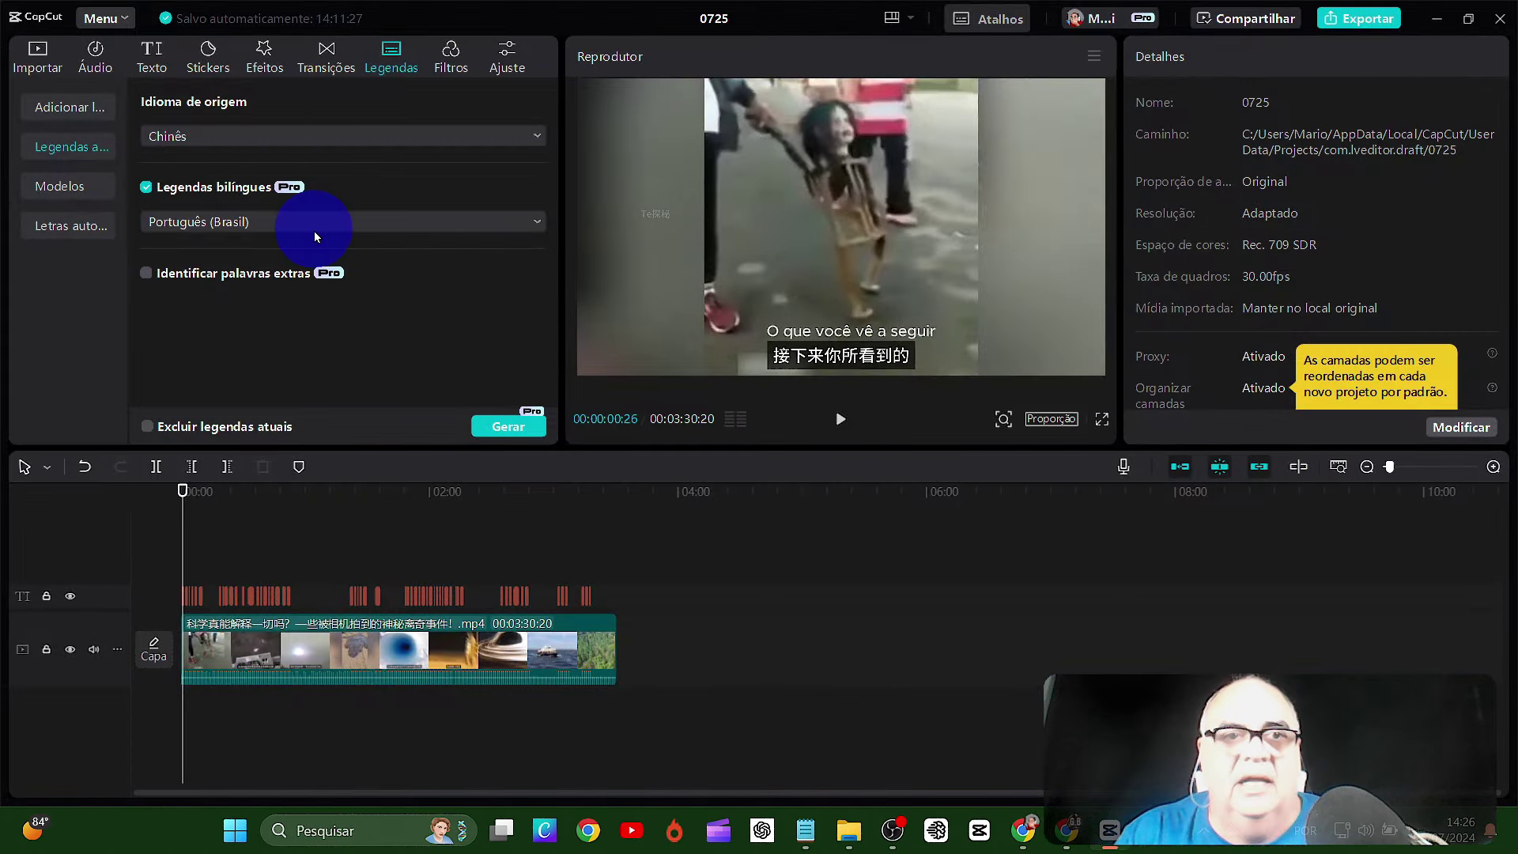
# - Import the exported "Vídeo sem título" narration MP4 into the CapCut project 0725
pyautogui.click(37, 55)
pyautogui.click(198, 141)
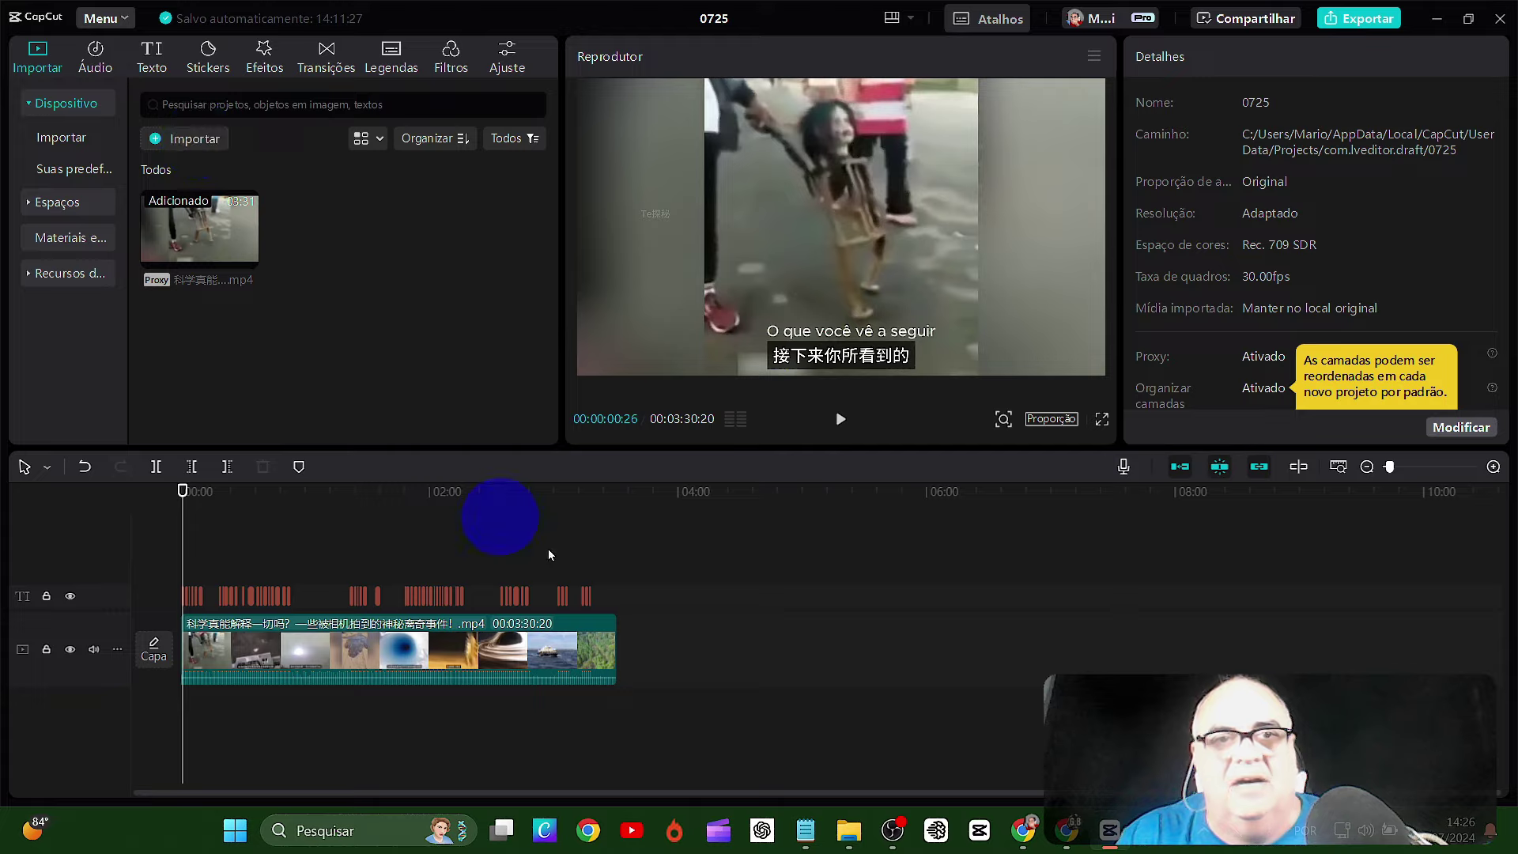
pyautogui.doubleClick(348, 370)
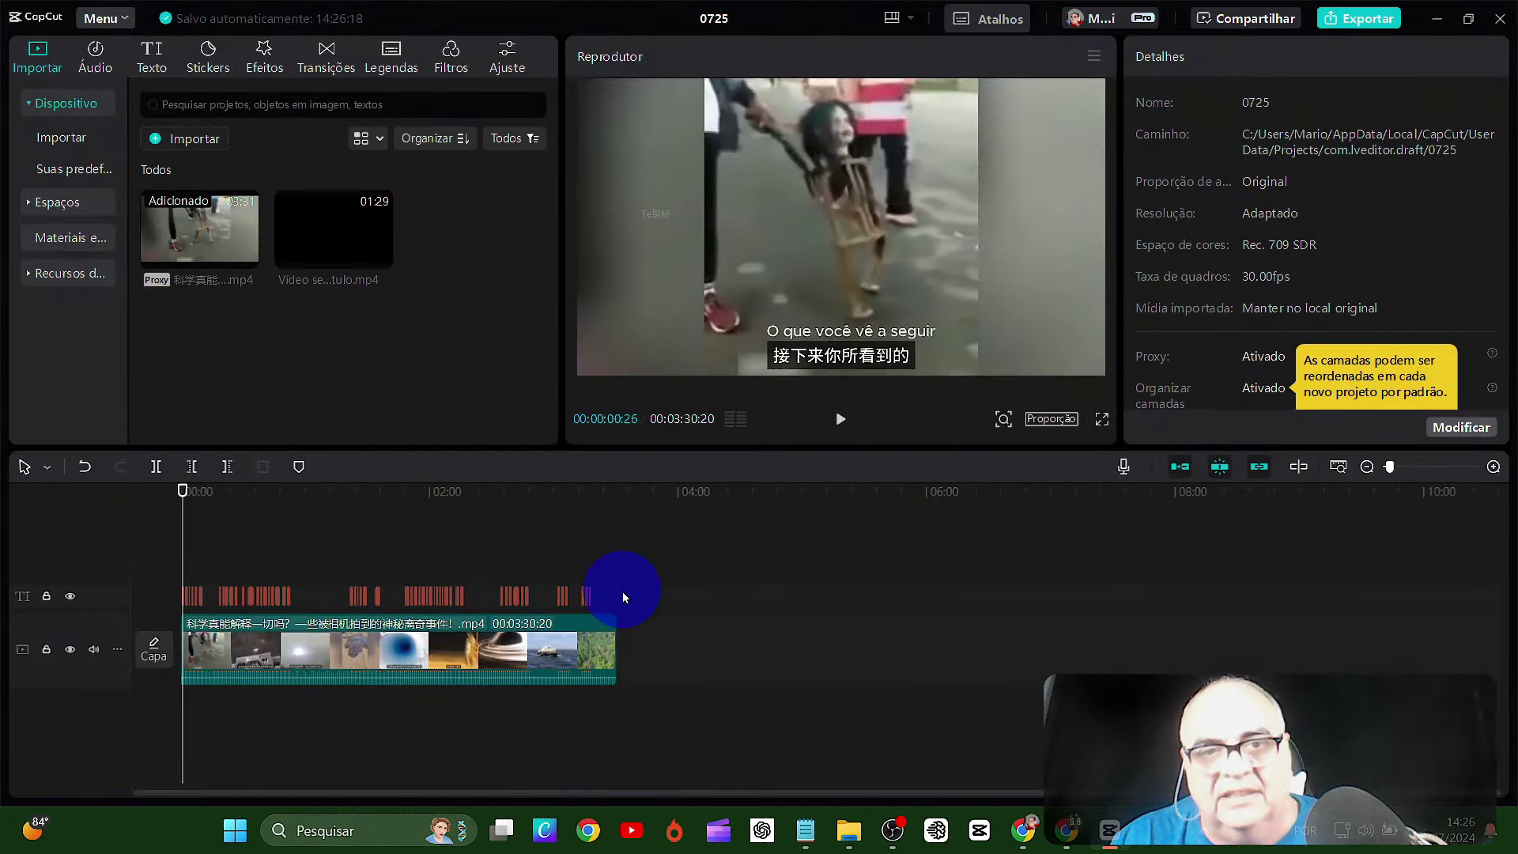
# - Select the run of bilingual caption clips above the video on the timeline and delete them
pyautogui.moveTo(623, 597); pyautogui.dragTo(180, 597)
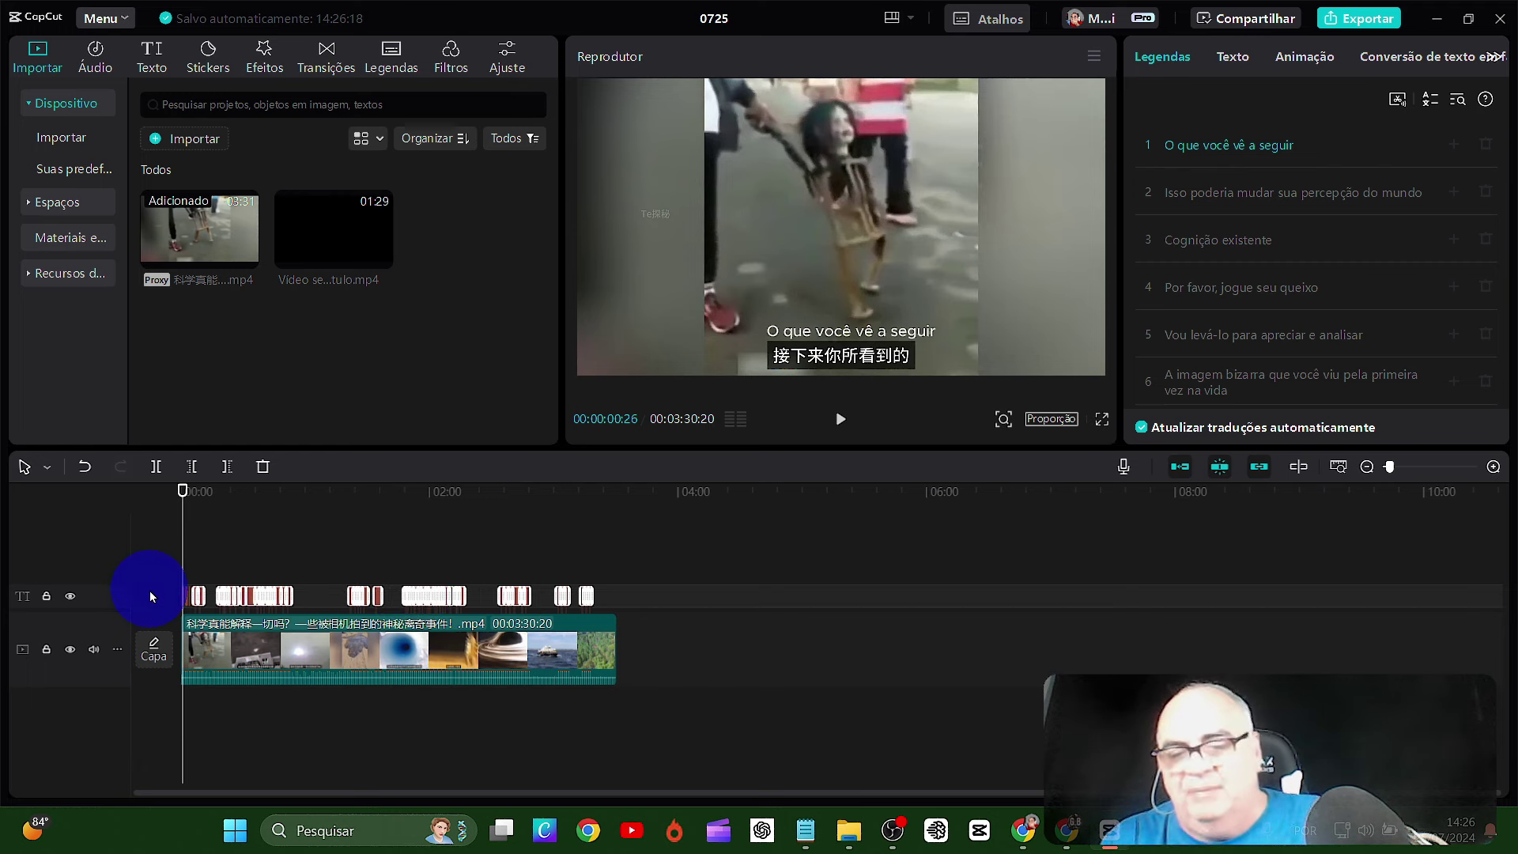
pyautogui.press('Delete')
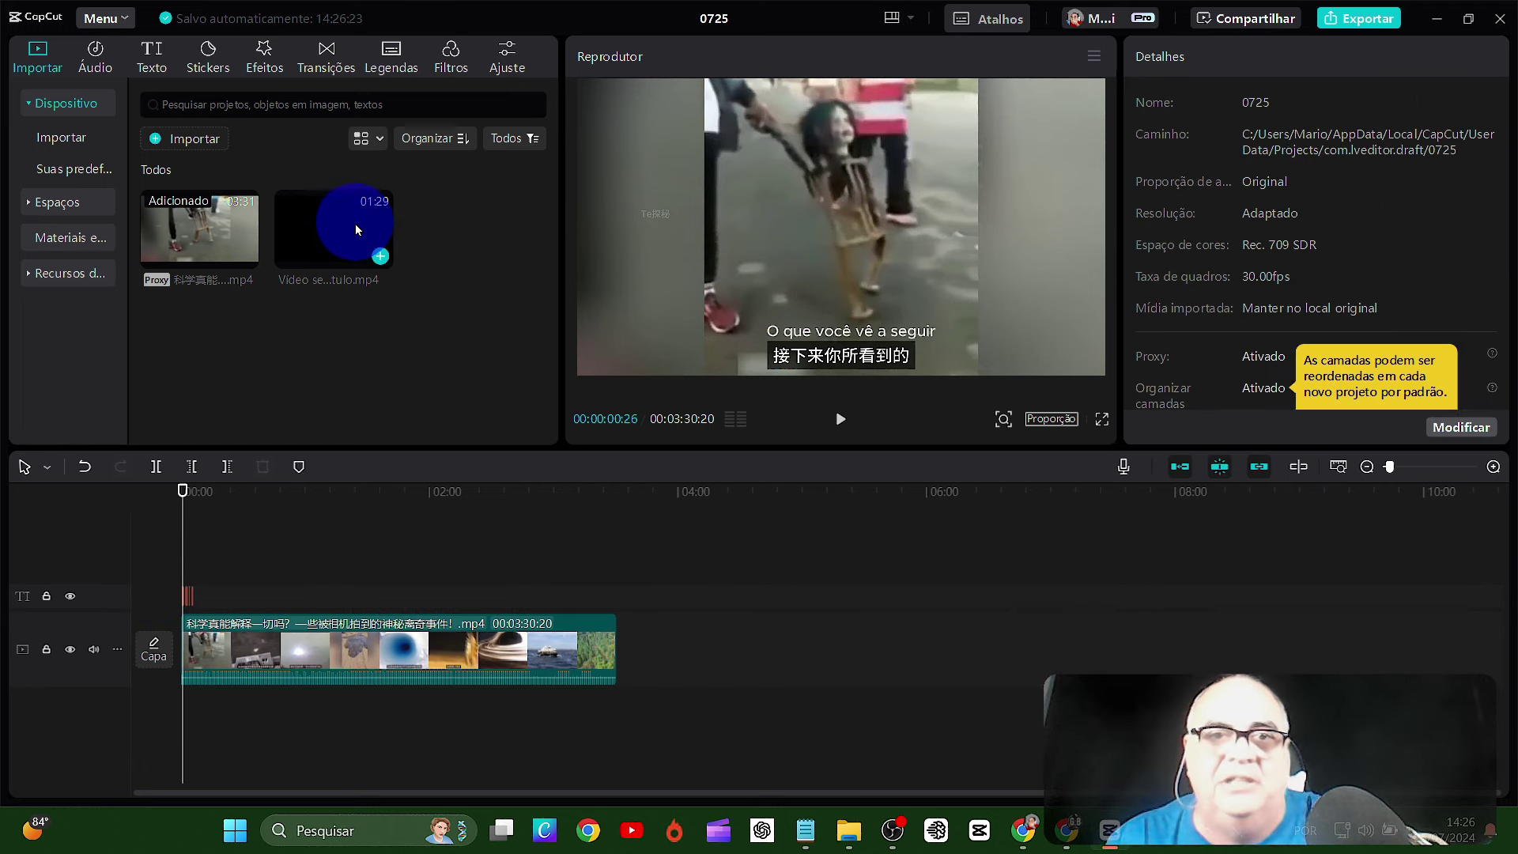
# - Select the remaining caption clips at the start of the timeline and delete them
pyautogui.moveTo(355, 228); pyautogui.dragTo(237, 357)
pyautogui.moveTo(237, 581); pyautogui.dragTo(150, 586)
pyautogui.press('Delete')
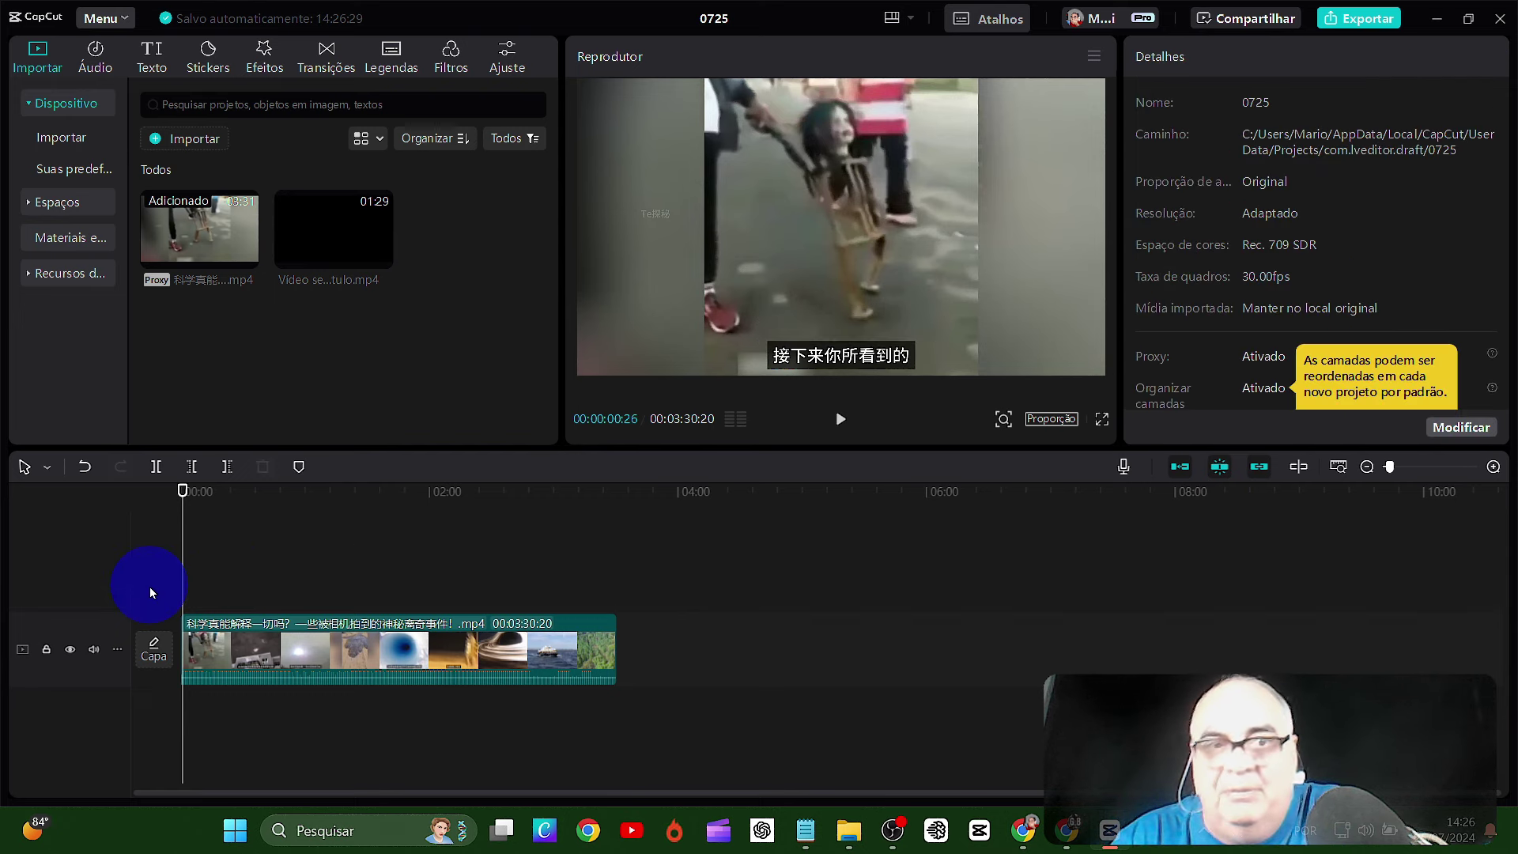
# - Place the Vídeo sem título narration clip on a track above the Chinese video, aligned with its start
pyautogui.moveTo(348, 230); pyautogui.dragTo(187, 592)
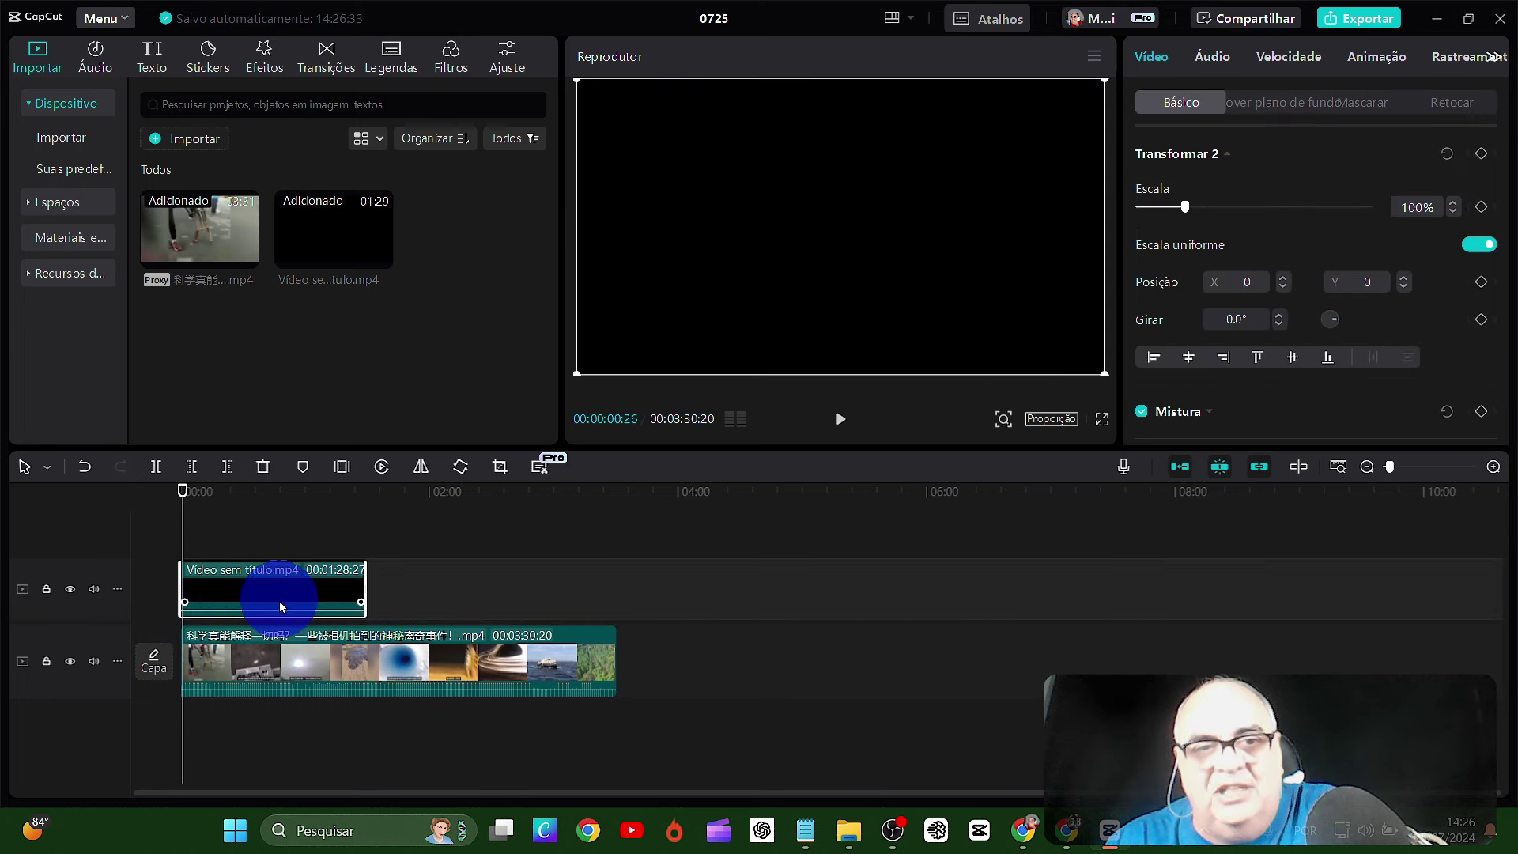
pyautogui.click(406, 657)
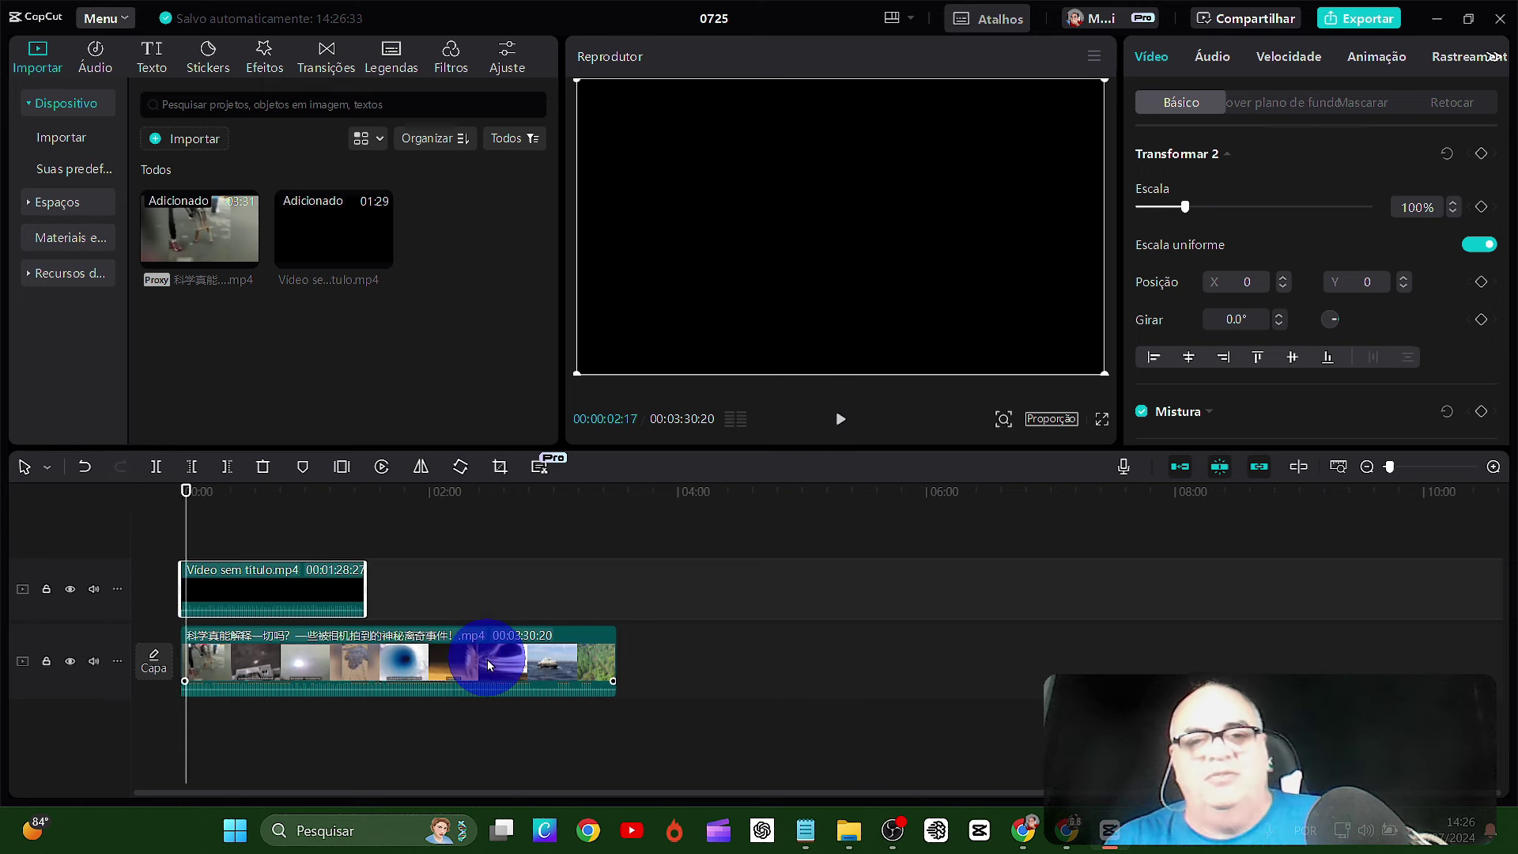
# - Extract the audio from the Vídeo sem título clip and delete its black video clip
pyautogui.click(308, 584)
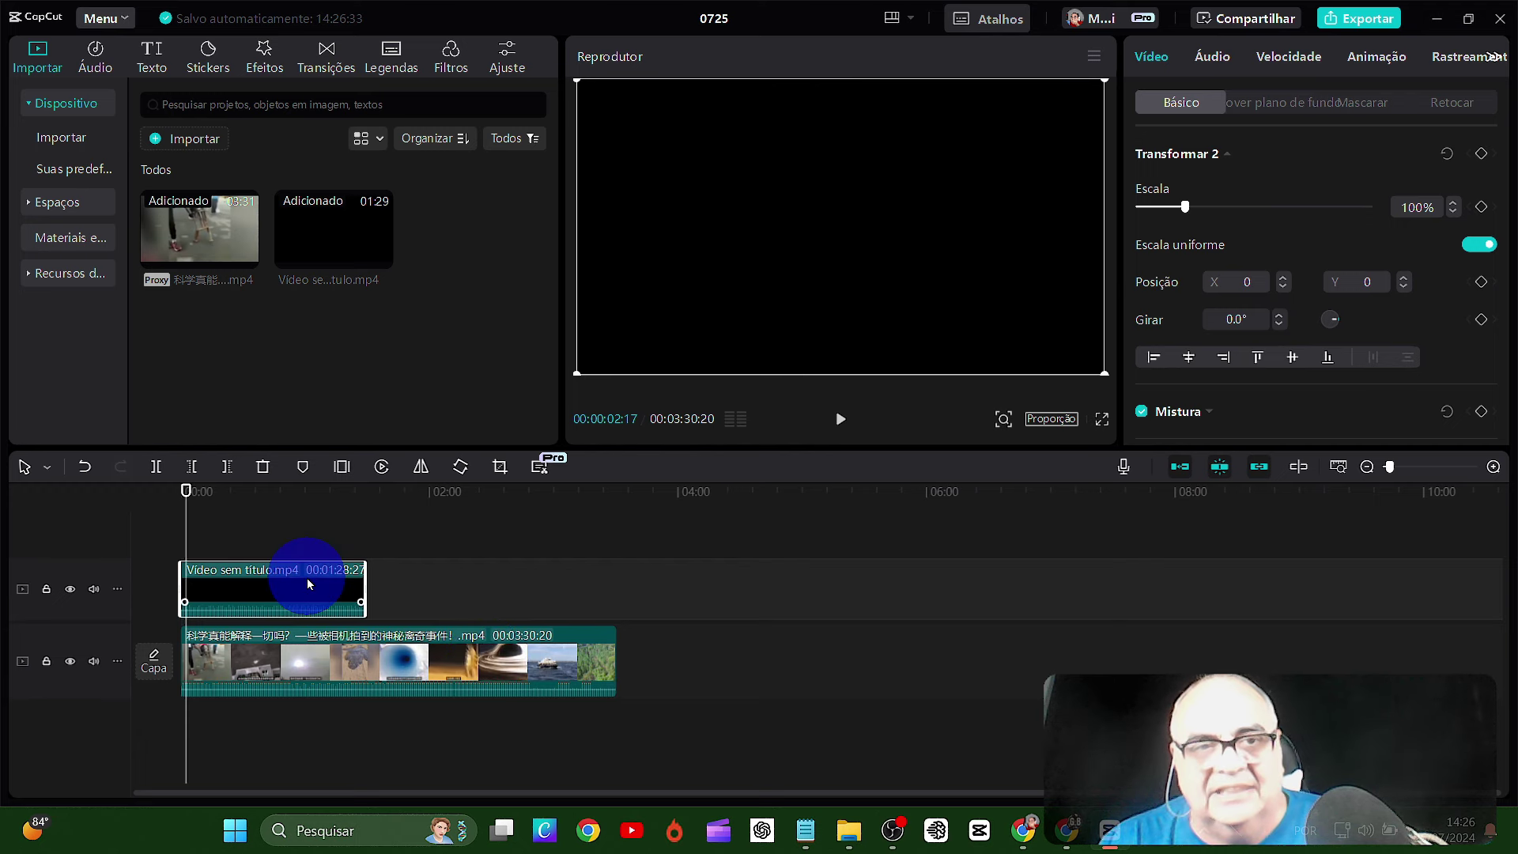
pyautogui.rightClick(309, 583)
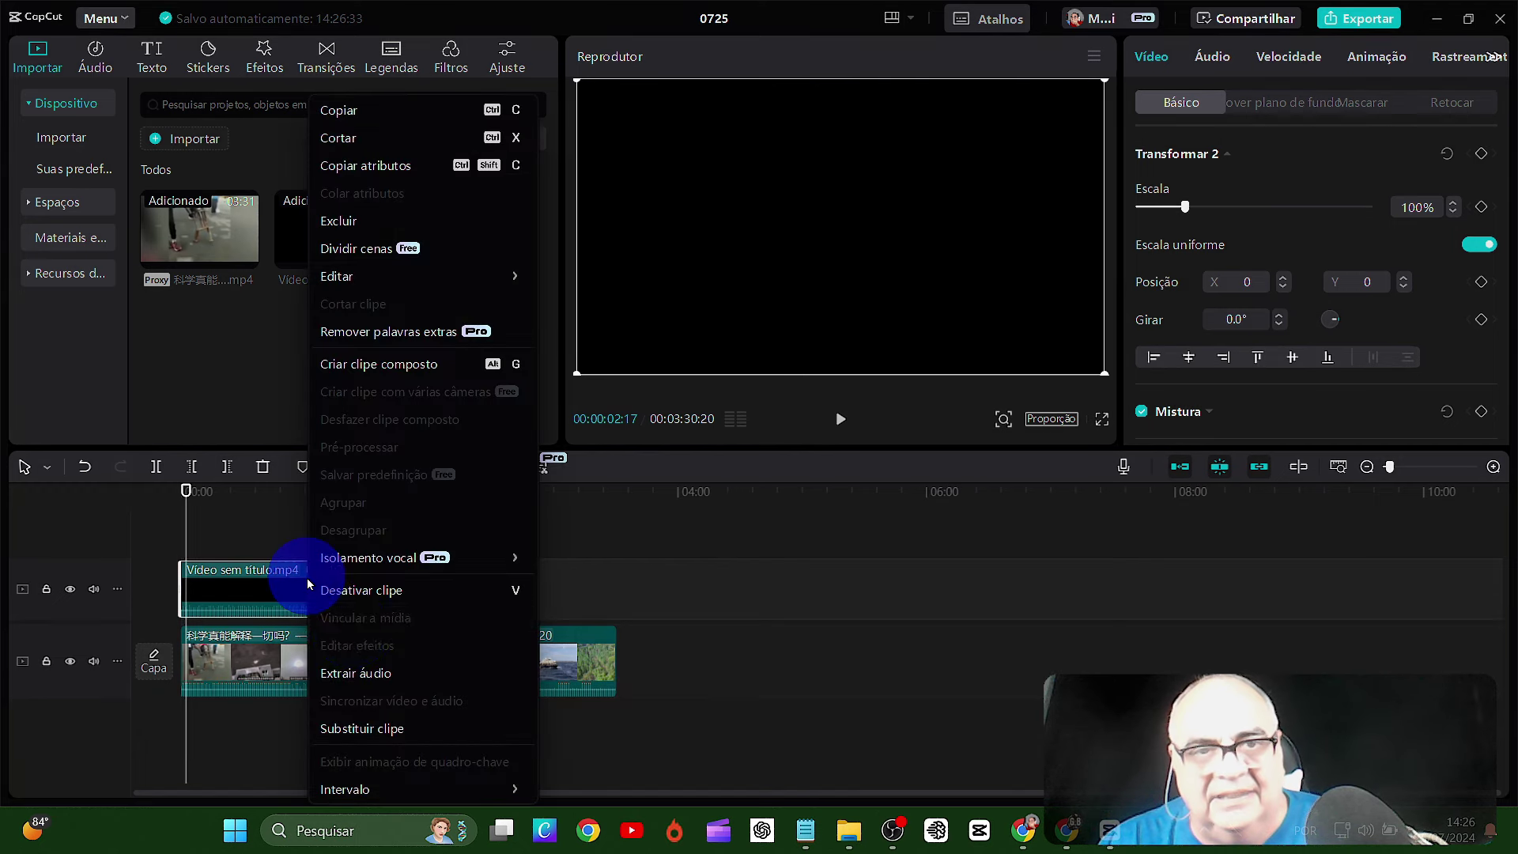
pyautogui.click(399, 680)
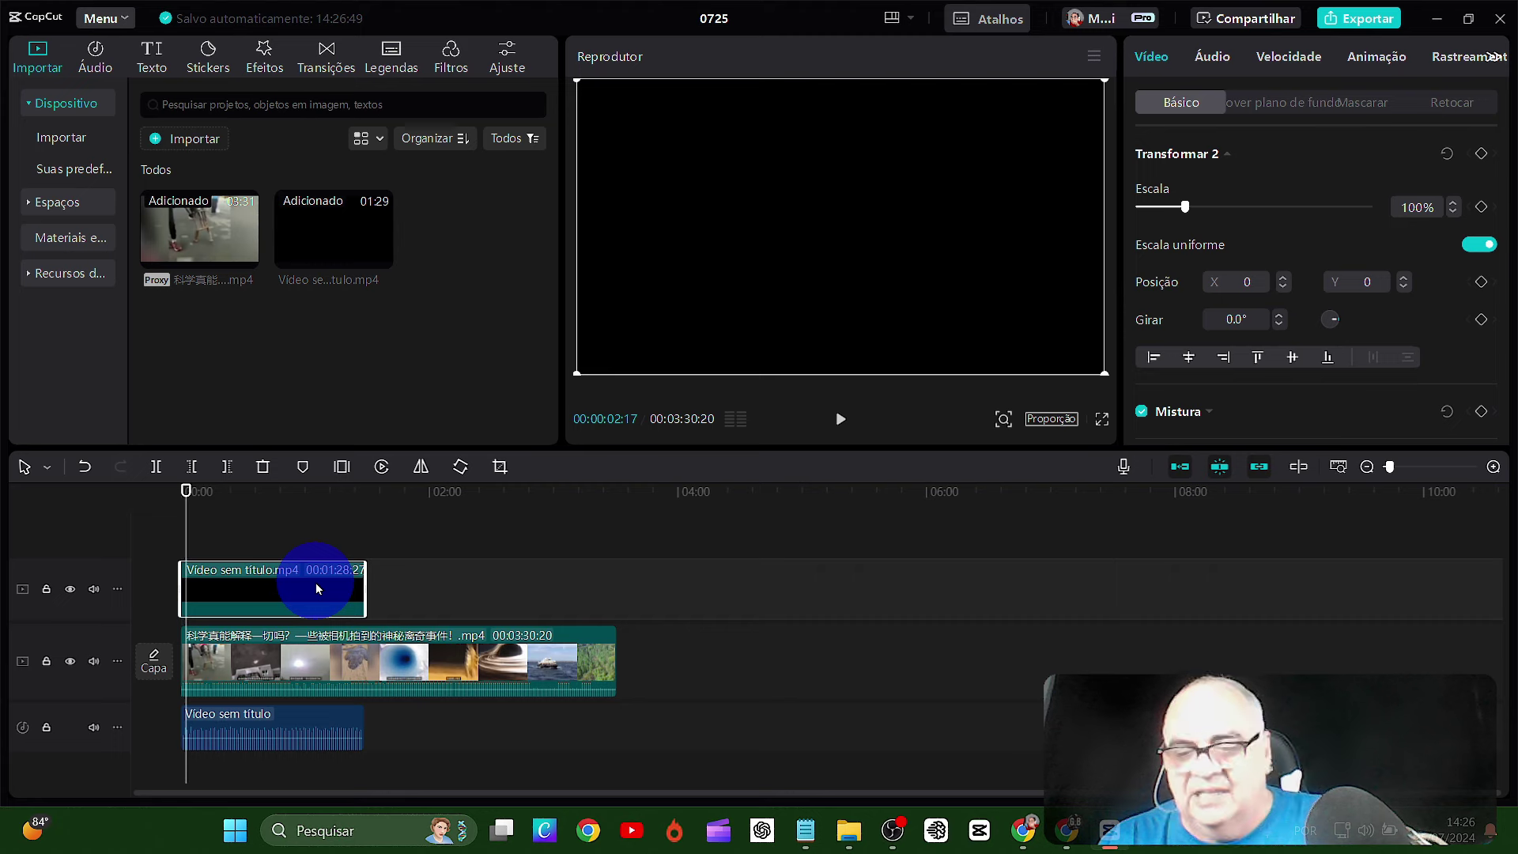
pyautogui.press('Delete')
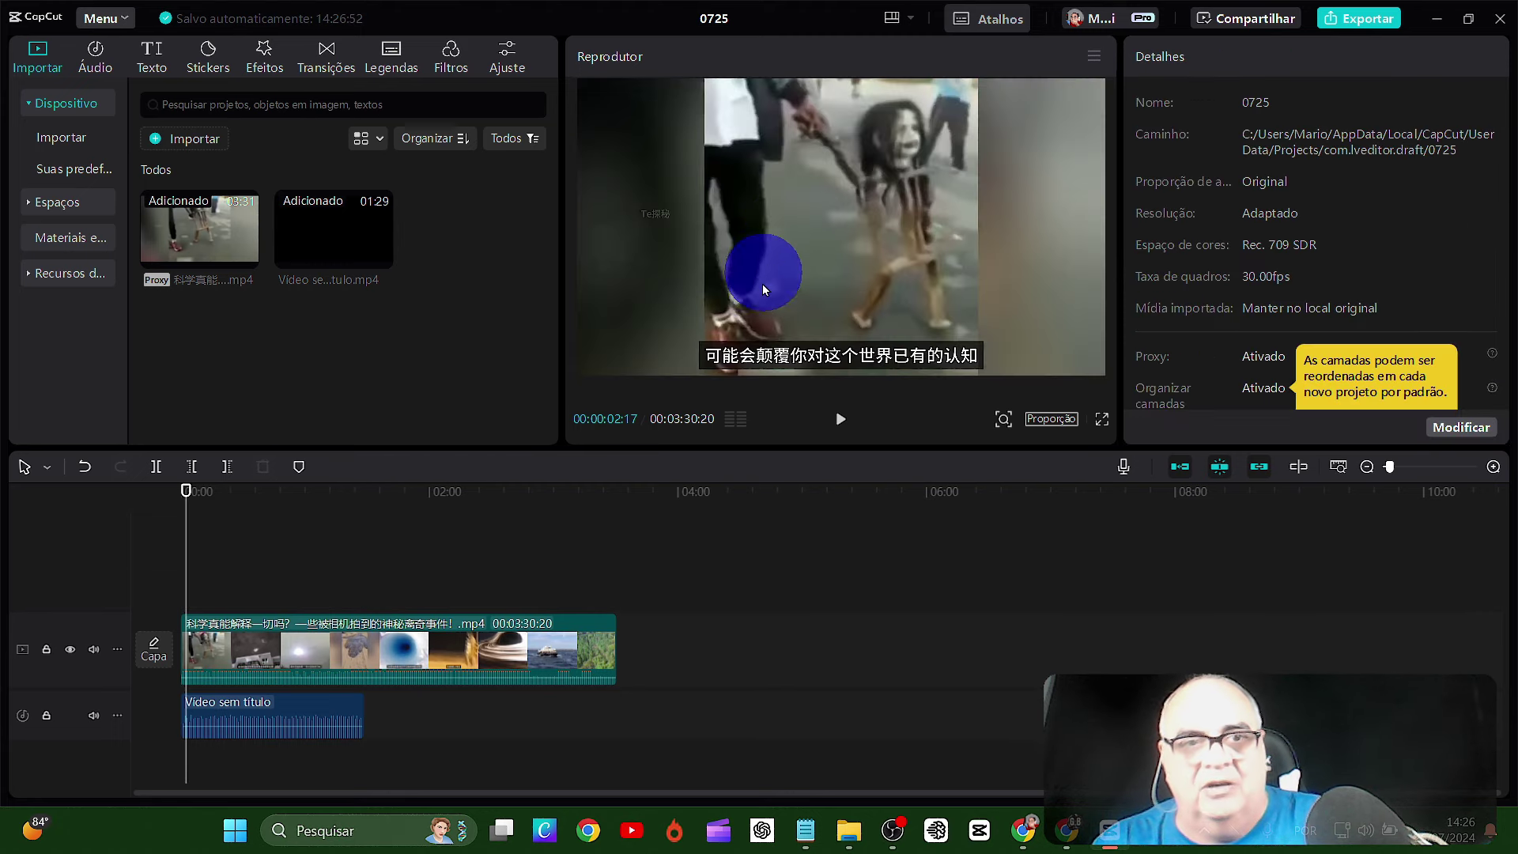
# - Play the first second of the project from the start to hear the narration against the original sound
pyautogui.click(158, 550)
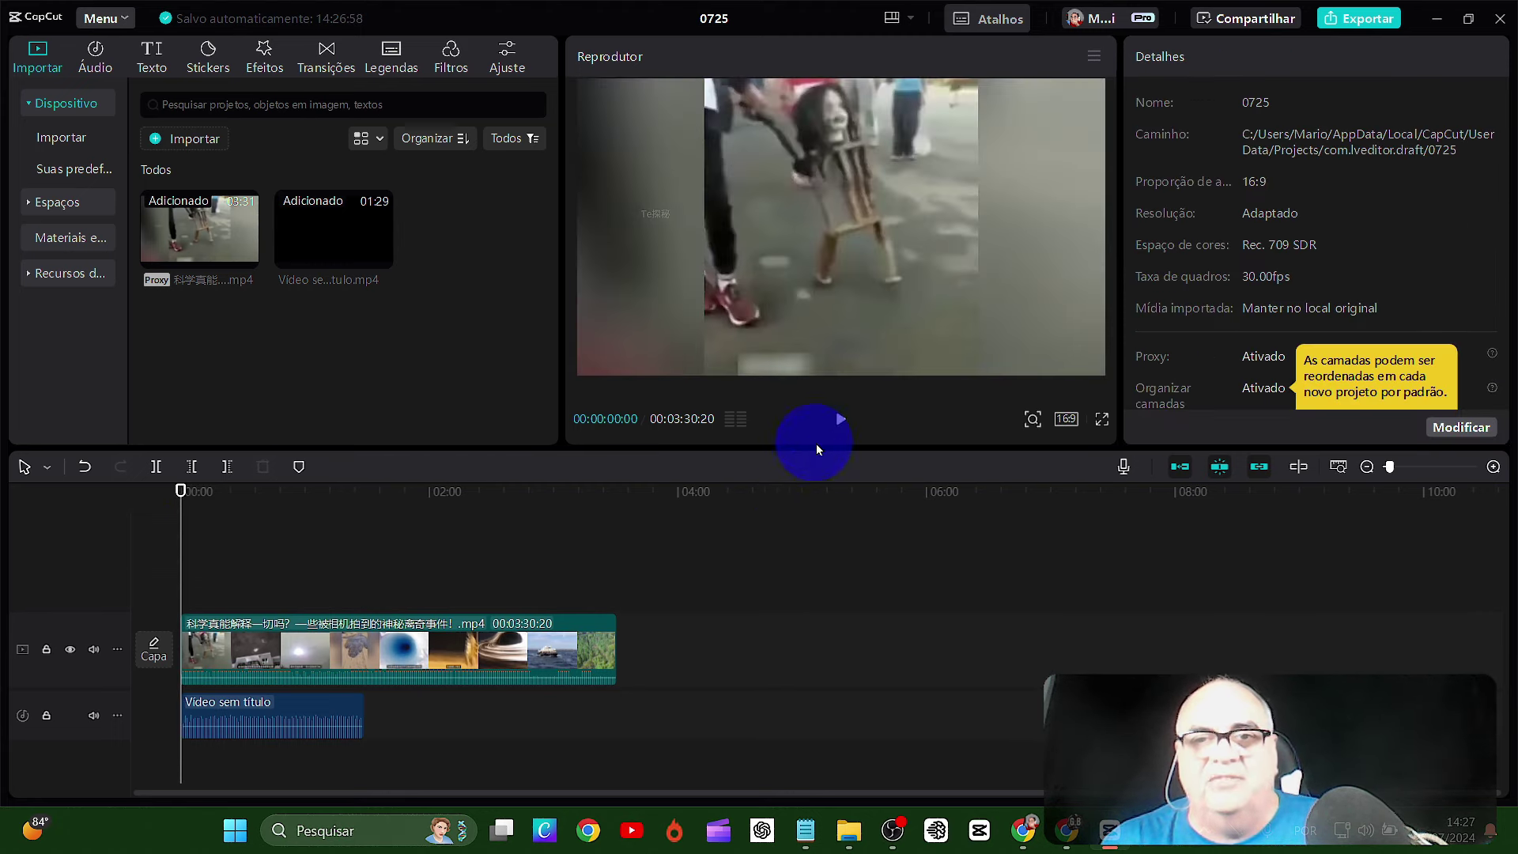
pyautogui.click(841, 419)
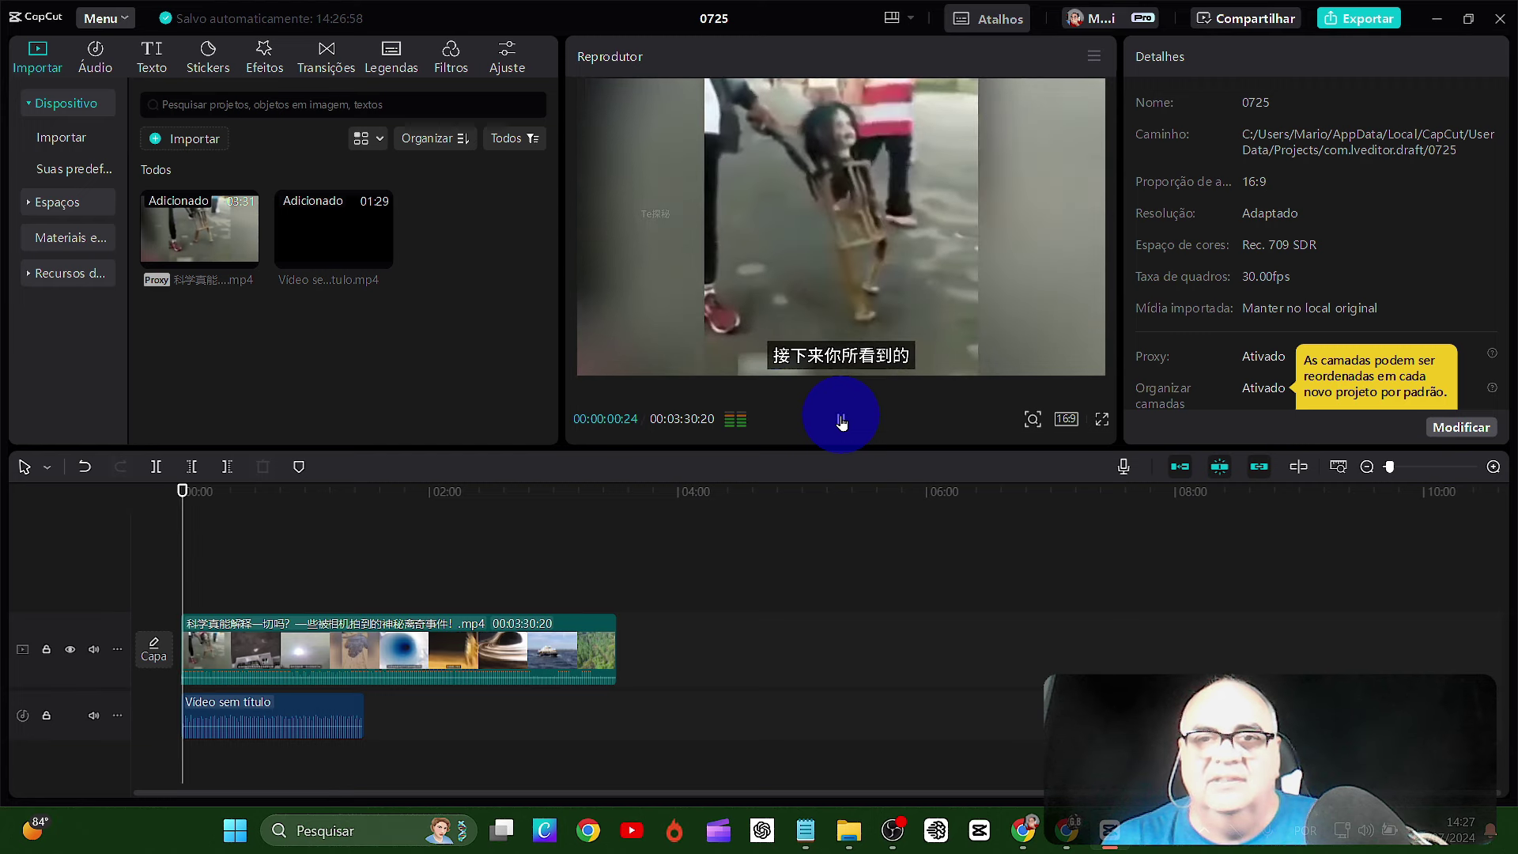
pyautogui.click(841, 419)
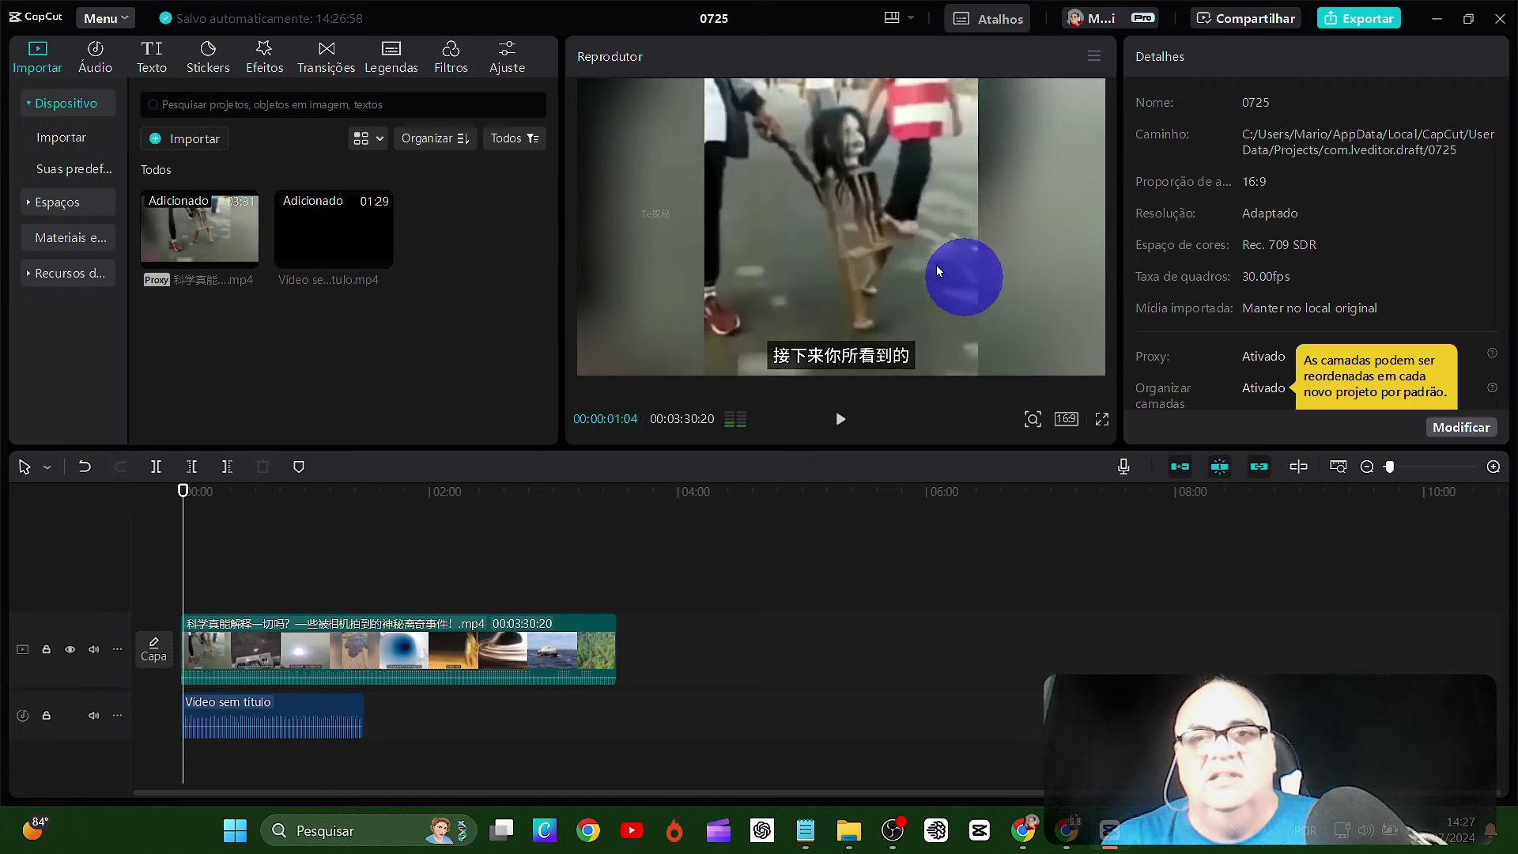
# - Extract the Chinese video's audio and delete it, then play the opening seconds to check the sound
pyautogui.rightClick(466, 650)
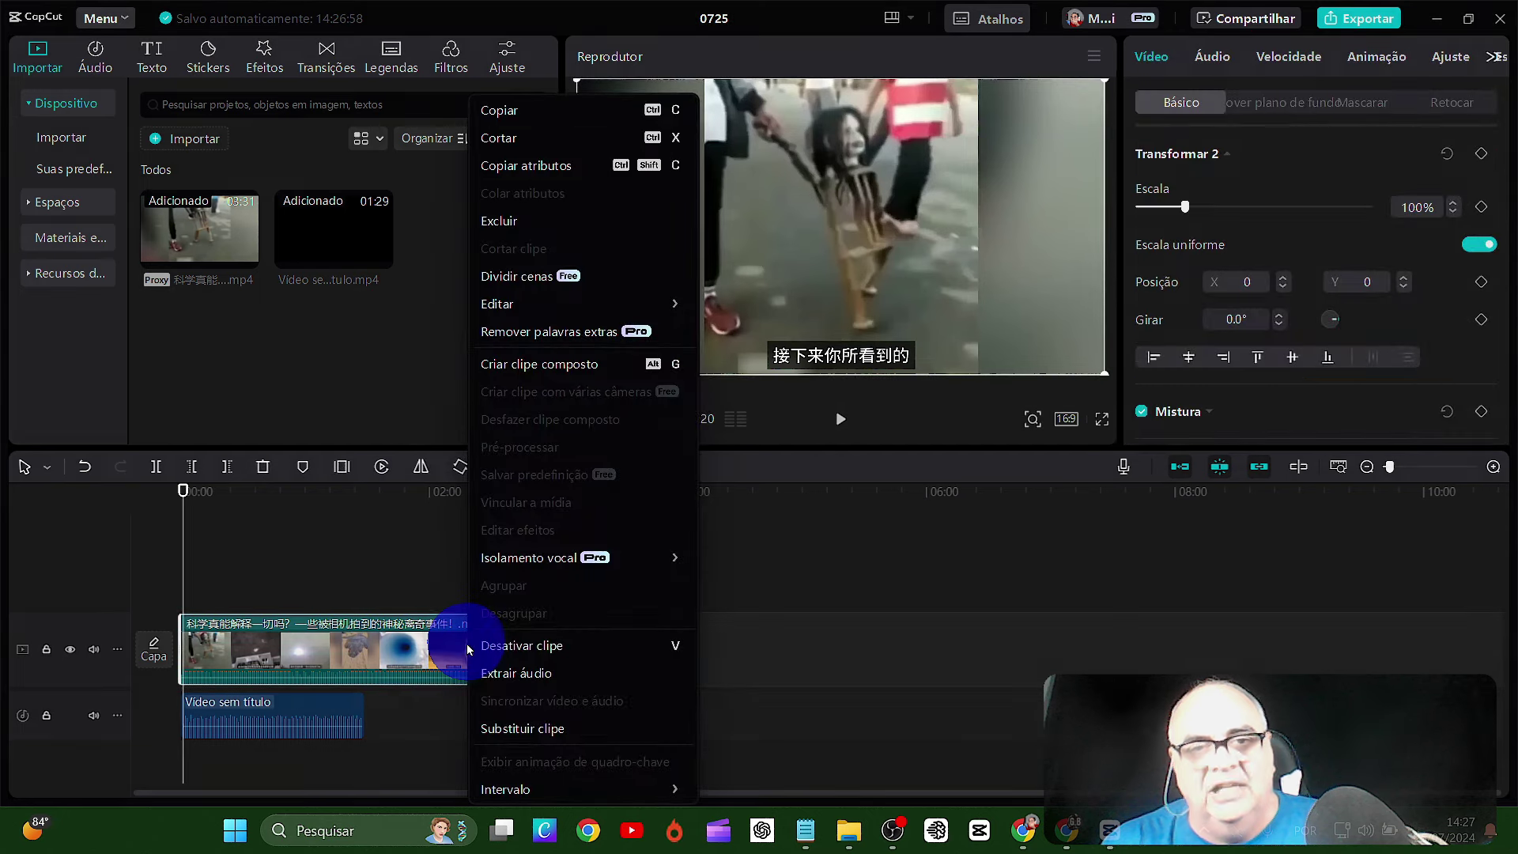
pyautogui.click(574, 677)
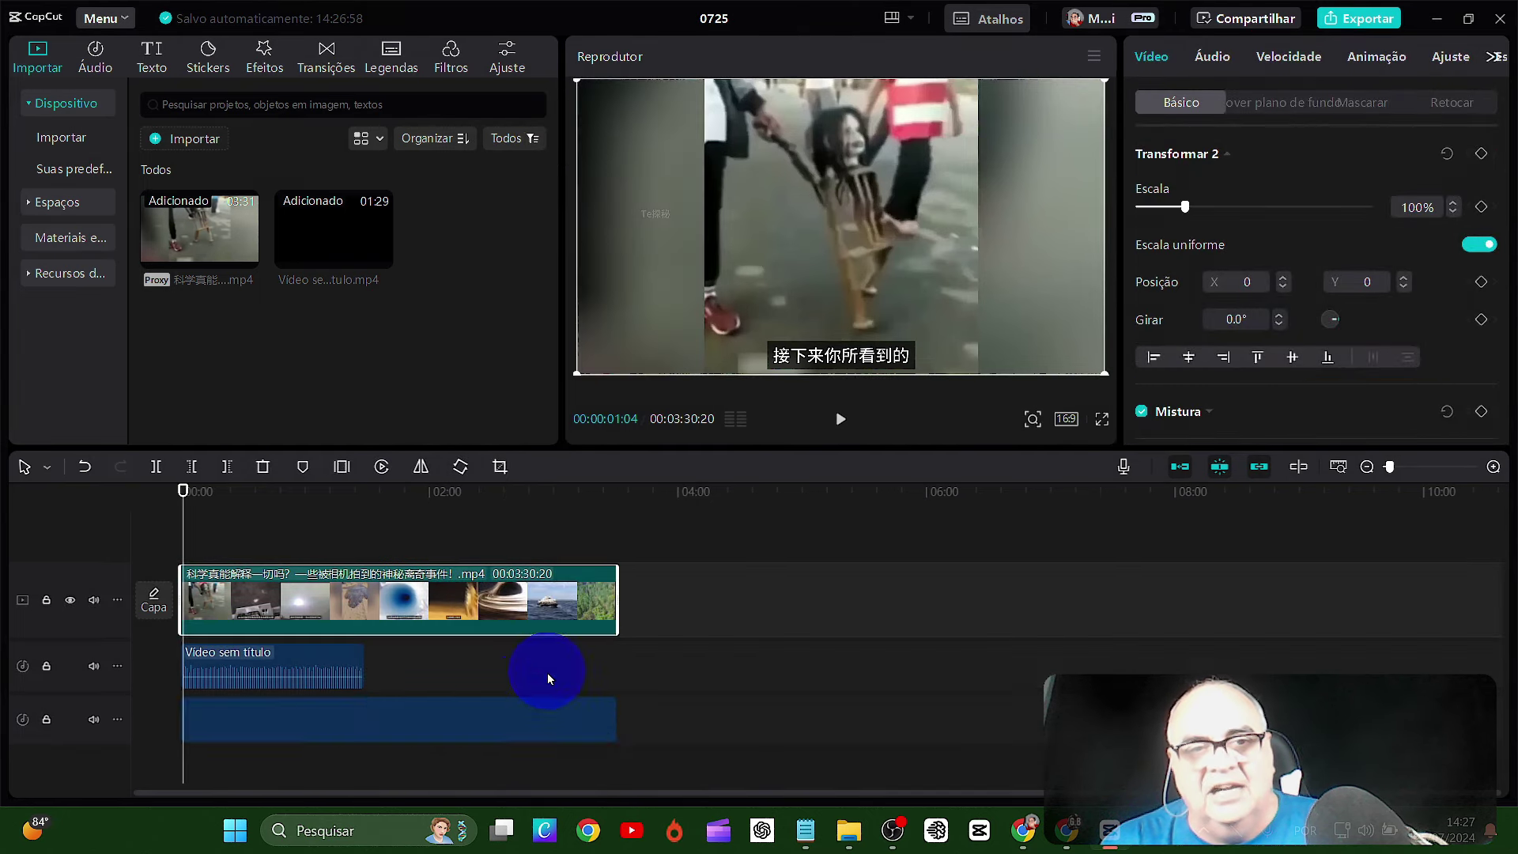
pyautogui.click(521, 711)
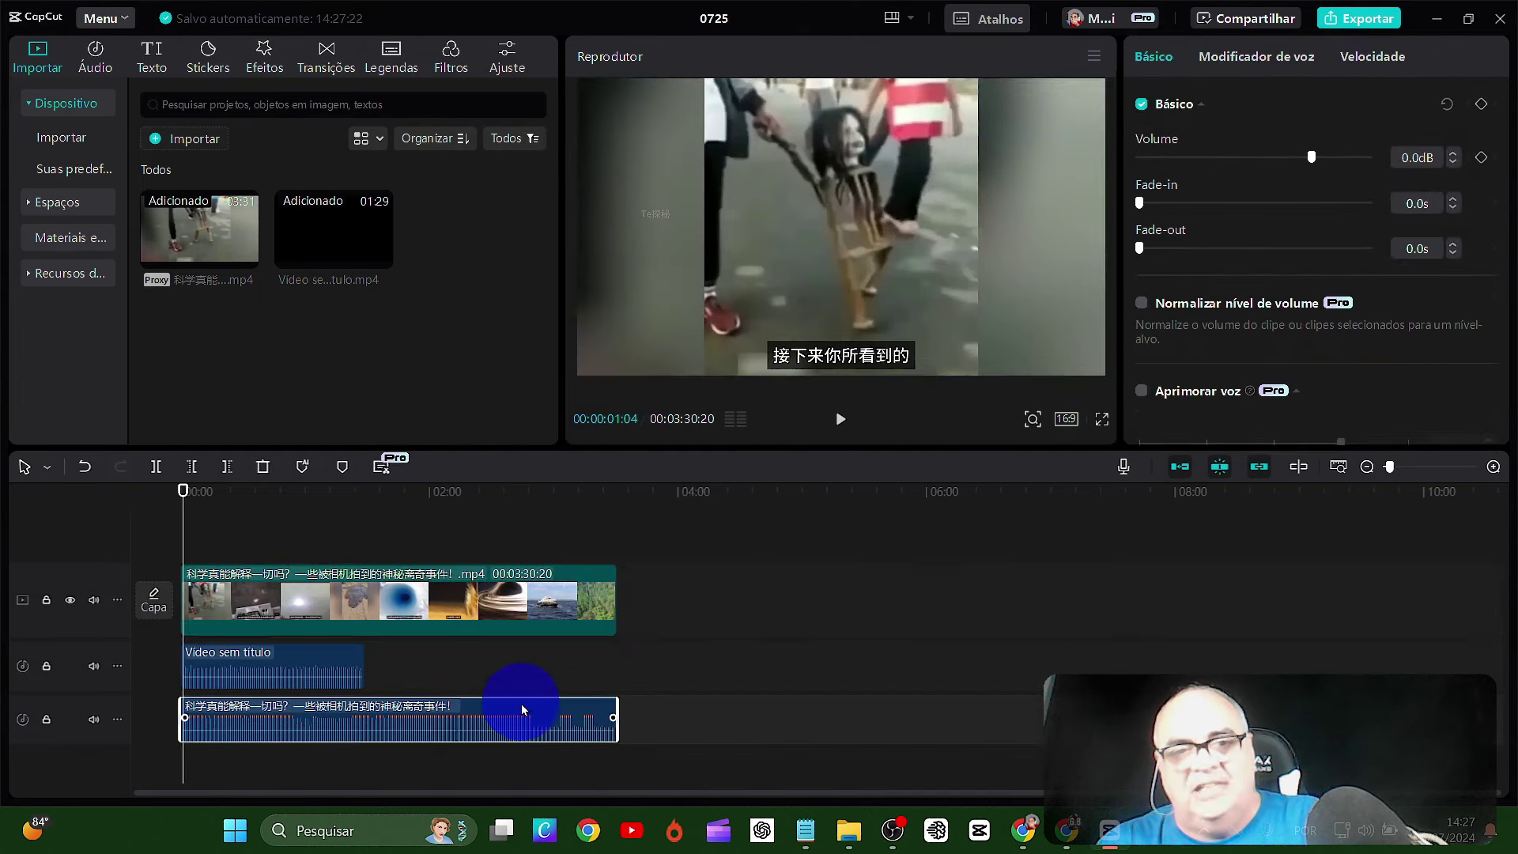
pyautogui.press('Delete')
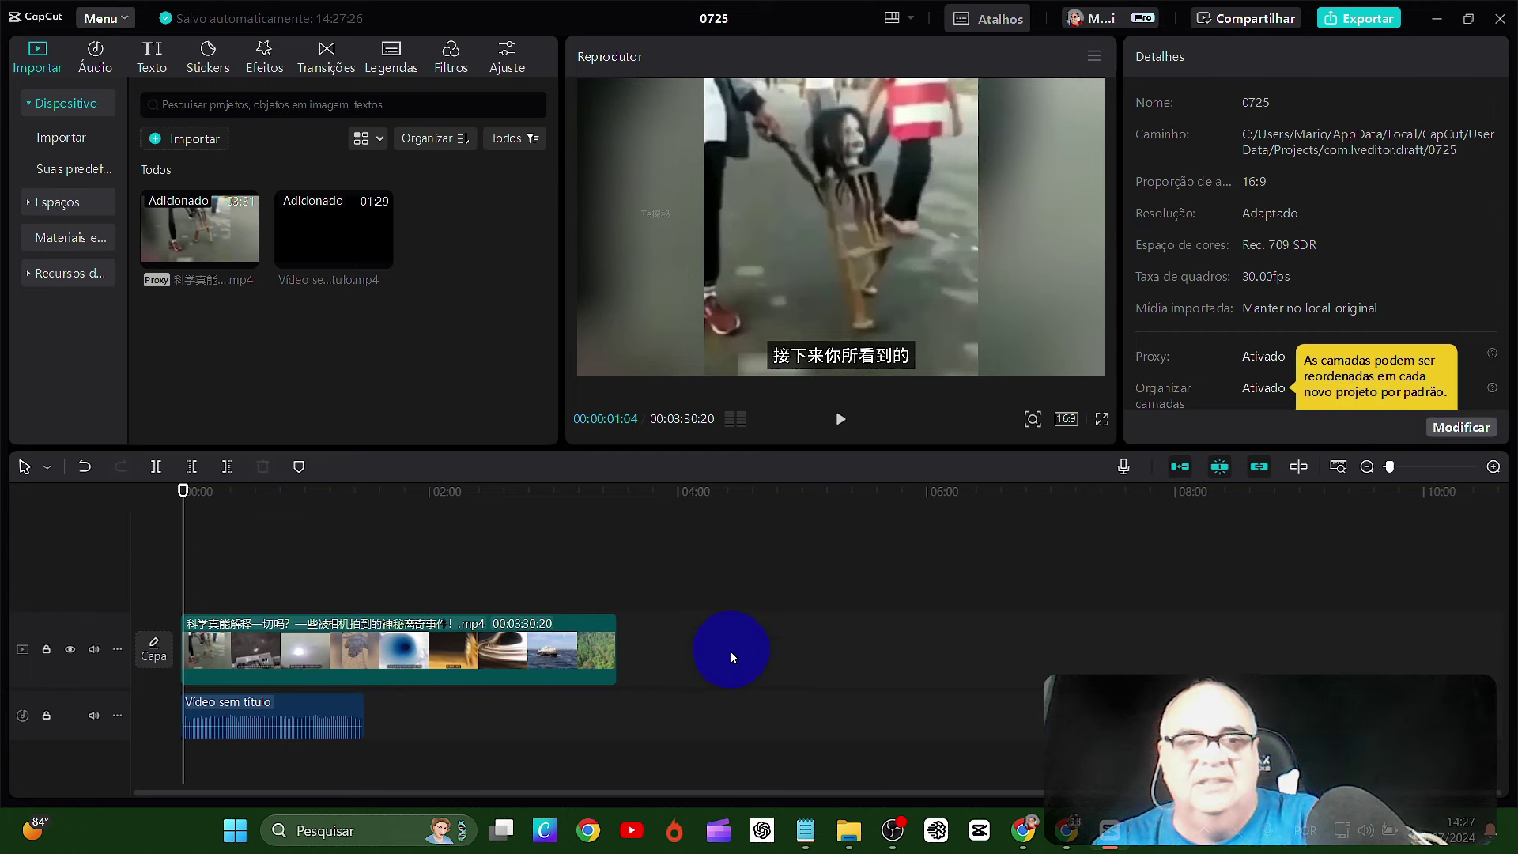
pyautogui.click(854, 419)
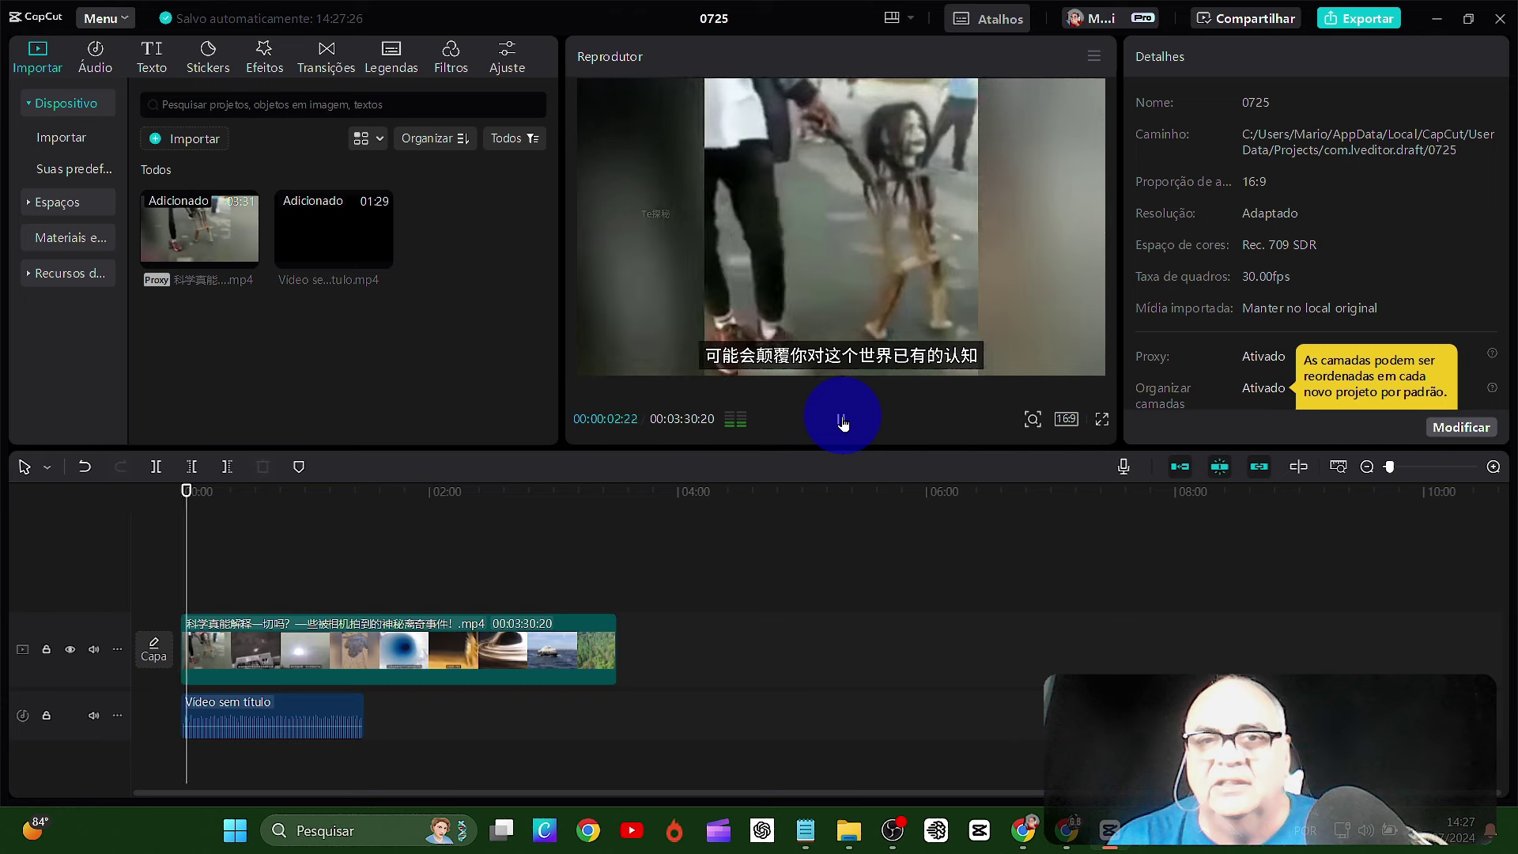
pyautogui.click(842, 420)
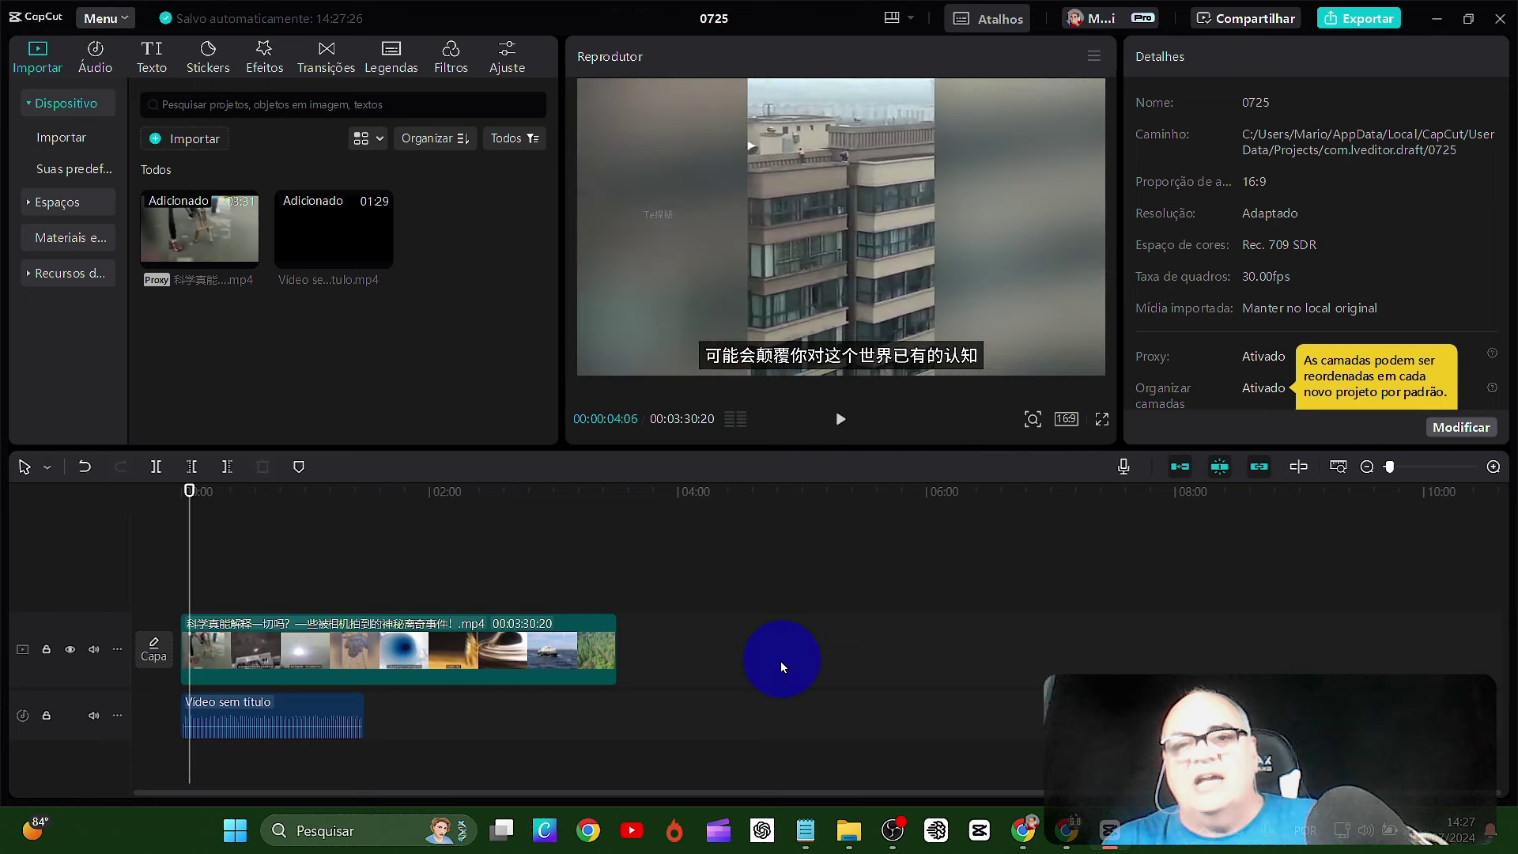
# - Set the narration audio clip's speed duration to 120.0 s
pyautogui.click(565, 644)
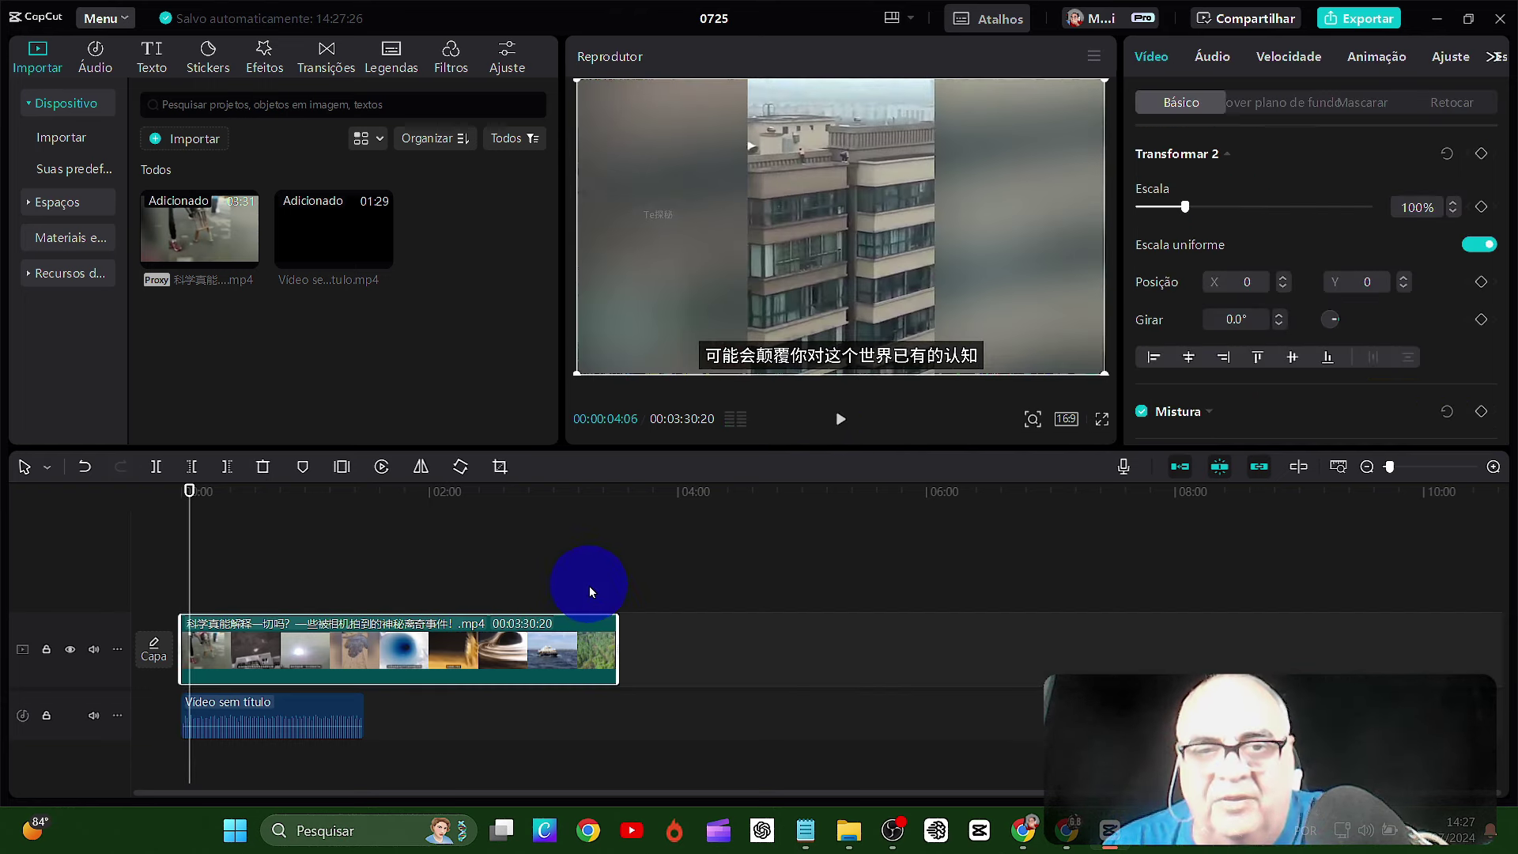
pyautogui.click(317, 712)
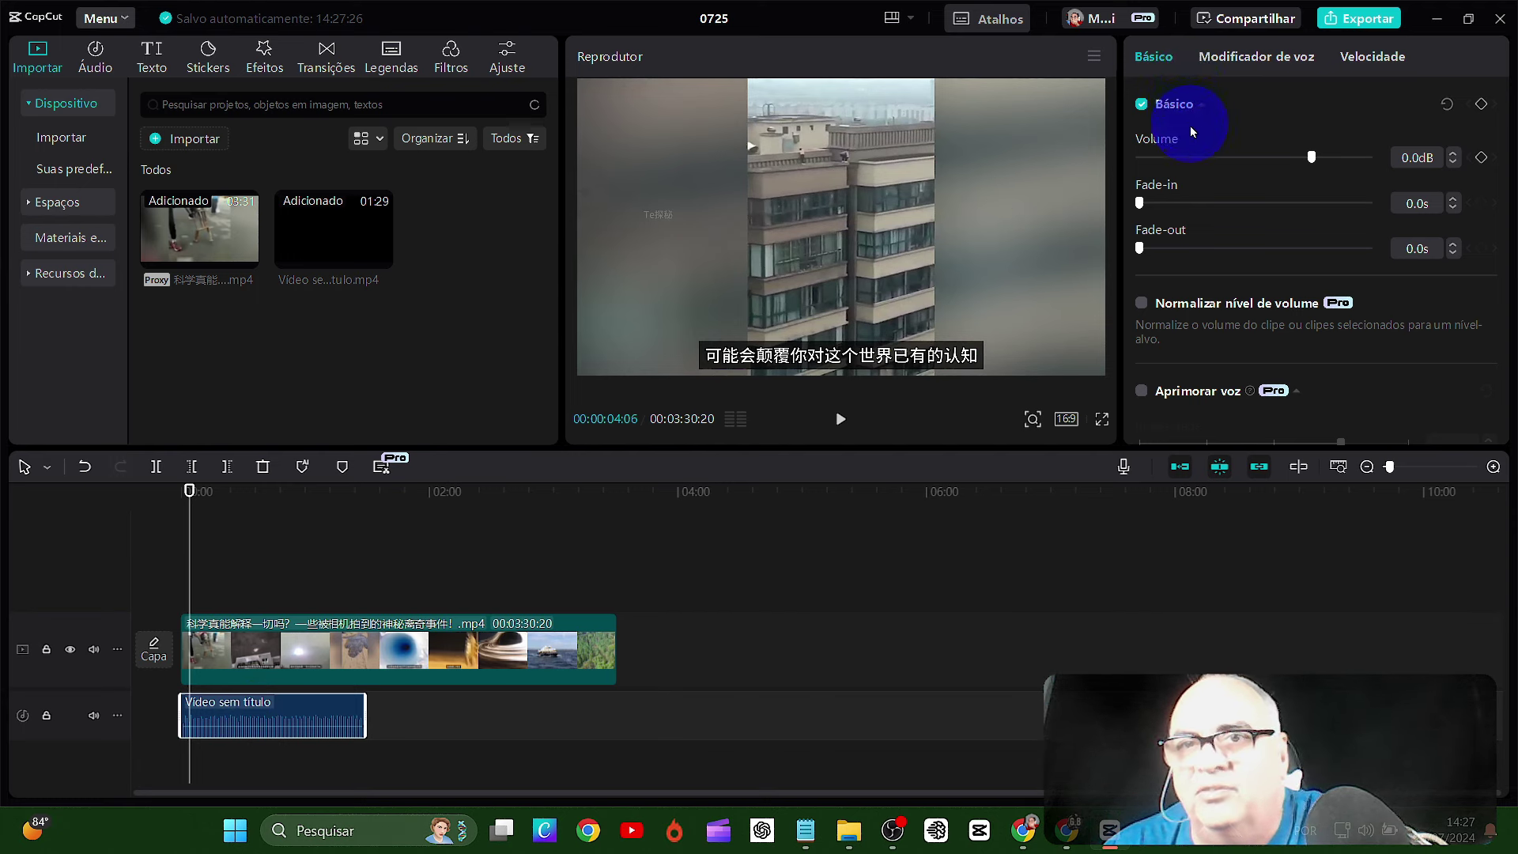
pyautogui.click(1354, 61)
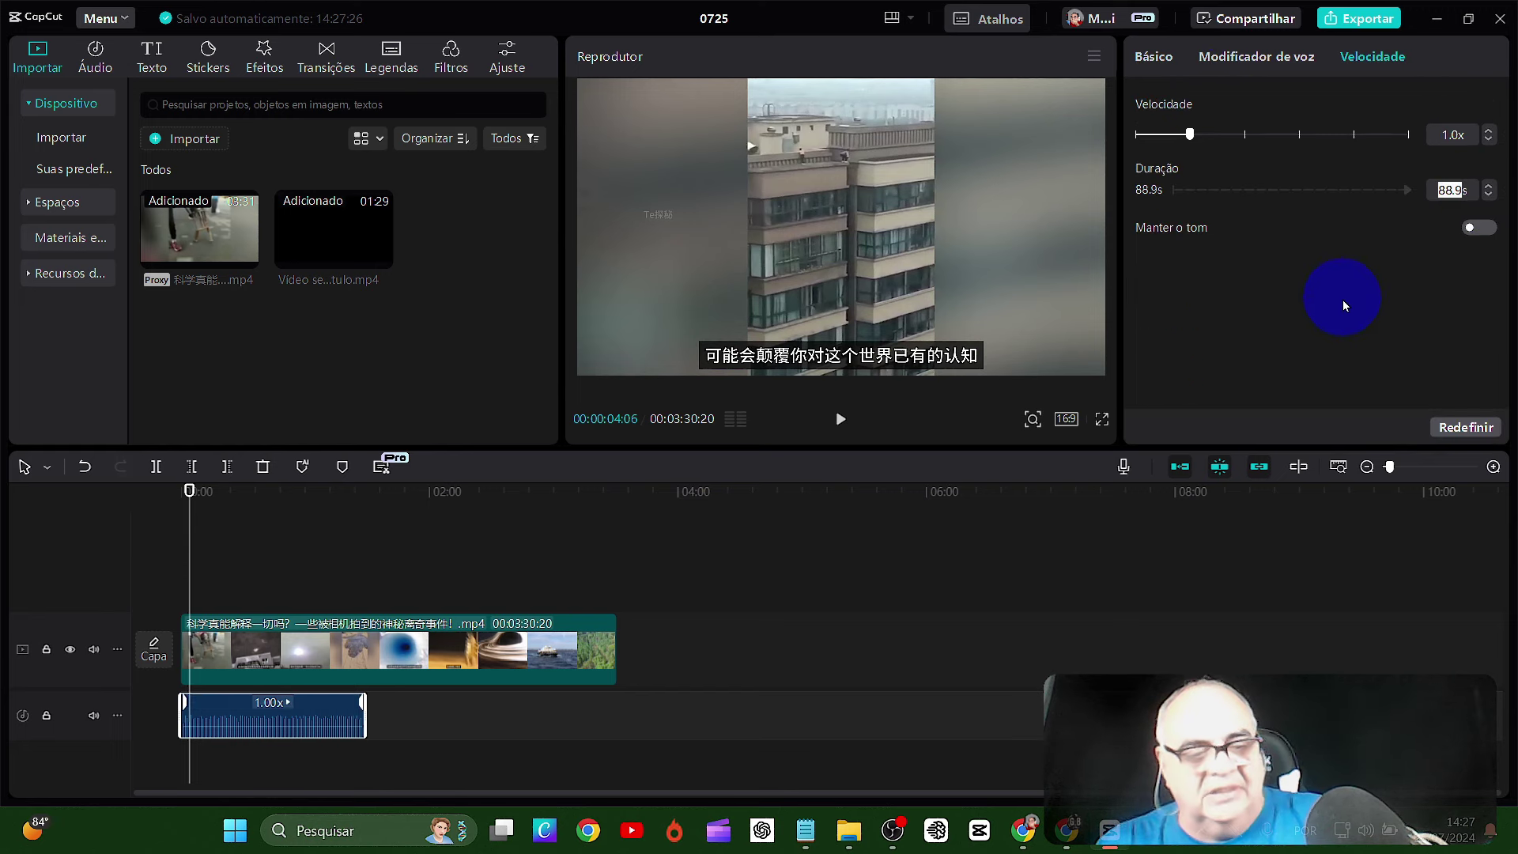
pyautogui.write('120.0s')
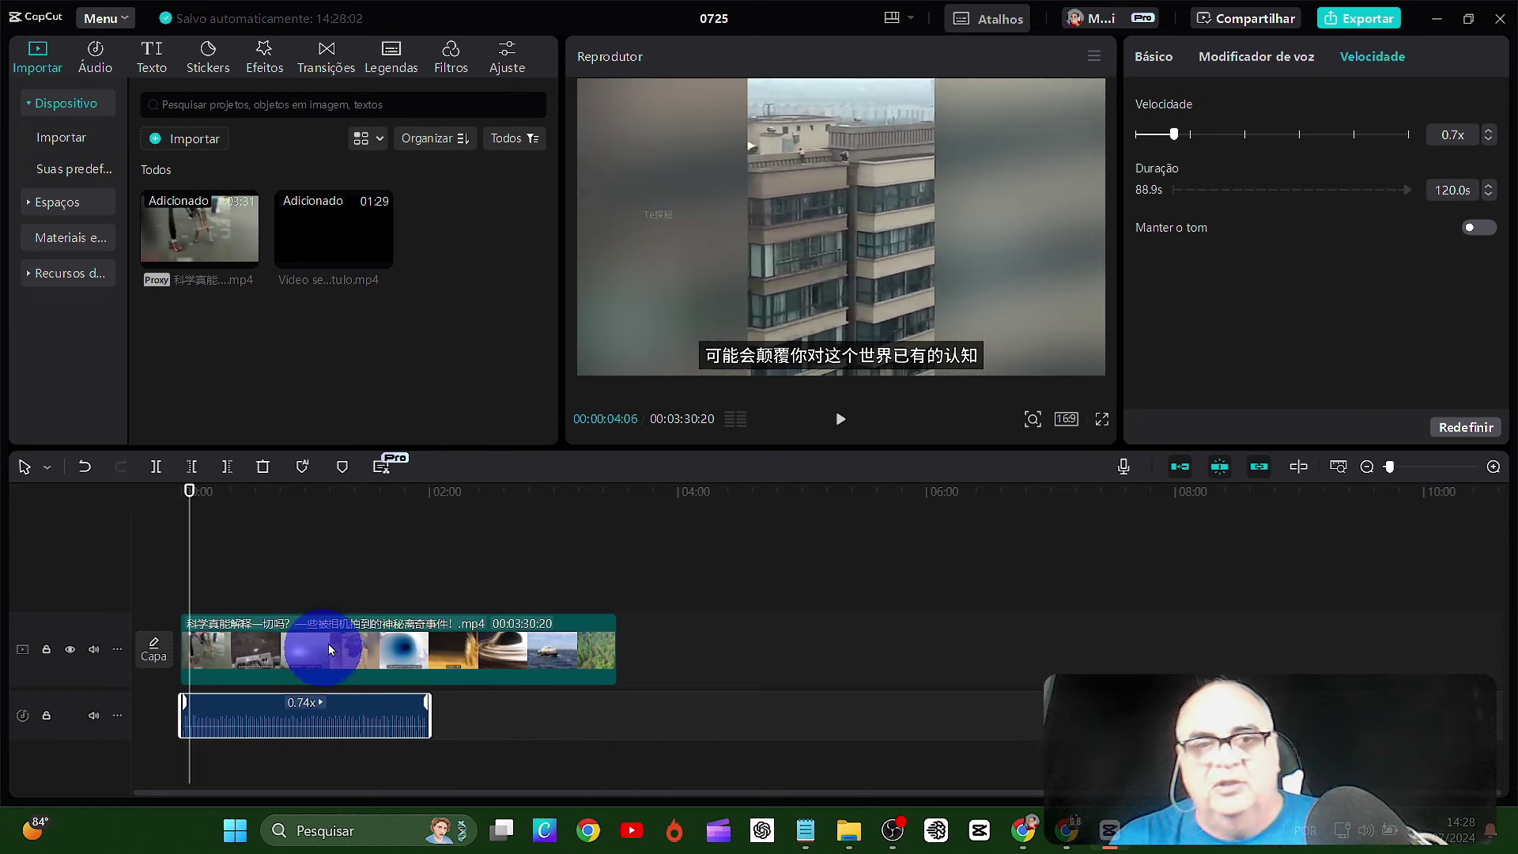
# - Set the Chinese video clip's speed duration to 120.0 s to match the narration
pyautogui.click(332, 642)
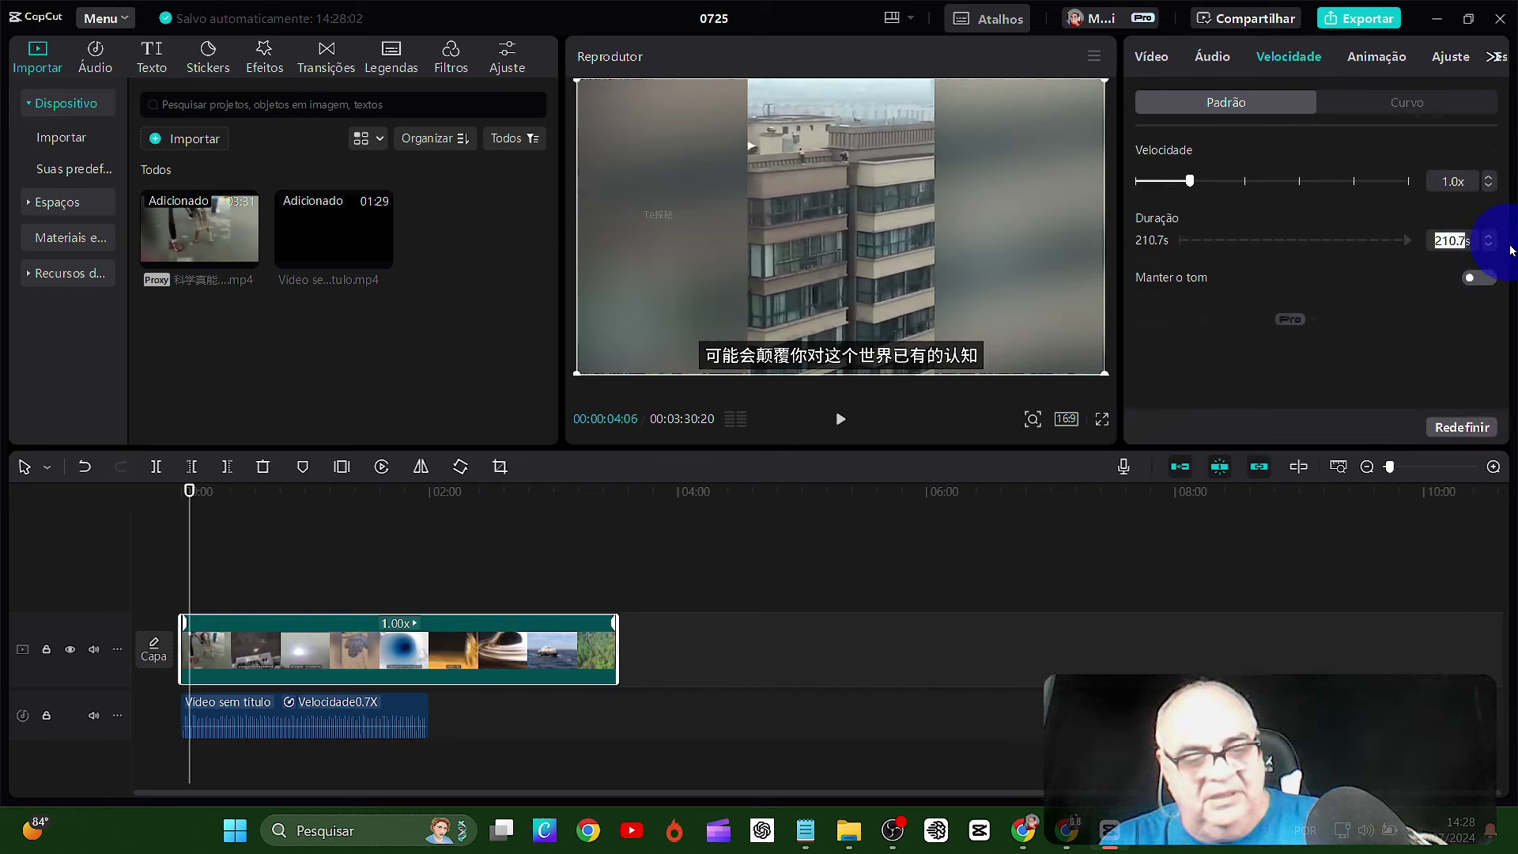
pyautogui.write('0')
pyautogui.press('Return')
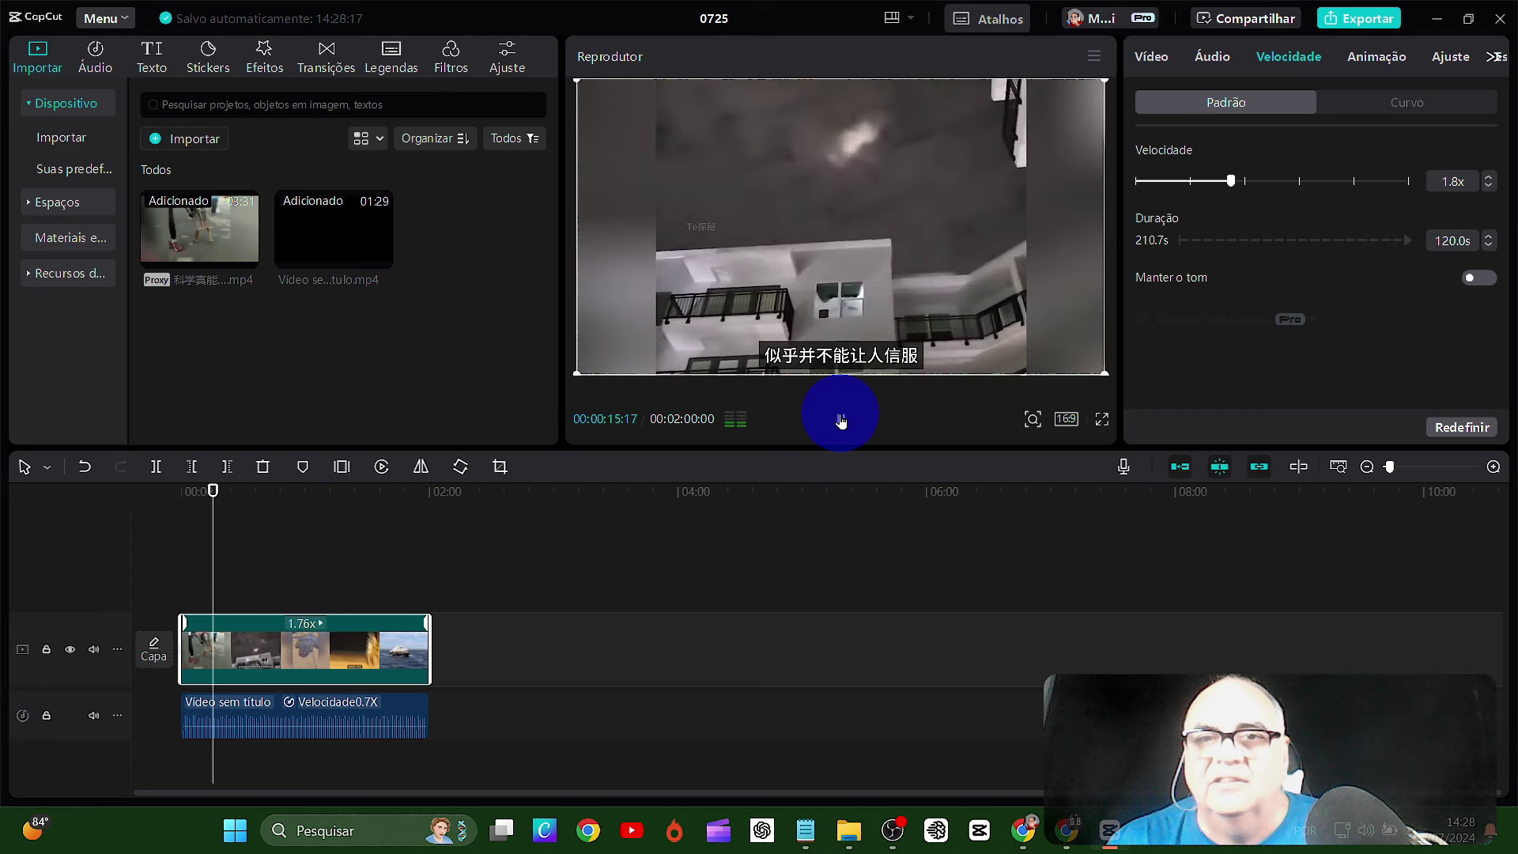
# - Play a few seconds of the retimed video and narration to check how they run together
pyautogui.click(841, 420)
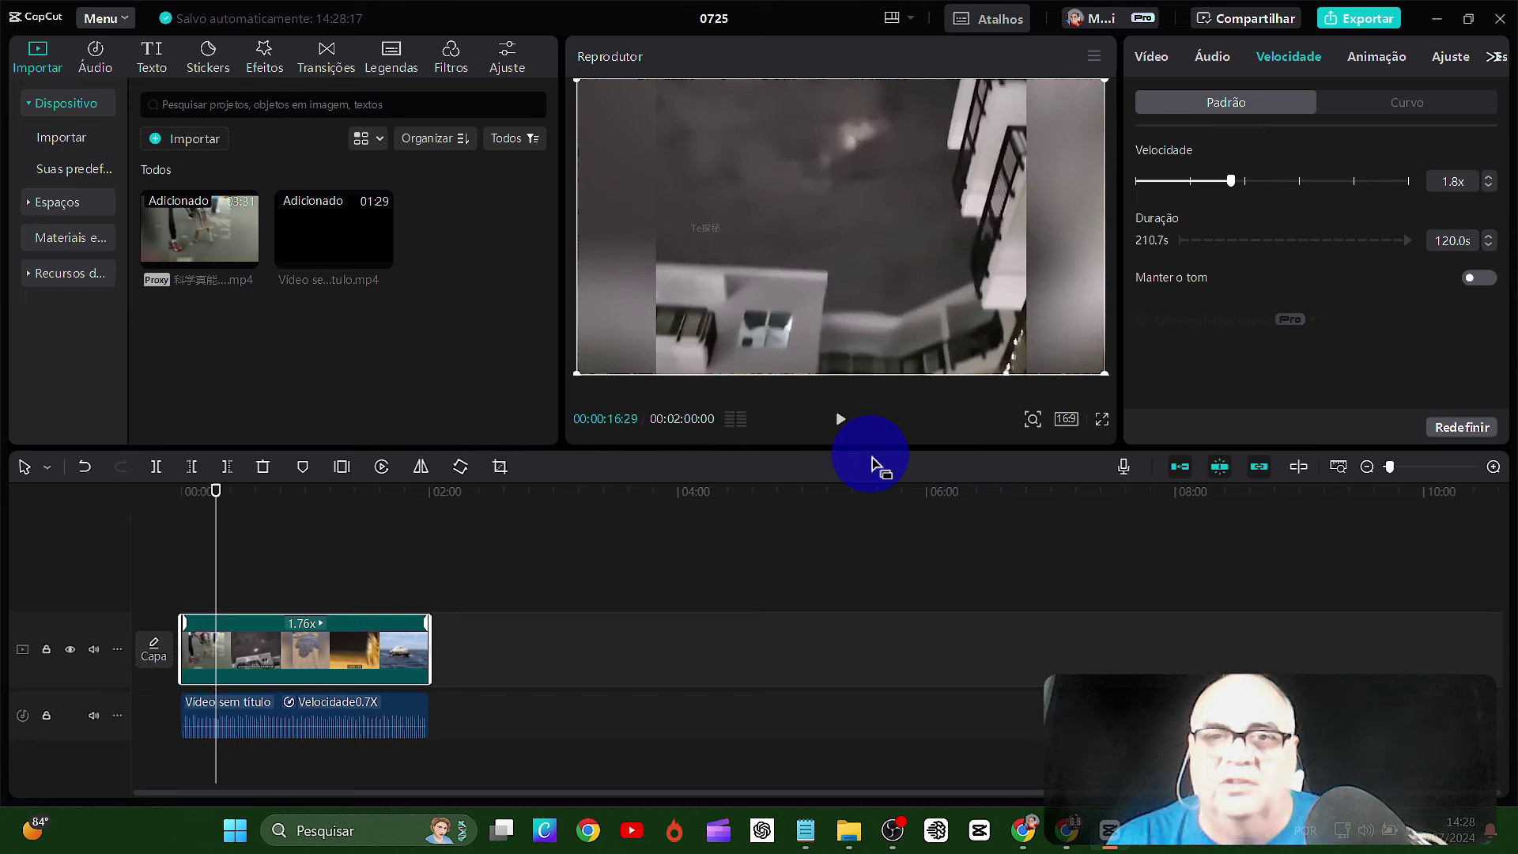
pyautogui.click(841, 420)
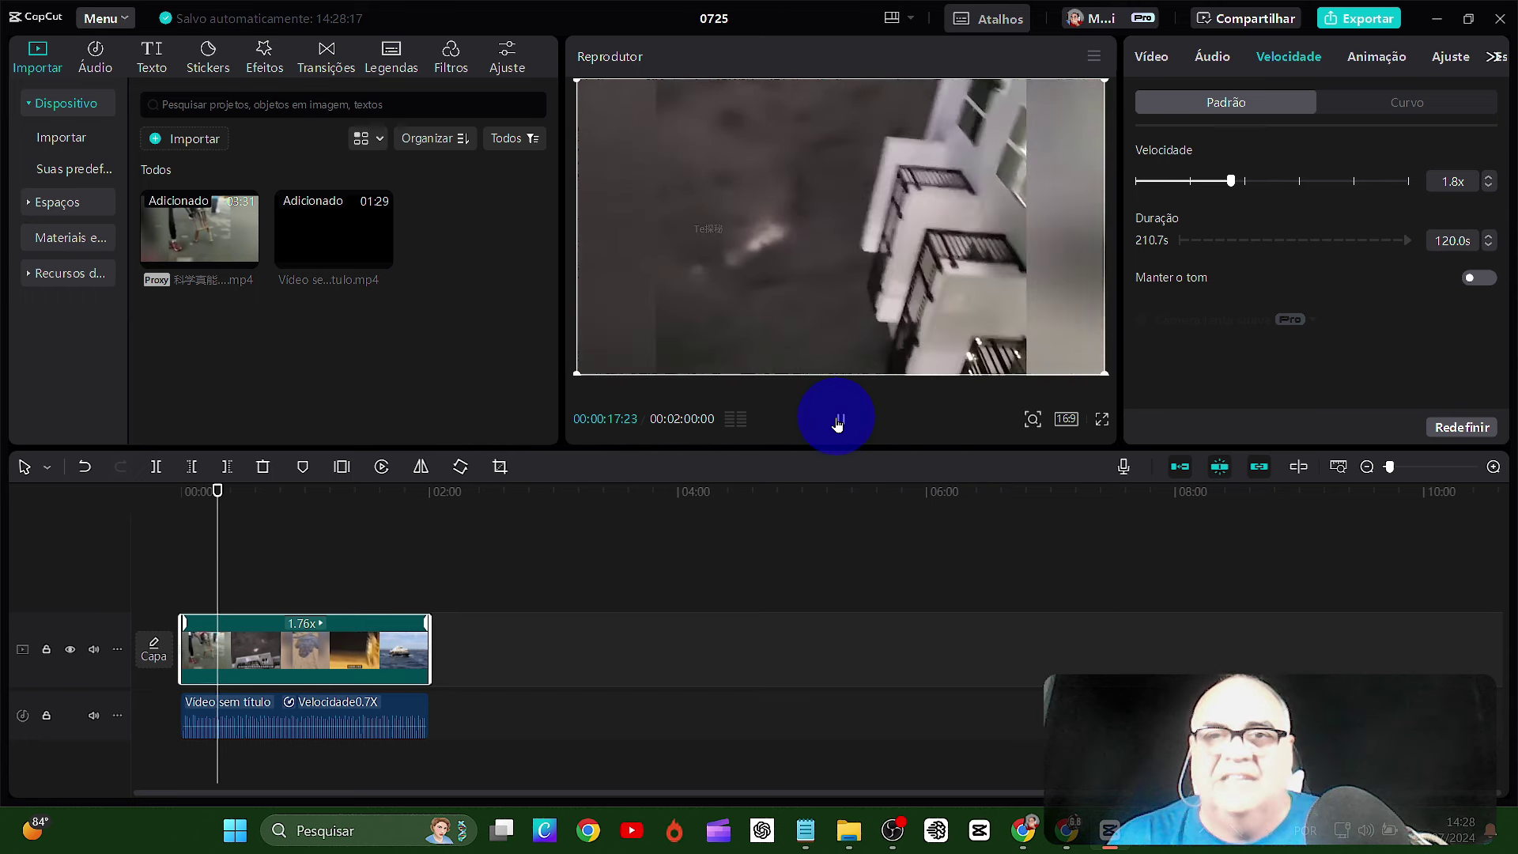
pyautogui.click(839, 419)
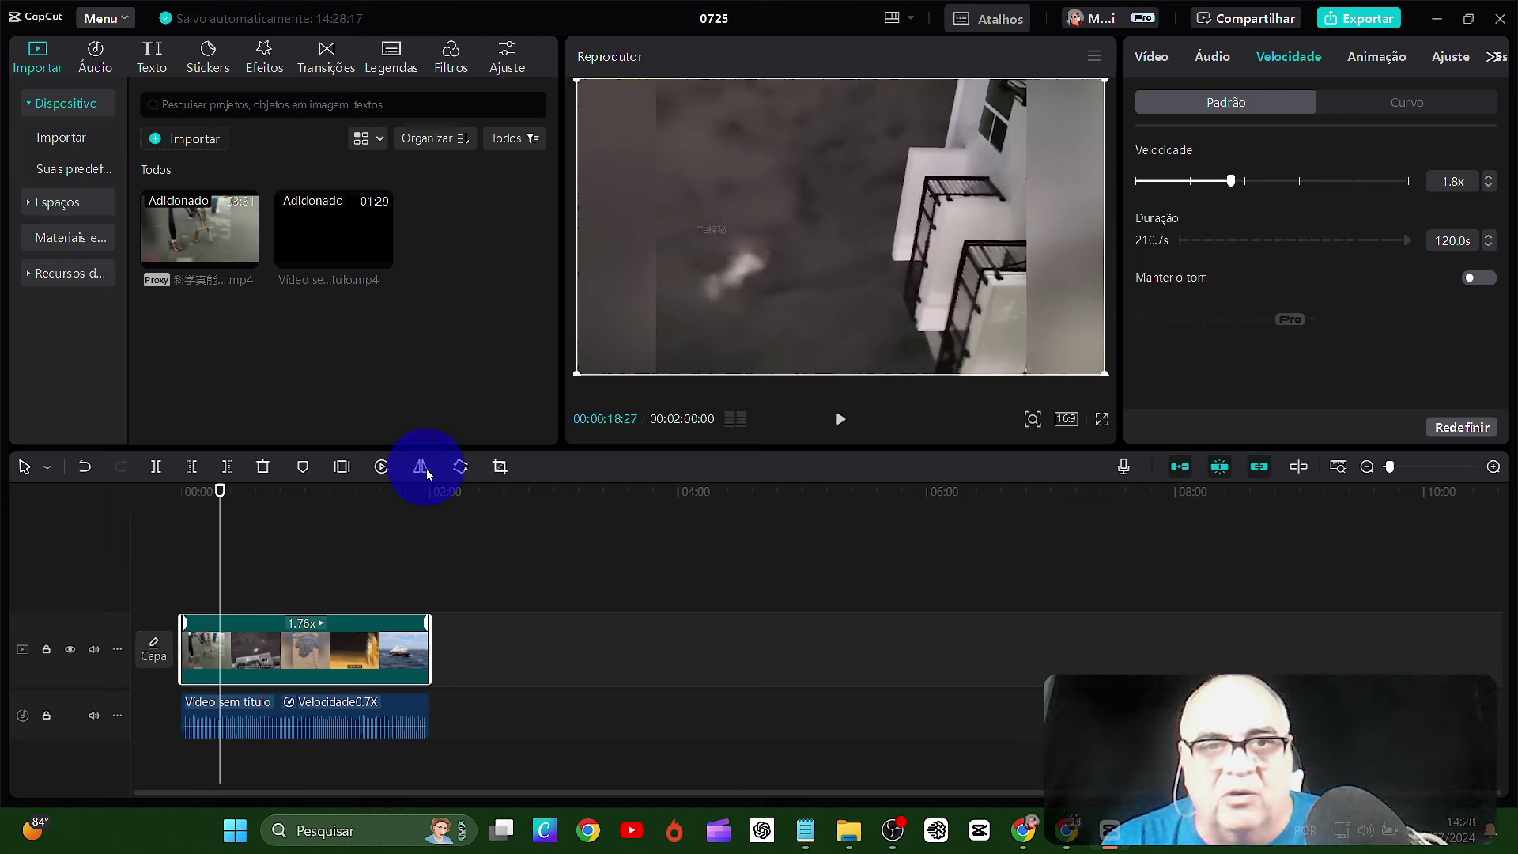
# - Crop the strip with the Chinese subtitles off the video's lower edge and enlarge the picture to fill the frame
pyautogui.click(500, 467)
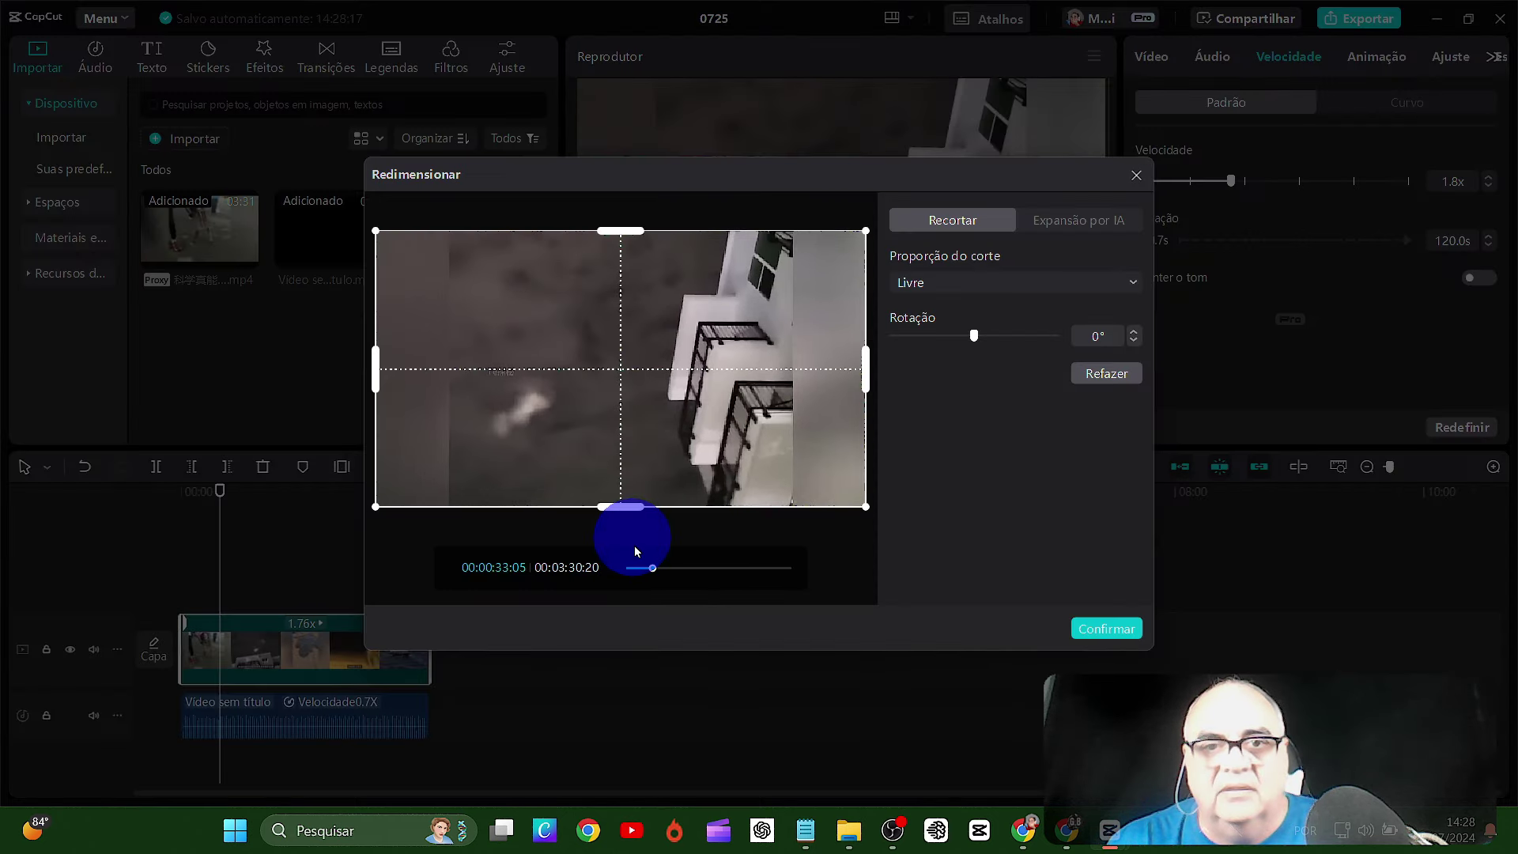
pyautogui.moveTo(621, 507); pyautogui.dragTo(626, 475)
pyautogui.click(1093, 630)
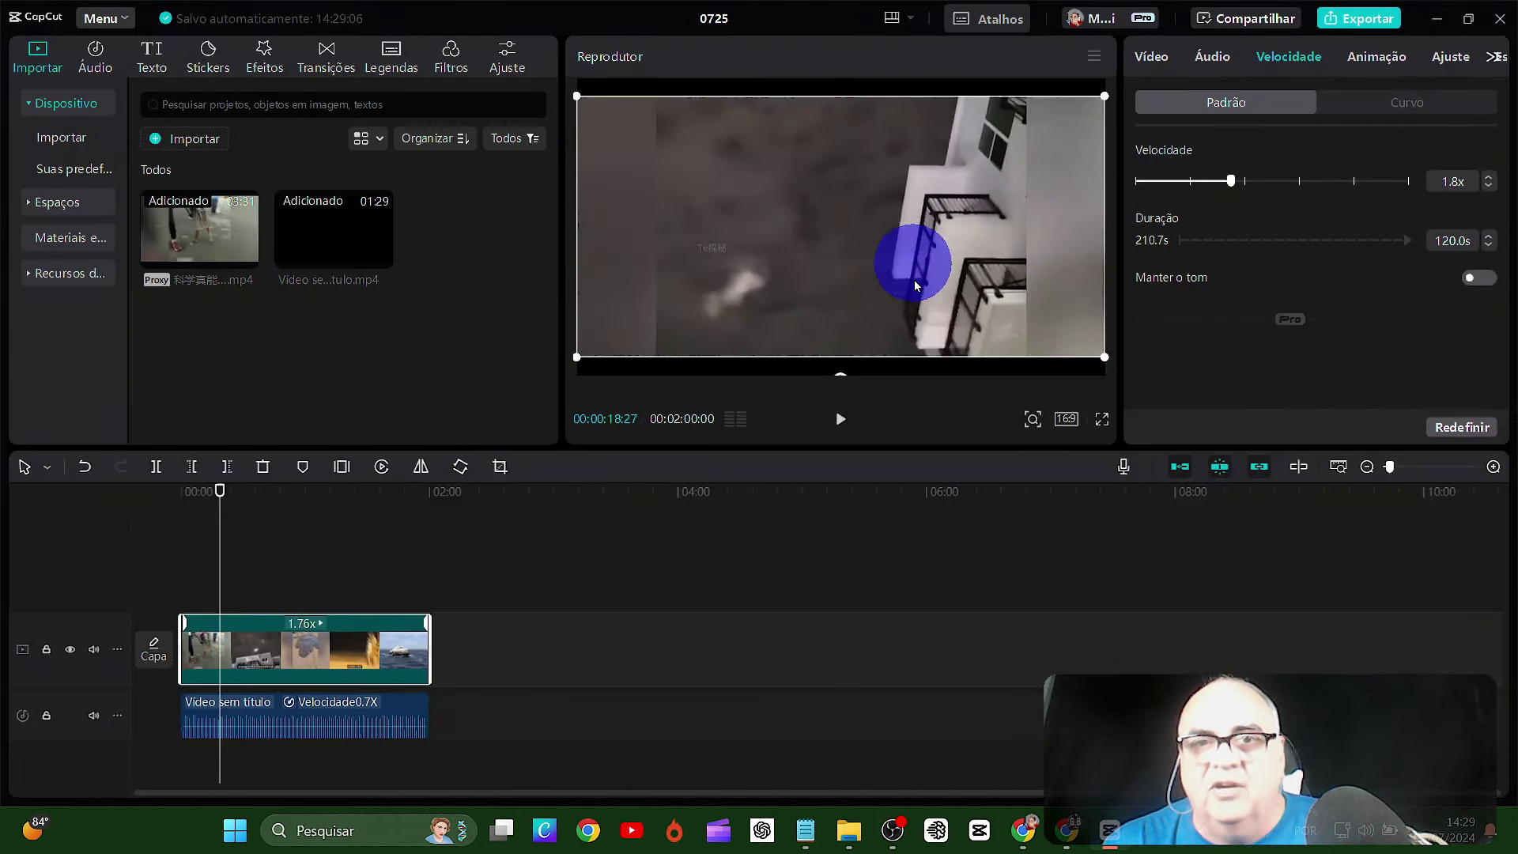
pyautogui.moveTo(579, 354); pyautogui.dragTo(570, 495)
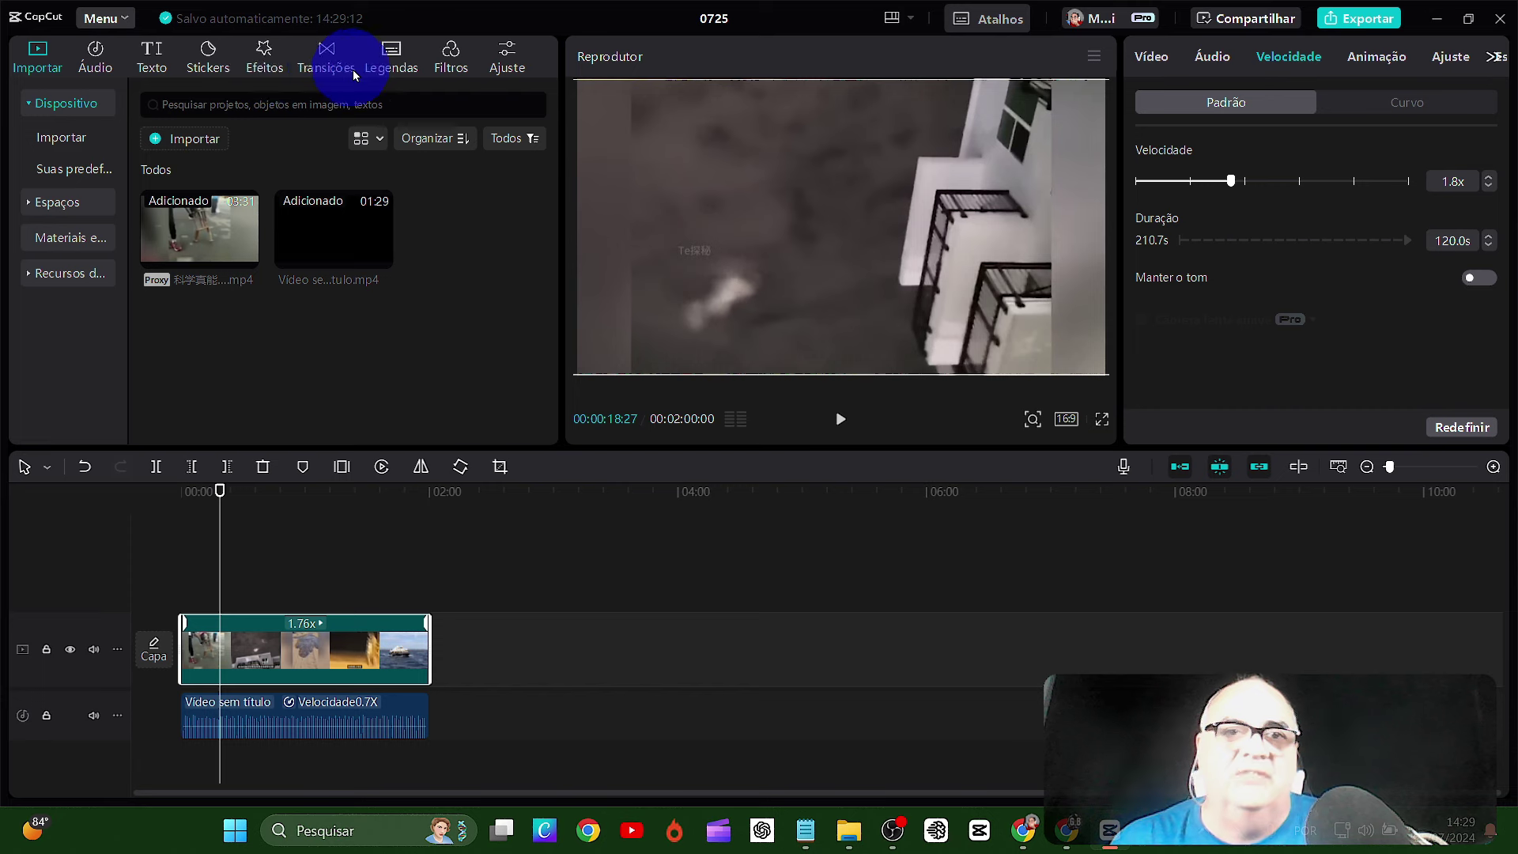
# - Generate automatic captions with Português (Brasil) as the source language
pyautogui.click(393, 71)
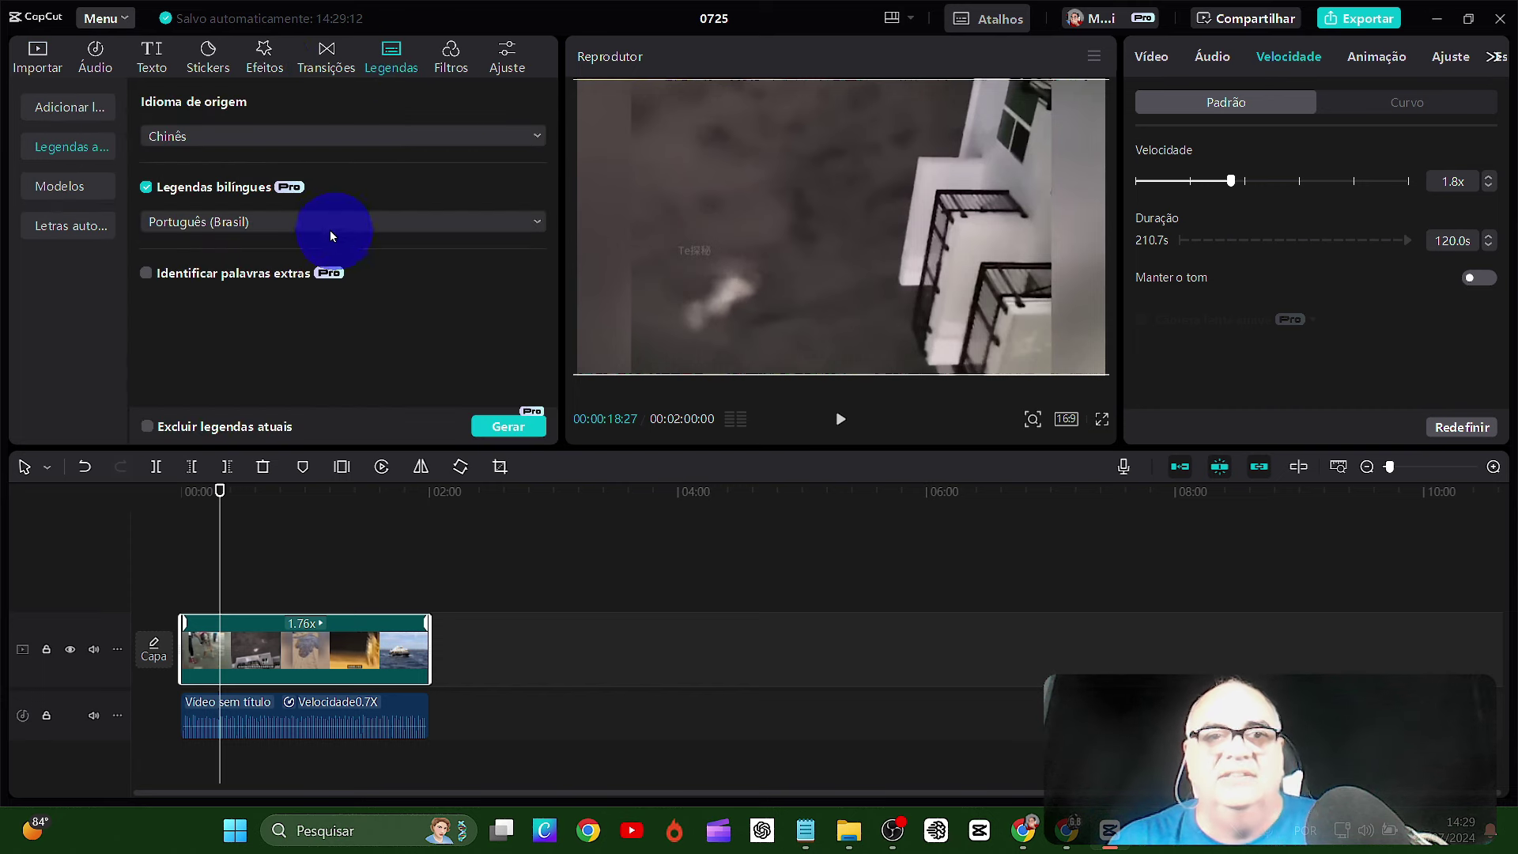
pyautogui.click(287, 142)
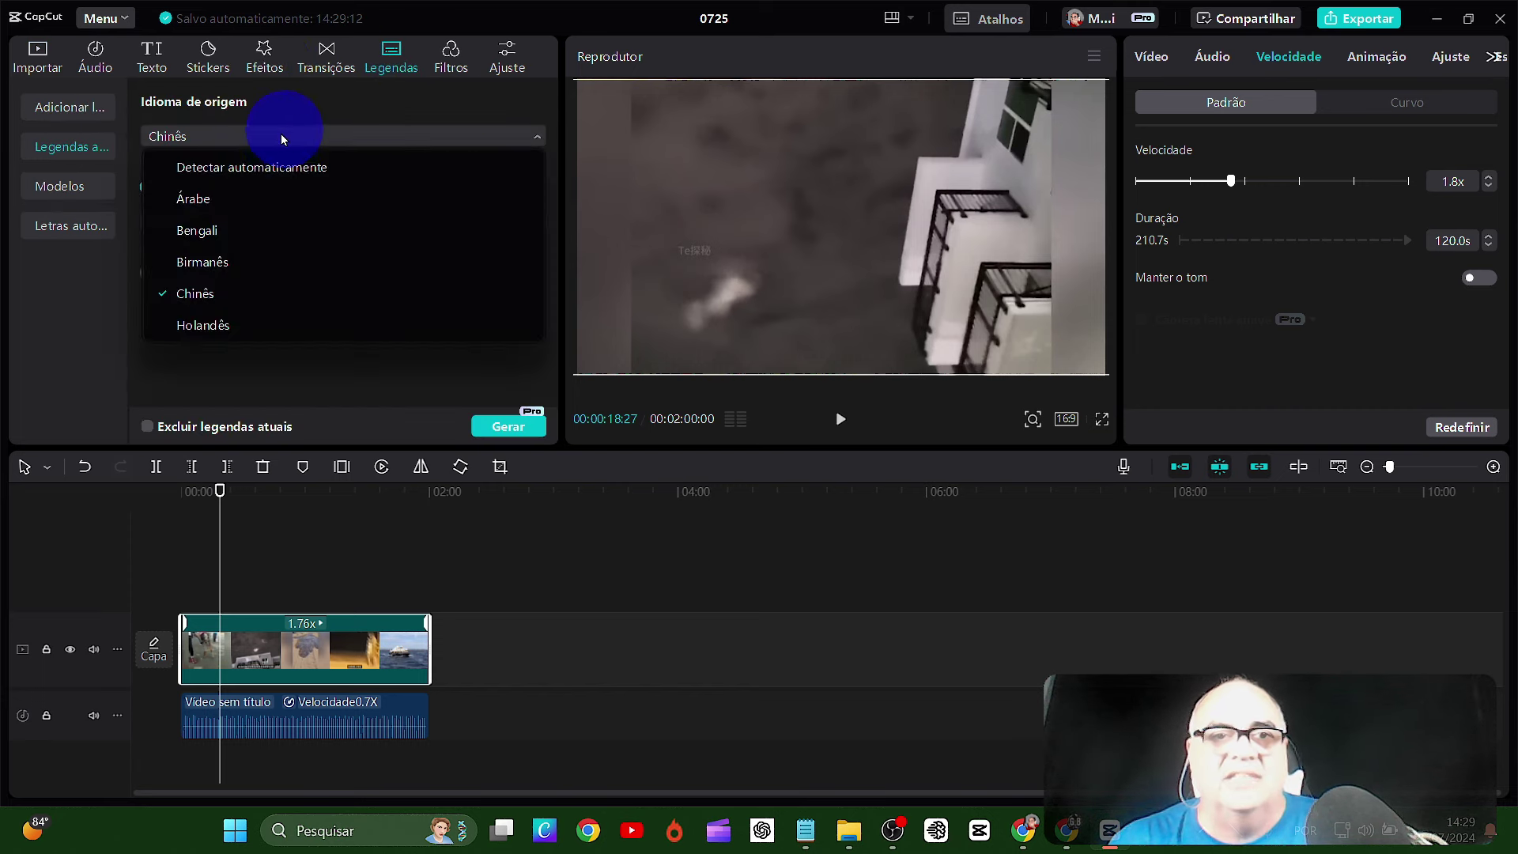
pyautogui.scroll(-5, 288, 225)
pyautogui.click(285, 206)
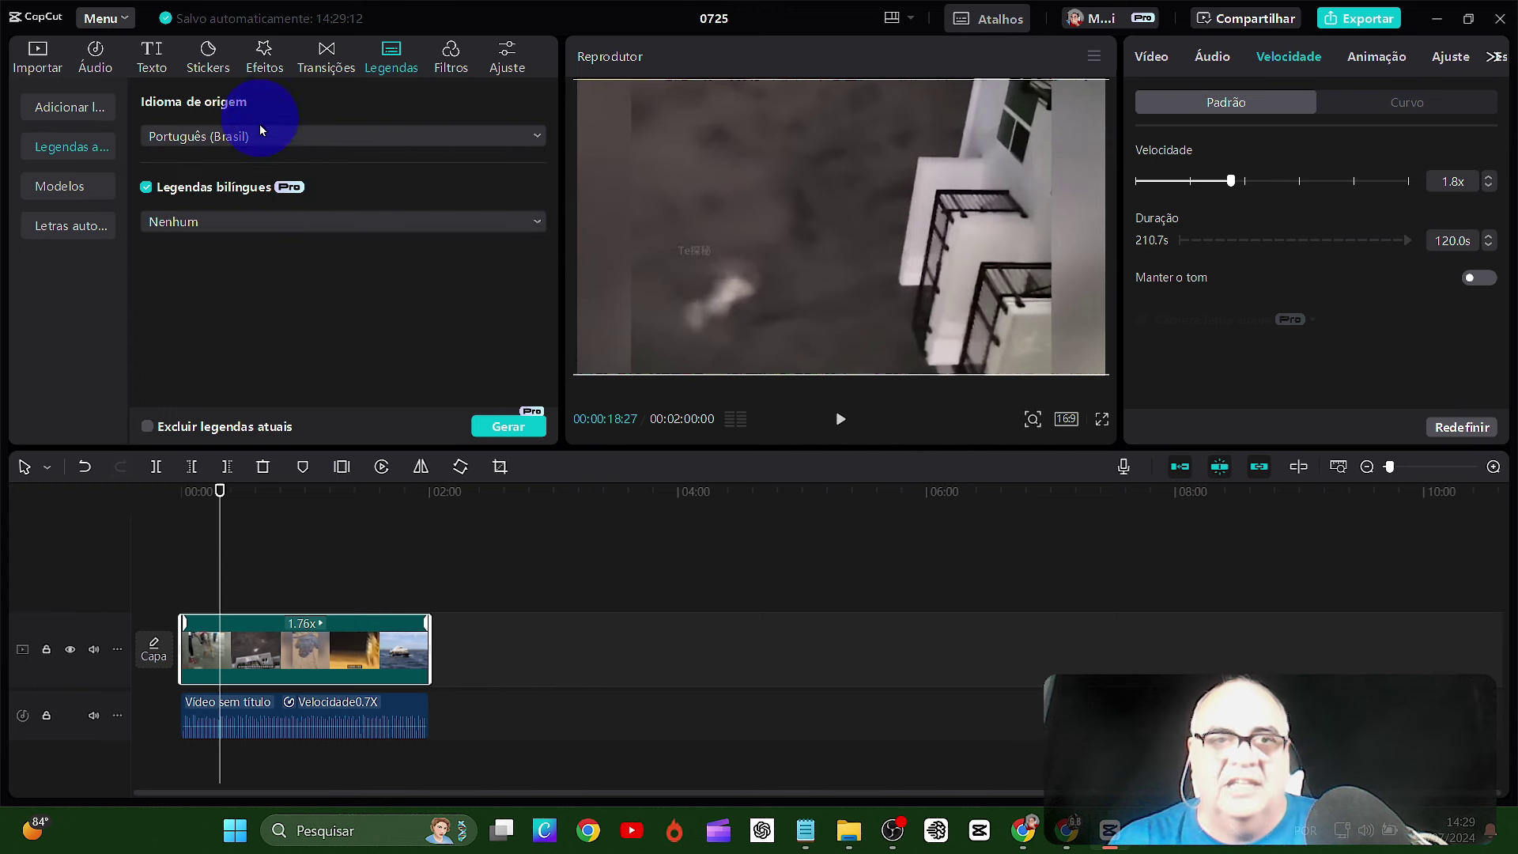
pyautogui.click(510, 426)
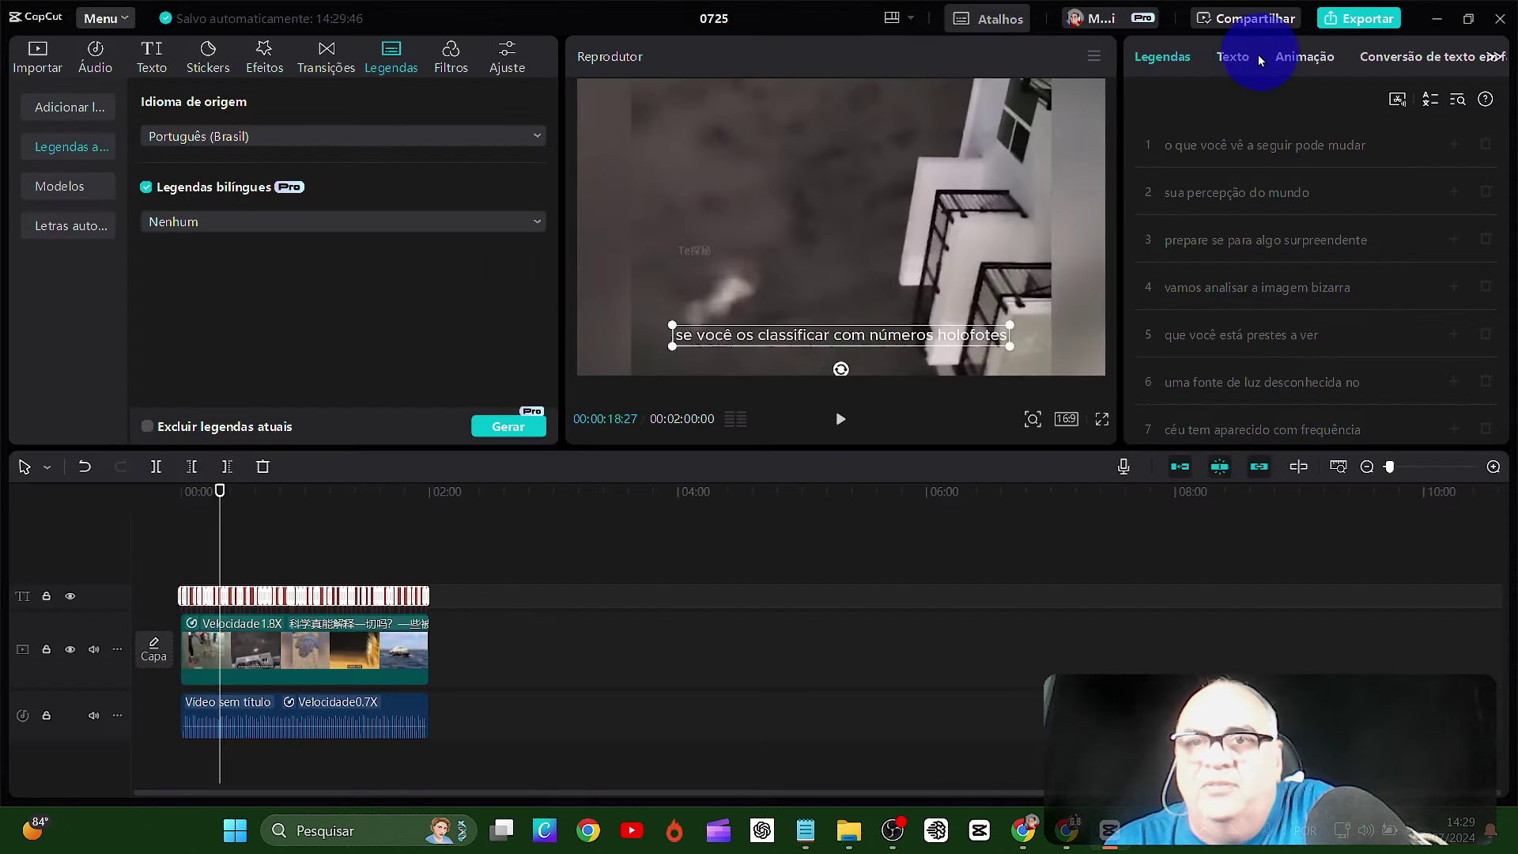
# - Apply the text template with bold white lettering and red word highlighting to all captions, and play a few seconds to check it
pyautogui.click(1245, 61)
pyautogui.click(1275, 105)
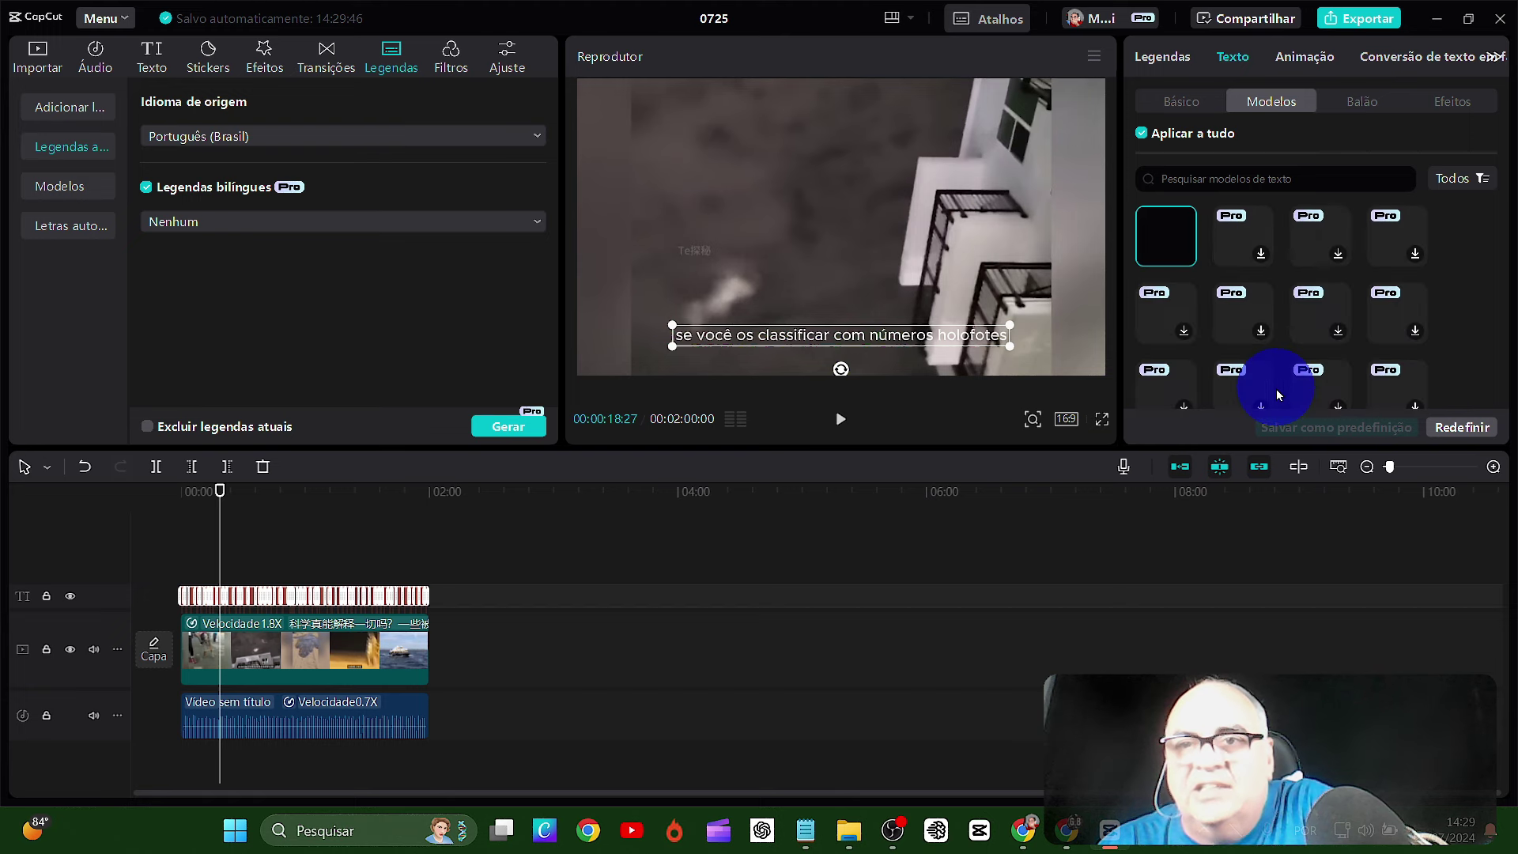
pyautogui.scroll(-2, 1313, 332)
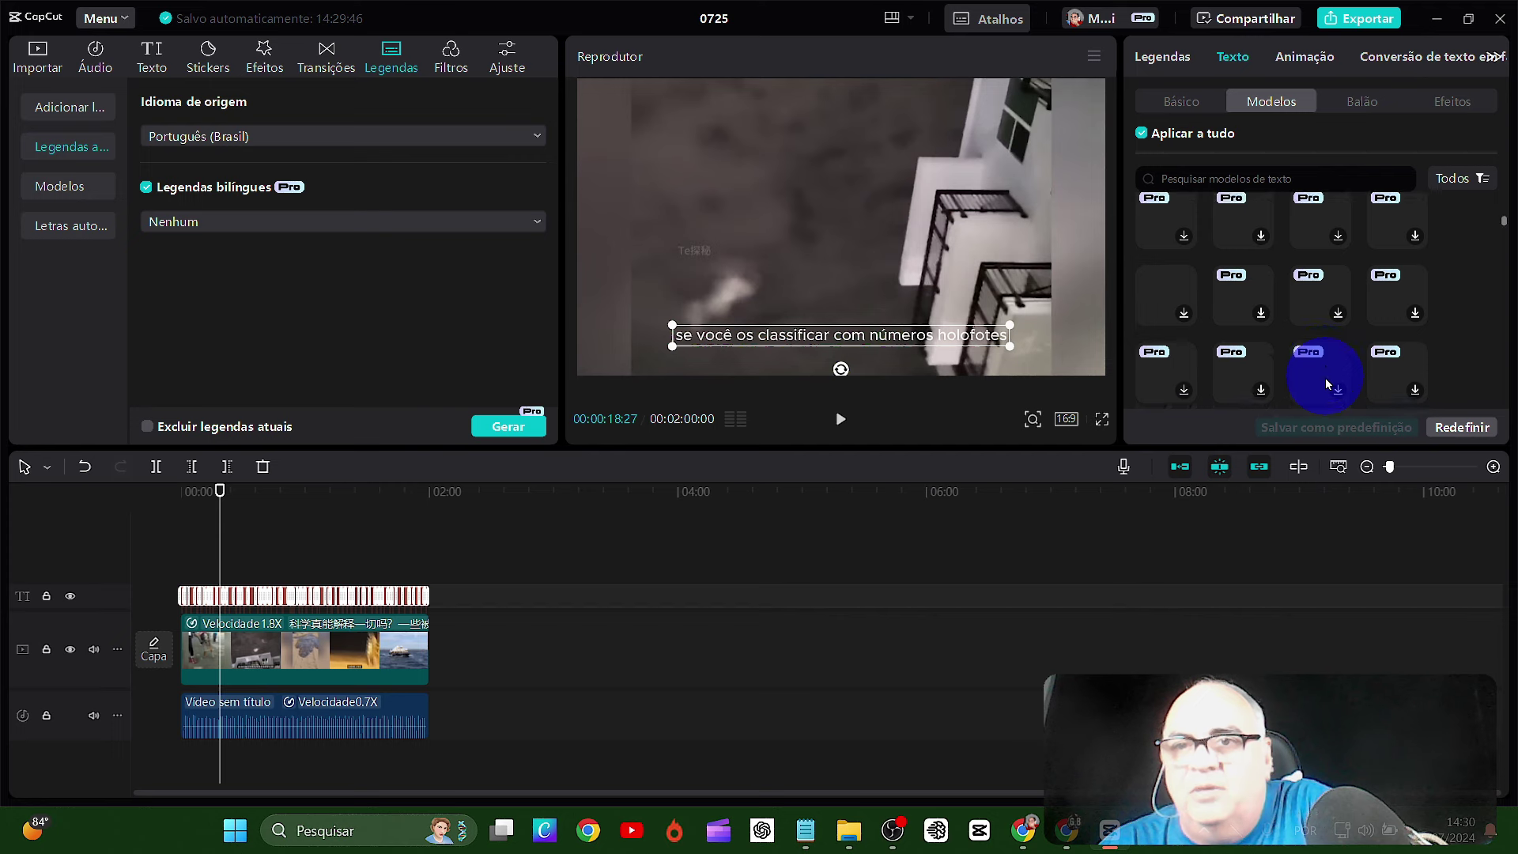
pyautogui.scroll(-1, 1289, 332)
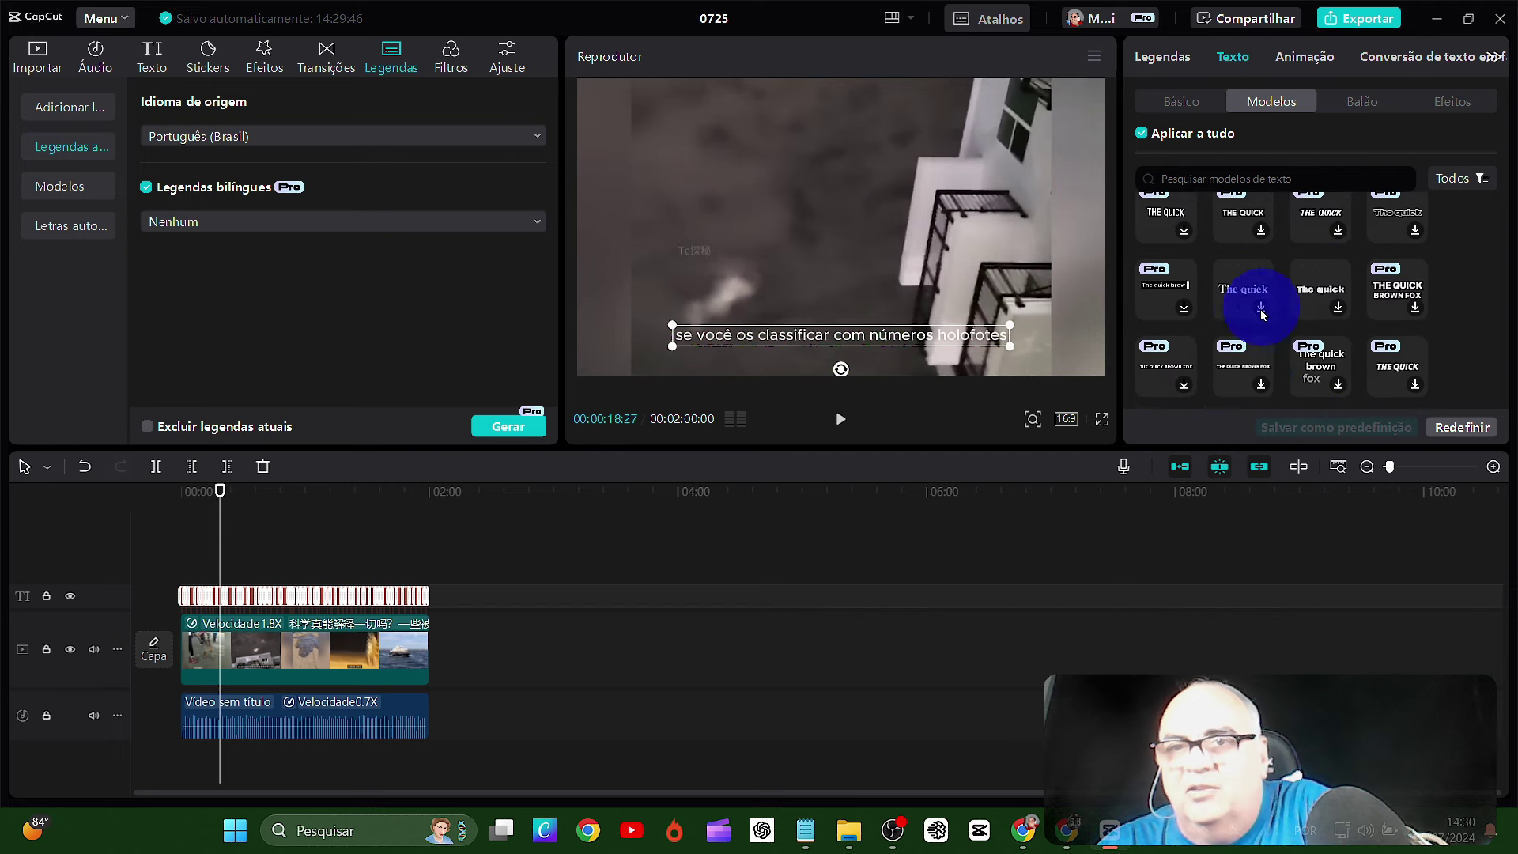
pyautogui.scroll(-2, 1293, 346)
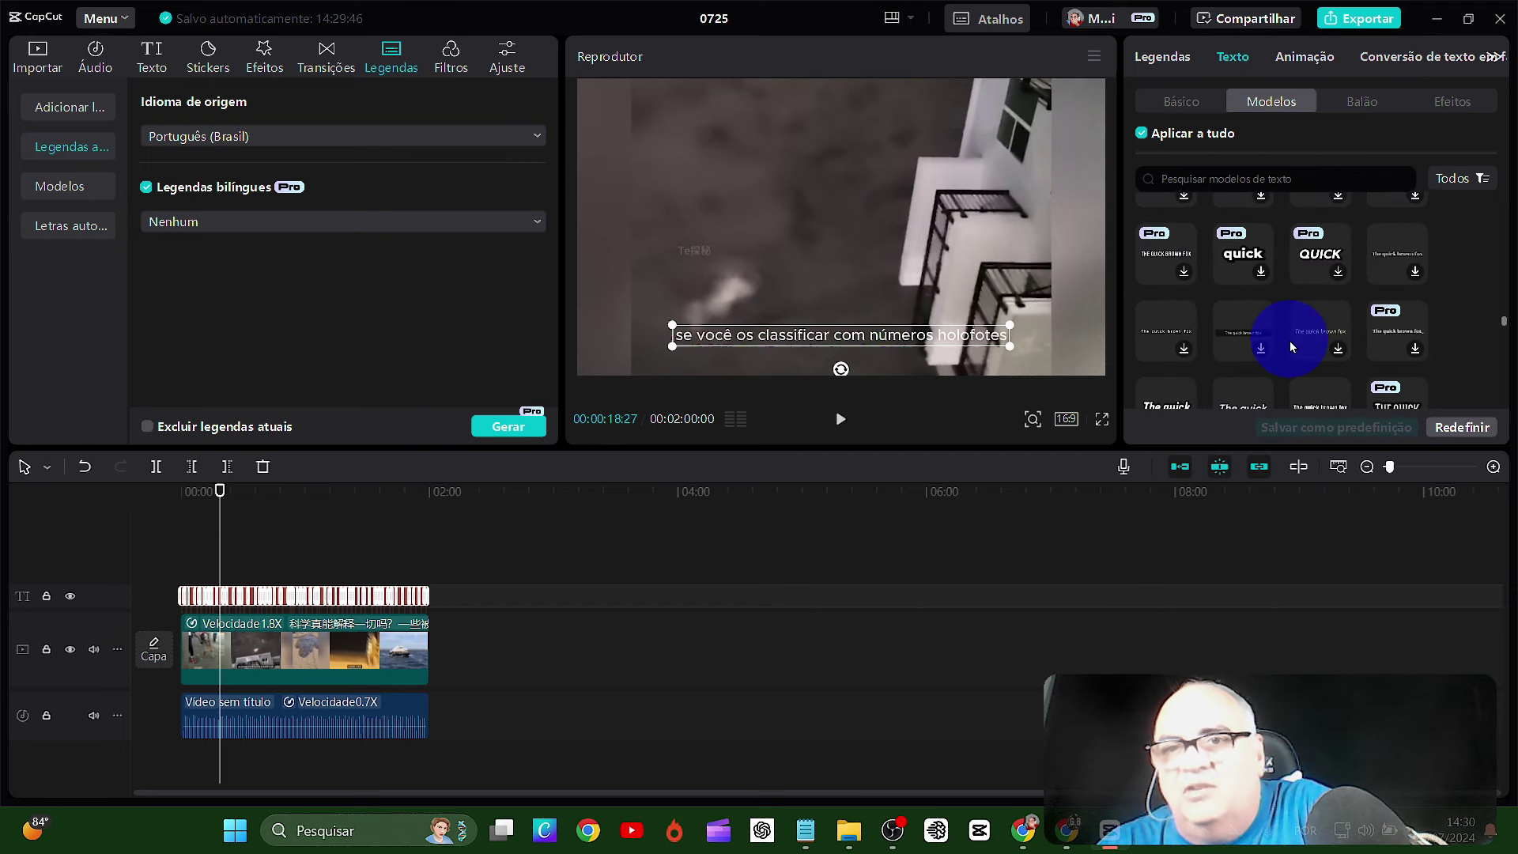
pyautogui.scroll(2, 1291, 348)
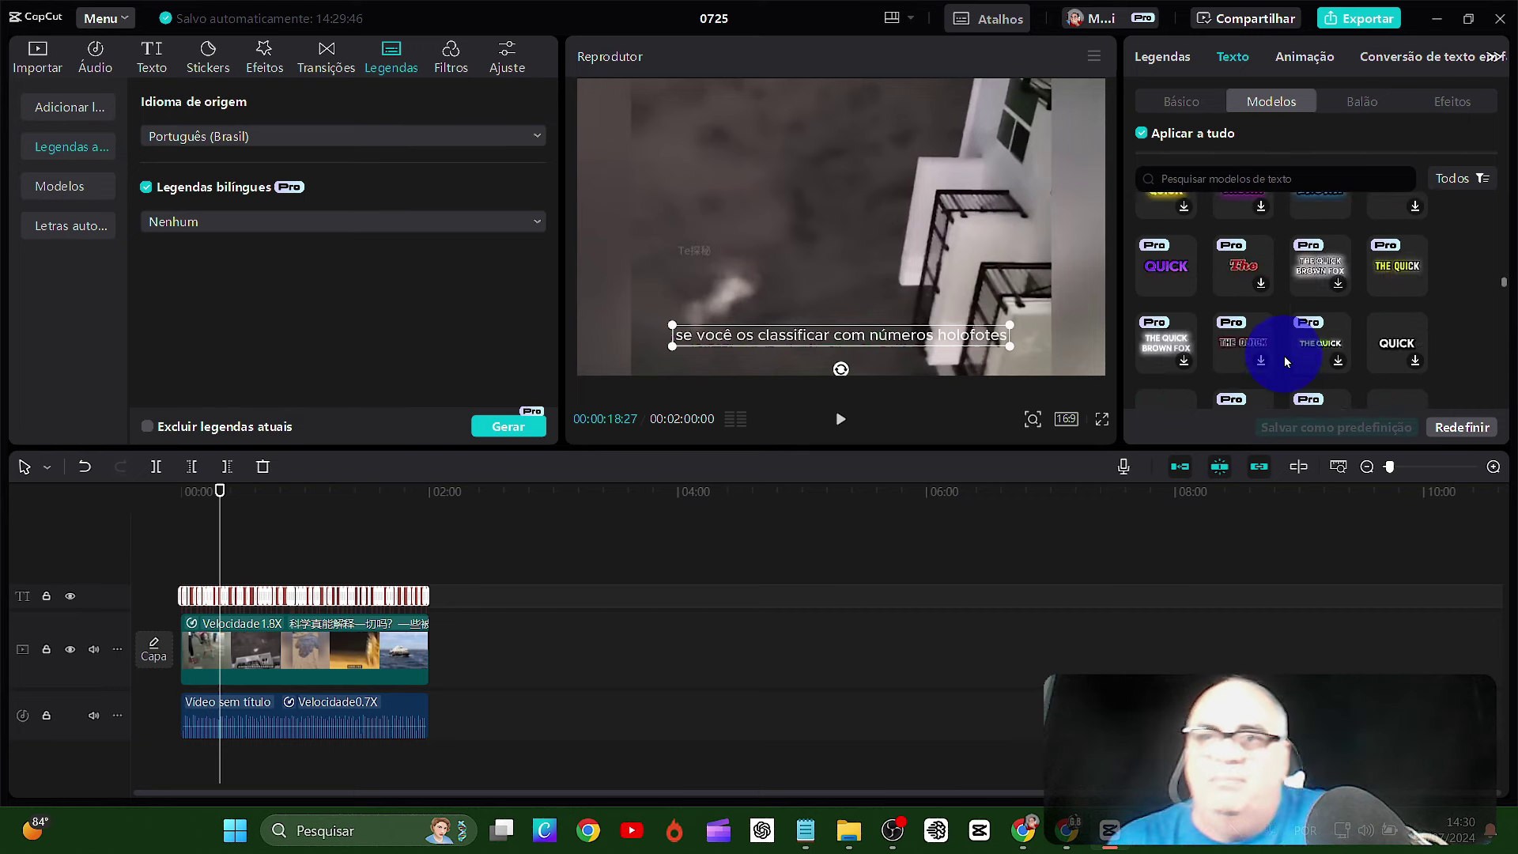
pyautogui.scroll(3, 1286, 361)
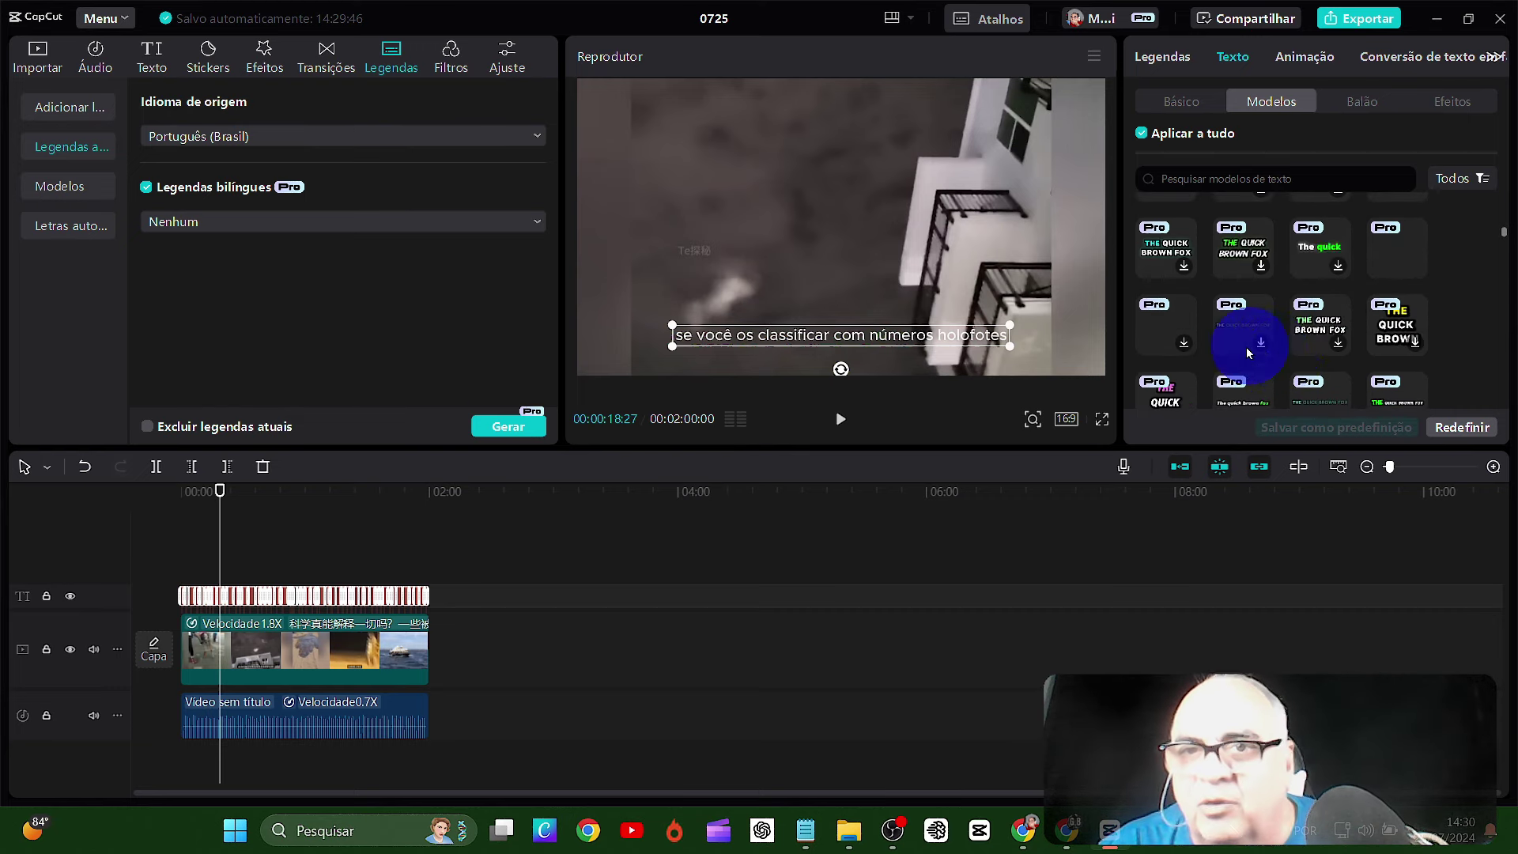
pyautogui.scroll(2, 1248, 353)
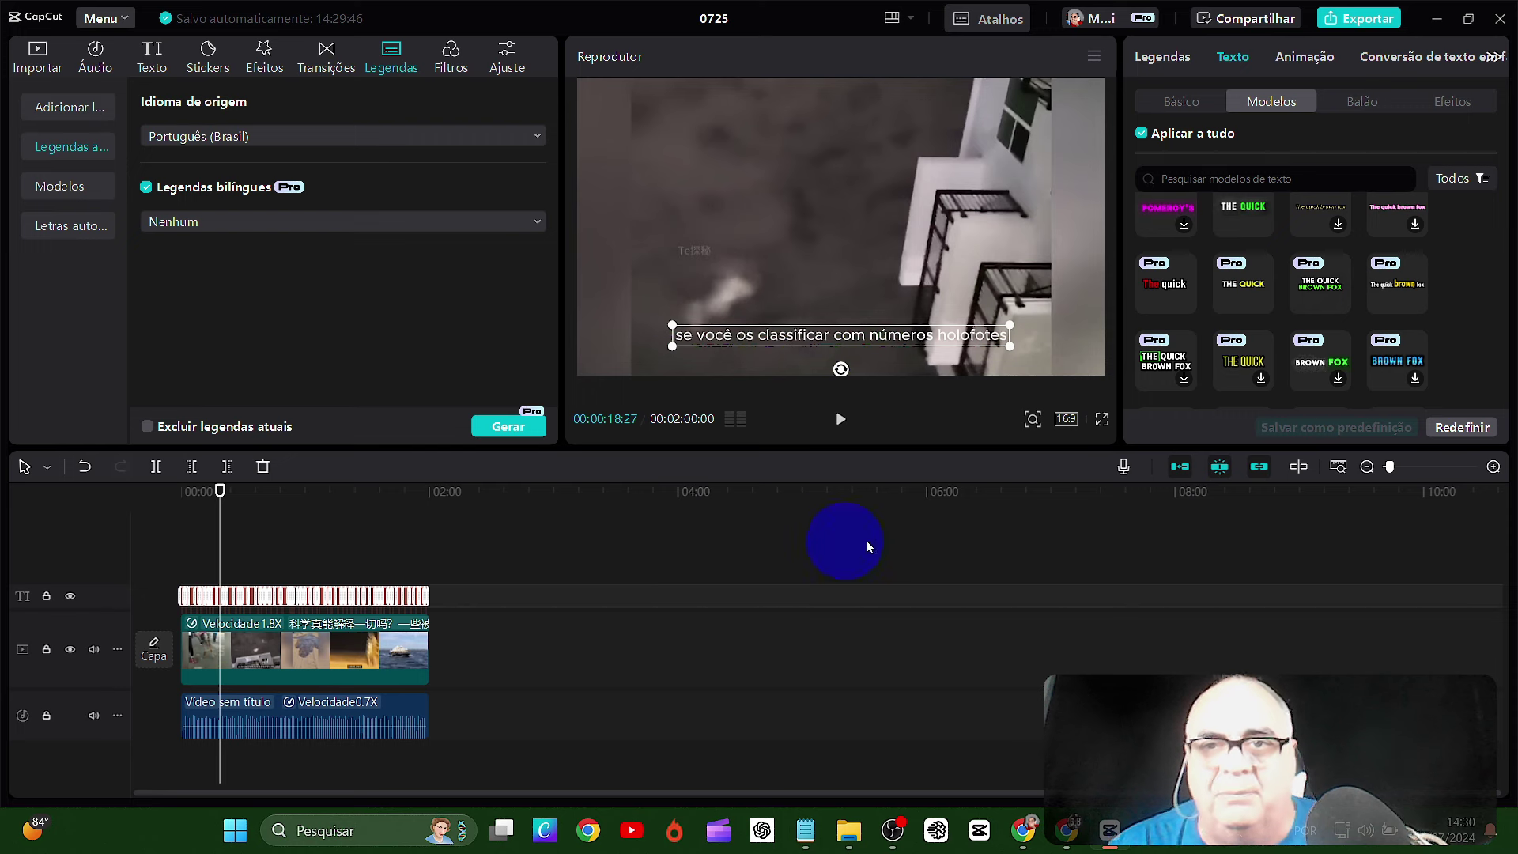
pyautogui.click(1172, 282)
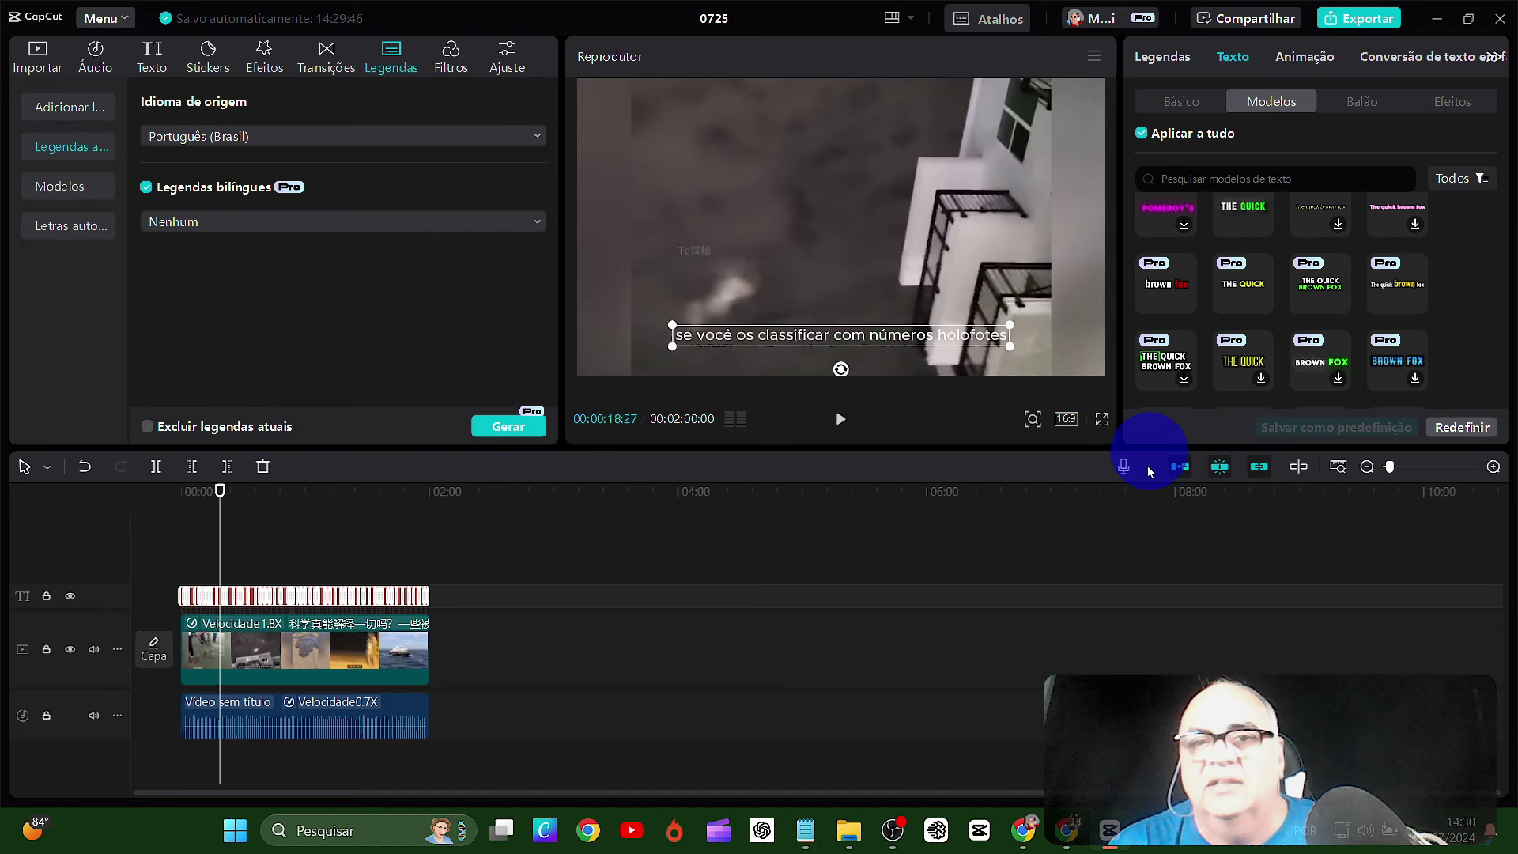
pyautogui.click(841, 421)
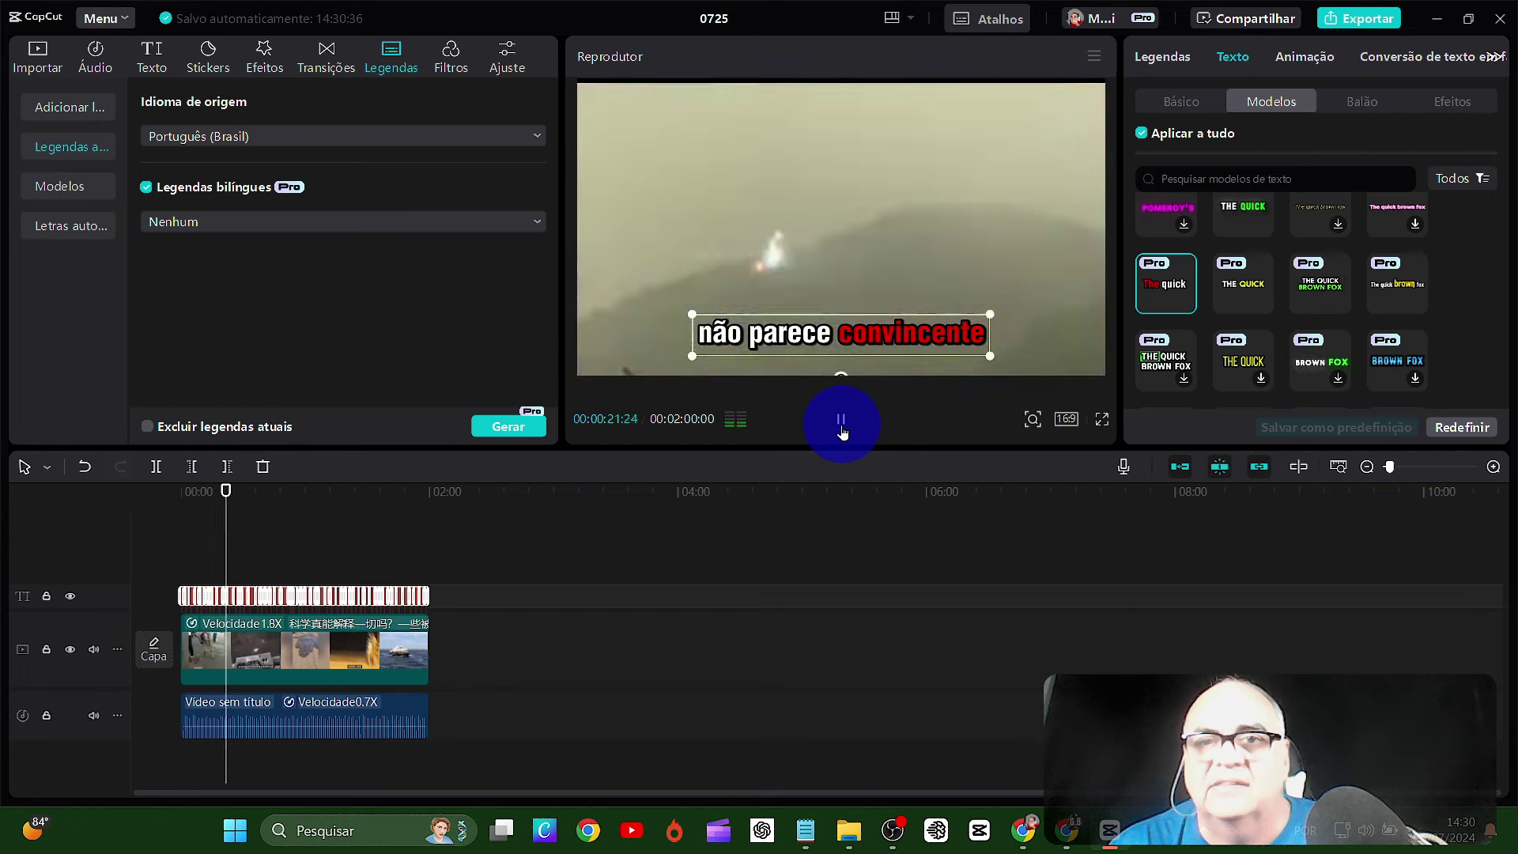
pyautogui.click(841, 429)
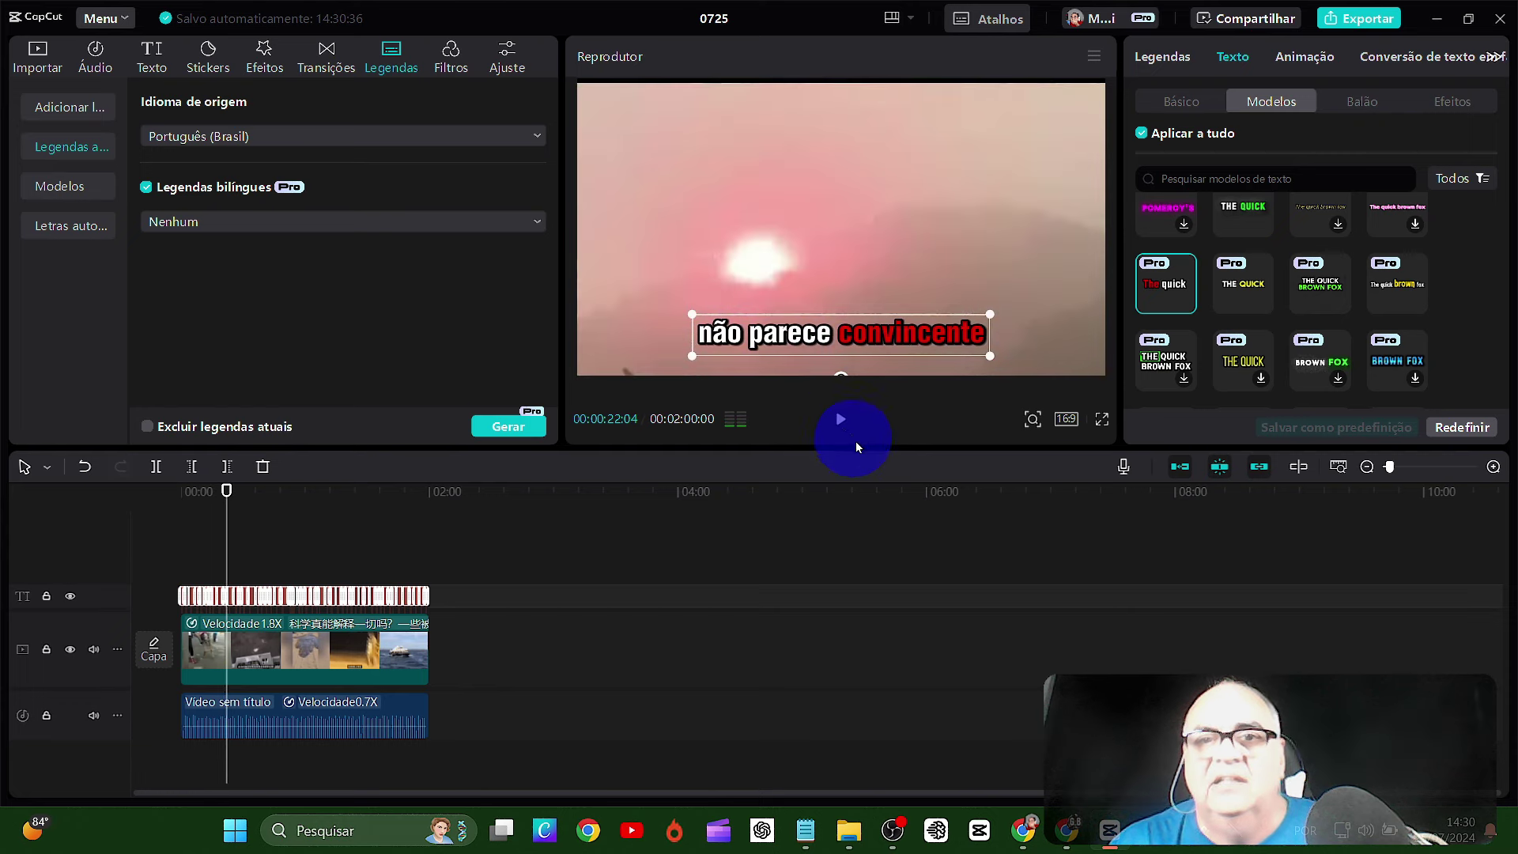
# - Add the vivid filter over the full two-minute video and briefly play the result
pyautogui.click(33, 57)
pyautogui.click(454, 57)
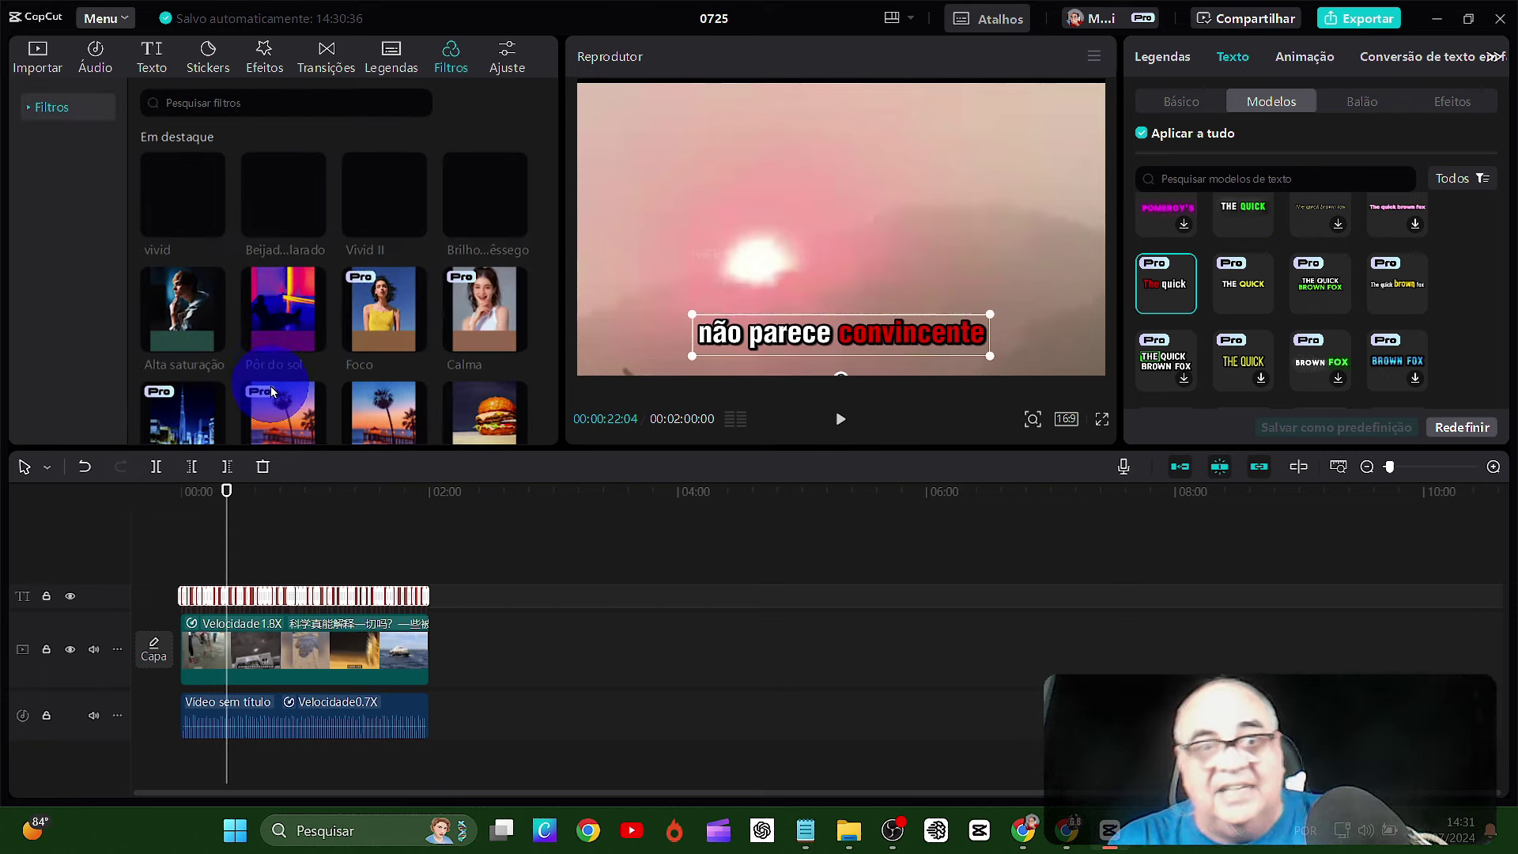
pyautogui.moveTo(156, 204); pyautogui.dragTo(431, 566)
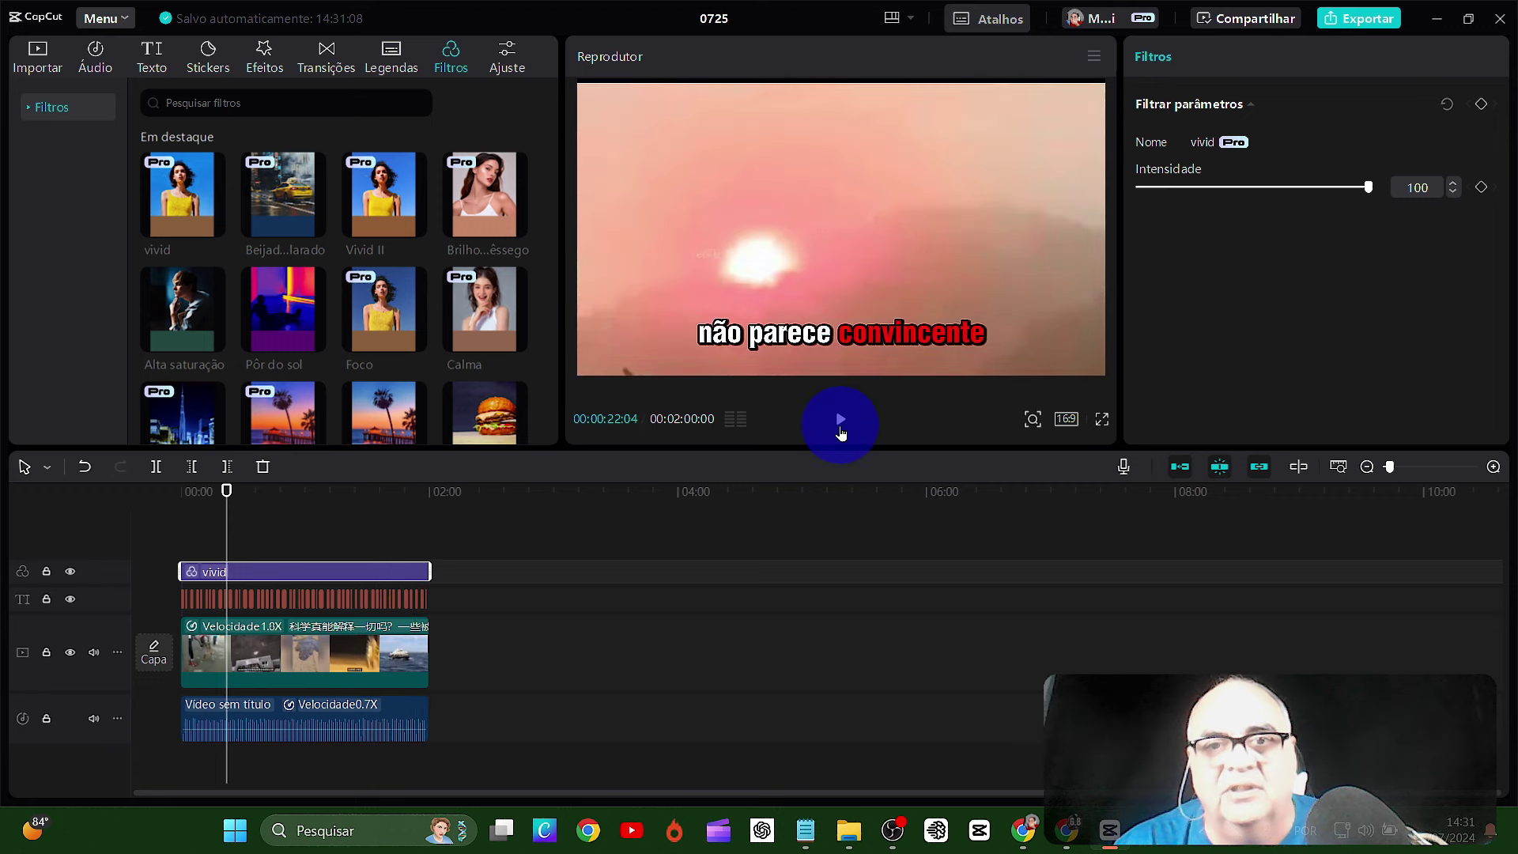
pyautogui.click(840, 420)
pyautogui.click(841, 420)
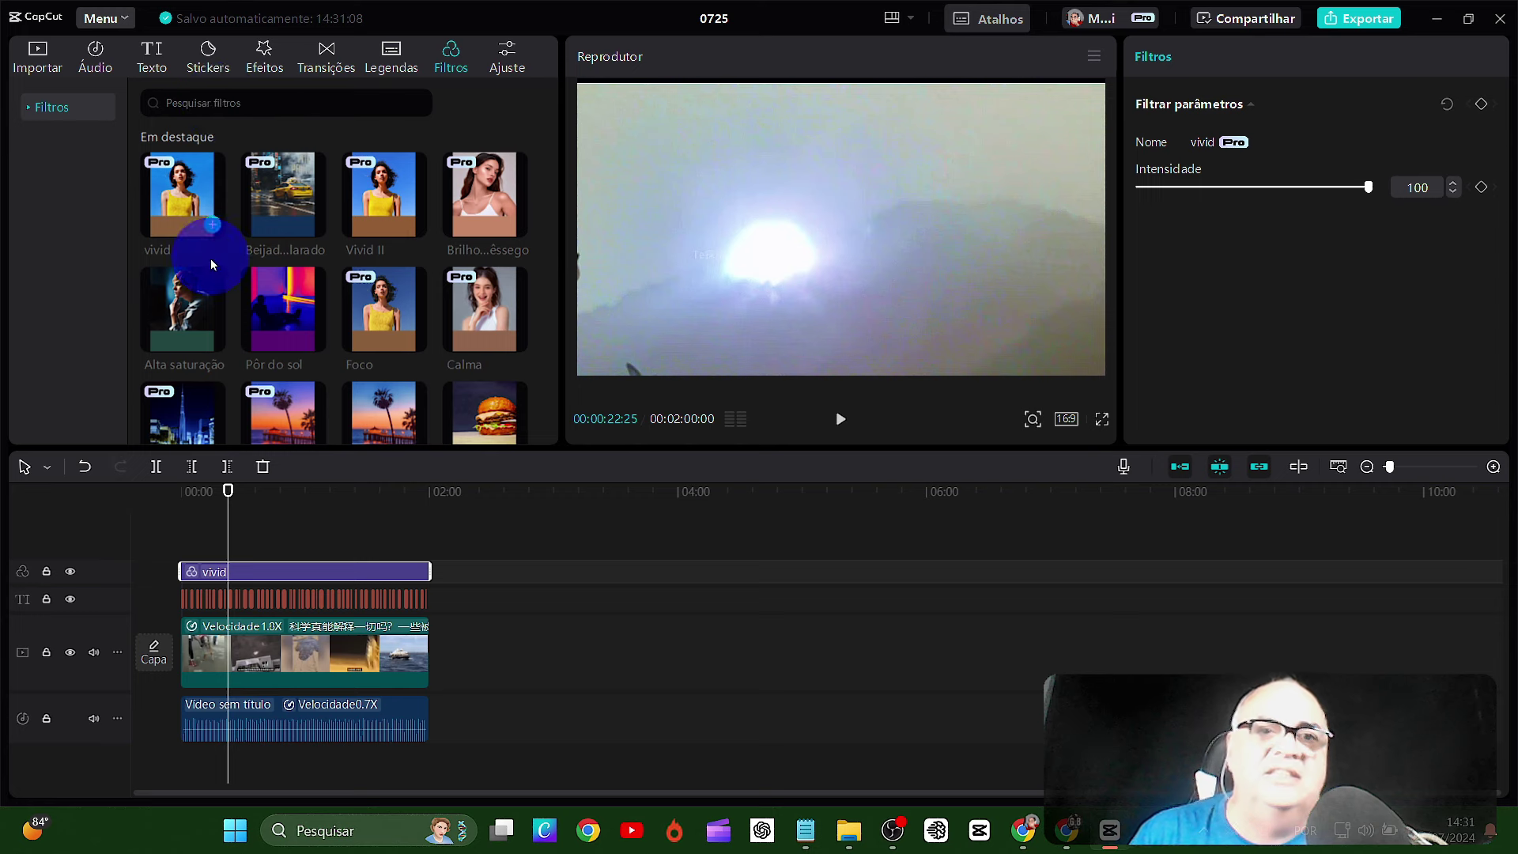
# - Import the CITAÇÕES This Snow Doesn't music track, place it below the narration and trim its end to 02:00
pyautogui.click(36, 57)
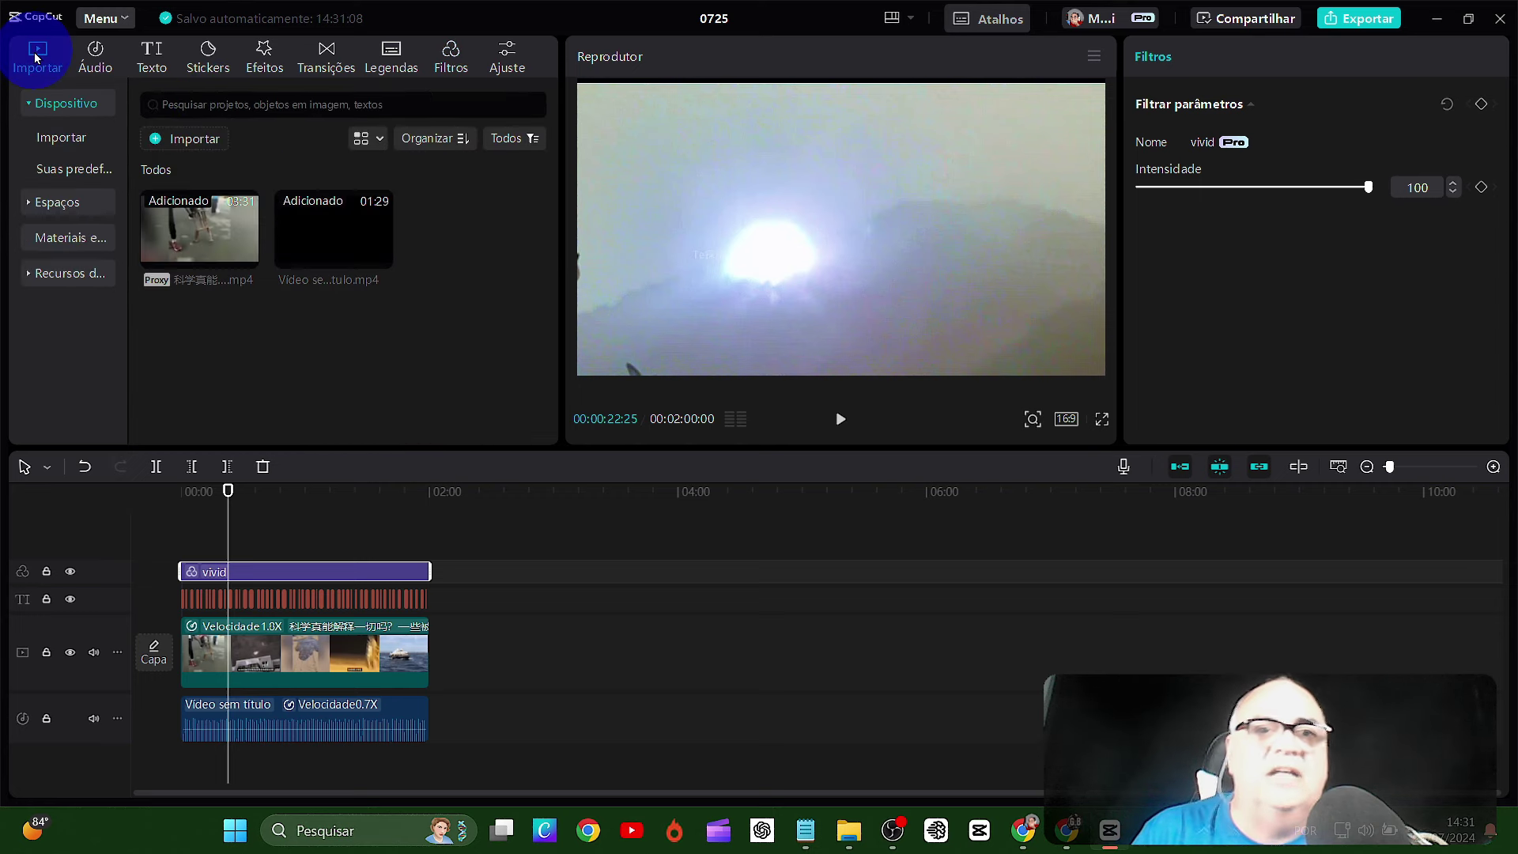
pyautogui.click(196, 139)
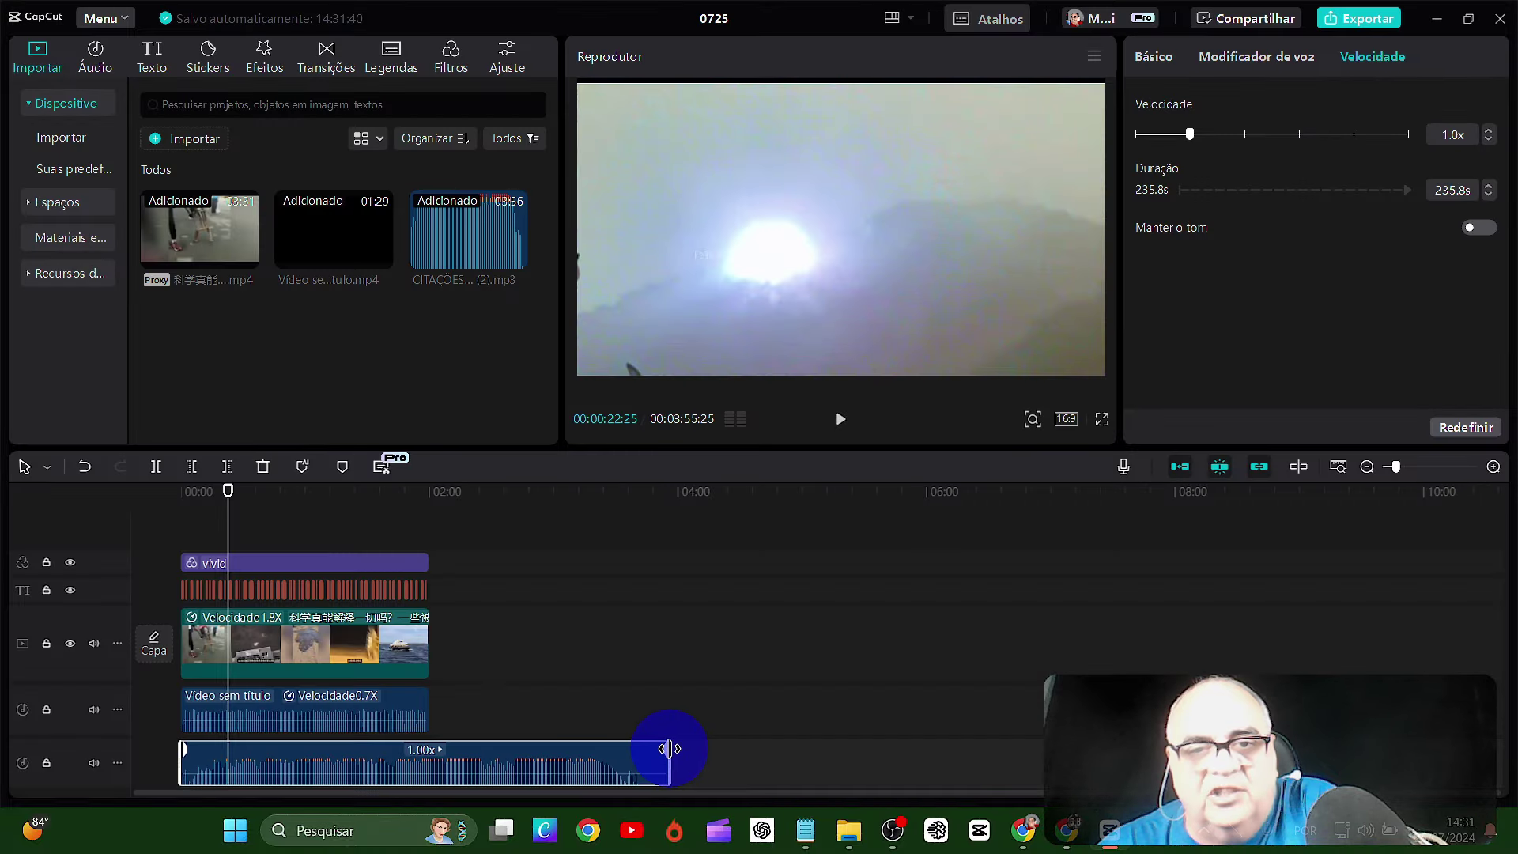
pyautogui.click(669, 749)
pyautogui.click(529, 750)
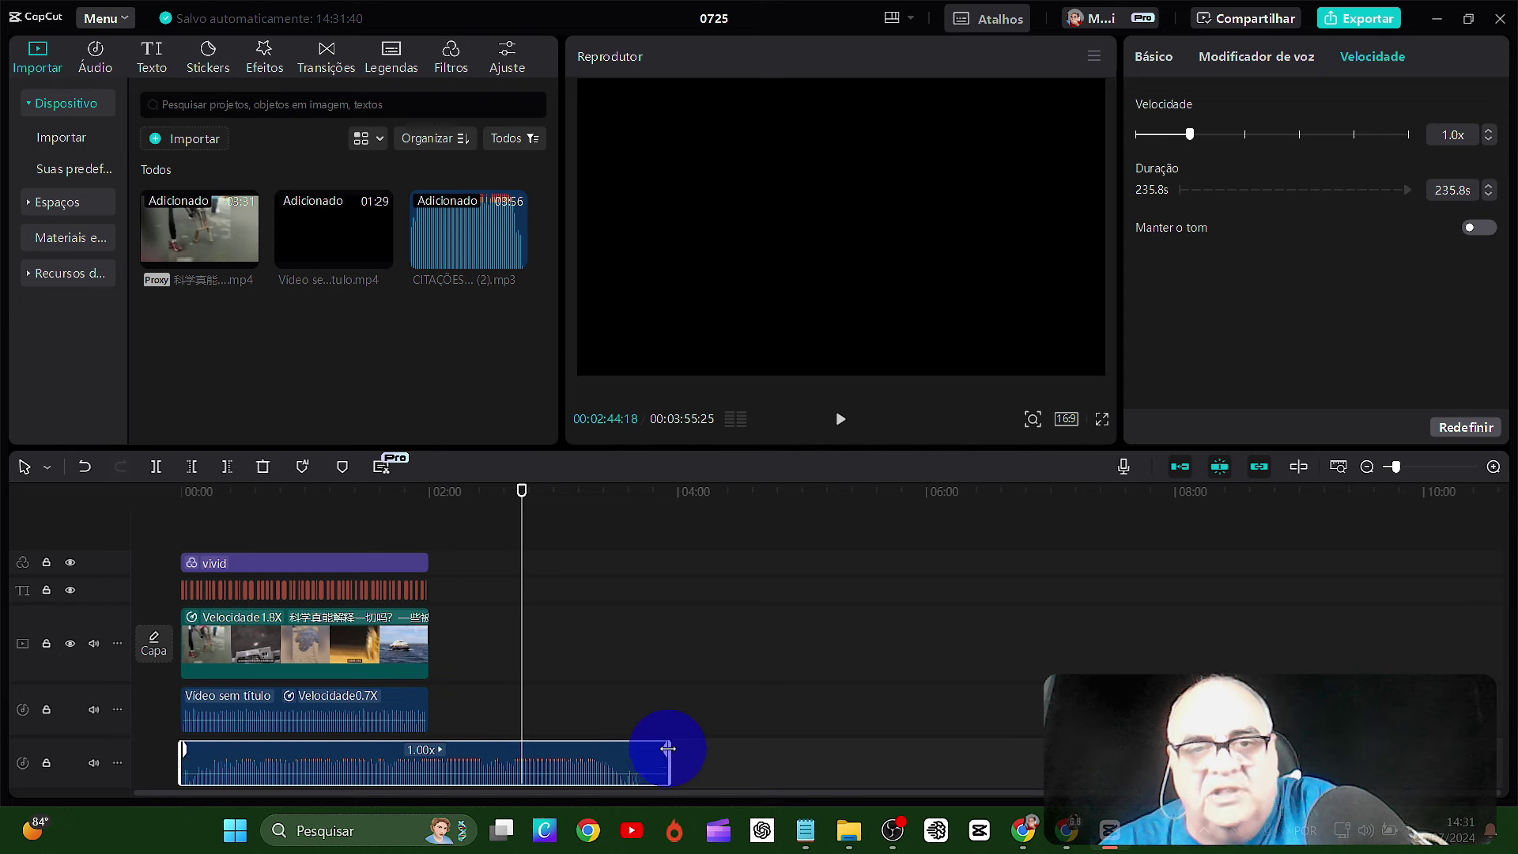
pyautogui.moveTo(669, 749); pyautogui.dragTo(390, 754)
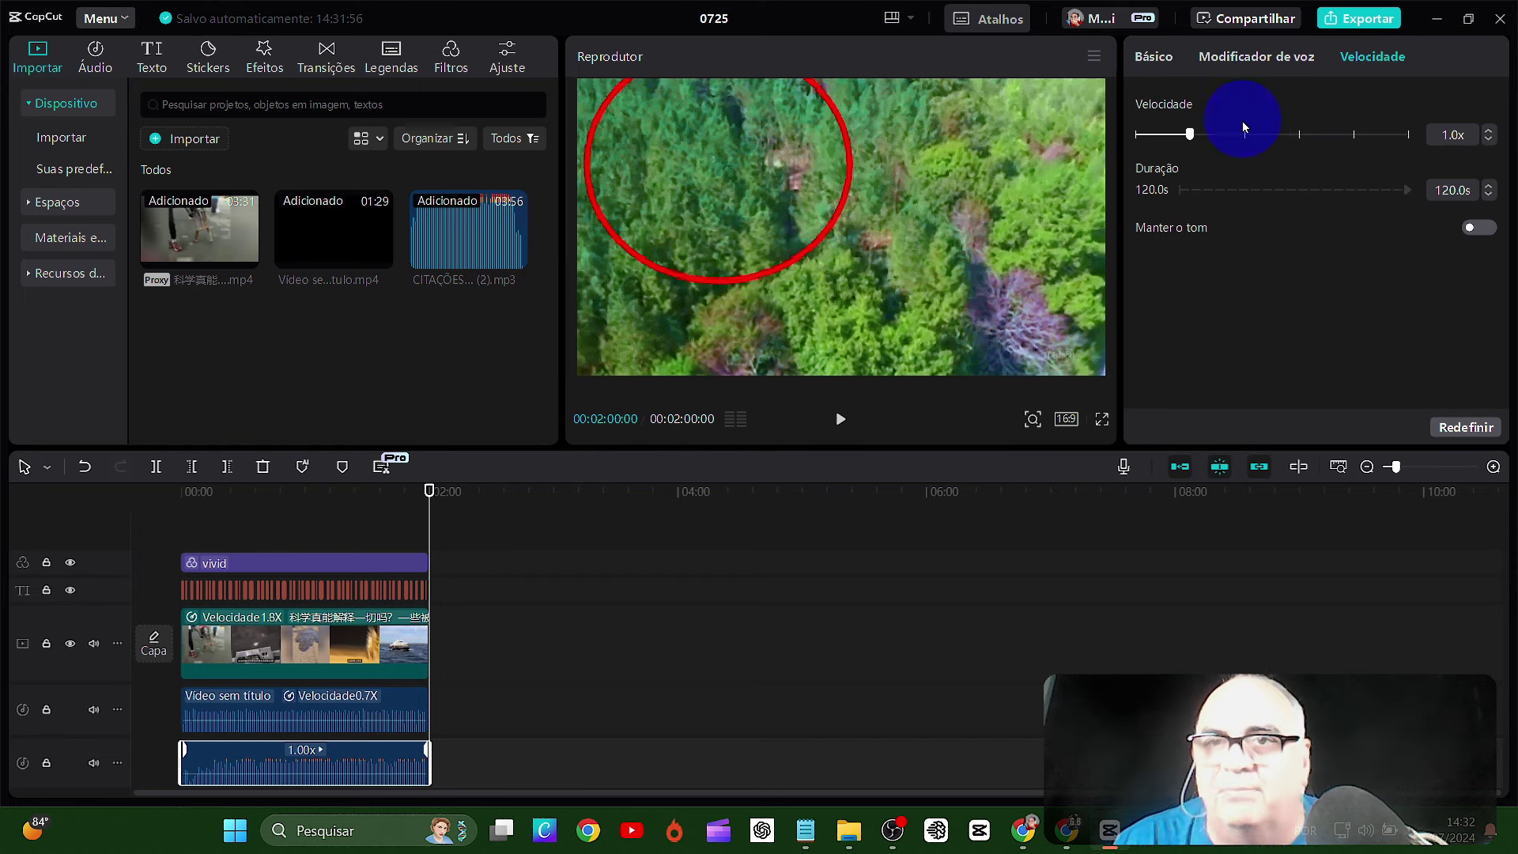
# - Lower the background music's volume to about -9.6 dB, playing the video from the start to judge the balance
pyautogui.click(1155, 59)
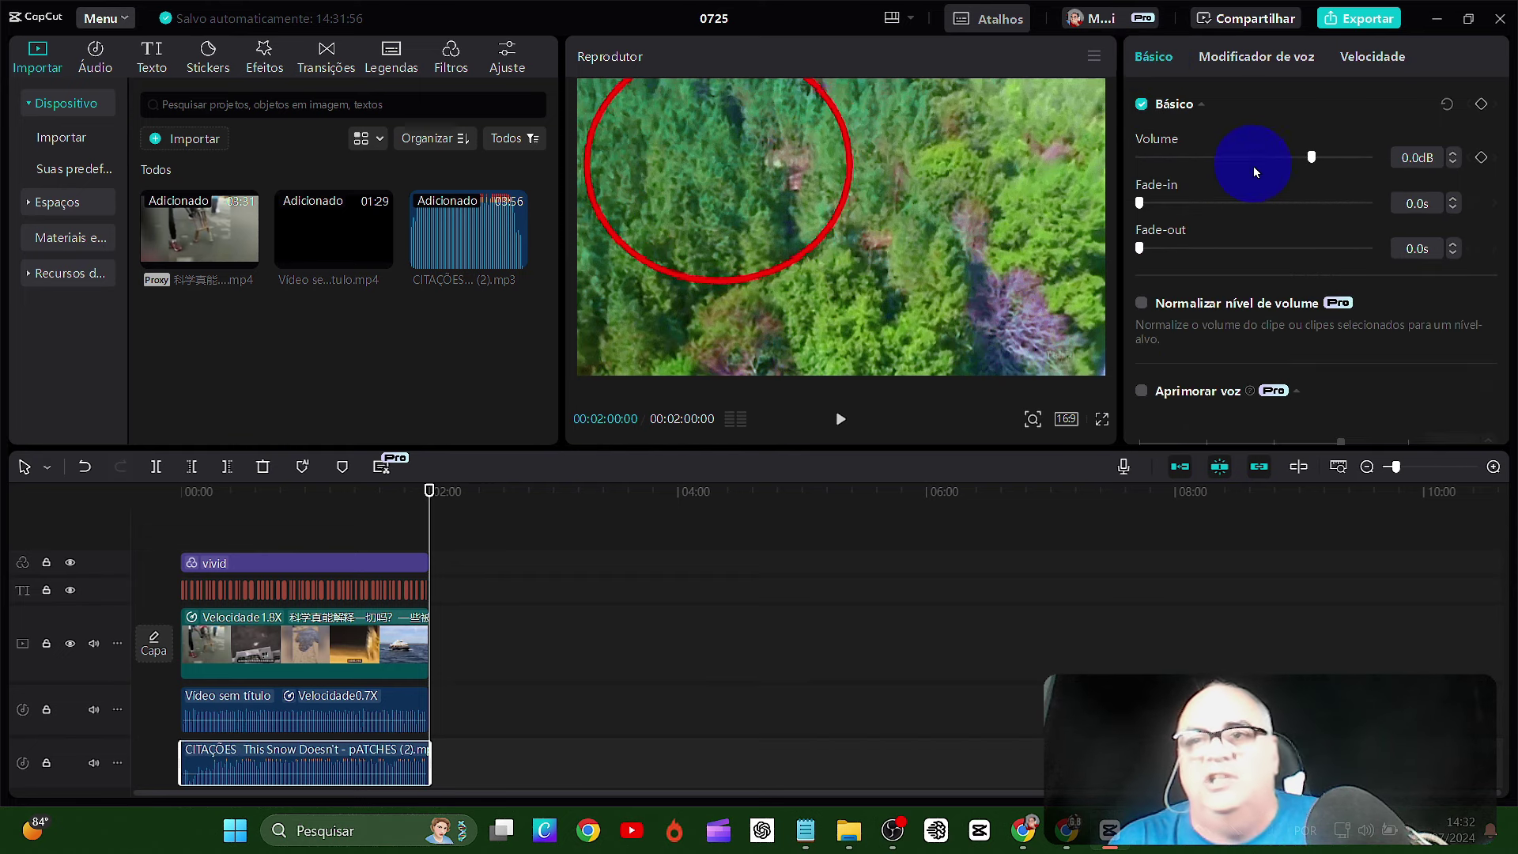
pyautogui.moveTo(1313, 158); pyautogui.dragTo(1229, 158)
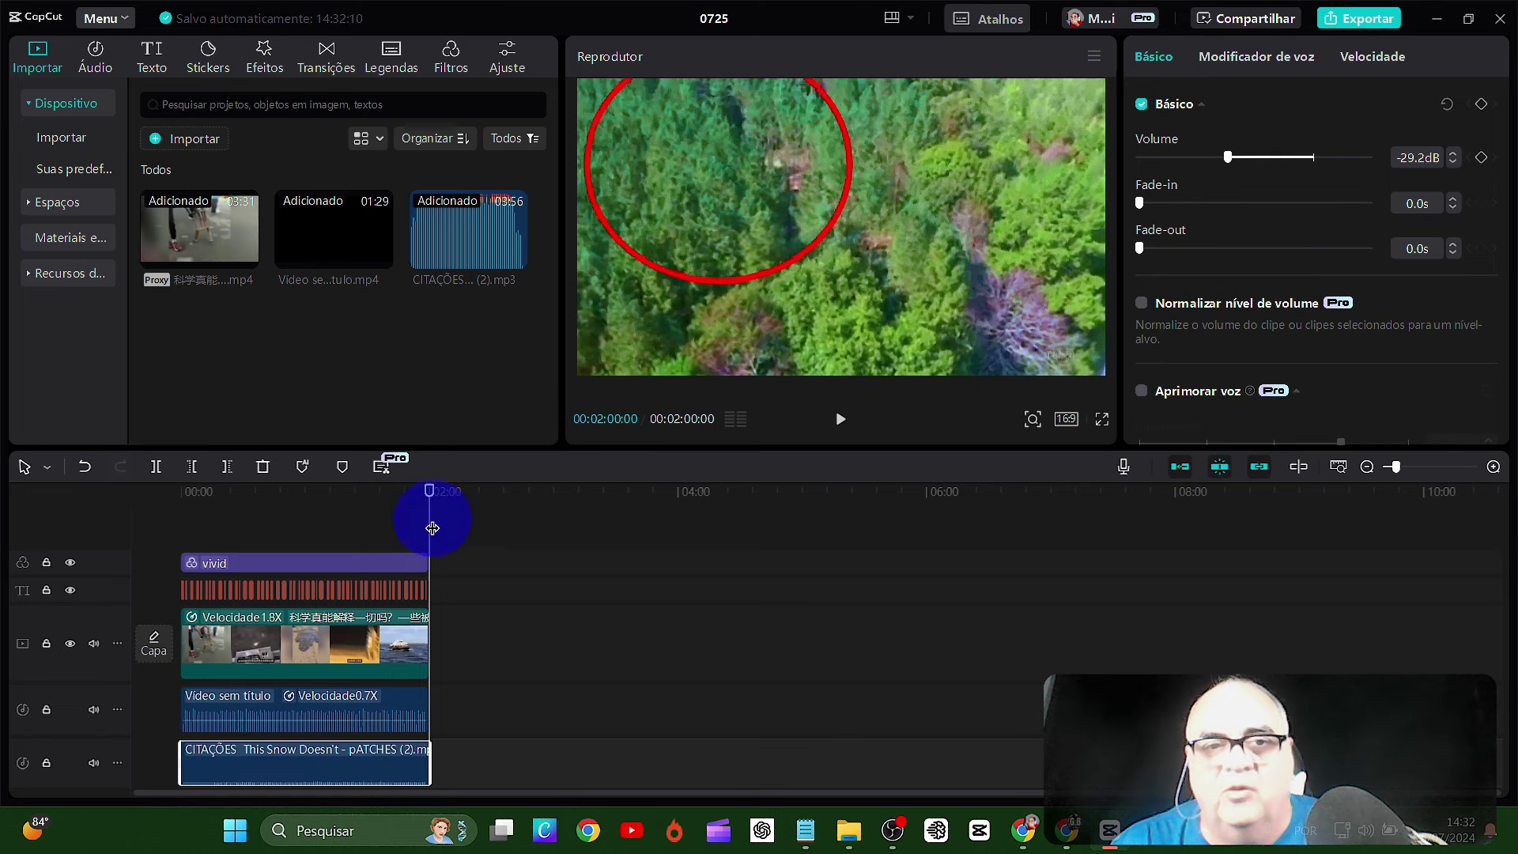
pyautogui.moveTo(430, 508); pyautogui.dragTo(143, 515)
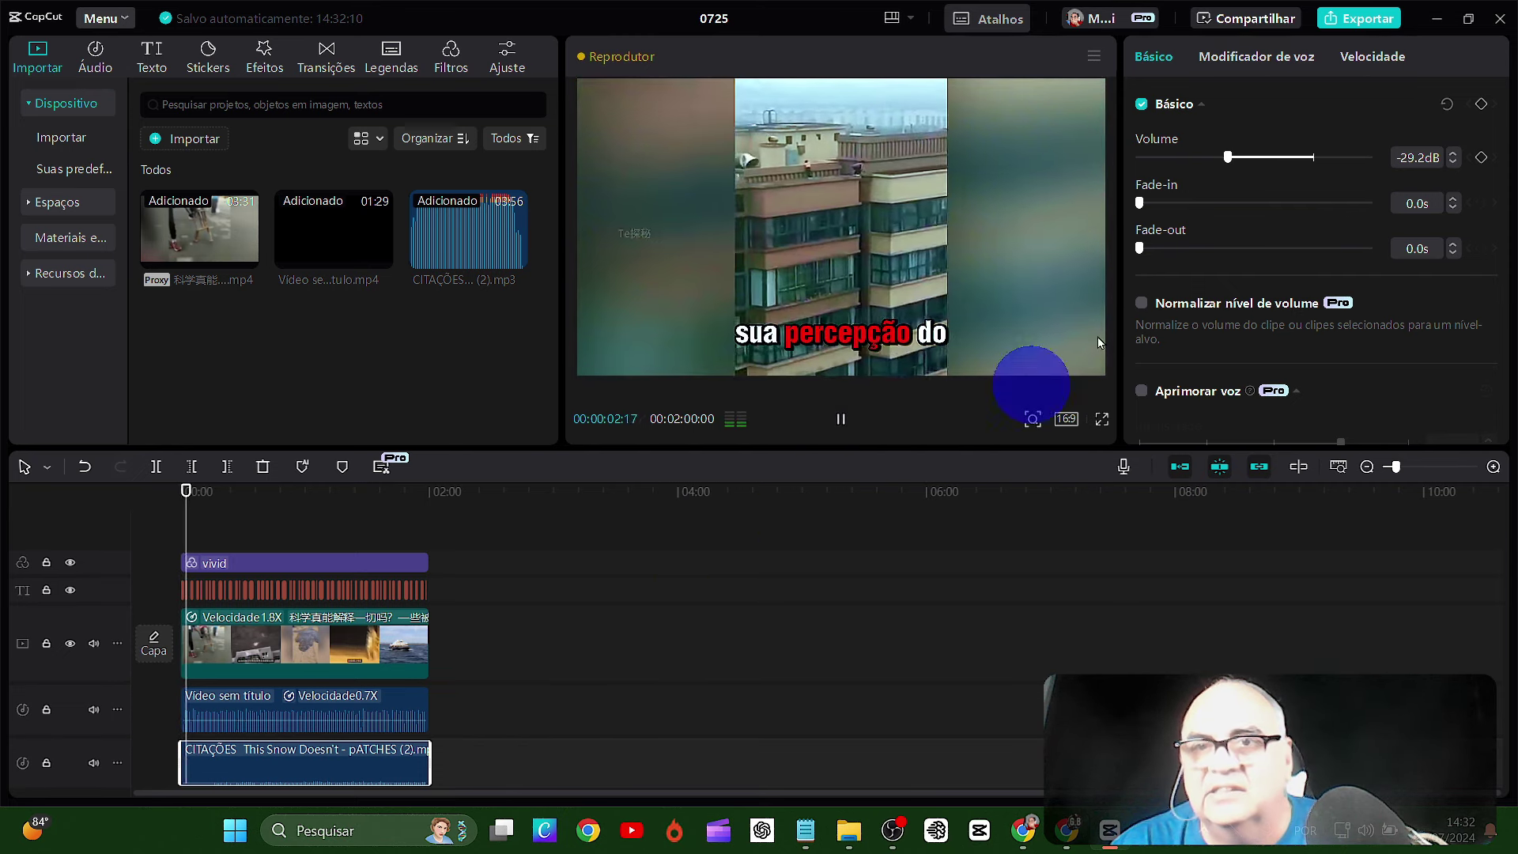
pyautogui.moveTo(1236, 156); pyautogui.dragTo(1283, 161)
pyautogui.click(842, 419)
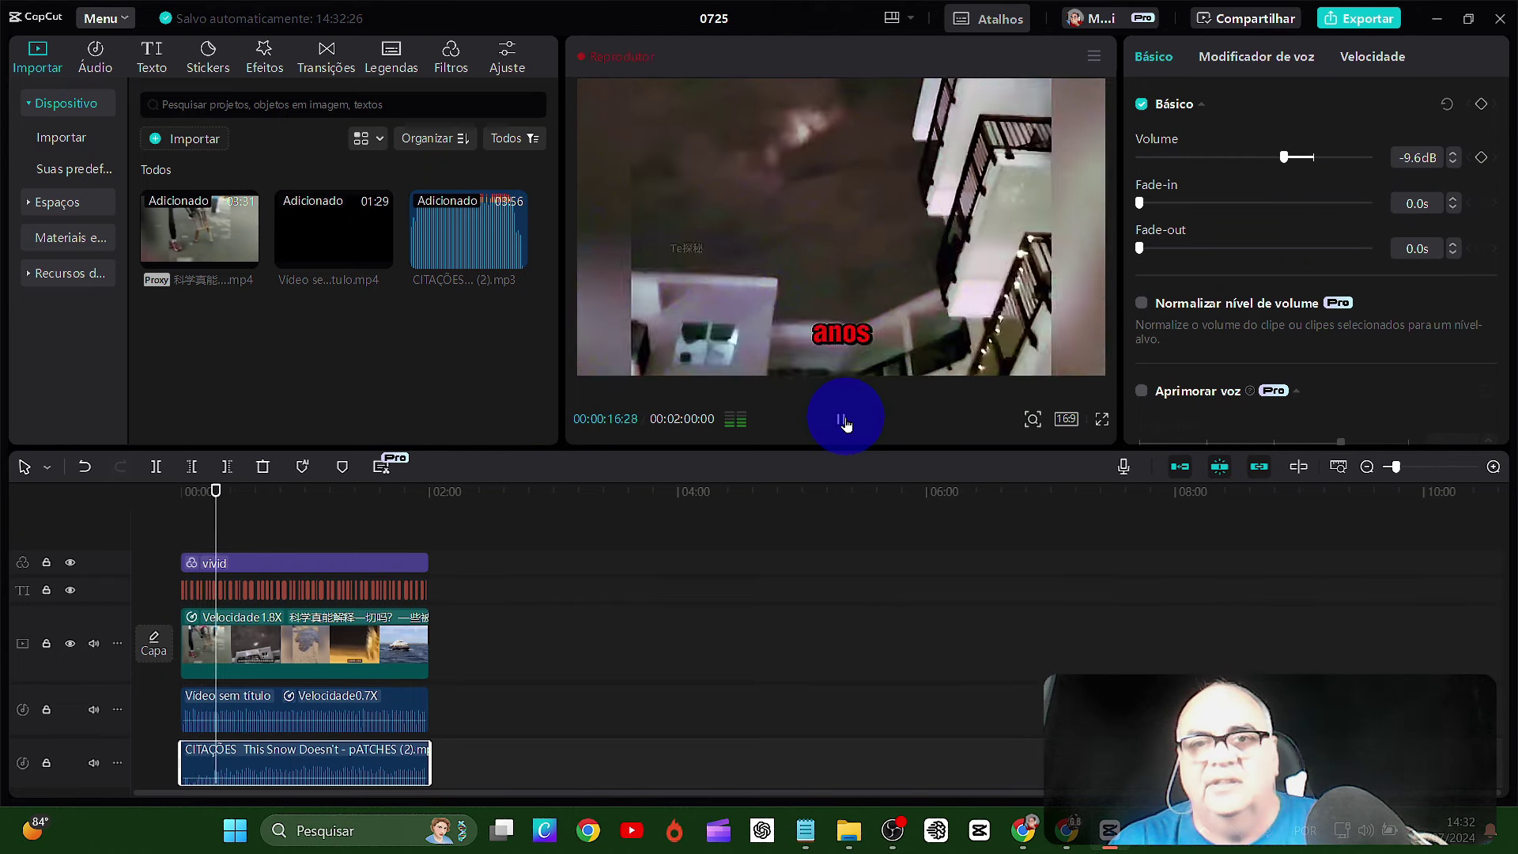
pyautogui.click(843, 421)
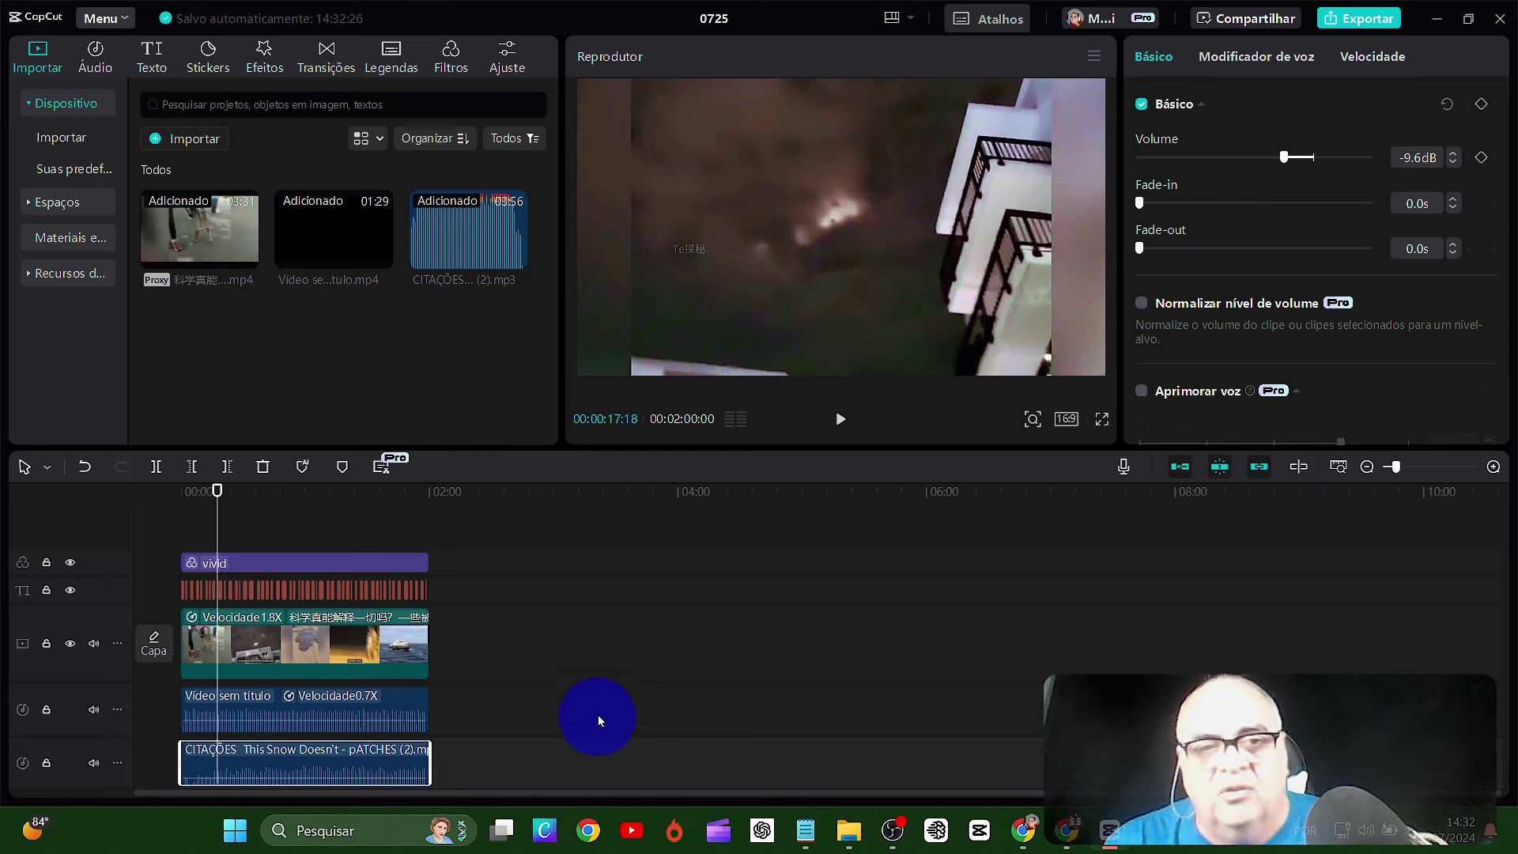
# - Shorten the narration clip's speed duration to 100 s, about 0.9x speed
pyautogui.click(390, 640)
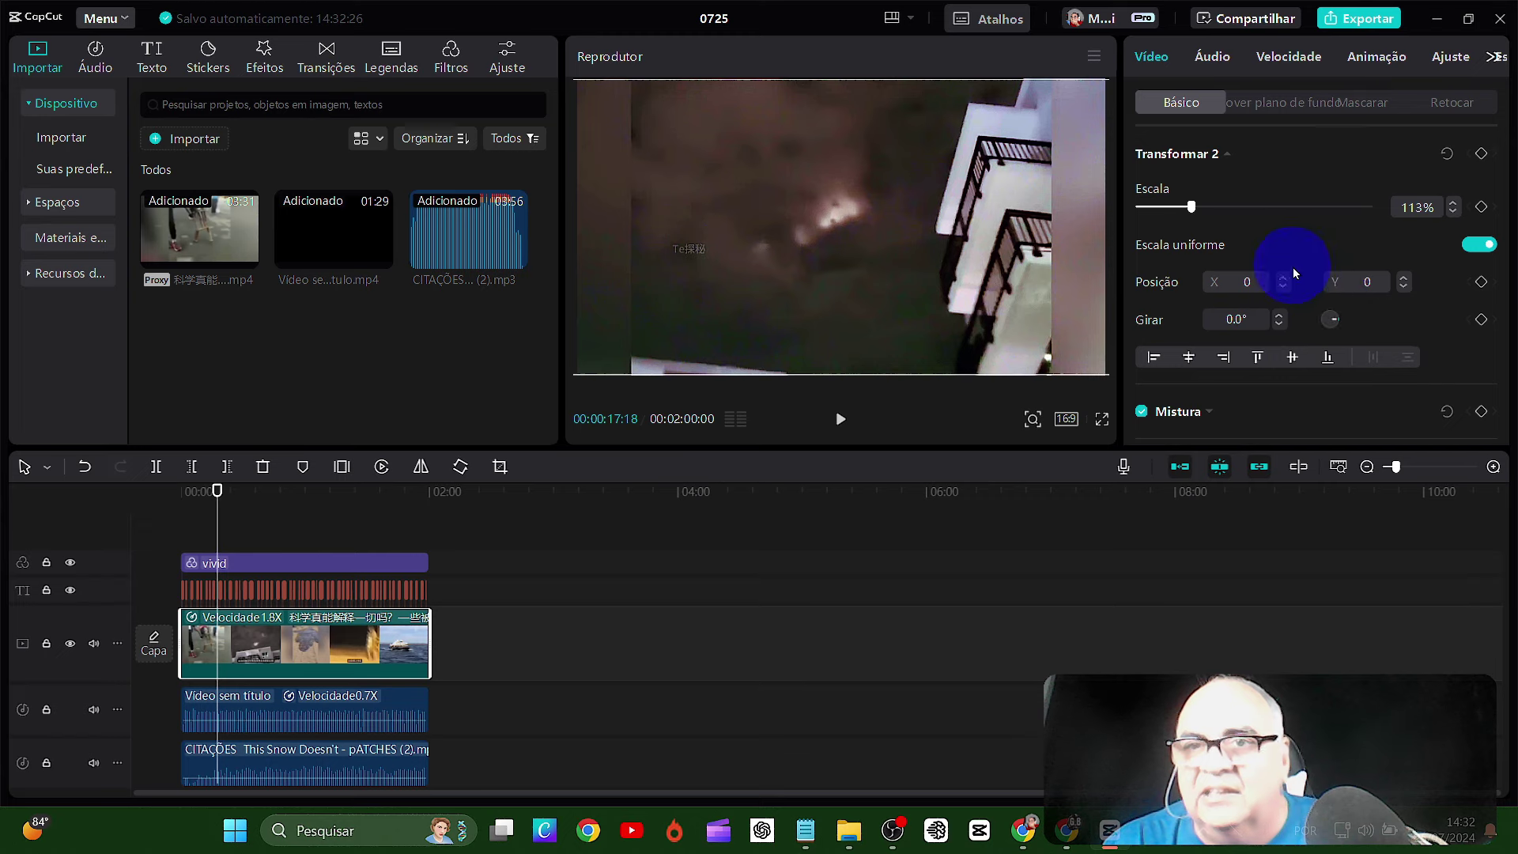
pyautogui.click(1289, 59)
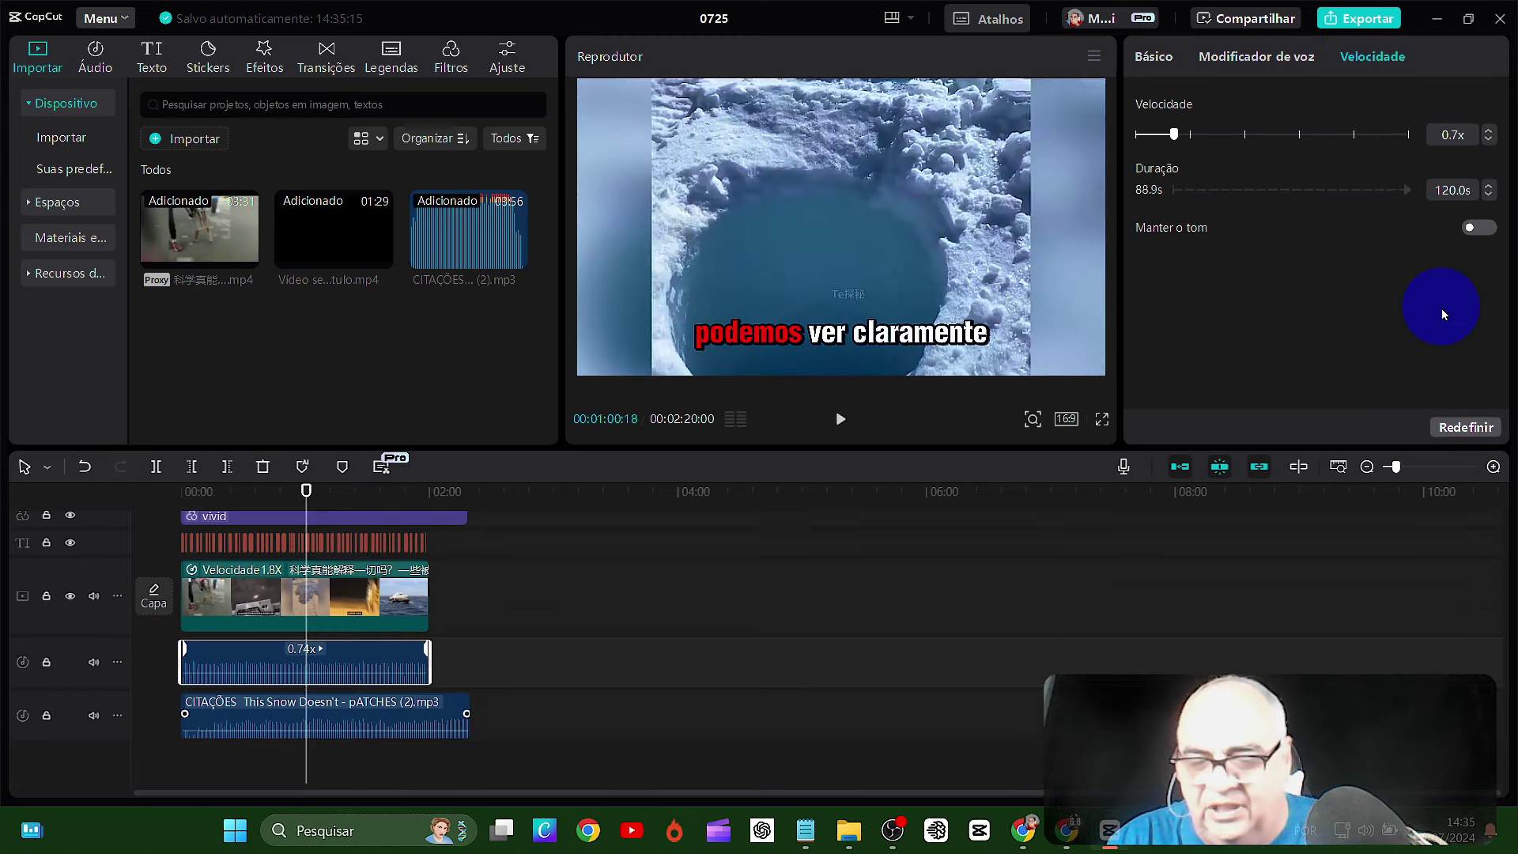
pyautogui.press('BackSpace')
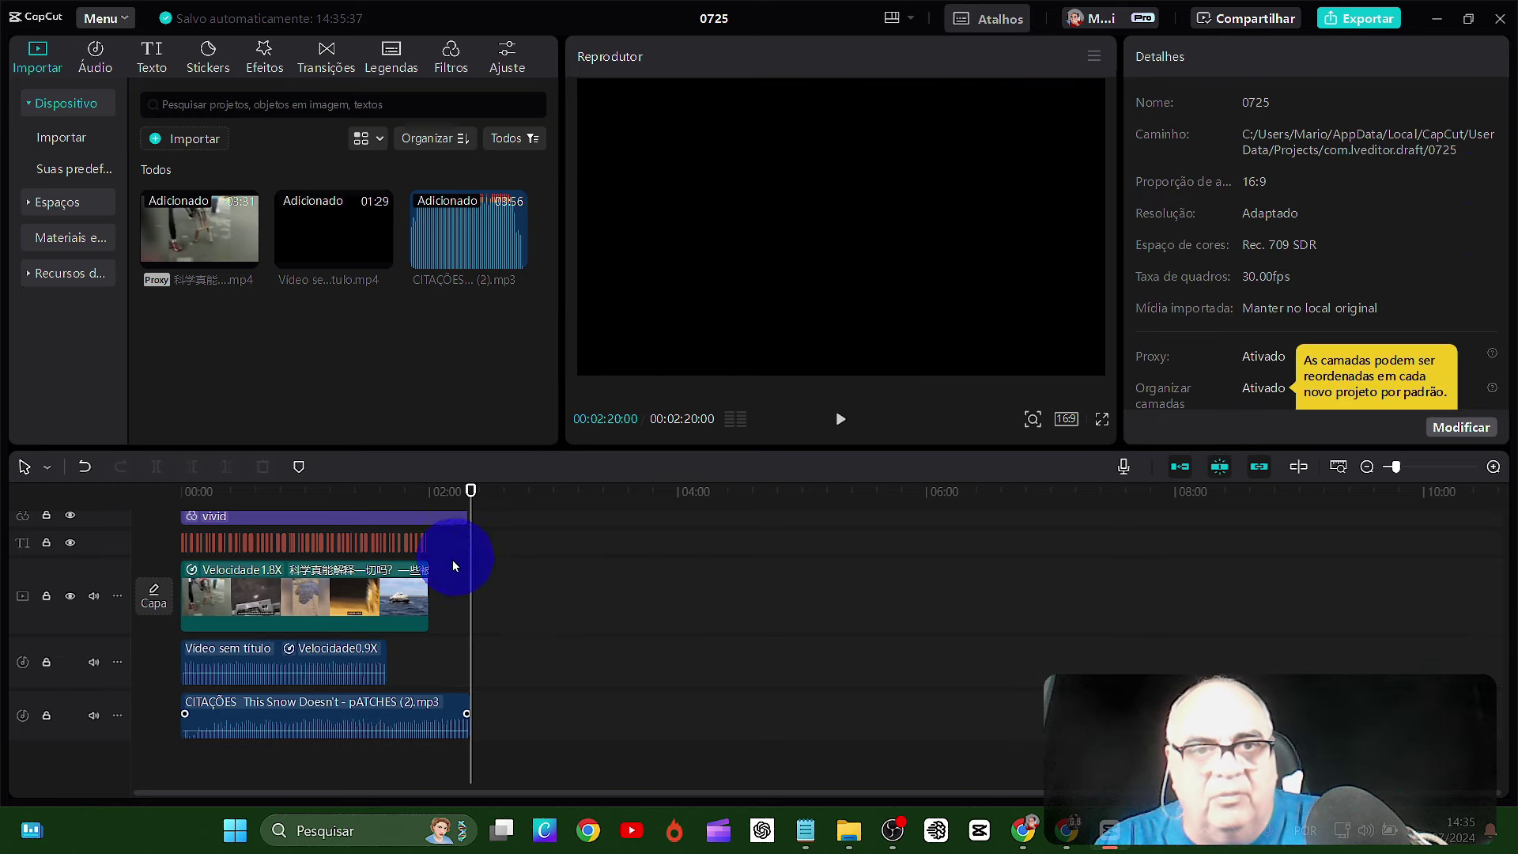
# - Set the Chinese video clip's speed duration to 100.0 s to match the narration
pyautogui.click(387, 581)
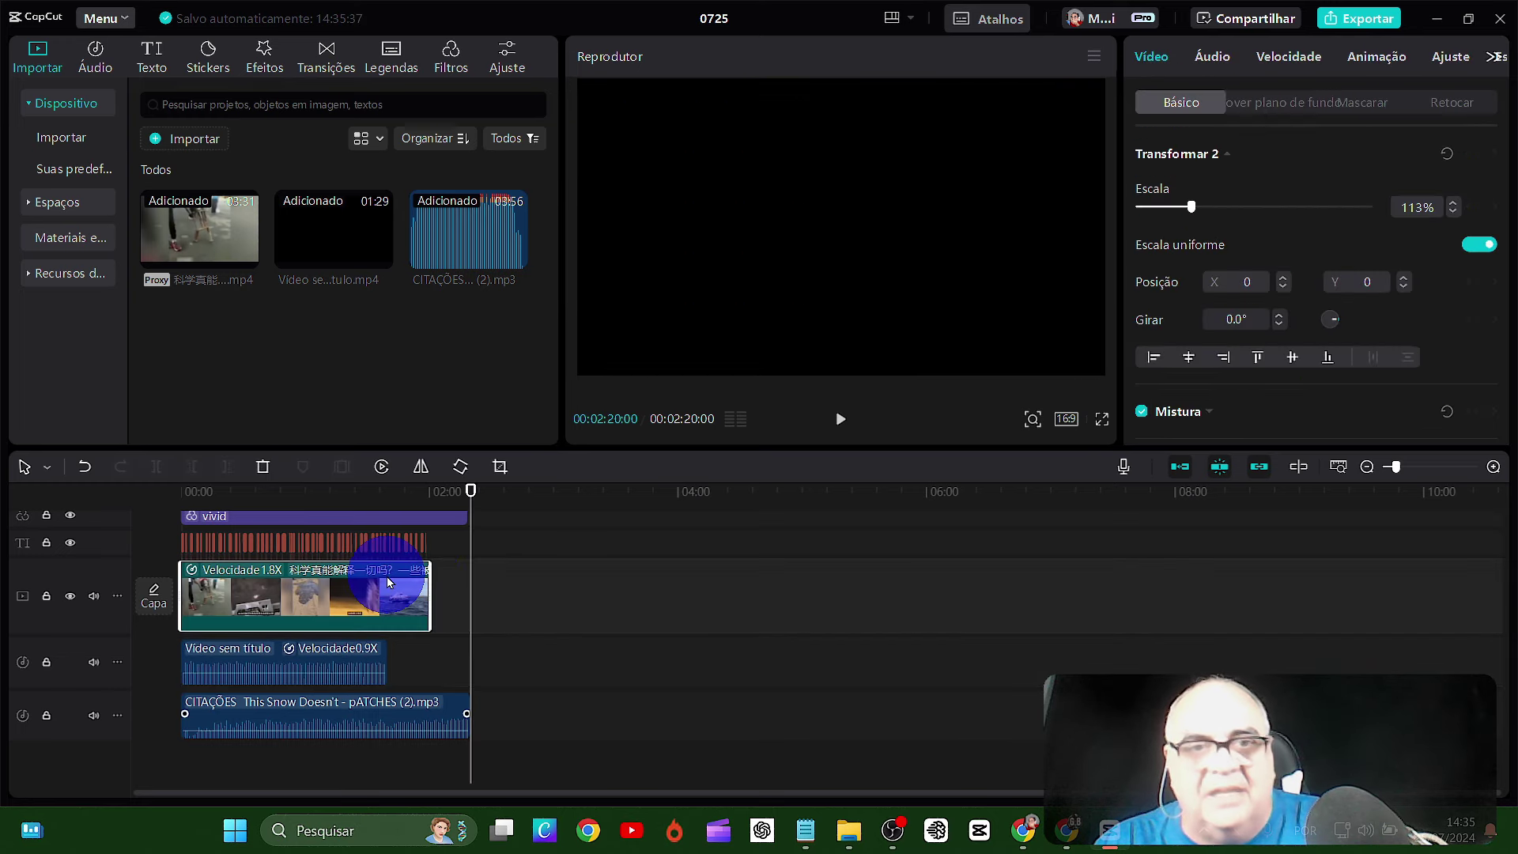
pyautogui.click(1274, 57)
pyautogui.write('100.0s')
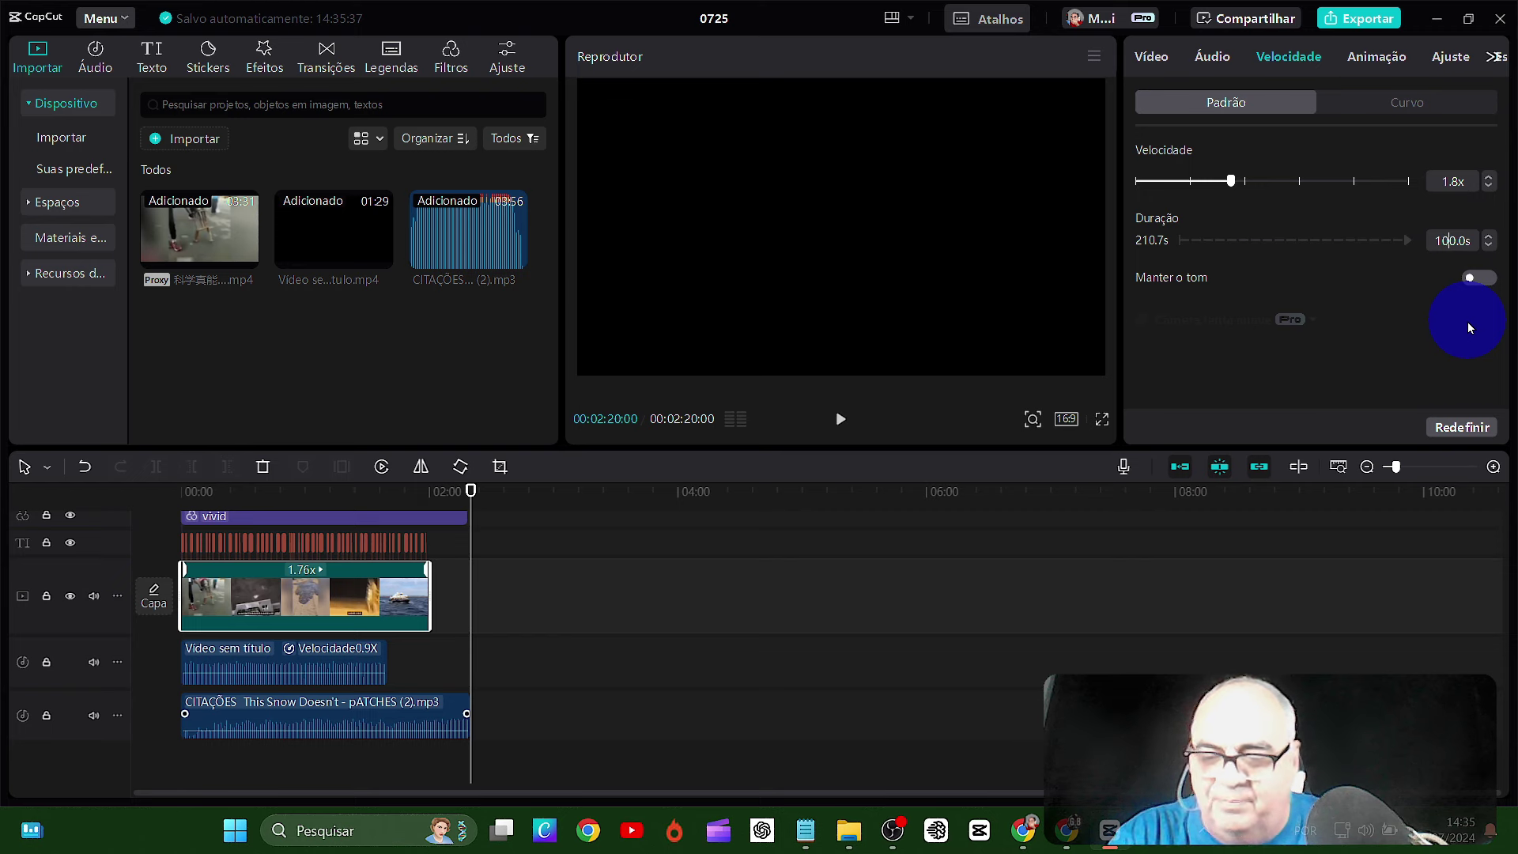
pyautogui.press('Return')
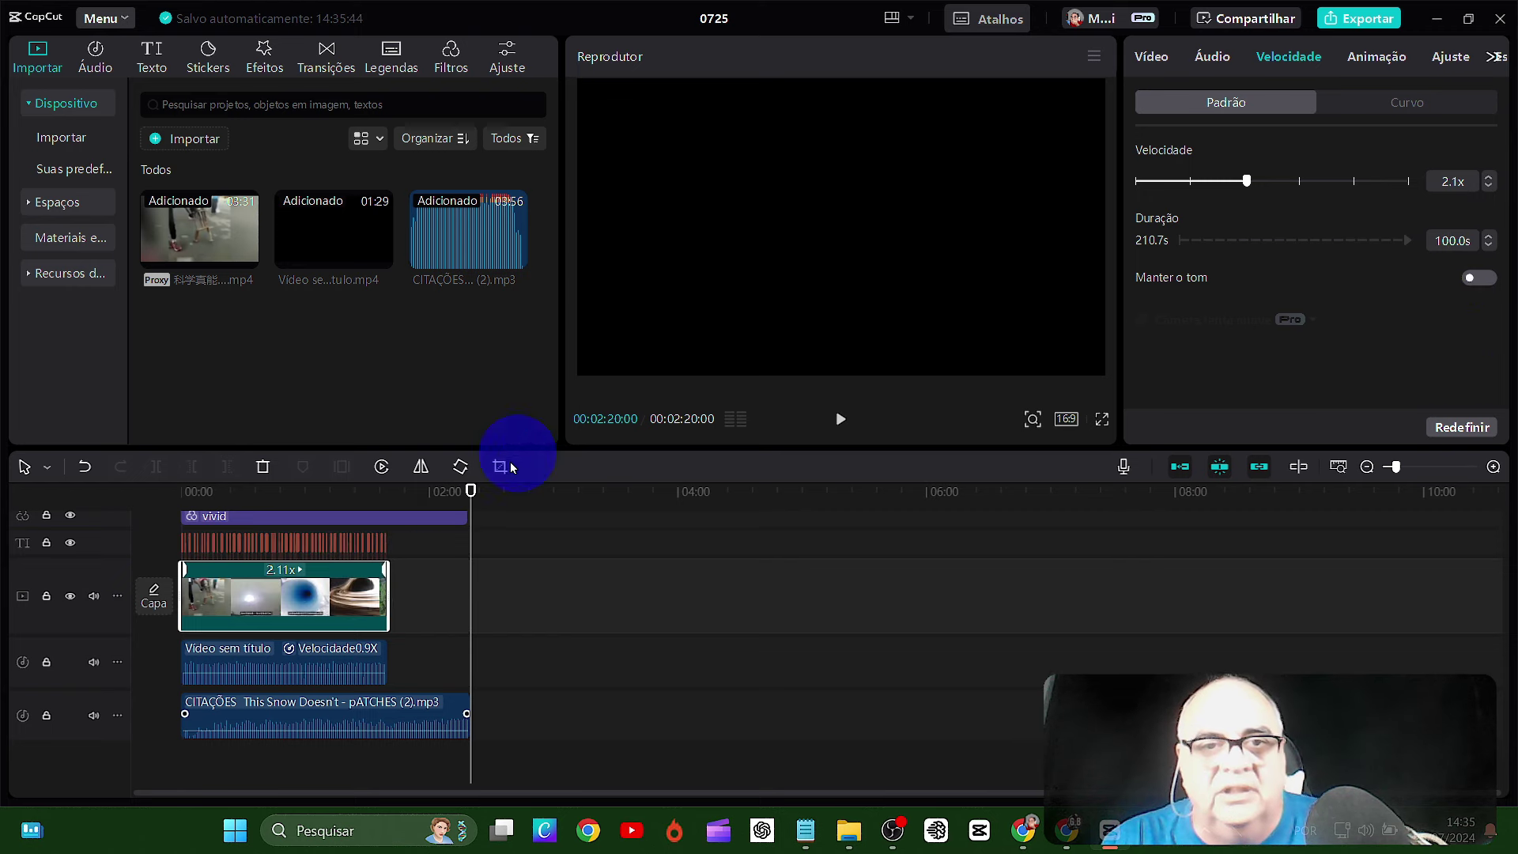
# - Shorten the vivid filter to the video's end and compress the background music to 100.0 s at 1.4x speed
pyautogui.click(465, 516)
pyautogui.moveTo(467, 514); pyautogui.dragTo(390, 515)
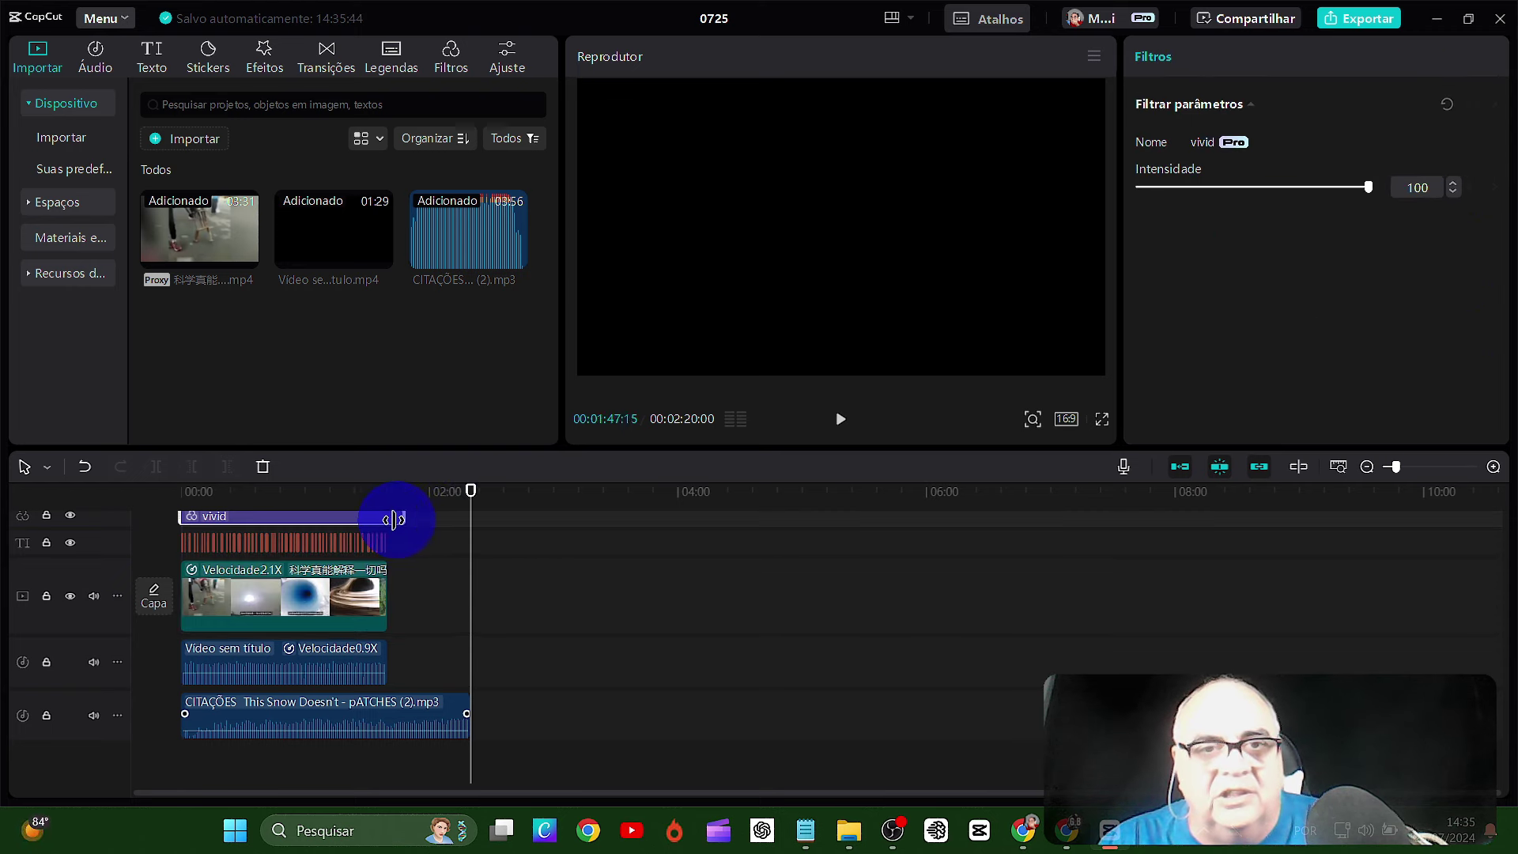
pyautogui.click(465, 703)
pyautogui.moveTo(465, 703); pyautogui.dragTo(388, 703)
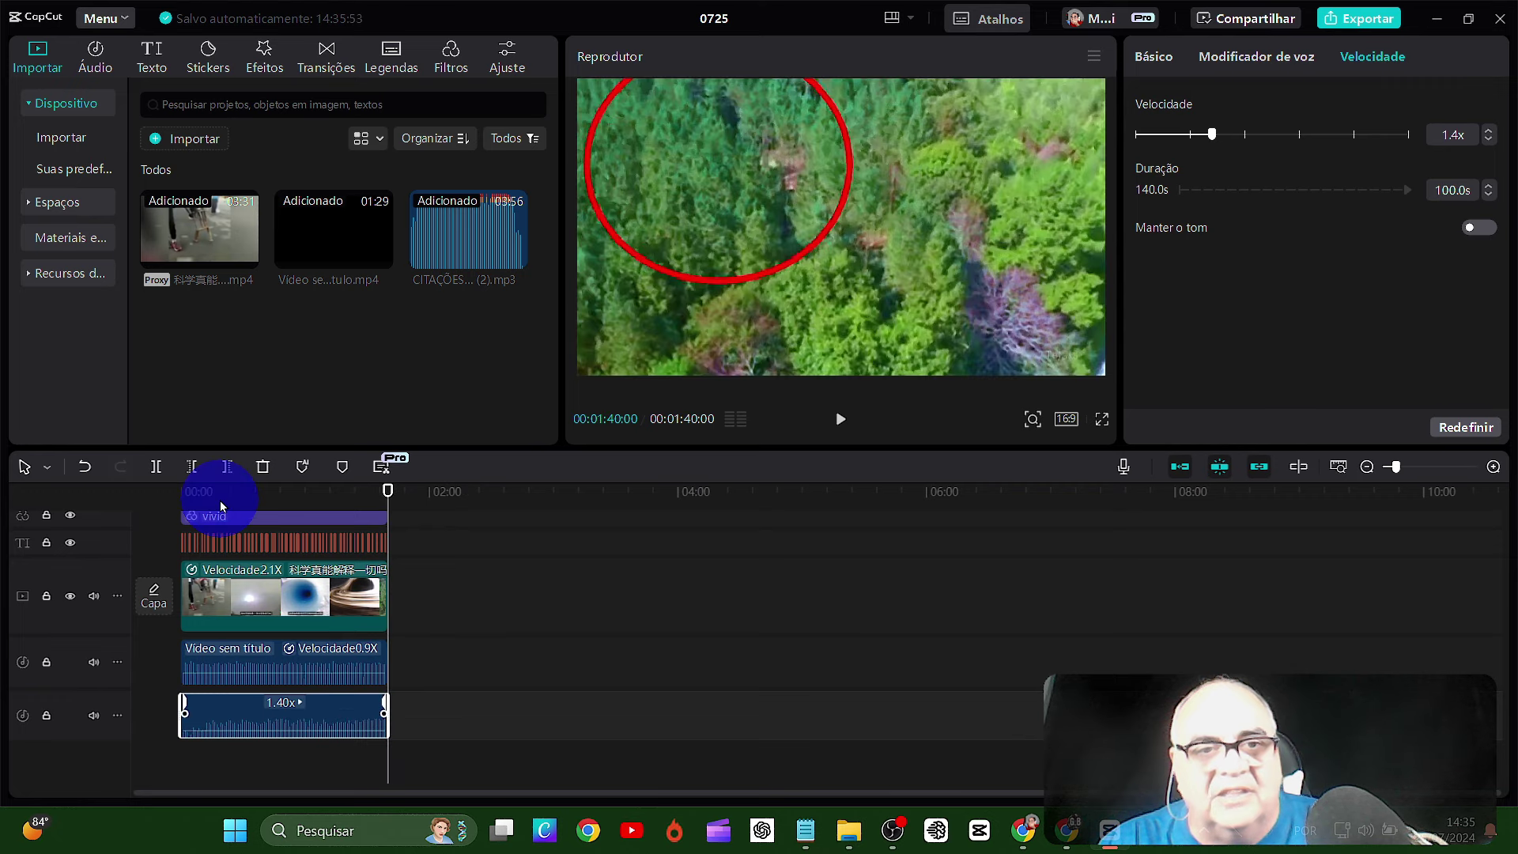
# - Play several seconds from about 00:17 to check the retimed video, narration, captions and music together
pyautogui.click(221, 506)
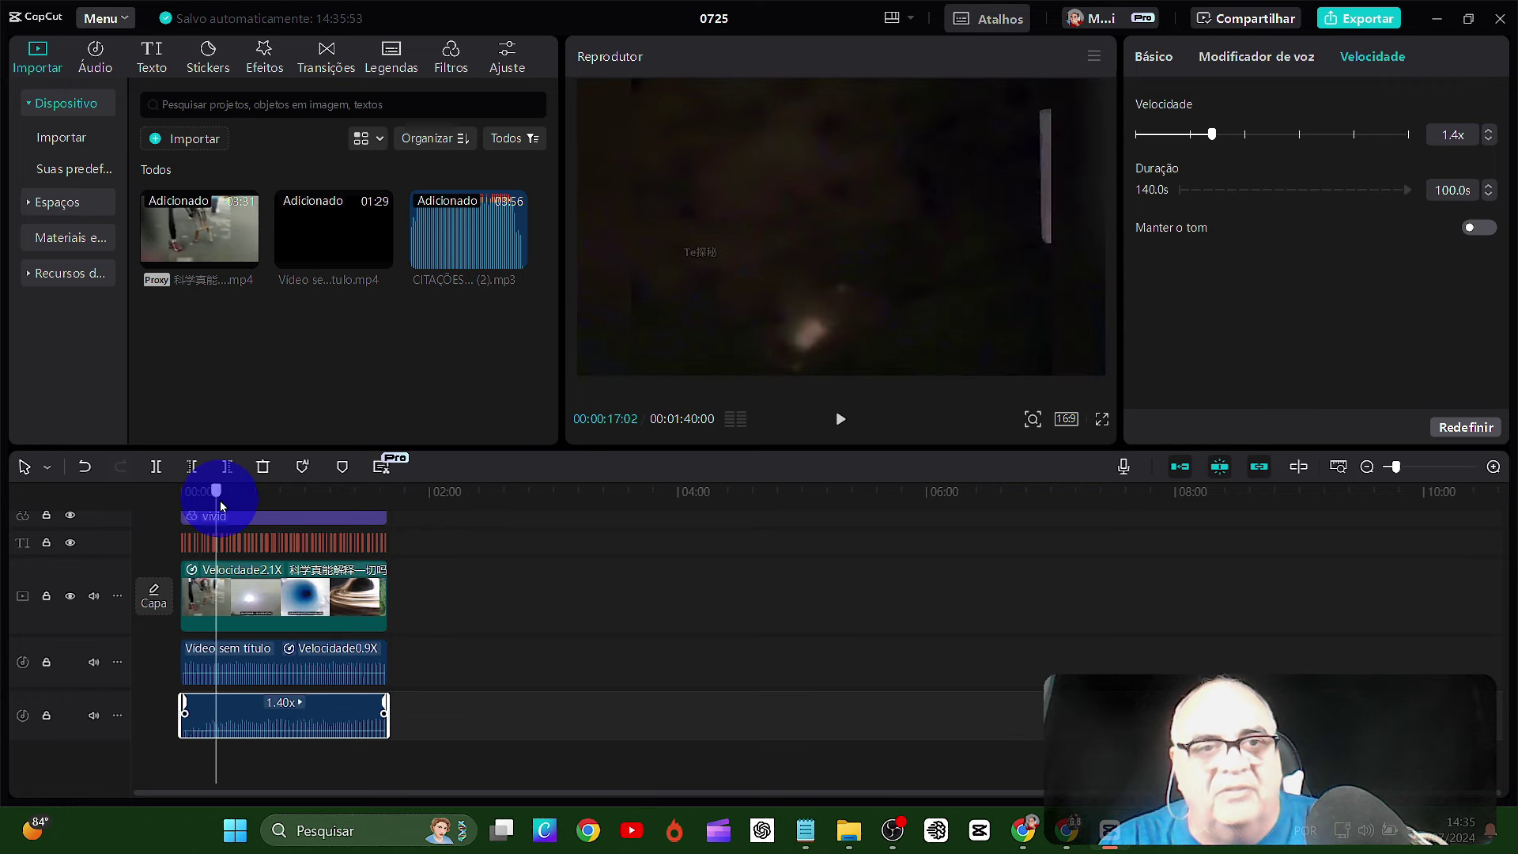
pyautogui.click(840, 421)
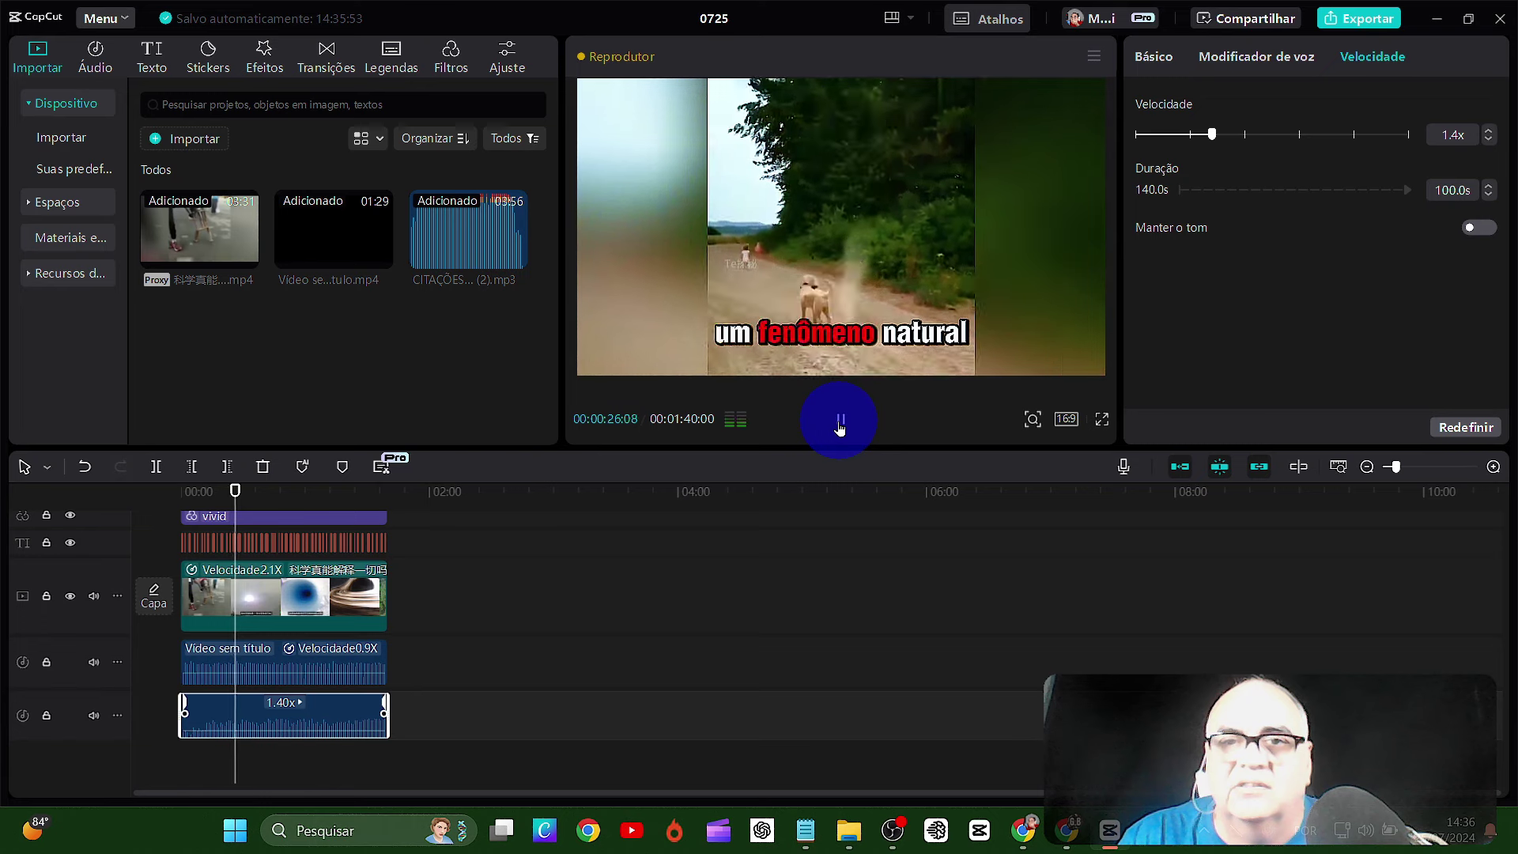
pyautogui.click(840, 423)
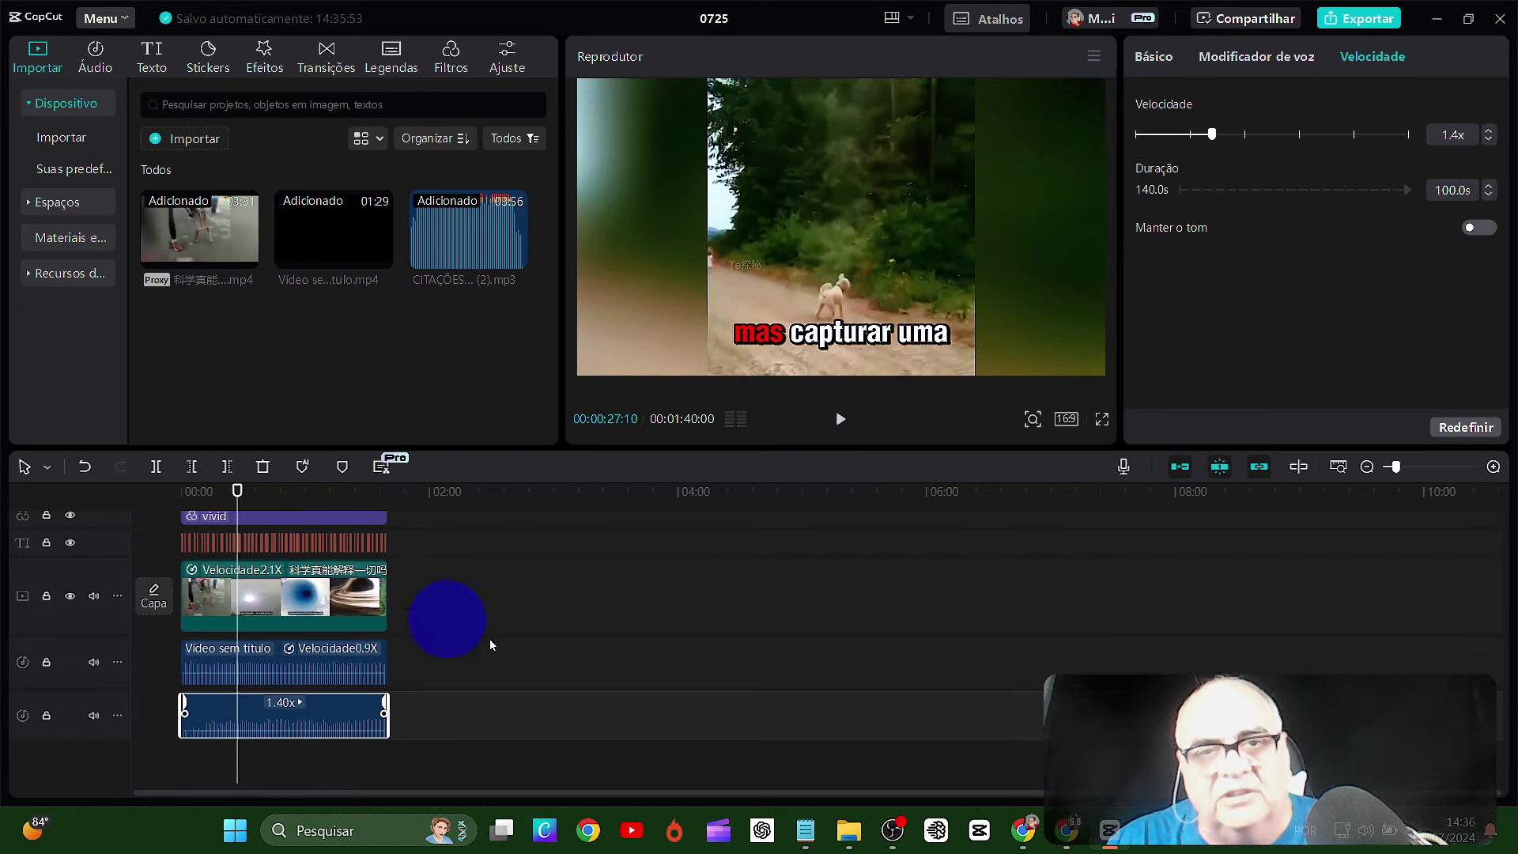
# - Export the project as a 1080P mp4 video named 01, with the separate Legendas export turned off, and close the export dialog
pyautogui.scroll(1, 455, 597)
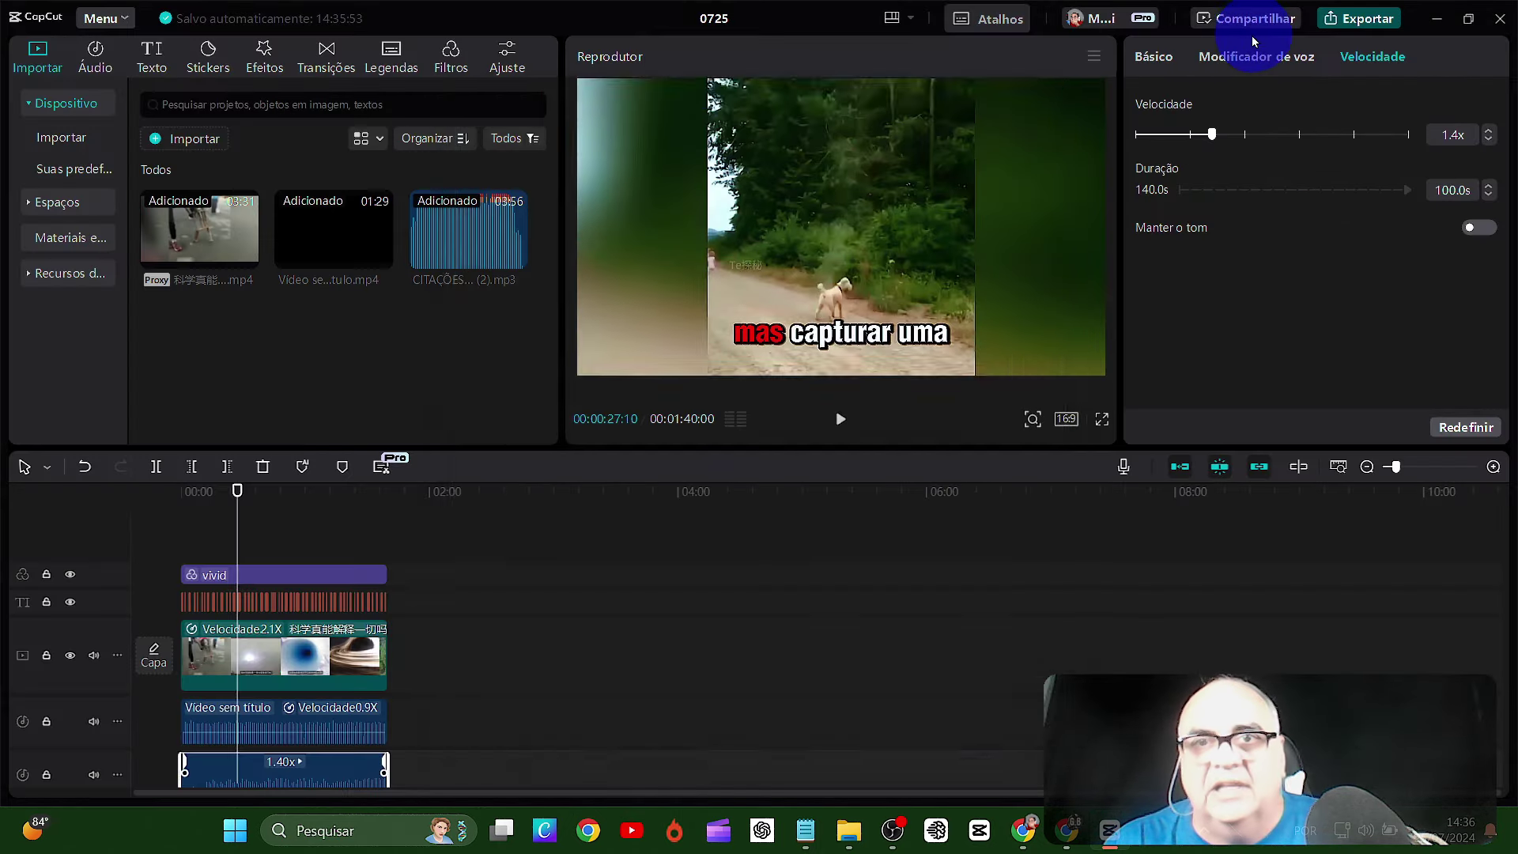
pyautogui.click(1253, 38)
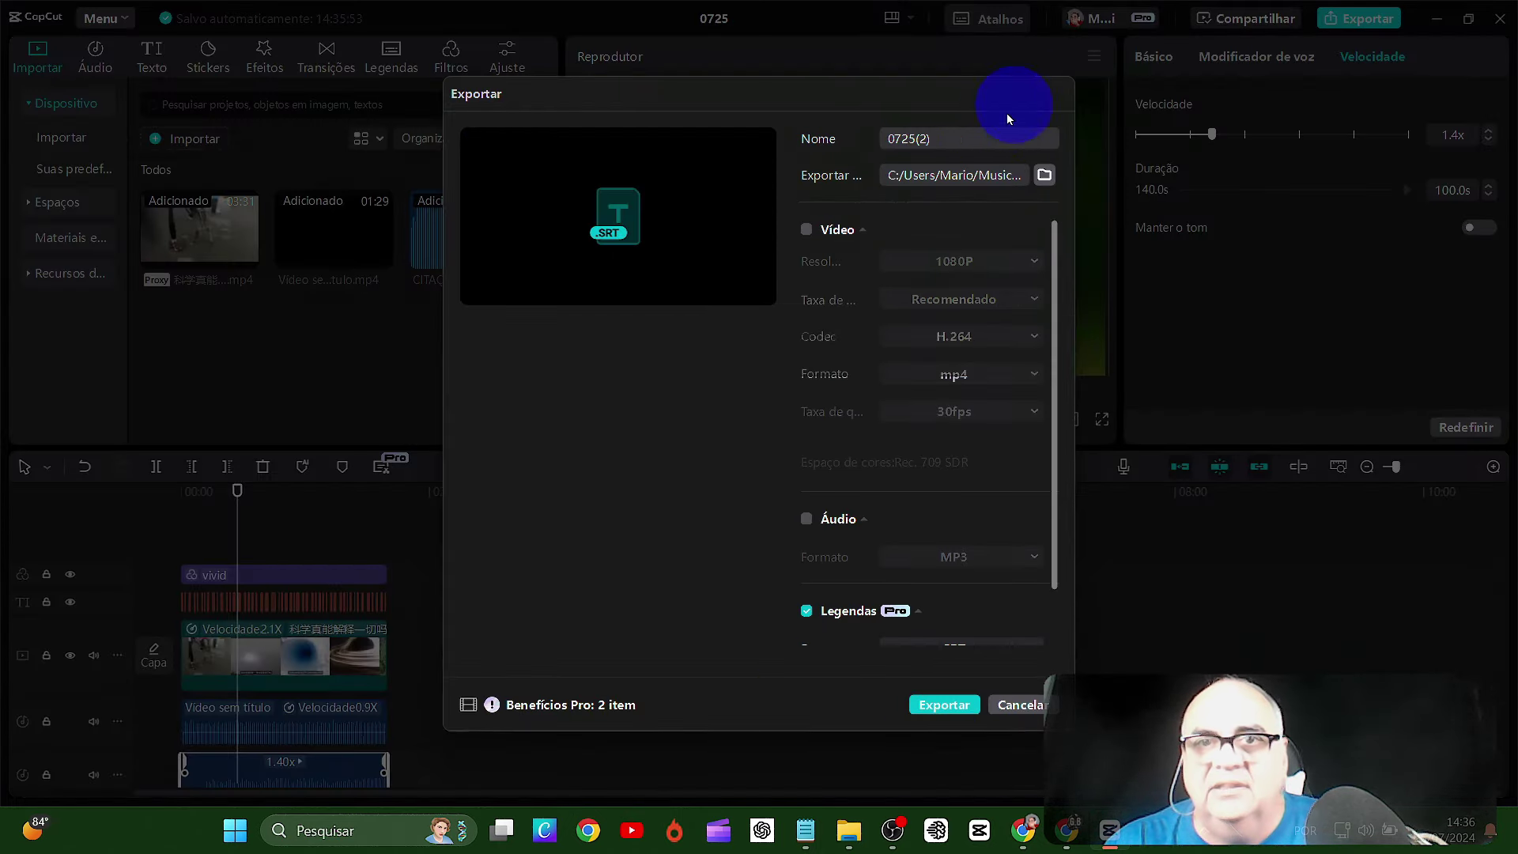
pyautogui.click(807, 612)
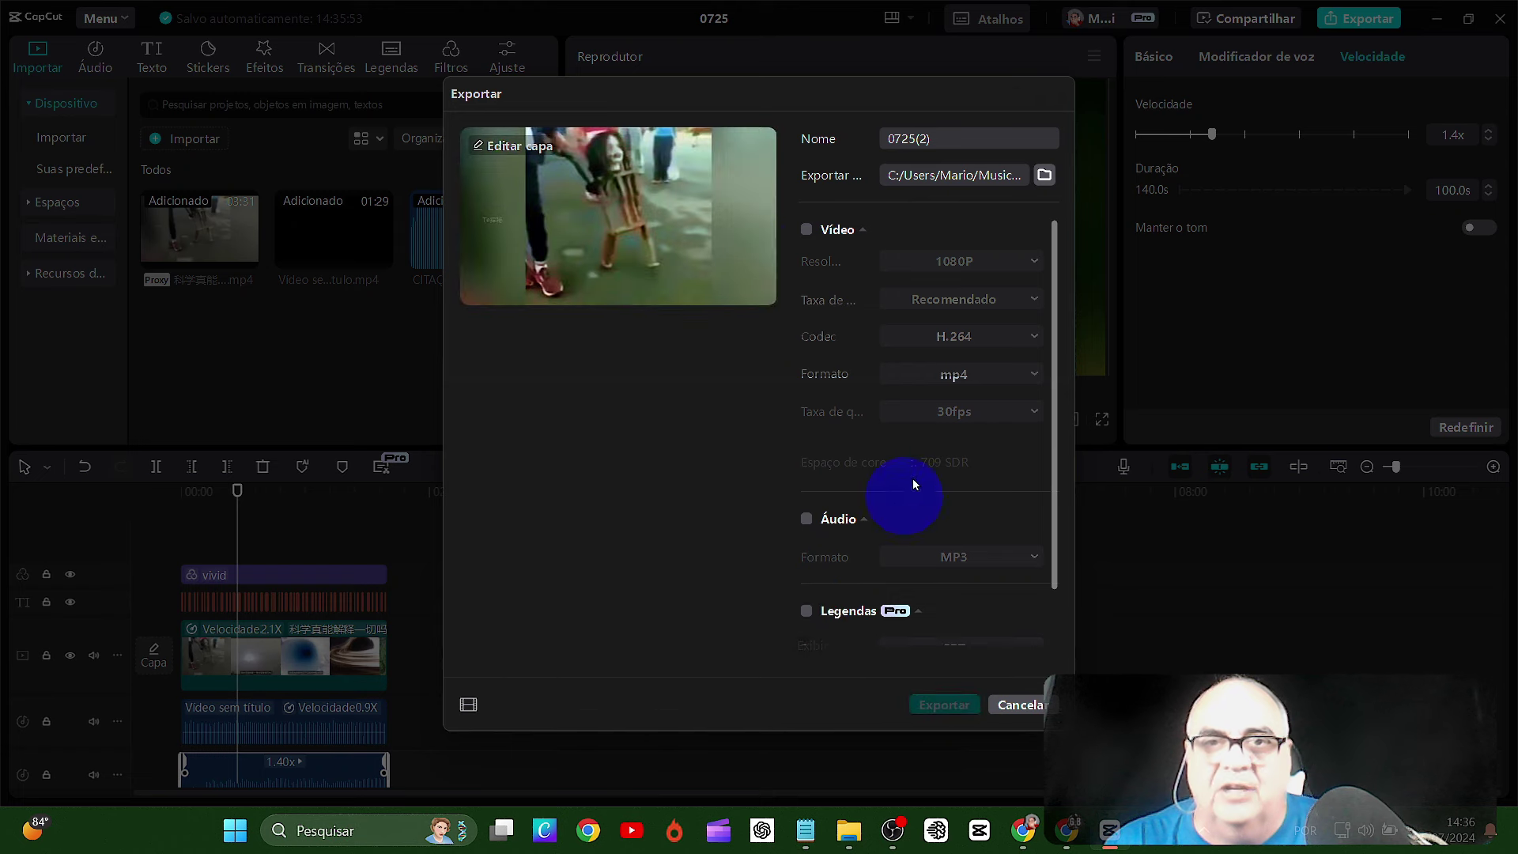
pyautogui.click(807, 230)
pyautogui.moveTo(960, 136); pyautogui.dragTo(828, 139)
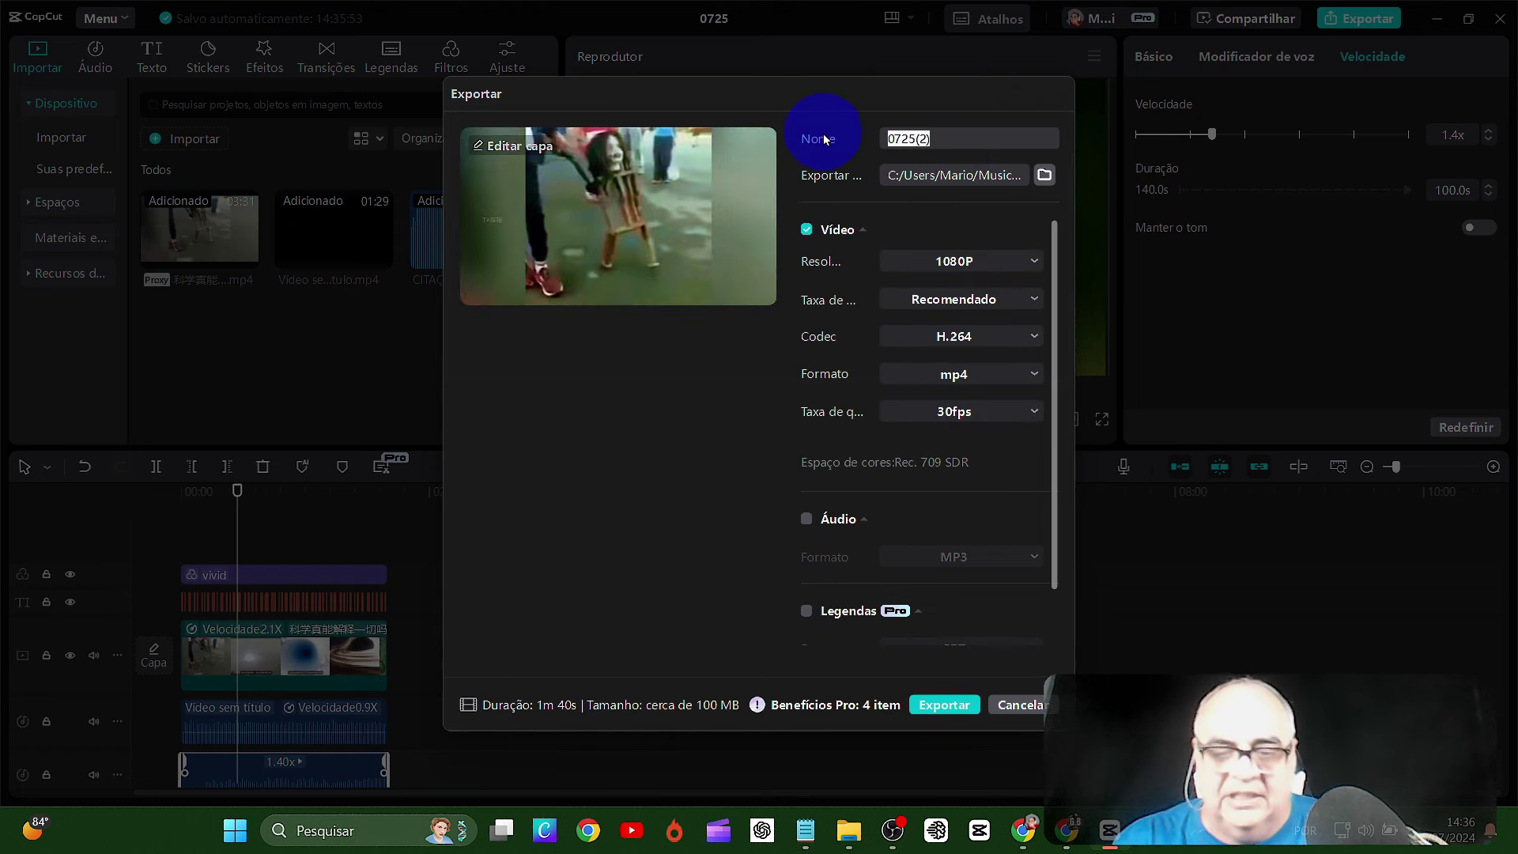
pyautogui.write('01')
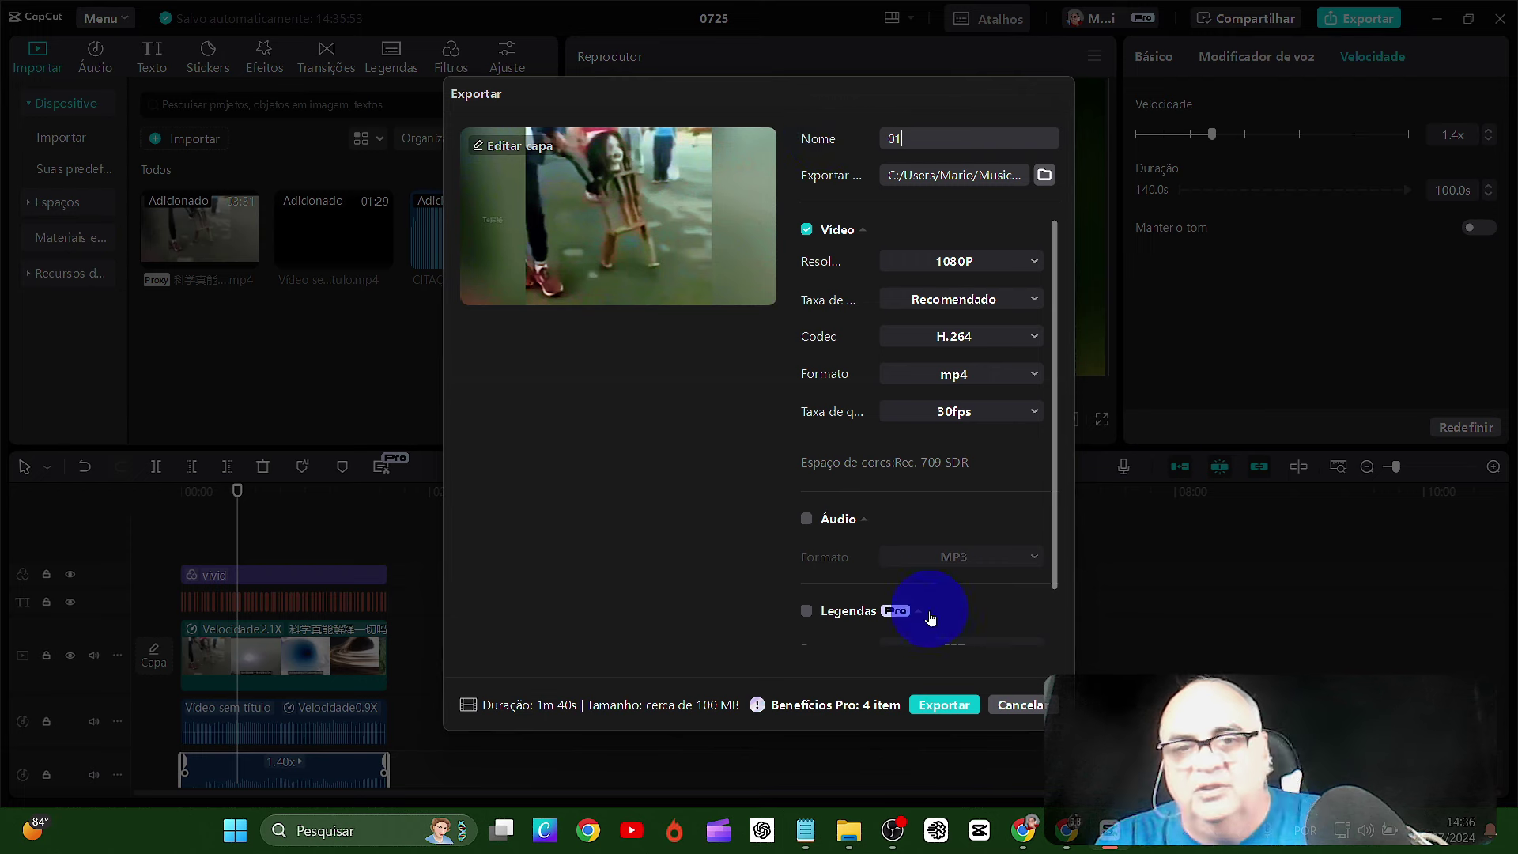
pyautogui.click(948, 710)
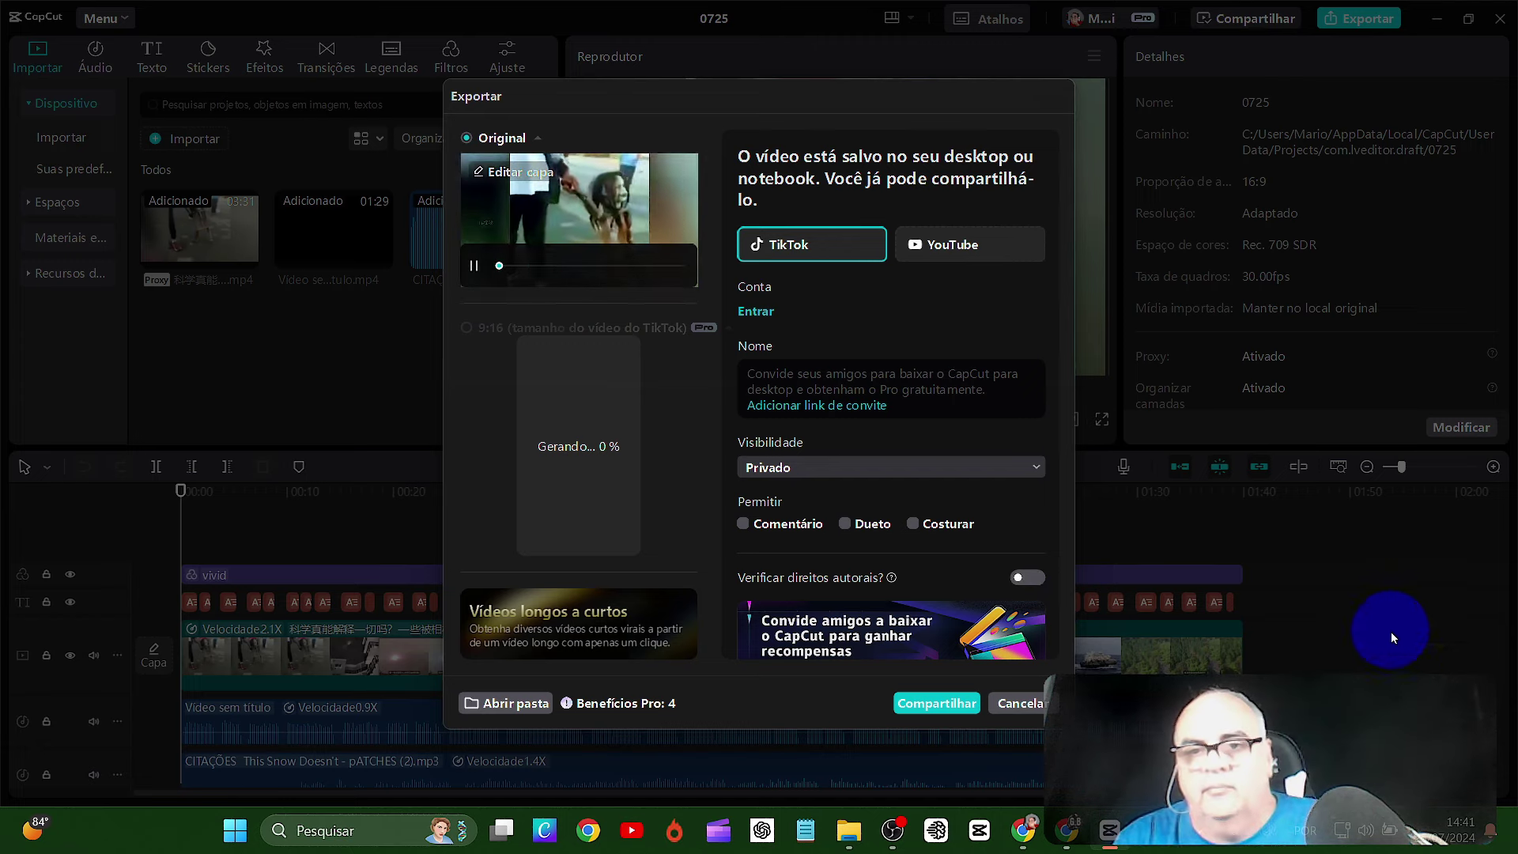
pyautogui.click(1021, 703)
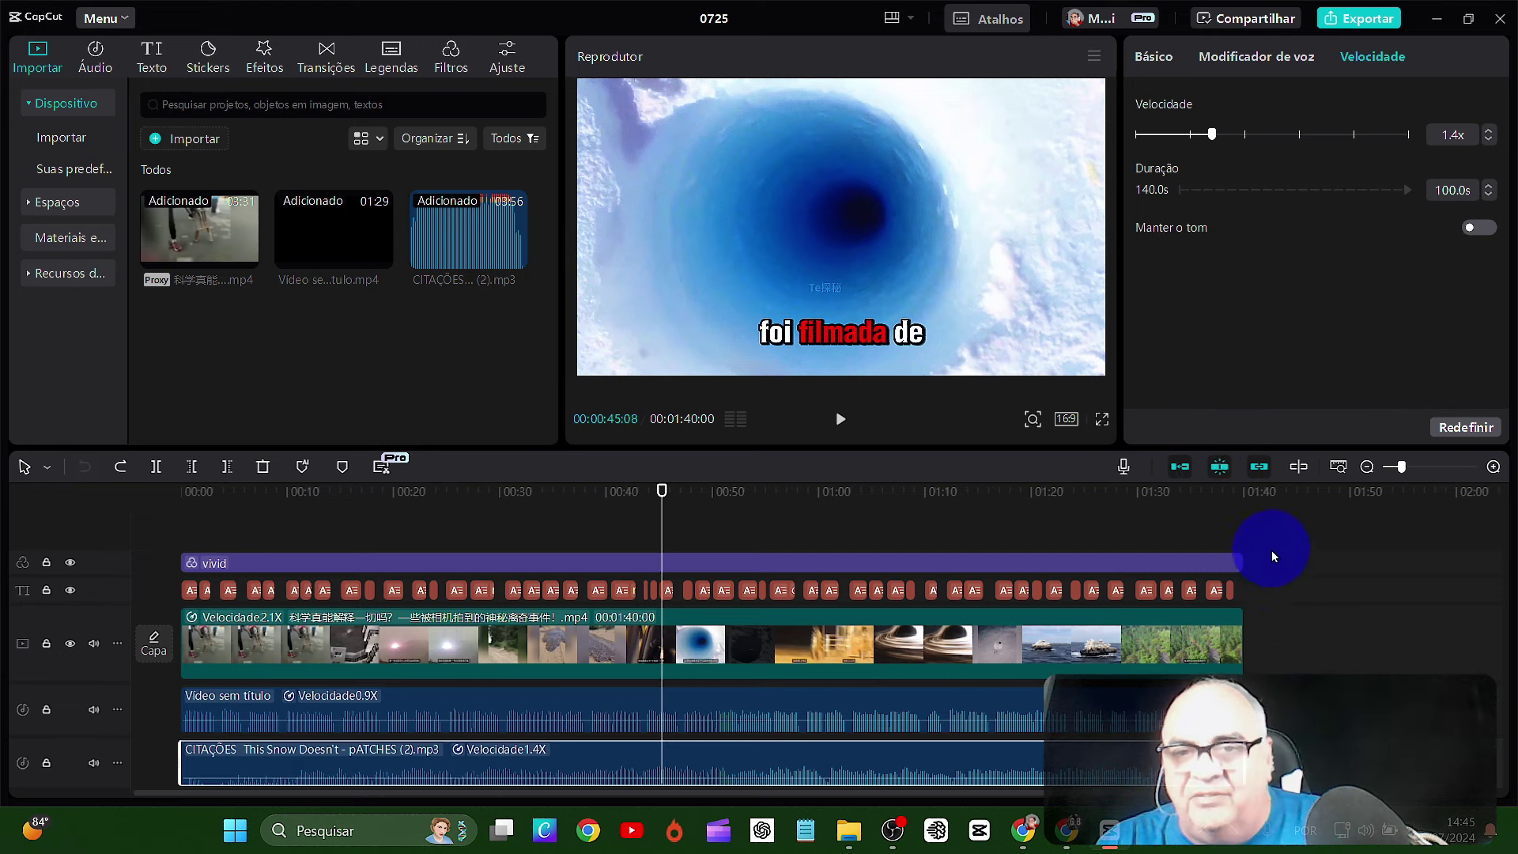
# - Delete the vivid filter, all caption segments and the background music, keeping only the video and narration clips
pyautogui.moveTo(1272, 556); pyautogui.dragTo(175, 585)
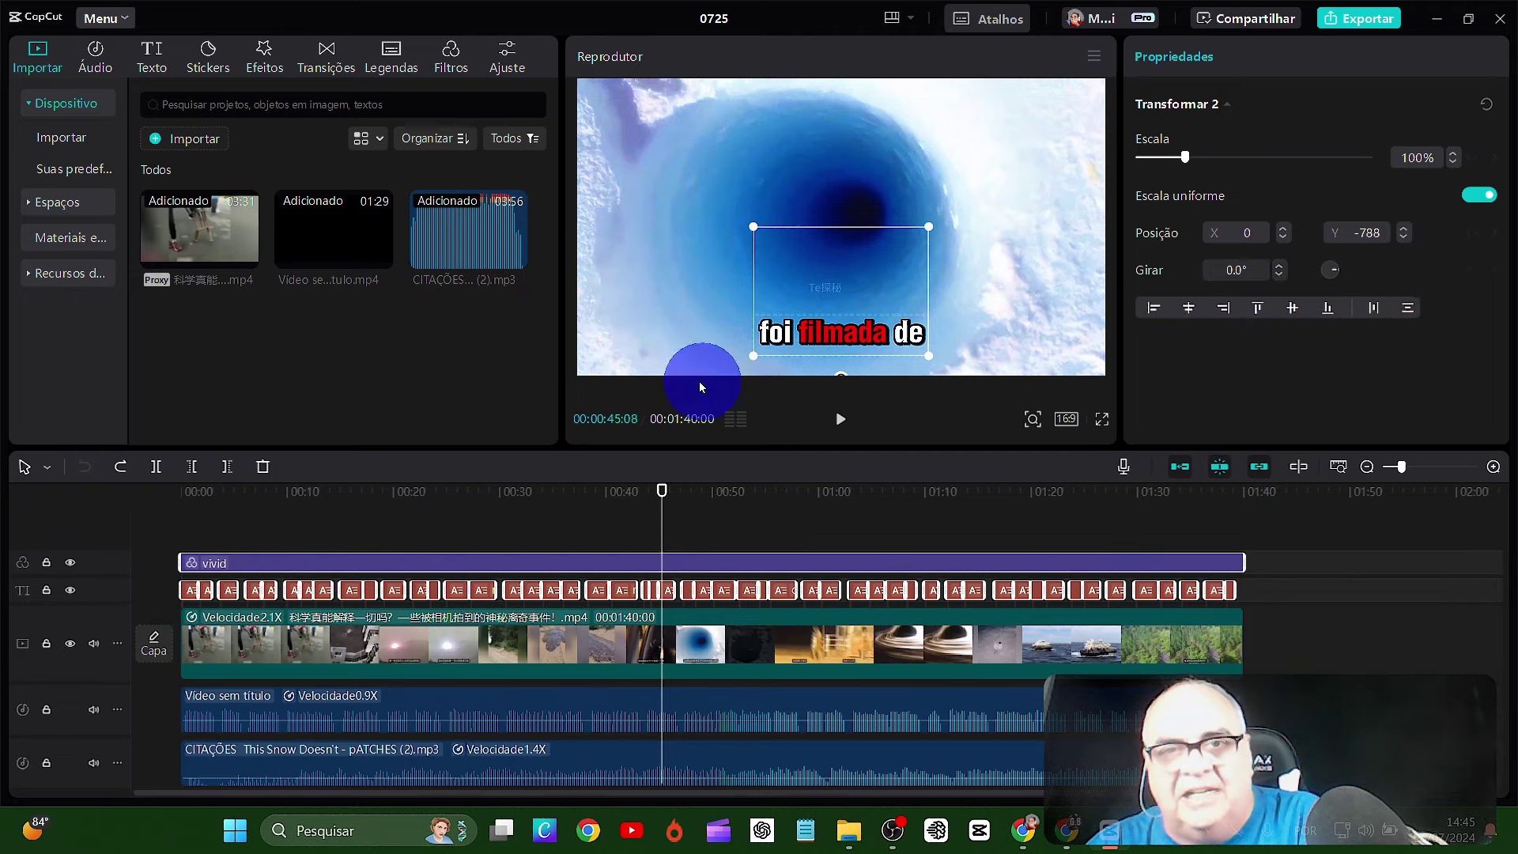
pyautogui.press('Delete')
pyautogui.click(666, 701)
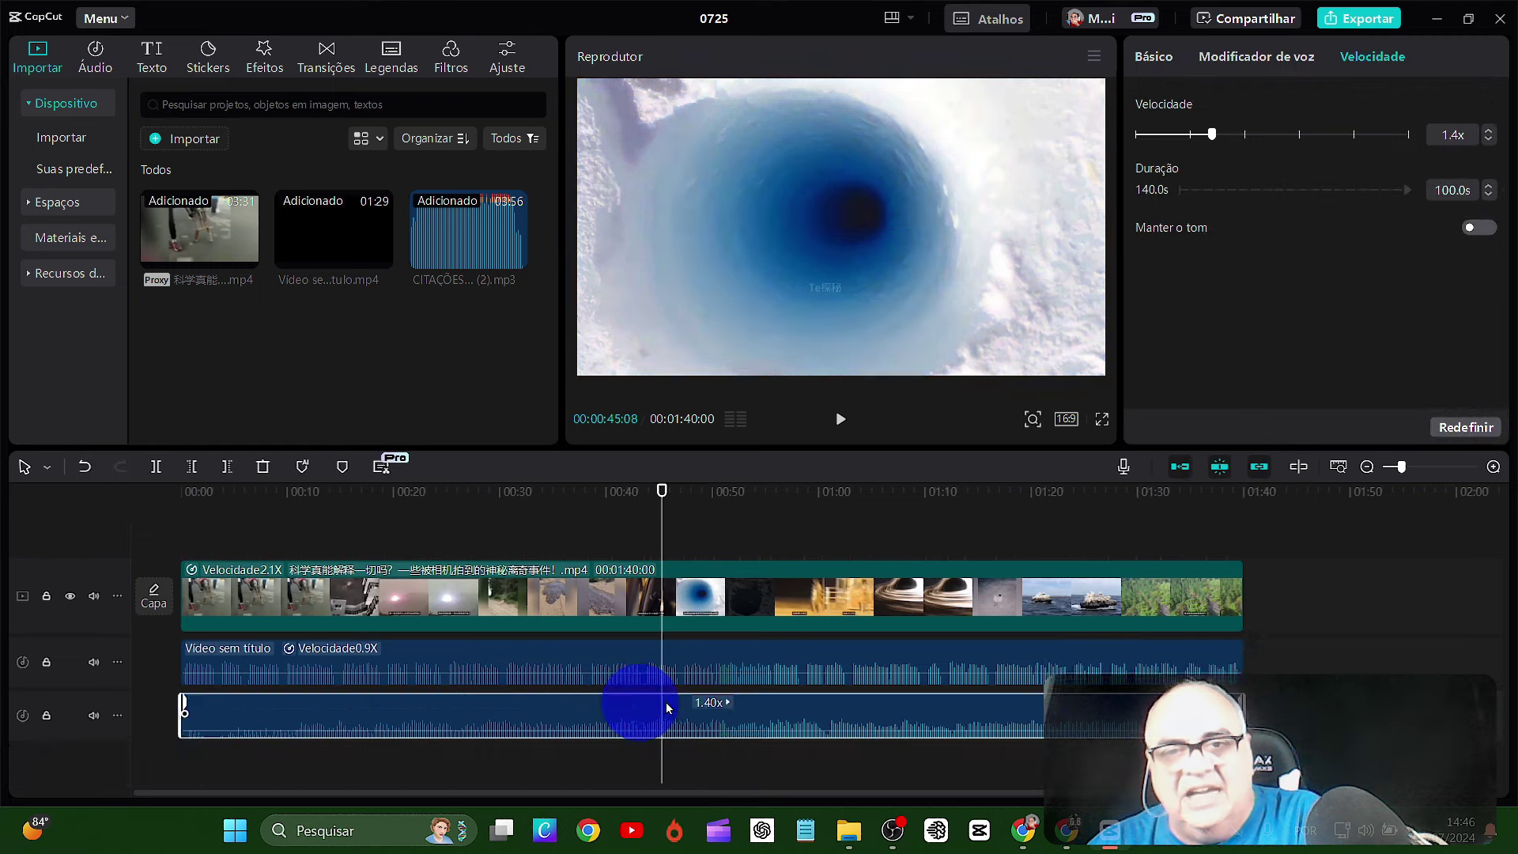
pyautogui.press('Delete')
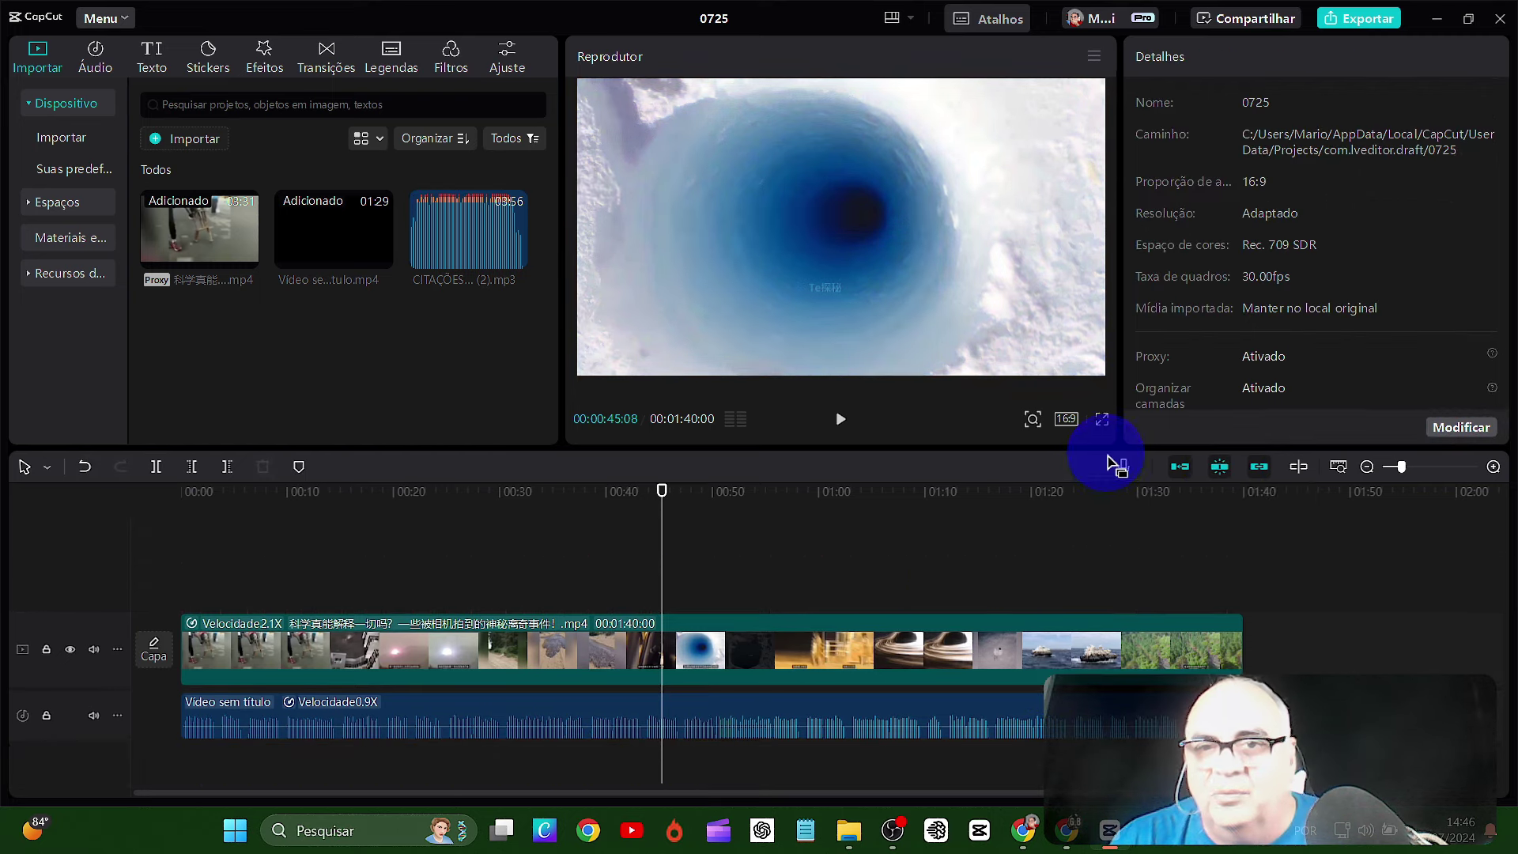
# - Change the project's aspect ratio to 9:16
pyautogui.click(1067, 422)
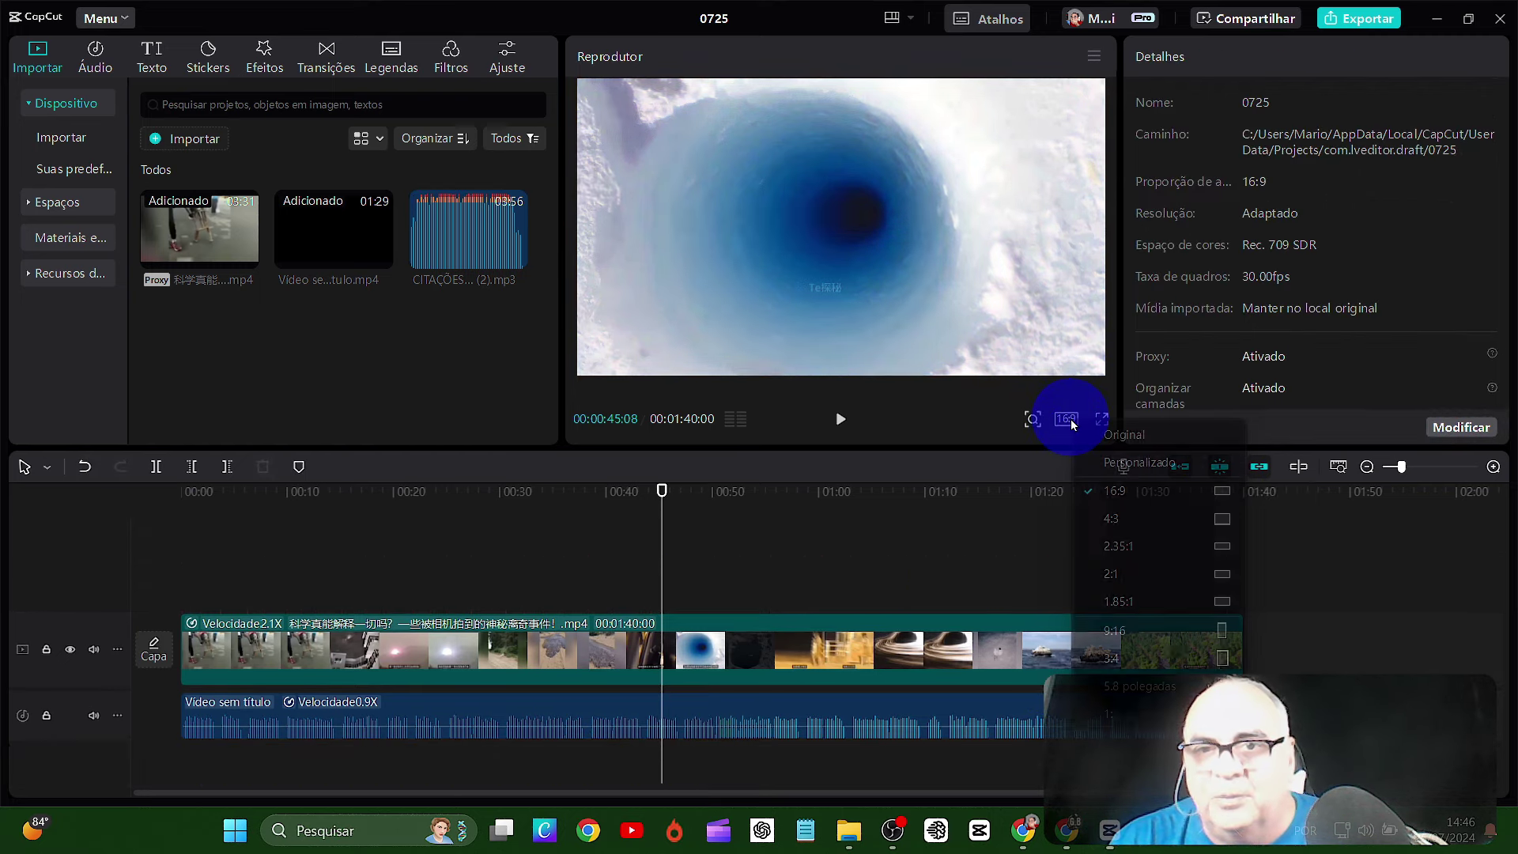
pyautogui.click(1222, 631)
# - Try enlarging the video clip to 334% scale to fill the vertical frame, and shrink it again to leave space above and below
pyautogui.click(795, 250)
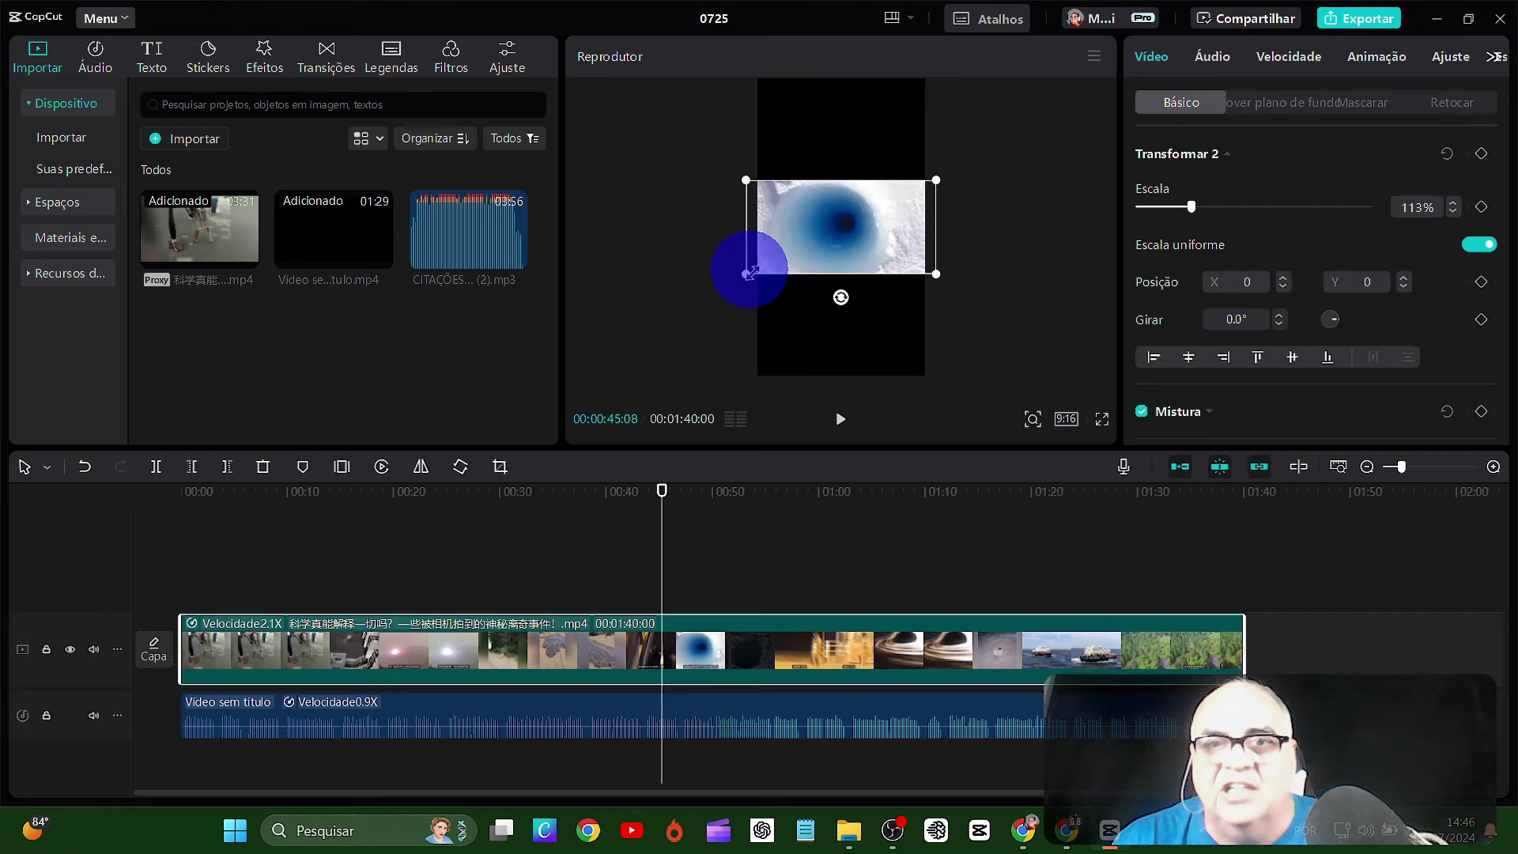
pyautogui.moveTo(747, 274)
pyautogui.mouseDown()
pyautogui.moveTo(715, 298)
pyautogui.moveTo(733, 287)
pyautogui.mouseUp()
pyautogui.click(842, 239)
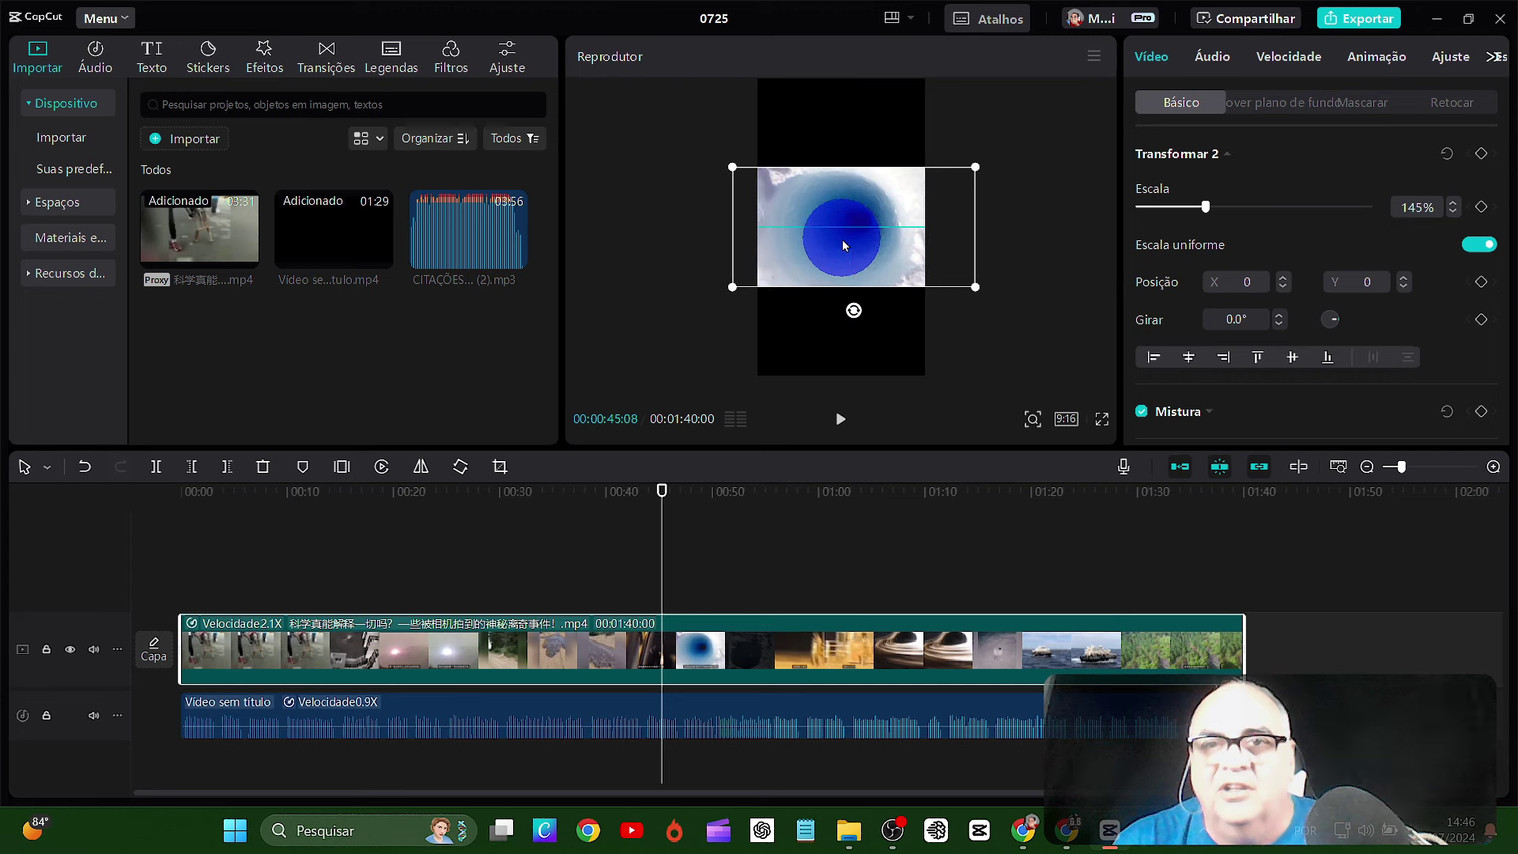
pyautogui.moveTo(843, 239); pyautogui.dragTo(590, 538)
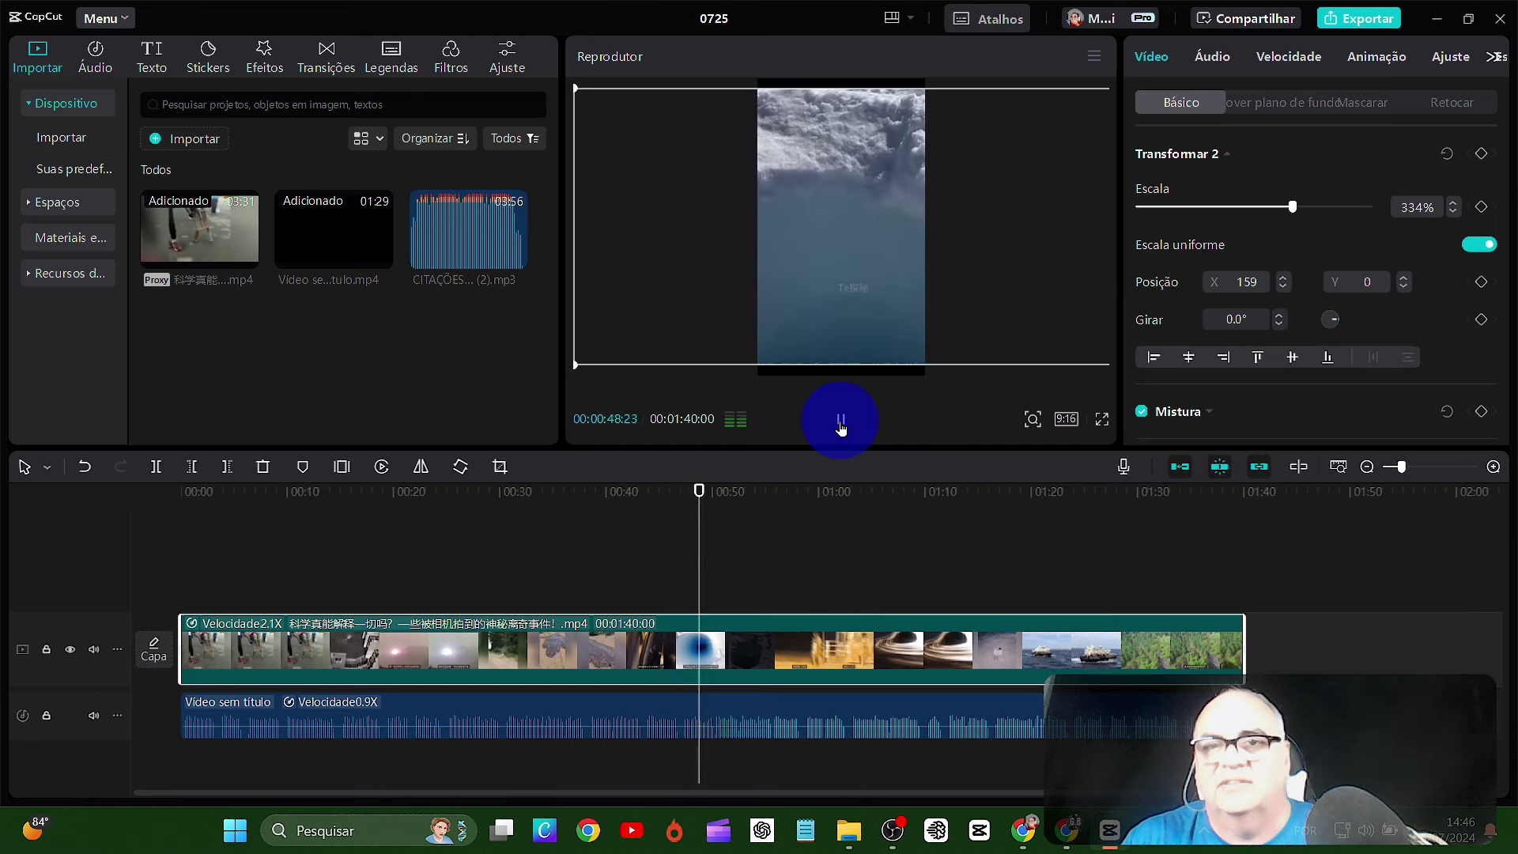
pyautogui.click(840, 424)
pyautogui.moveTo(581, 363); pyautogui.dragTo(892, 238)
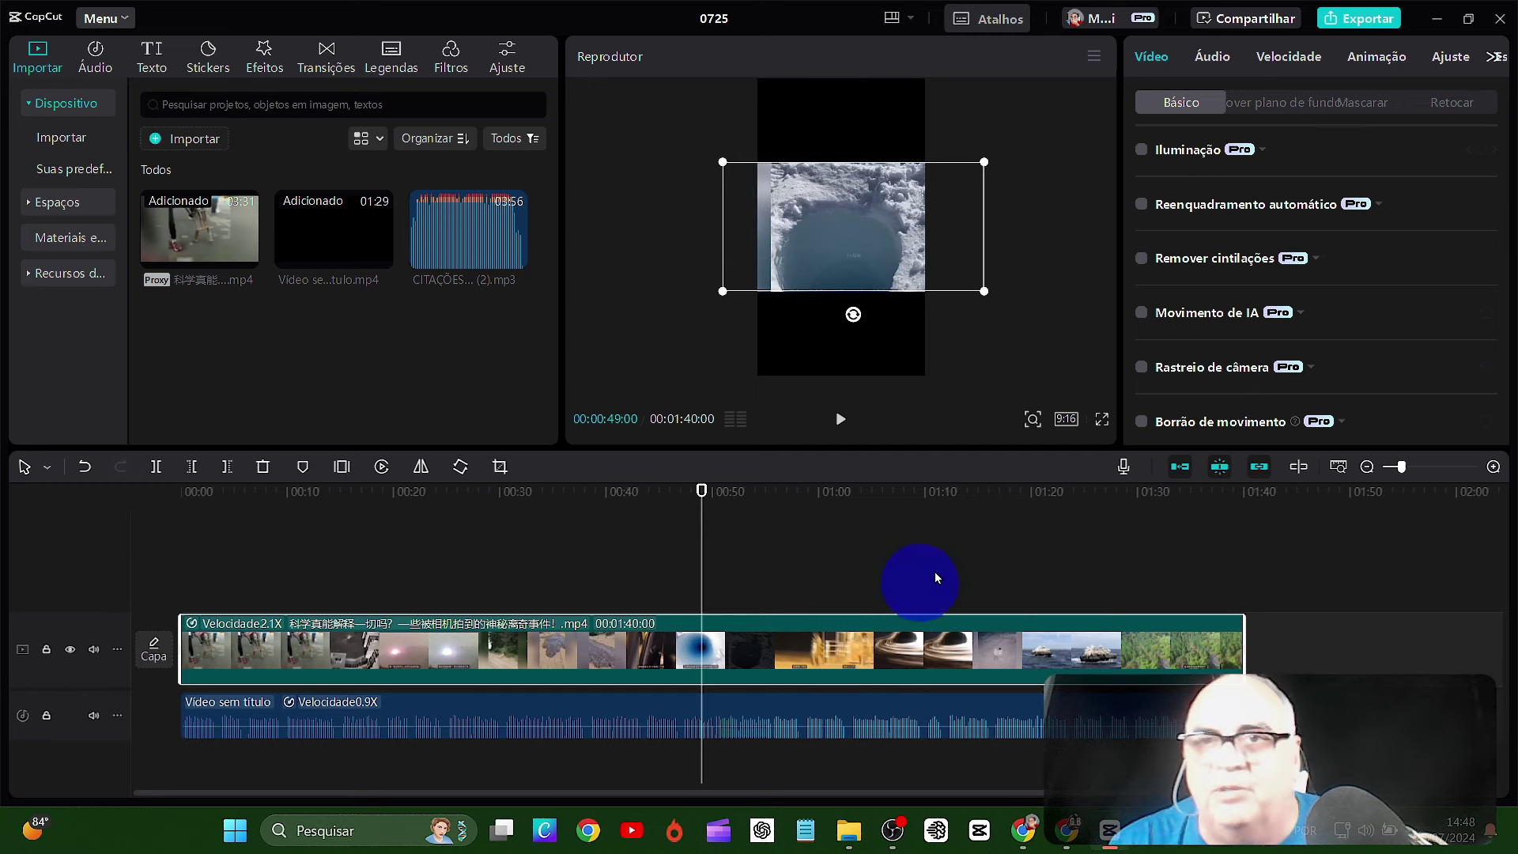
# - Enable the Tela background for the video clip and set its type to Desfocar
pyautogui.click(1213, 56)
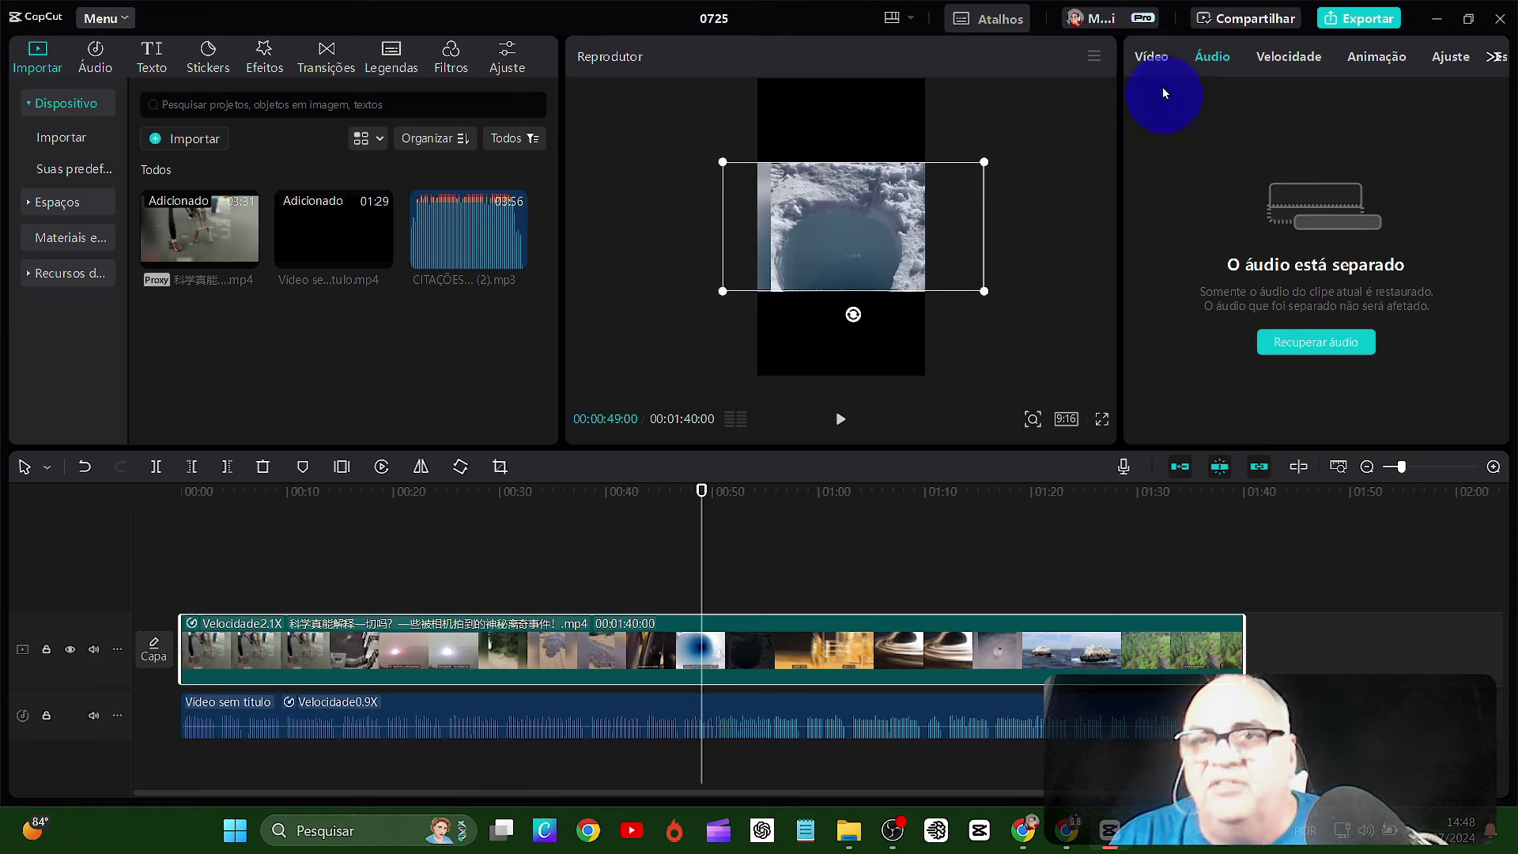
pyautogui.click(1151, 57)
pyautogui.scroll(-10, 1275, 332)
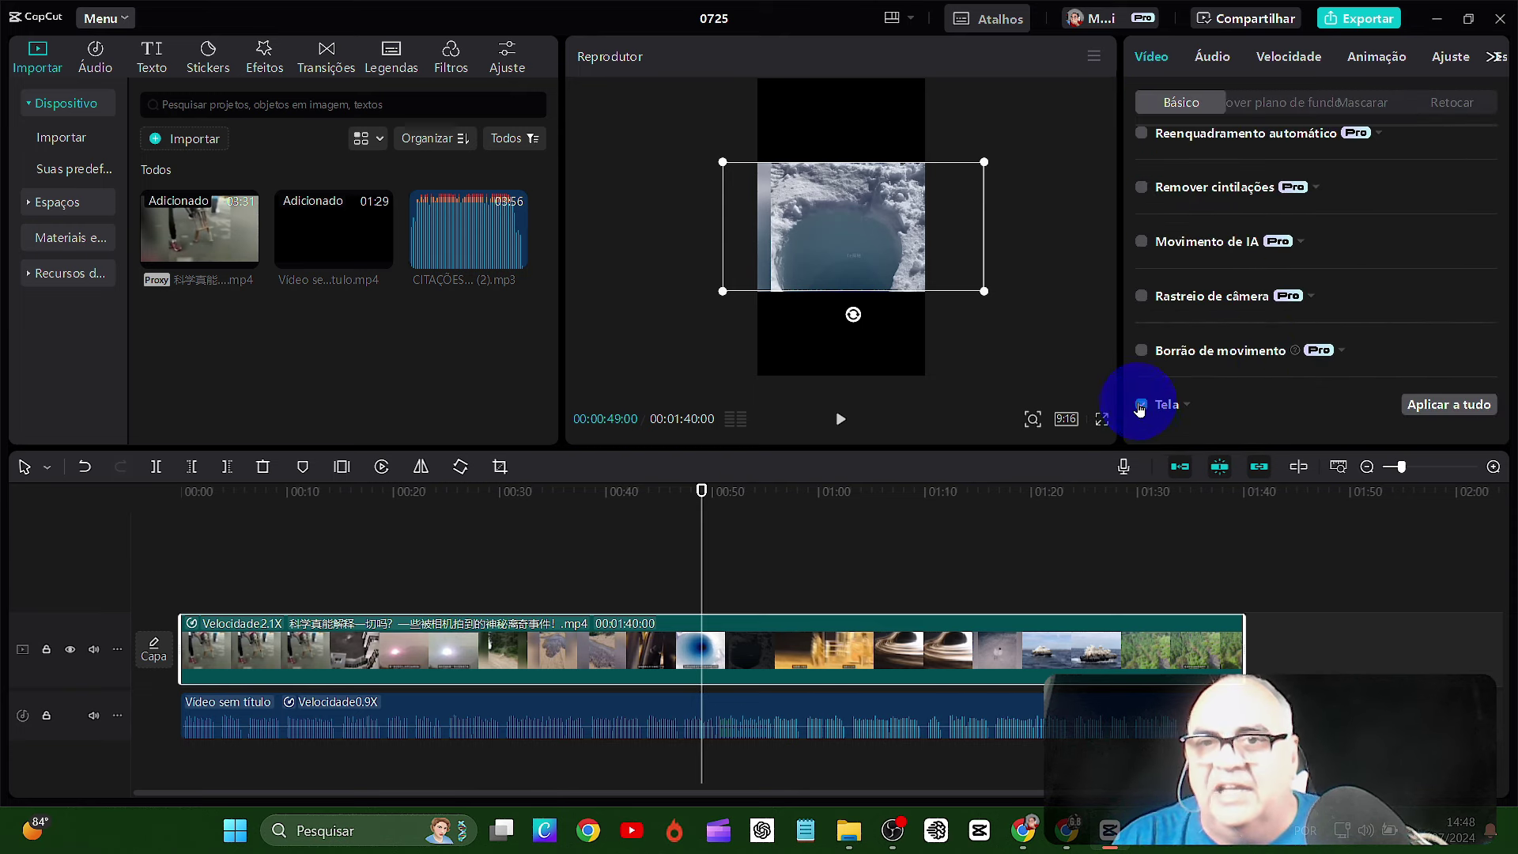
pyautogui.click(1164, 411)
pyautogui.scroll(-2, 1210, 300)
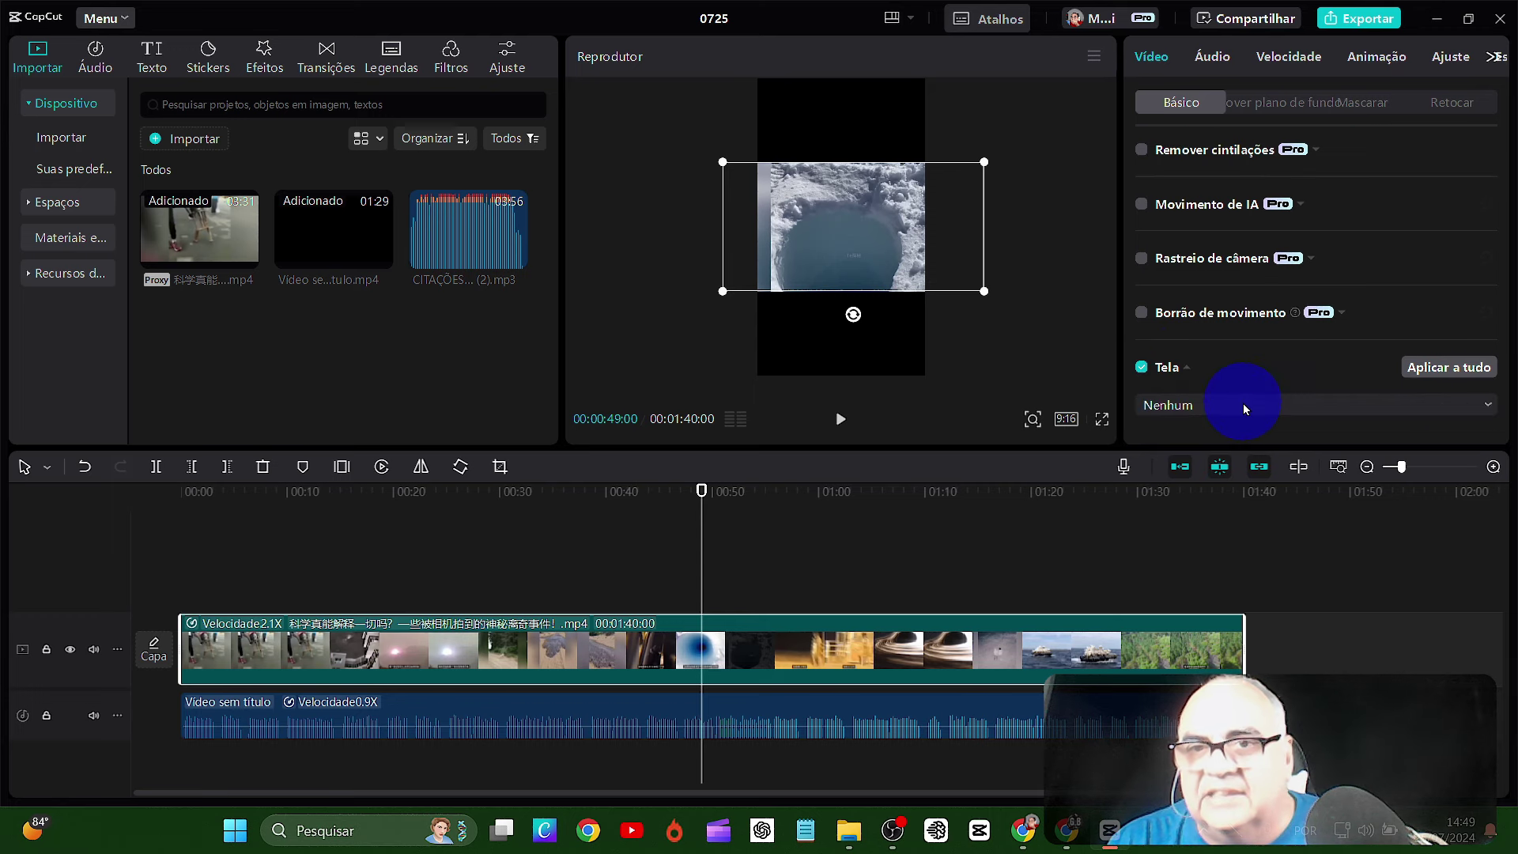
pyautogui.click(1243, 403)
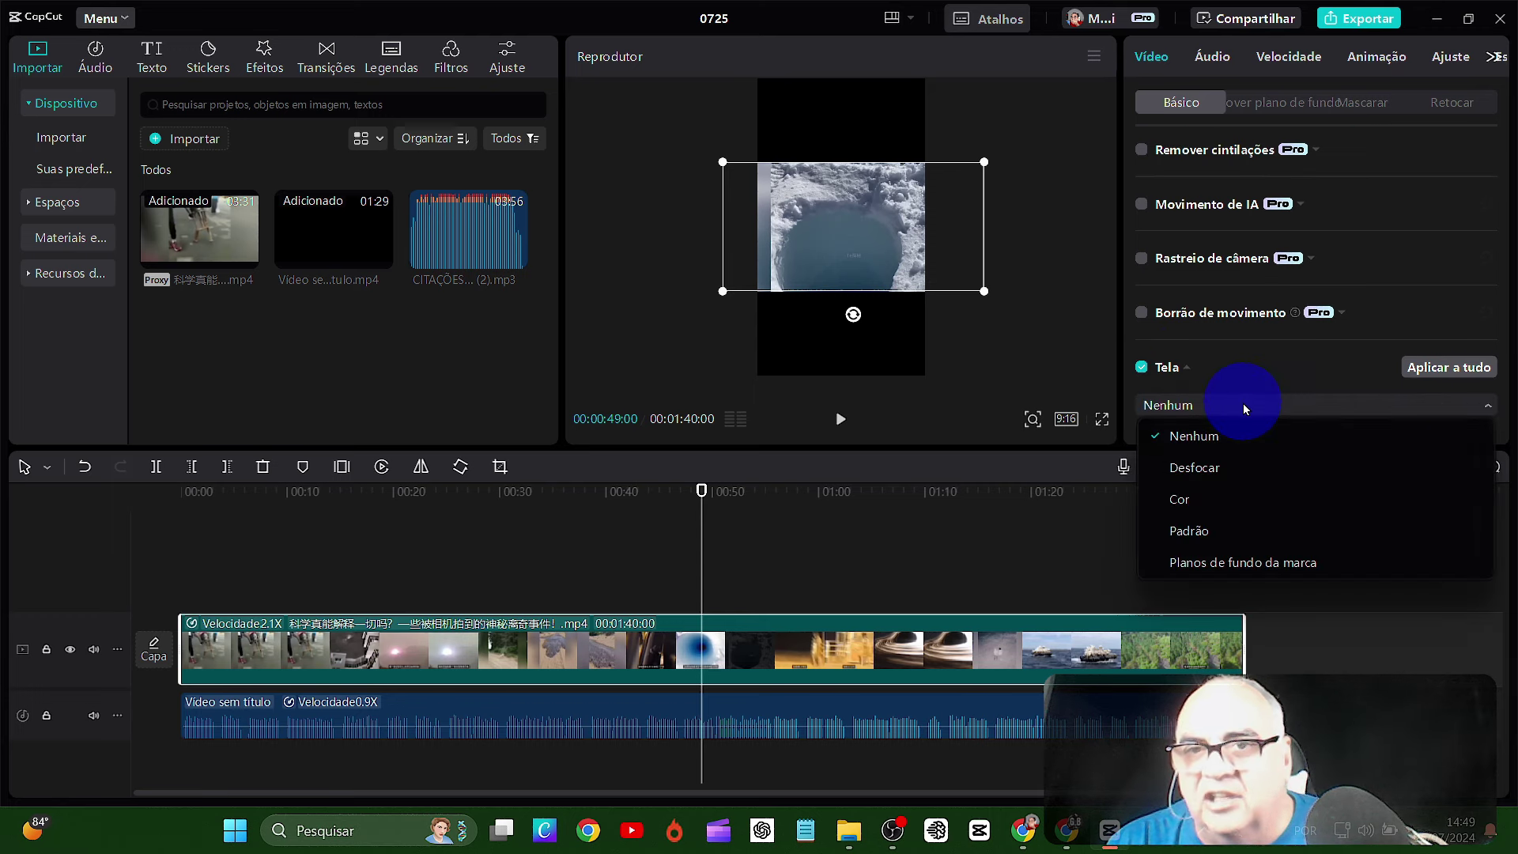
pyautogui.click(1206, 470)
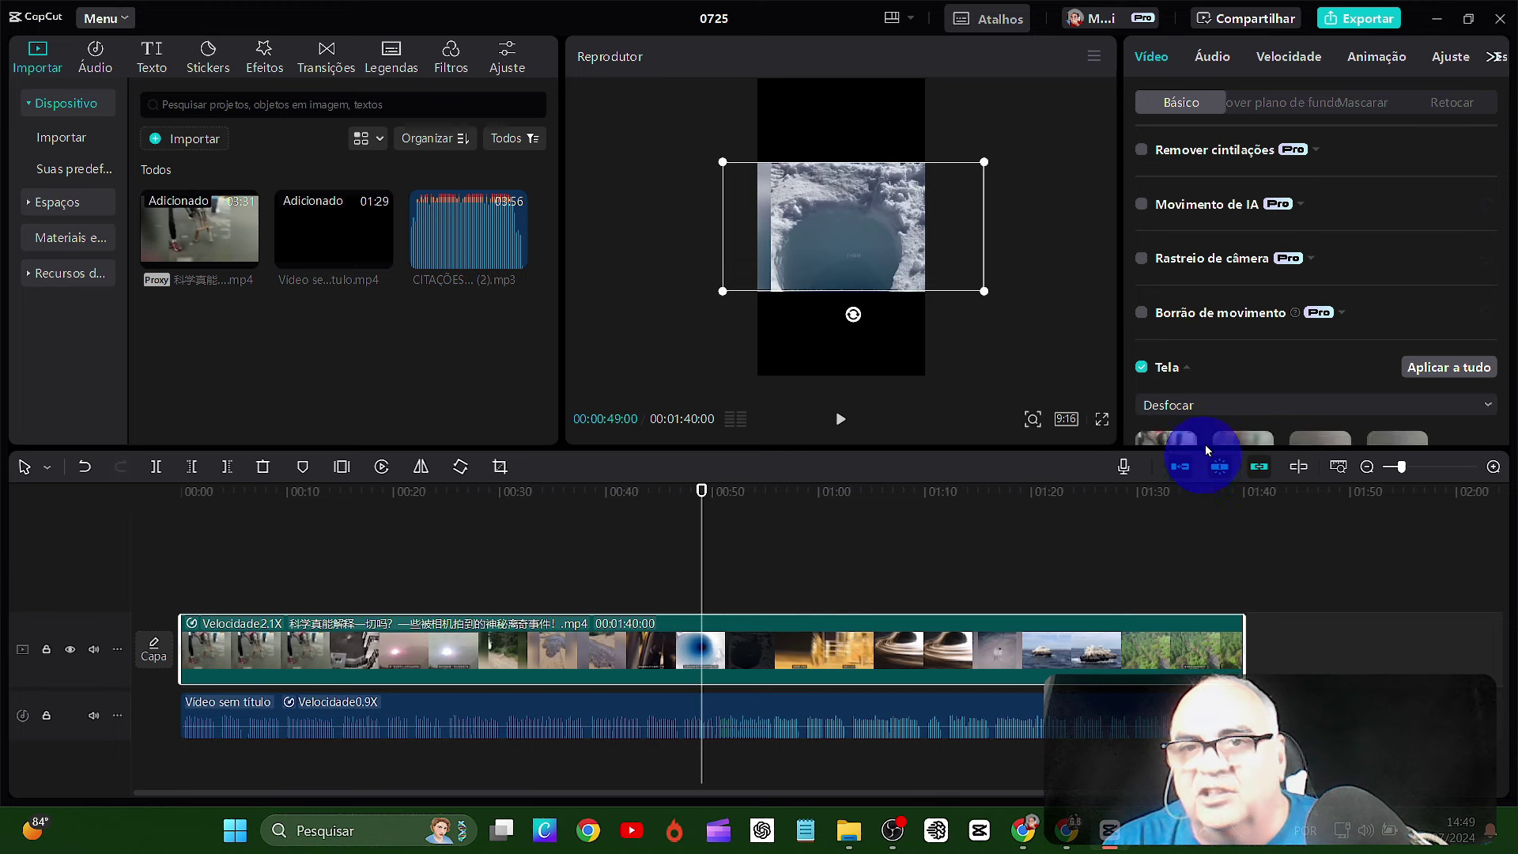
pyautogui.scroll(-2, 1208, 417)
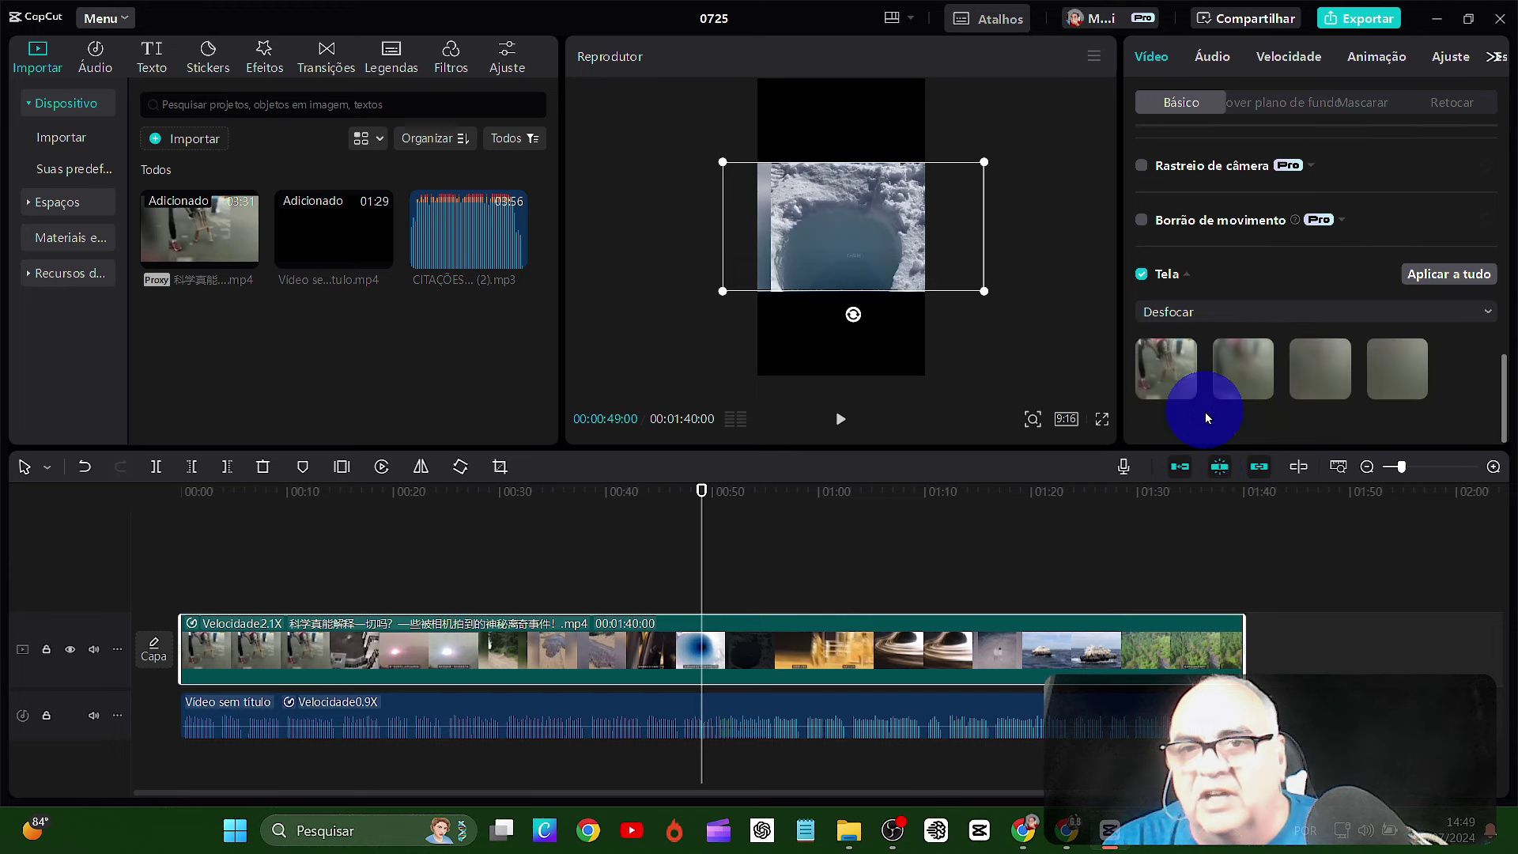
# - Compare the four blur strengths on the video clip's background and apply the second one
pyautogui.click(1168, 383)
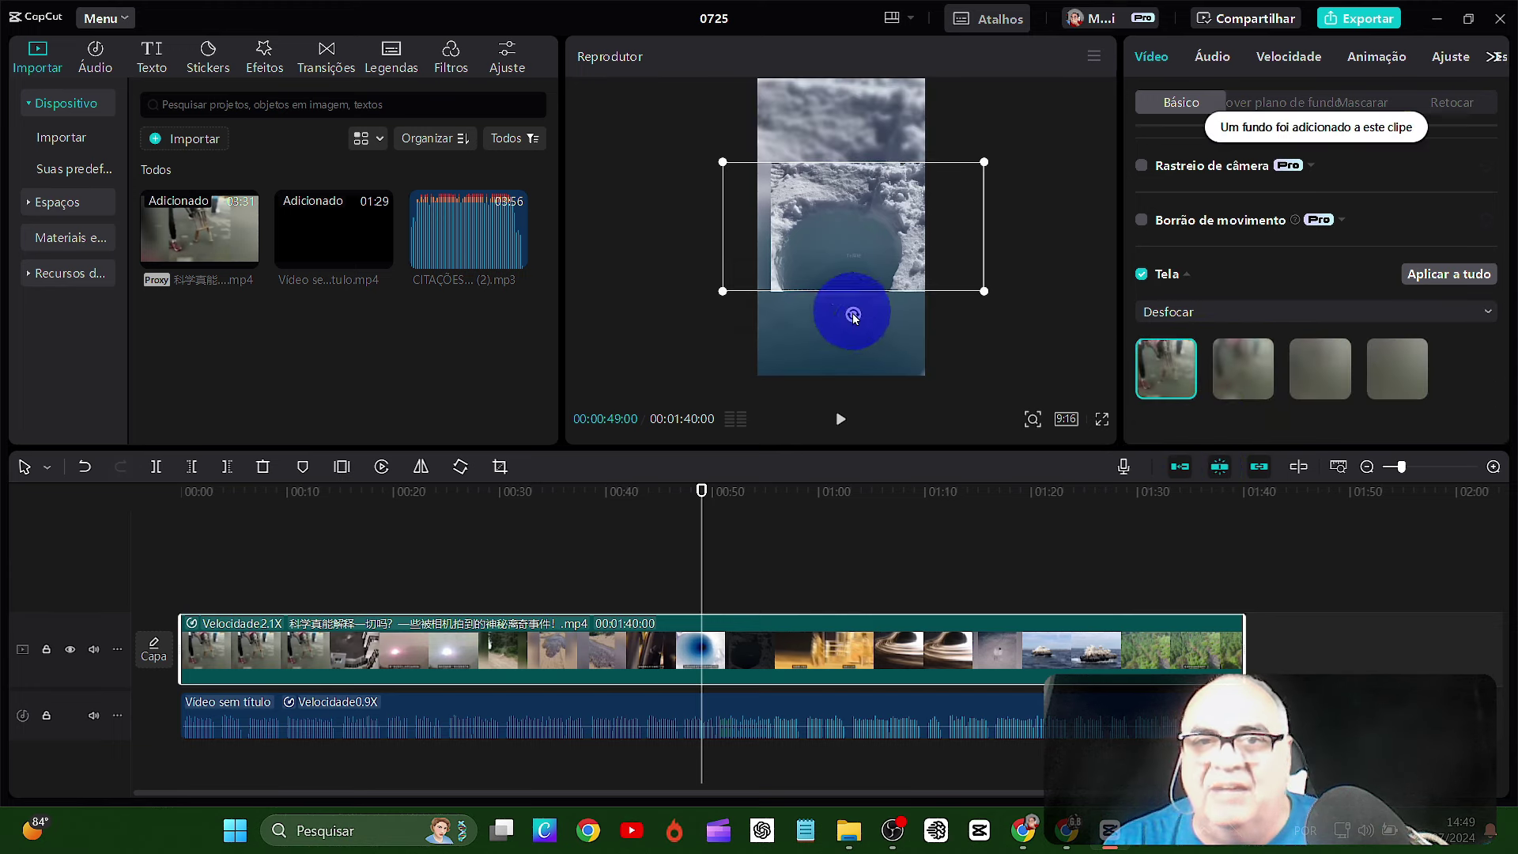
pyautogui.click(840, 427)
pyautogui.click(1229, 358)
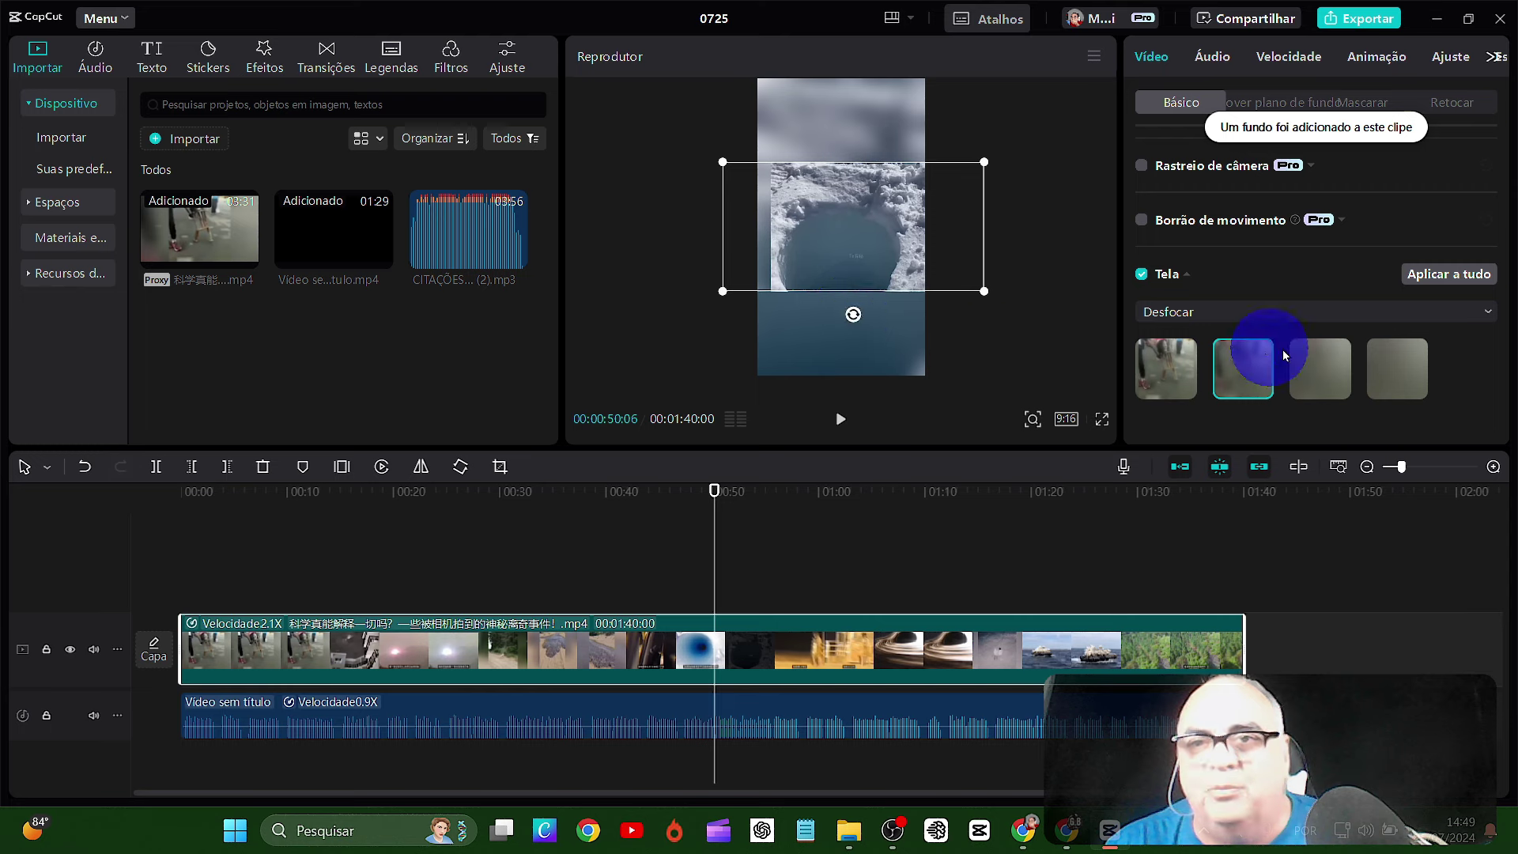
pyautogui.click(1306, 358)
pyautogui.click(1410, 367)
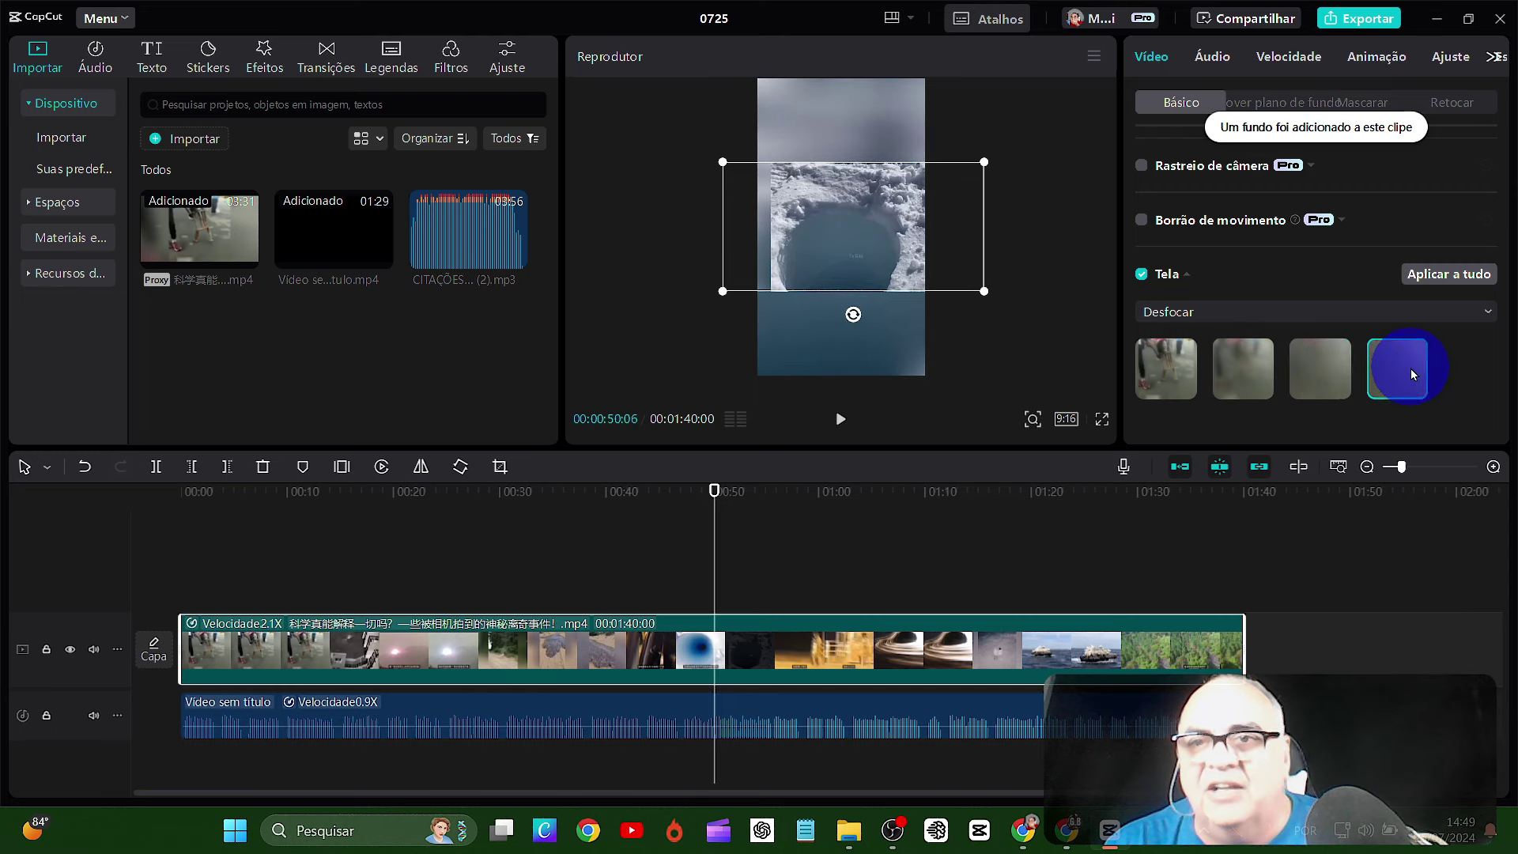
pyautogui.click(1235, 378)
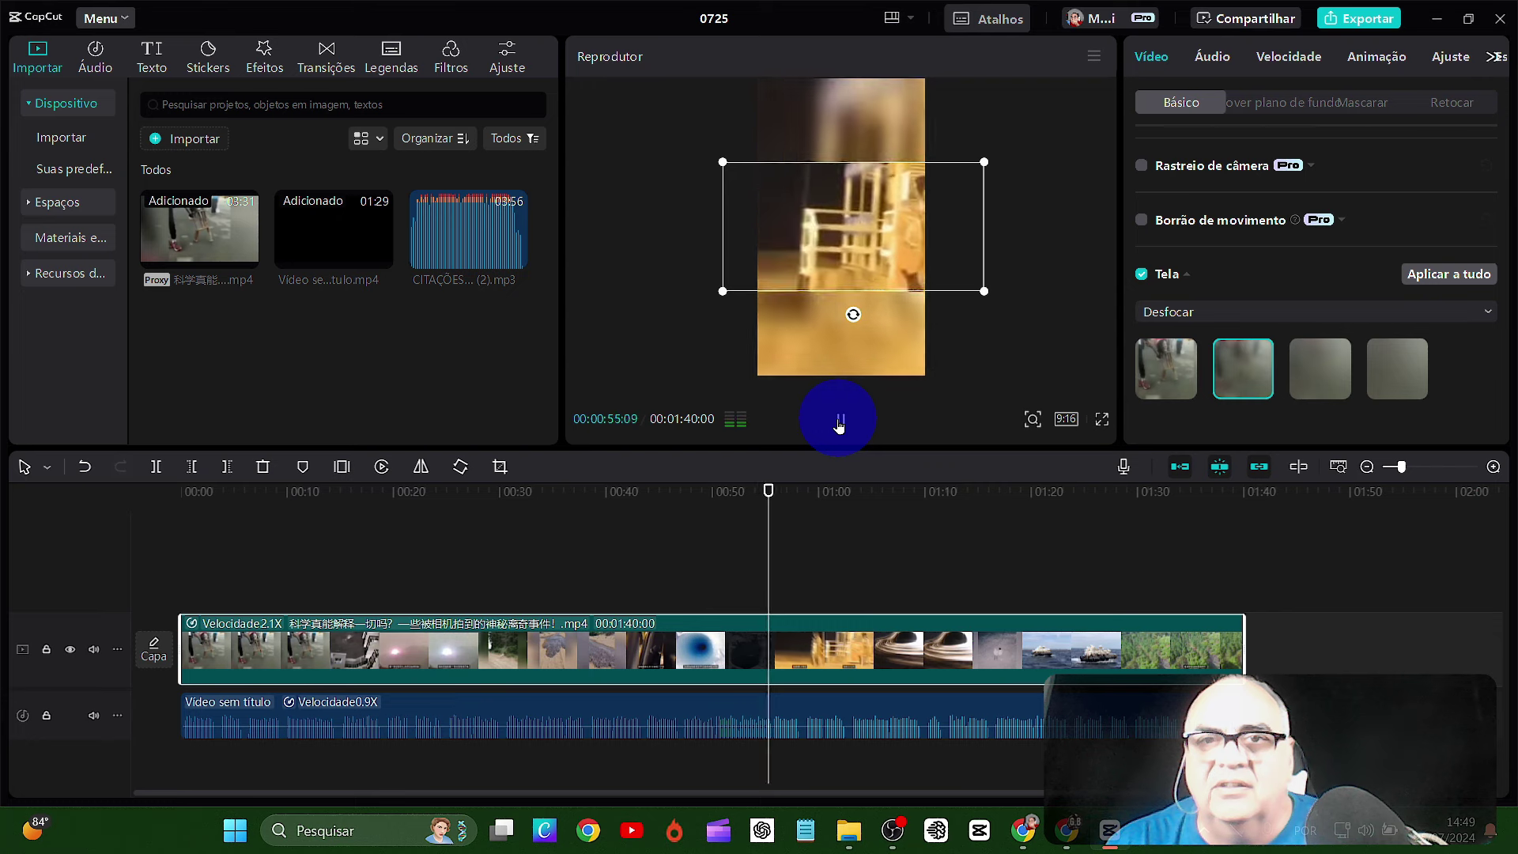
# - Shrink the video clip until its full width fits the vertical frame, and check the framing by playing short stretches
pyautogui.click(839, 424)
pyautogui.moveTo(984, 163); pyautogui.dragTo(944, 177)
pyautogui.click(839, 419)
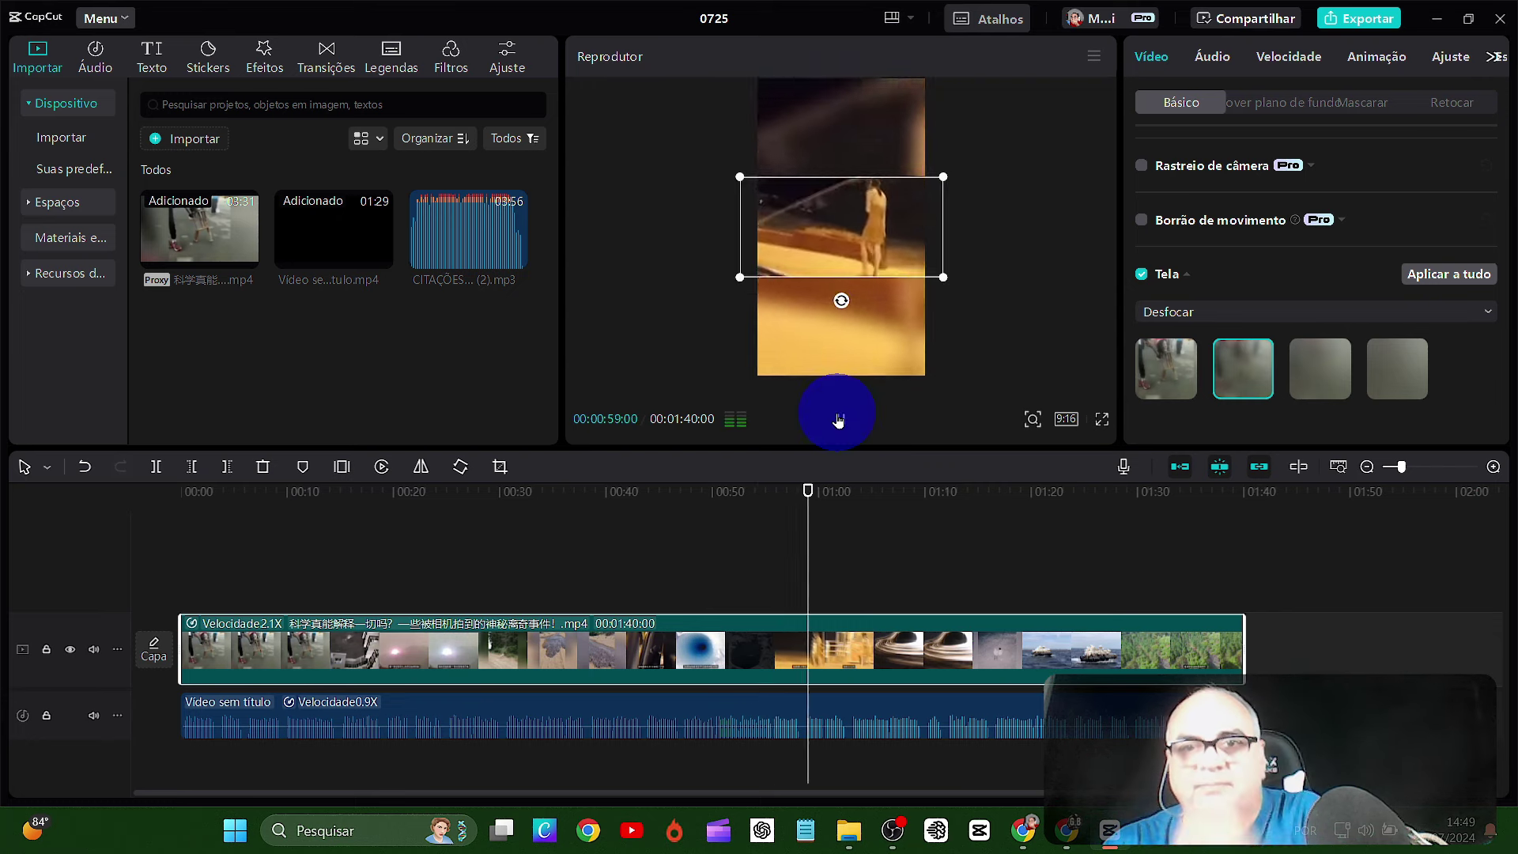
pyautogui.click(839, 419)
pyautogui.moveTo(943, 277); pyautogui.dragTo(939, 278)
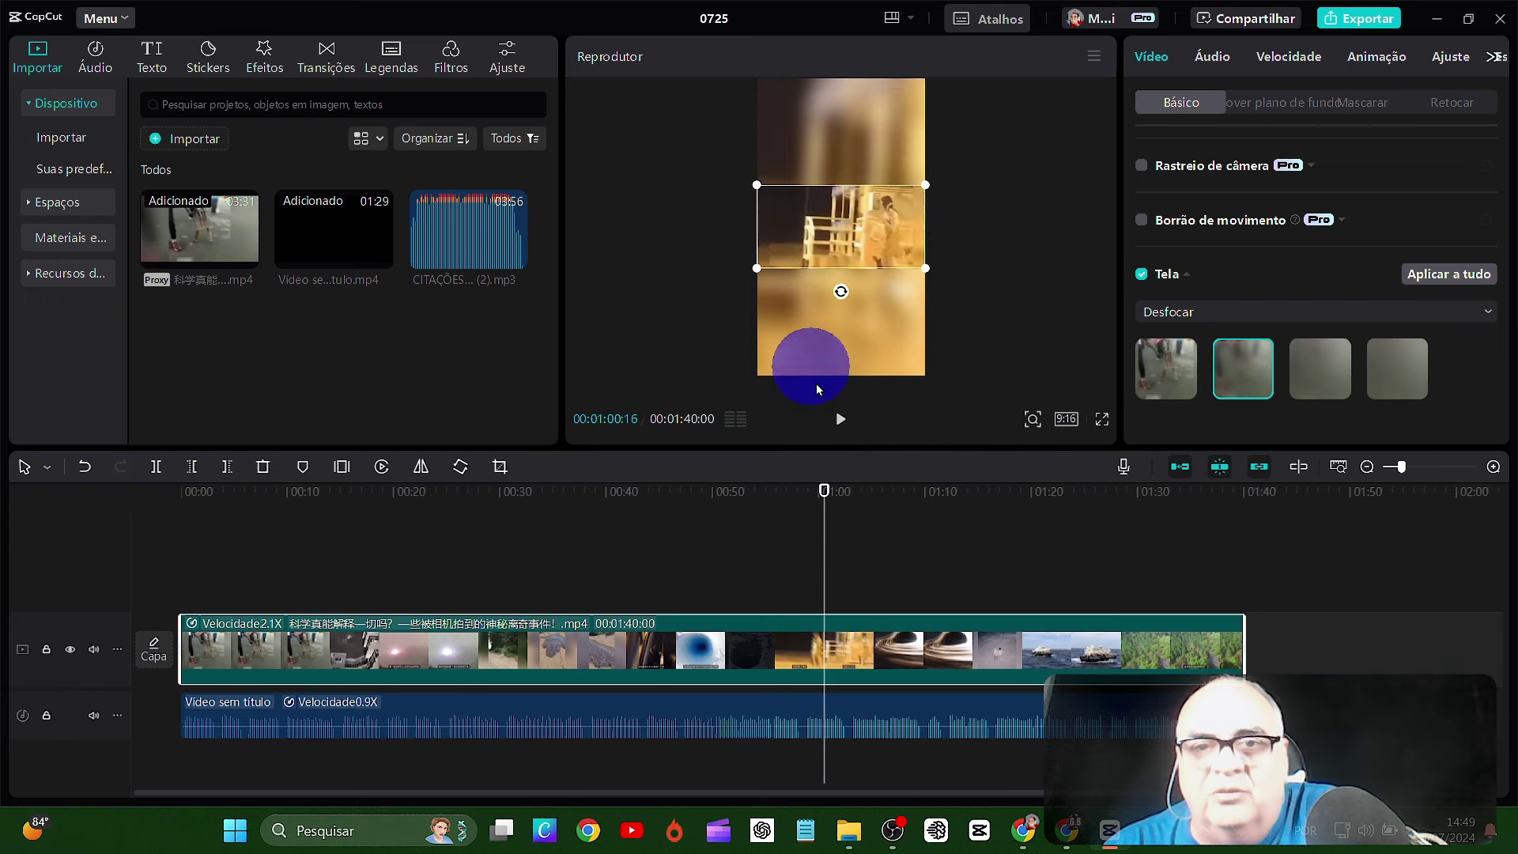
pyautogui.click(834, 457)
pyautogui.click(837, 421)
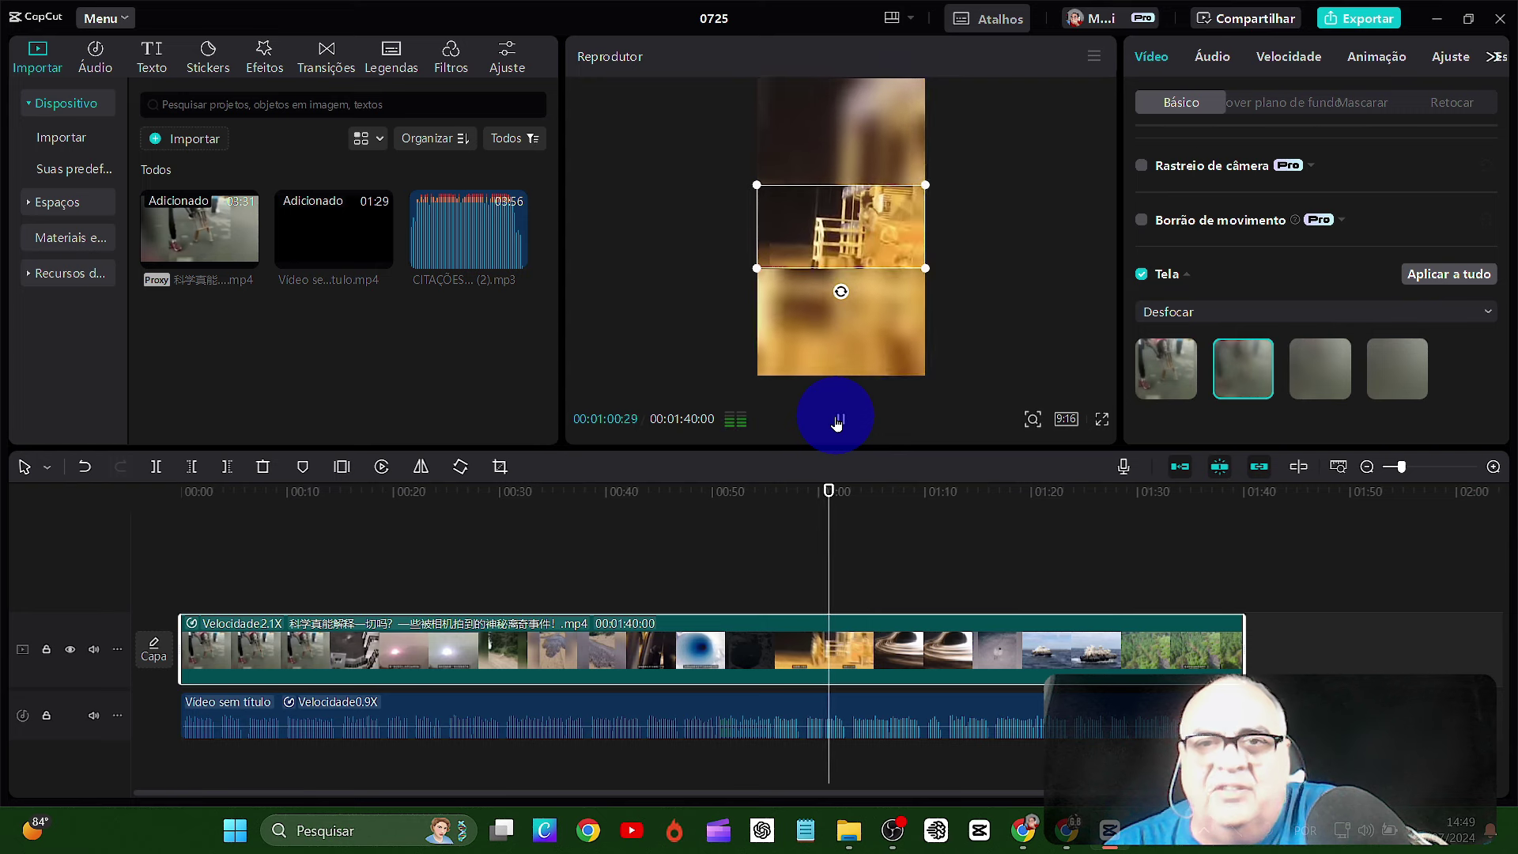
pyautogui.click(837, 420)
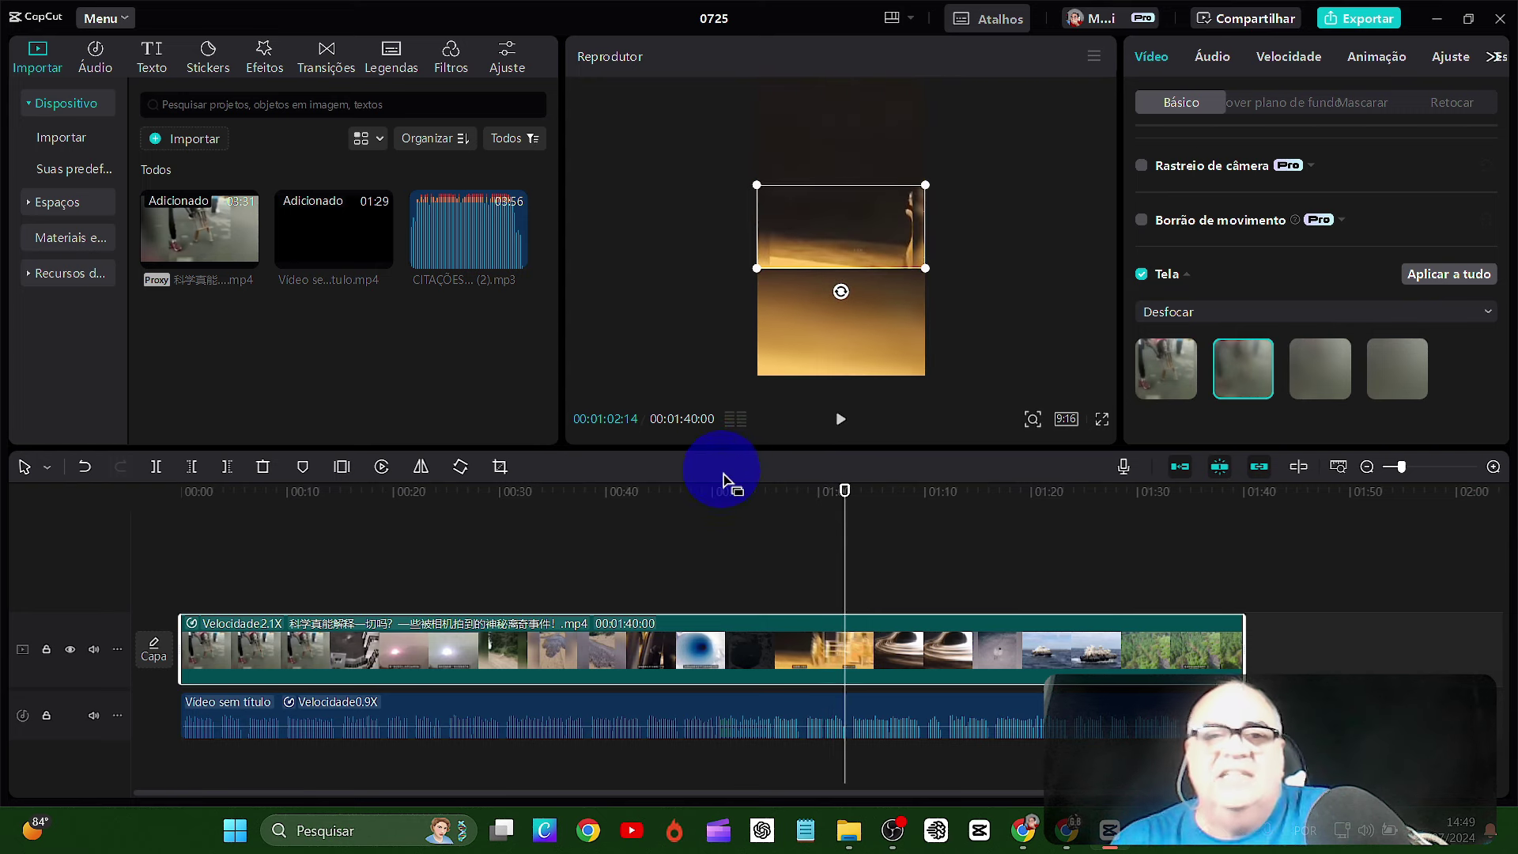
# - Generate automatic captions in Português (Brasil), apply the cyan BROWN text template to all of them, and play a few seconds to check
pyautogui.click(382, 62)
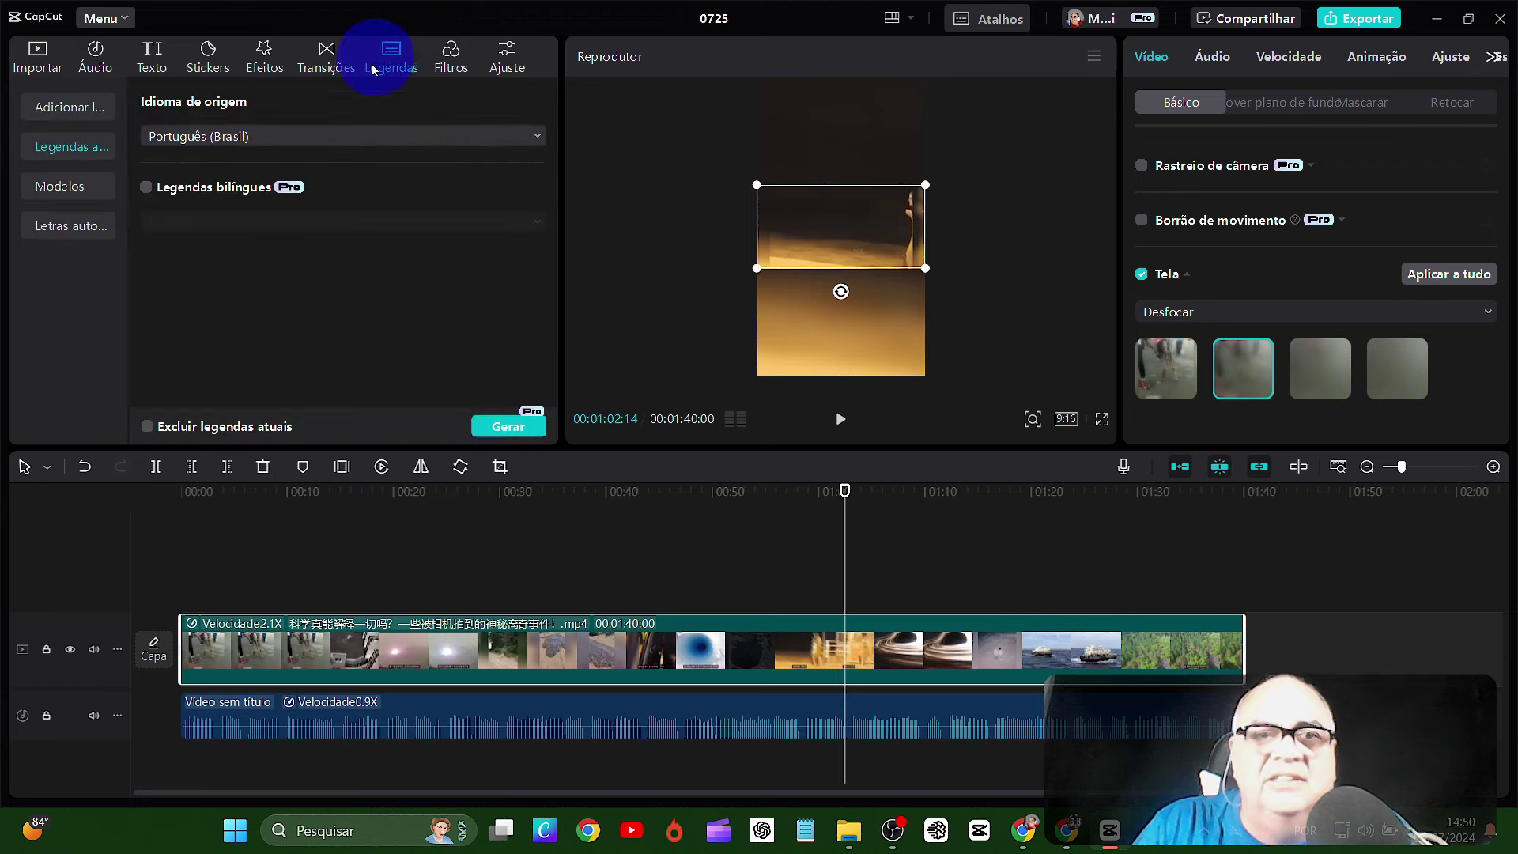
pyautogui.click(491, 430)
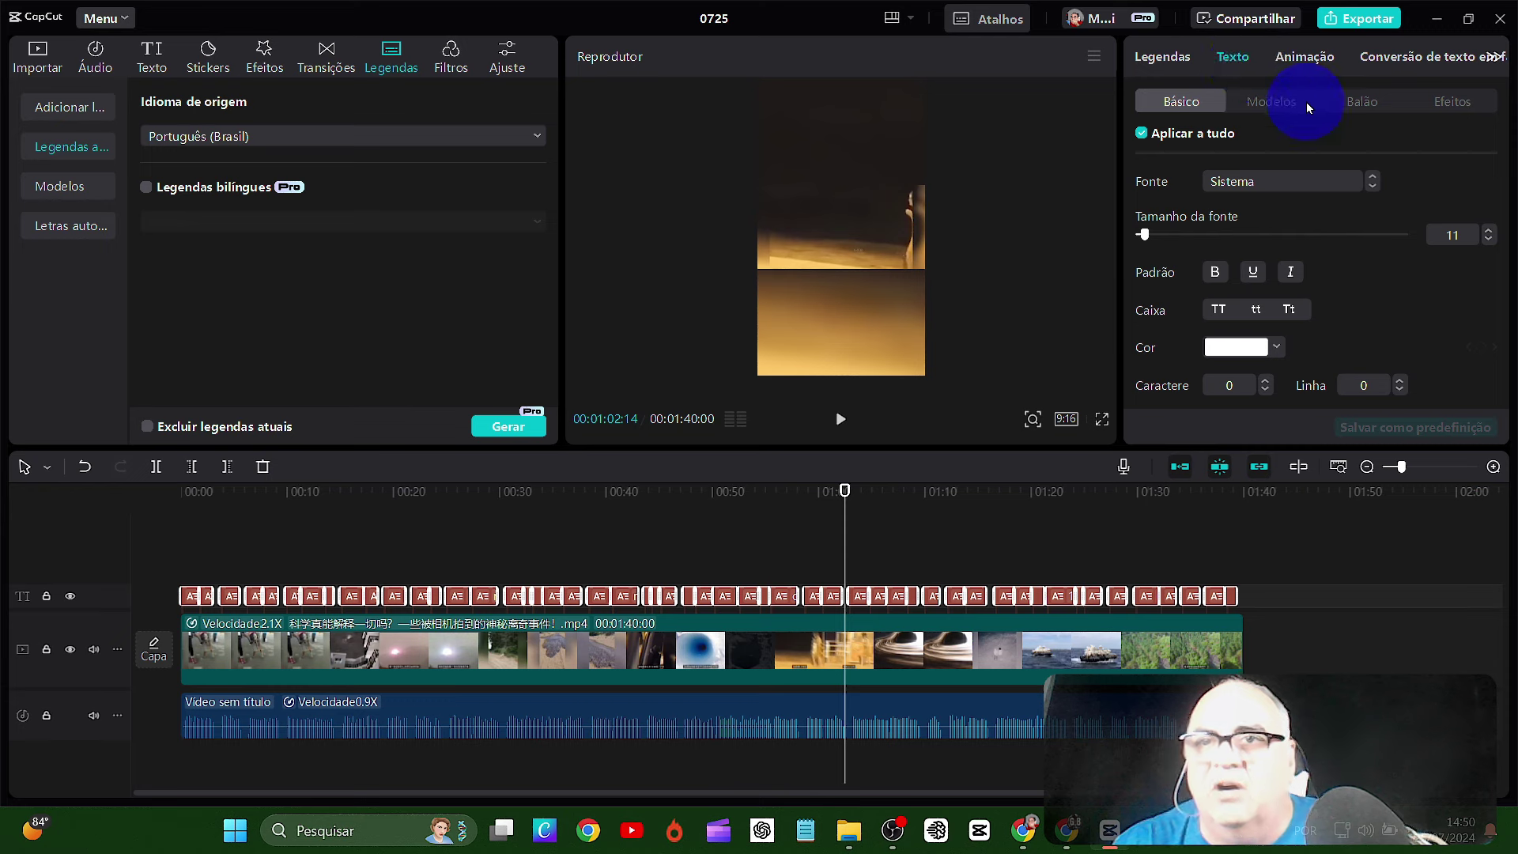
pyautogui.click(1266, 100)
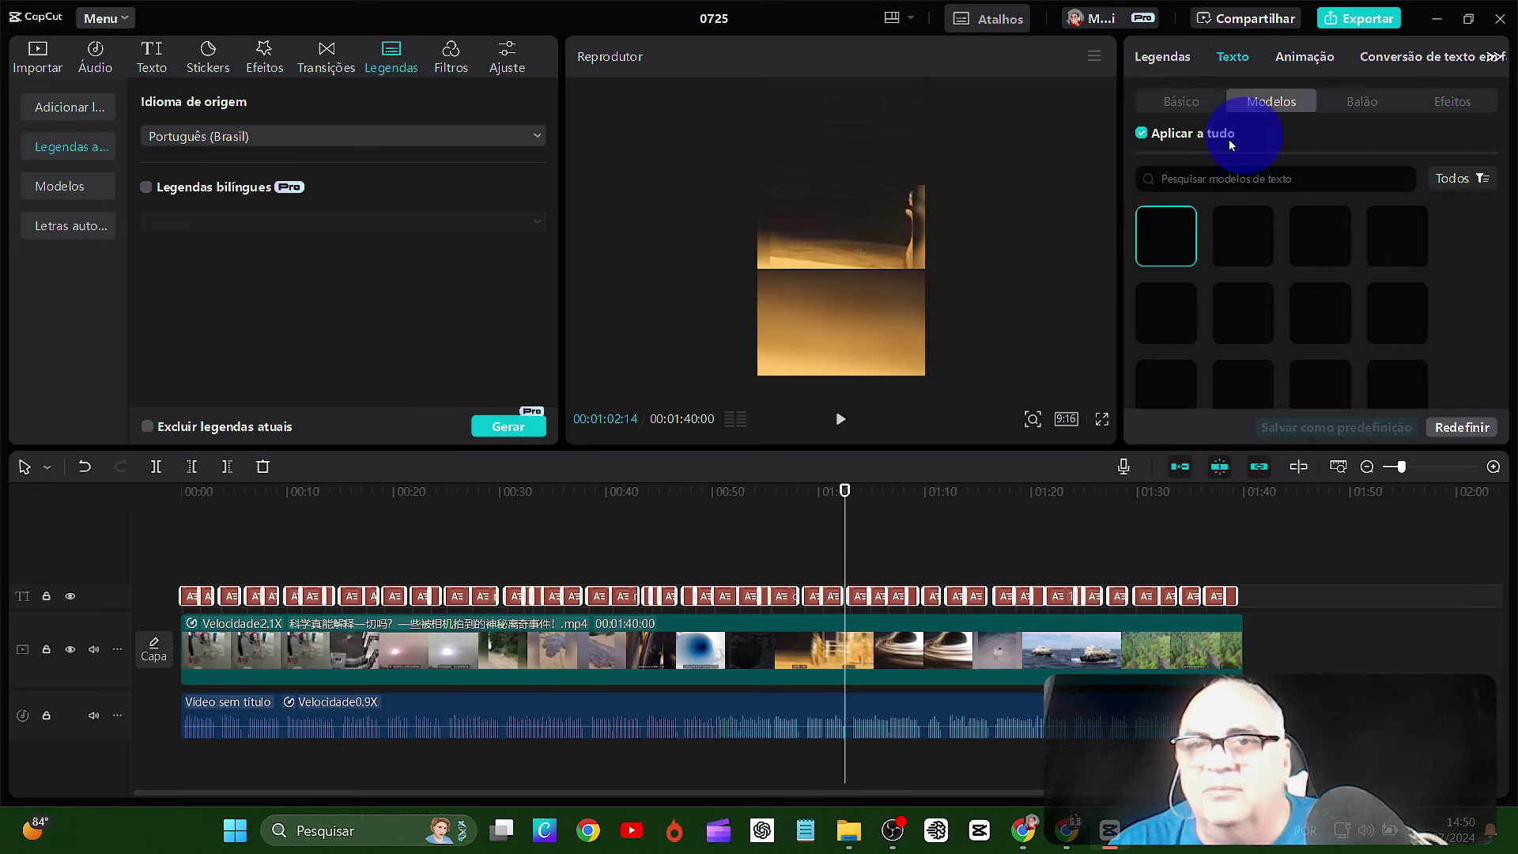
pyautogui.scroll(-1, 1247, 356)
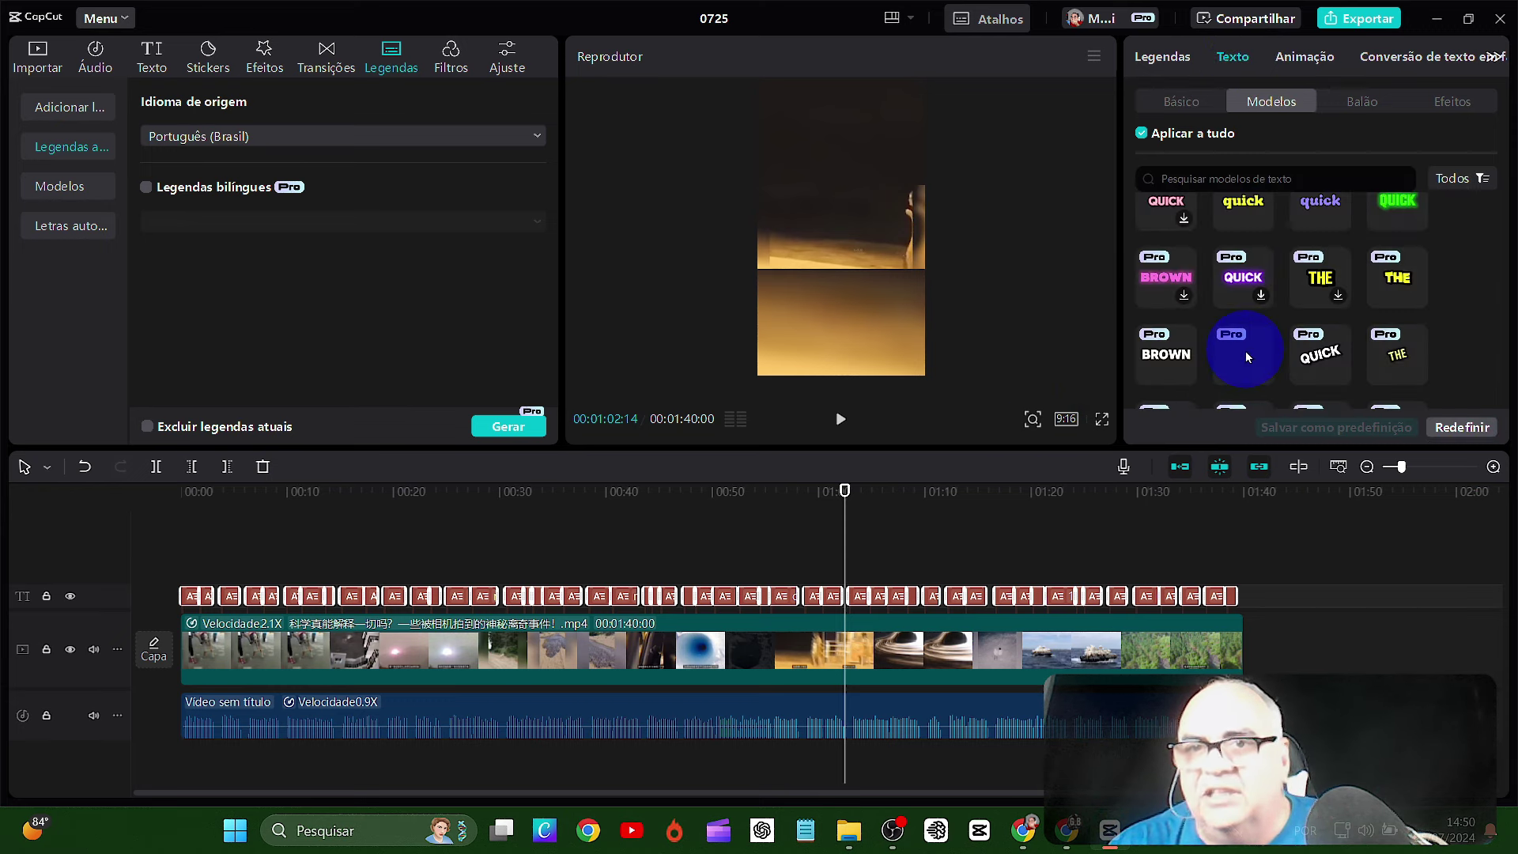
pyautogui.click(840, 431)
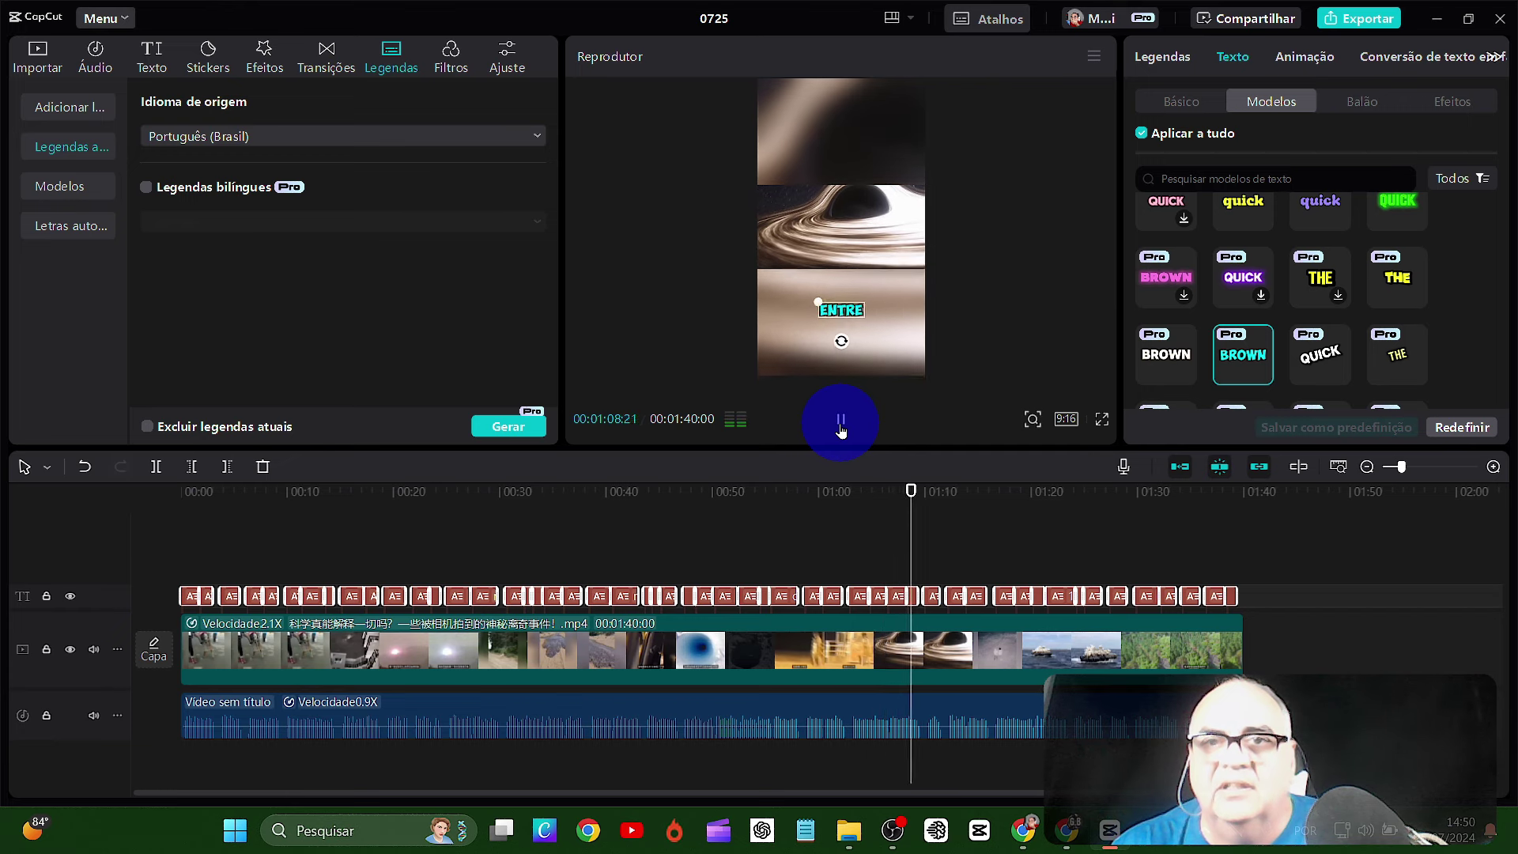
pyautogui.click(841, 427)
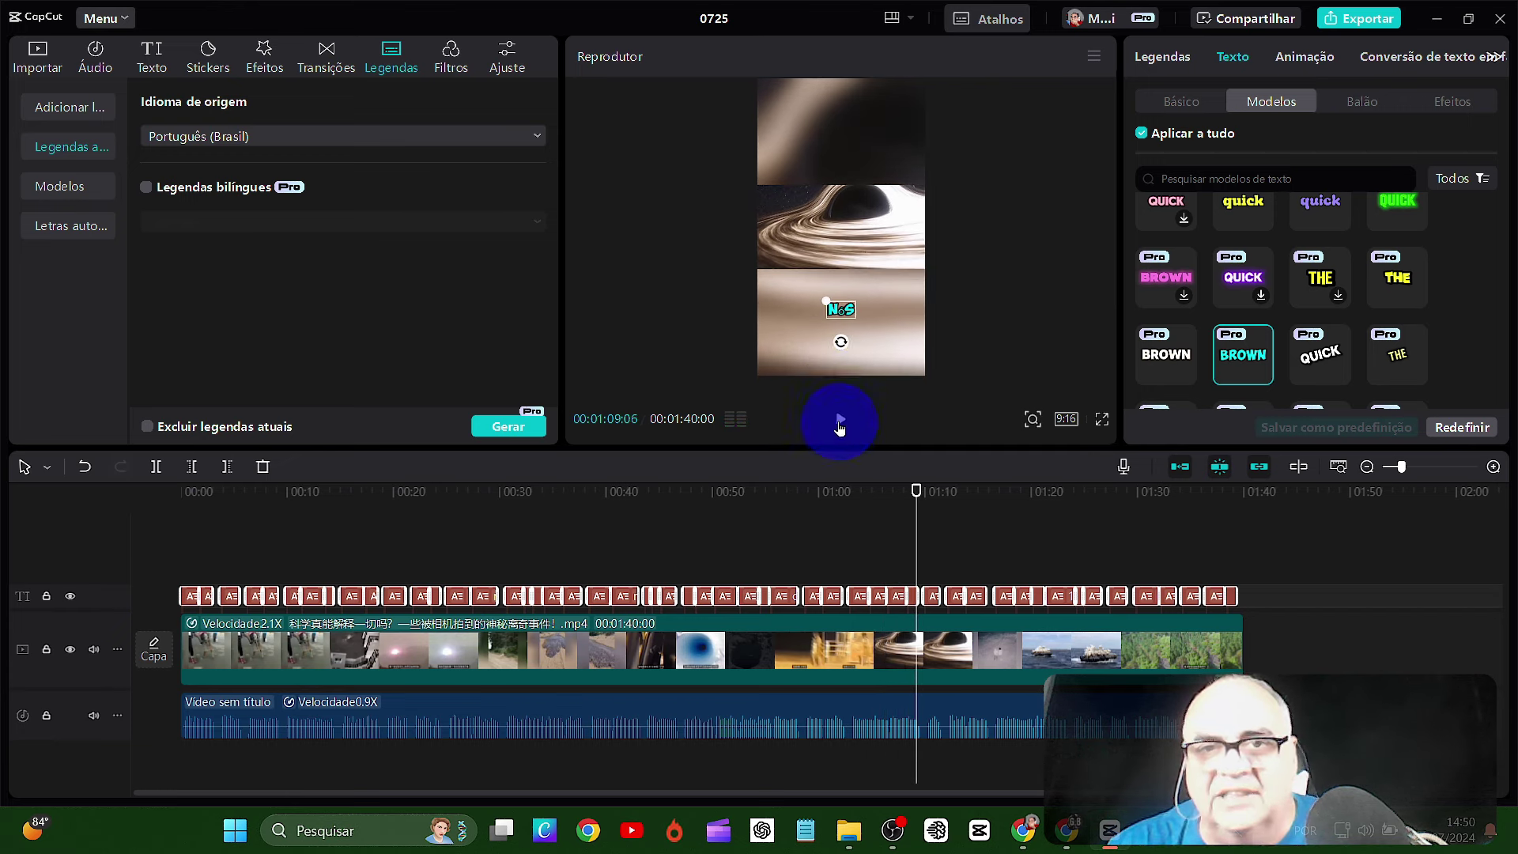
# - Set the font size of all captions to 15 and play a few seconds to check their readability
pyautogui.click(840, 424)
pyautogui.click(841, 420)
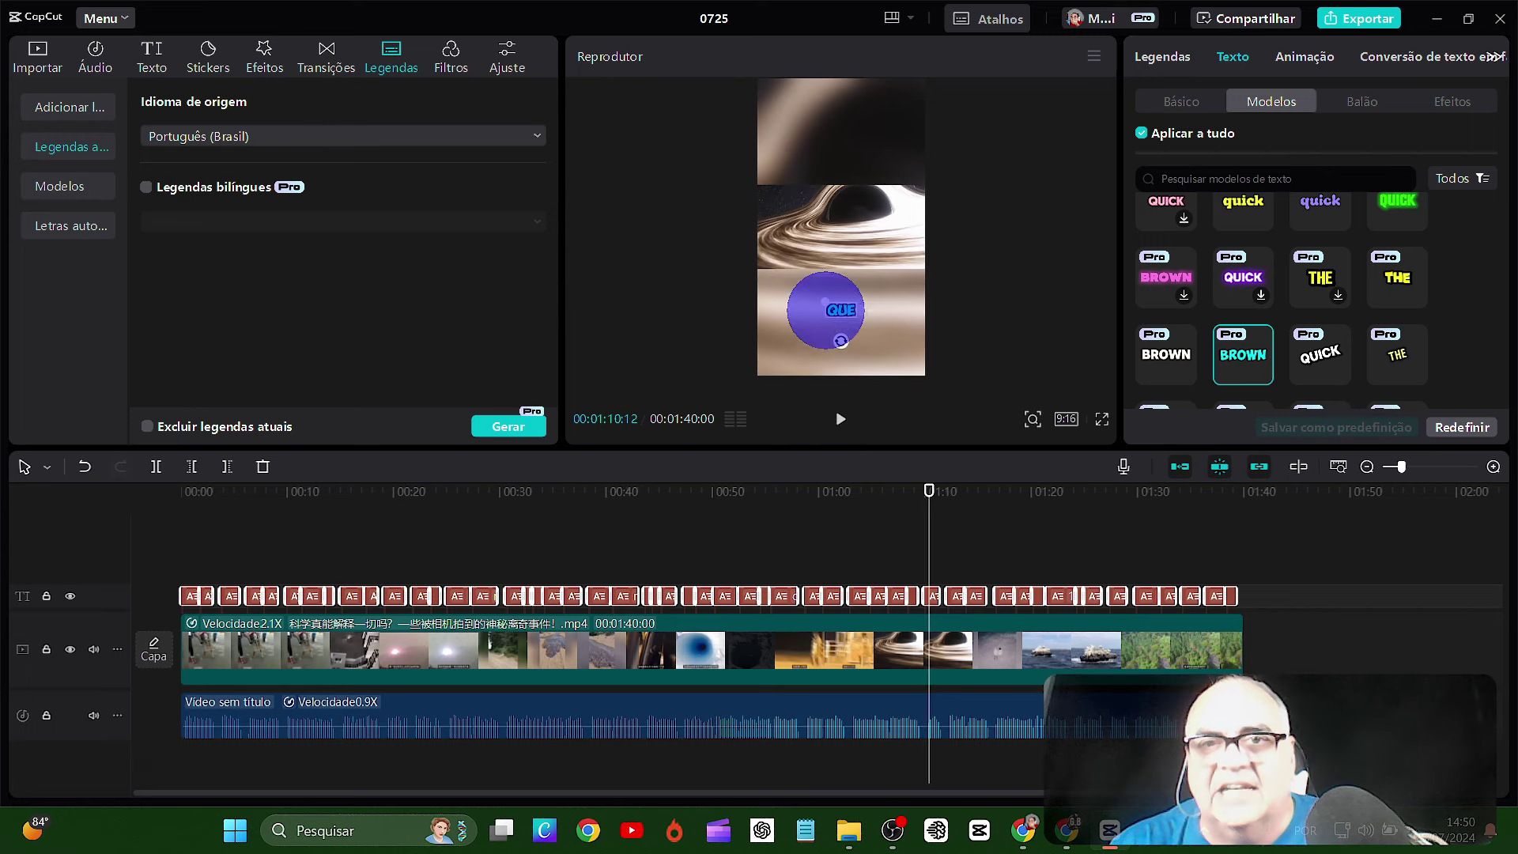
pyautogui.click(1181, 102)
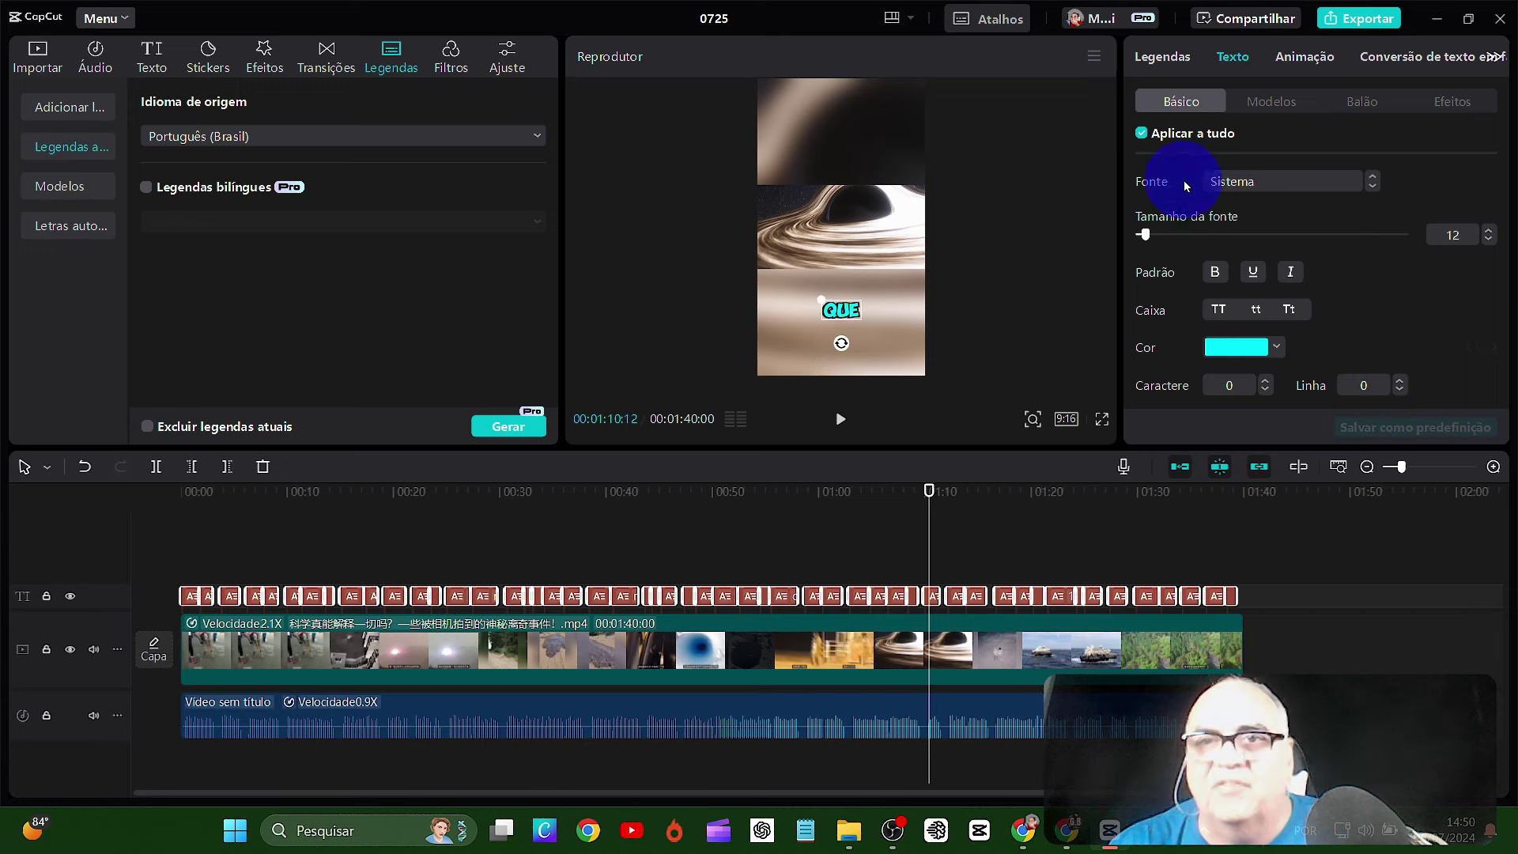
pyautogui.click(841, 423)
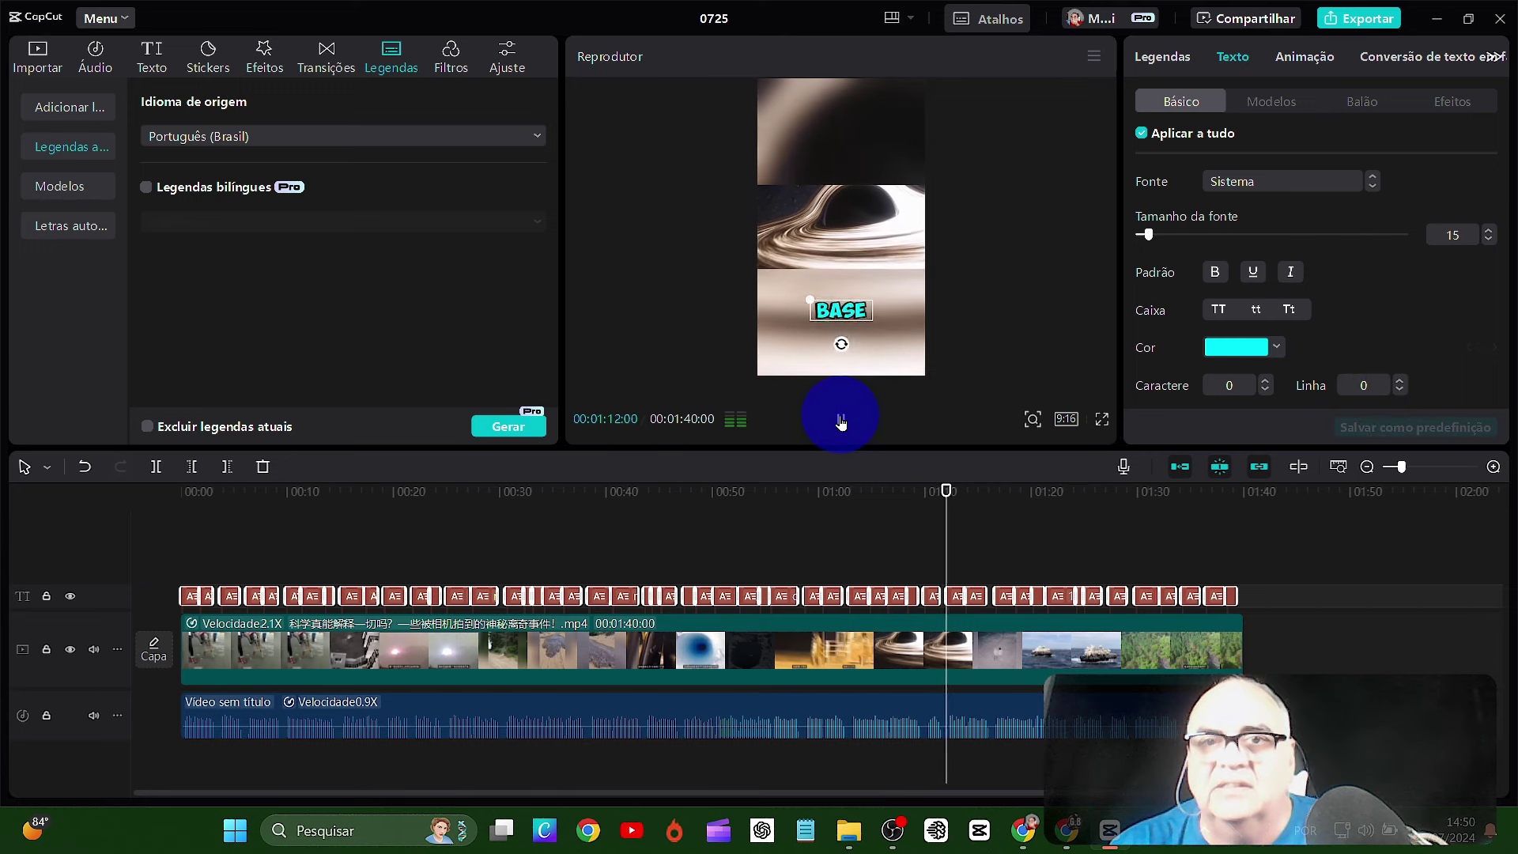
pyautogui.click(841, 425)
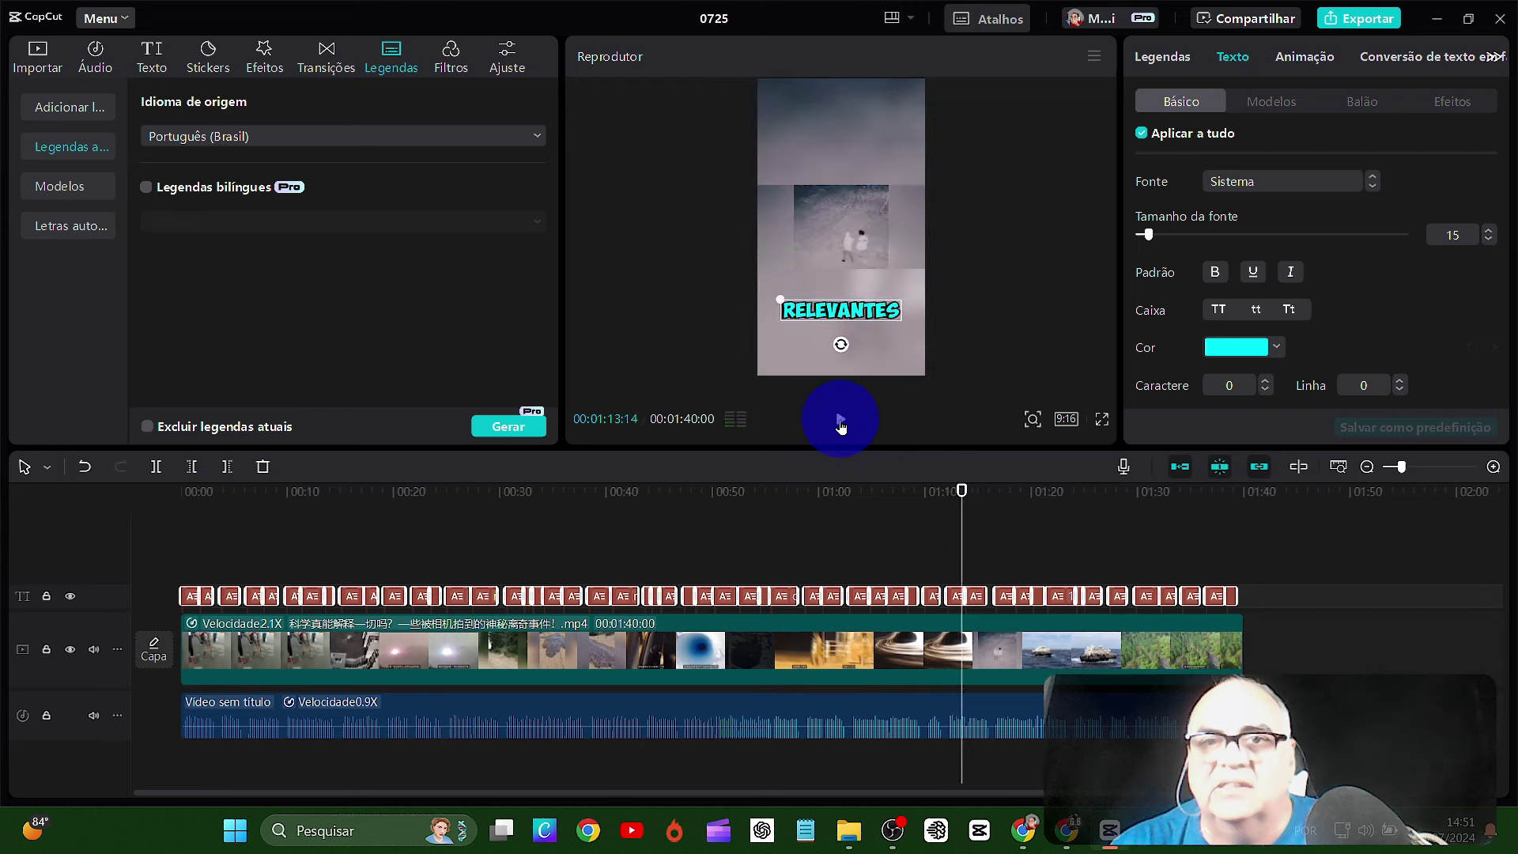
pyautogui.click(841, 423)
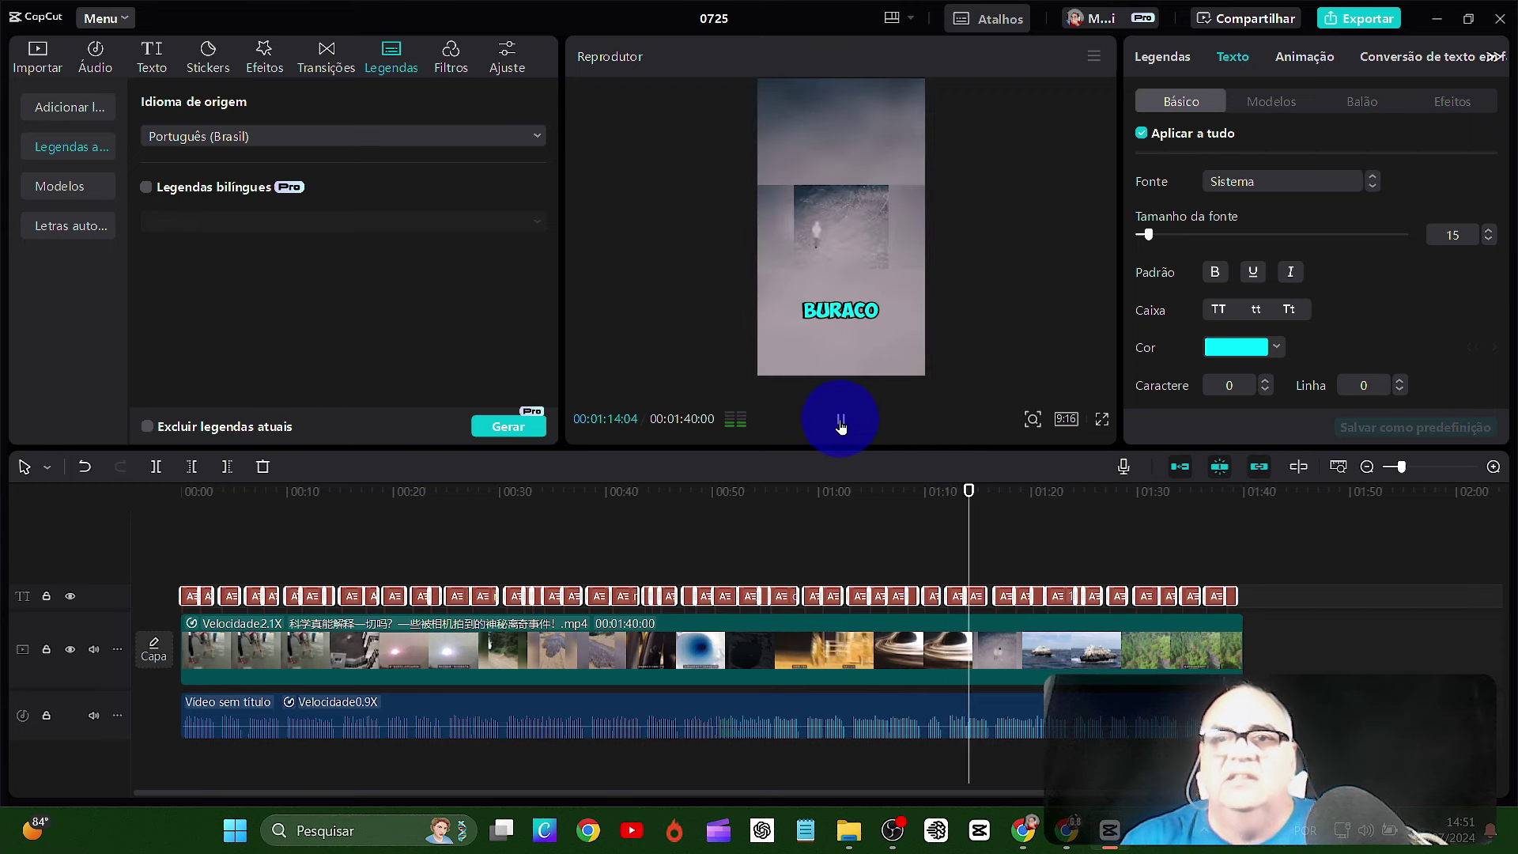
pyautogui.click(866, 347)
# - Add the "Beijado pelo sol, ensolarado" filter and stretch it over nearly the whole length of the video
pyautogui.click(501, 73)
pyautogui.click(447, 66)
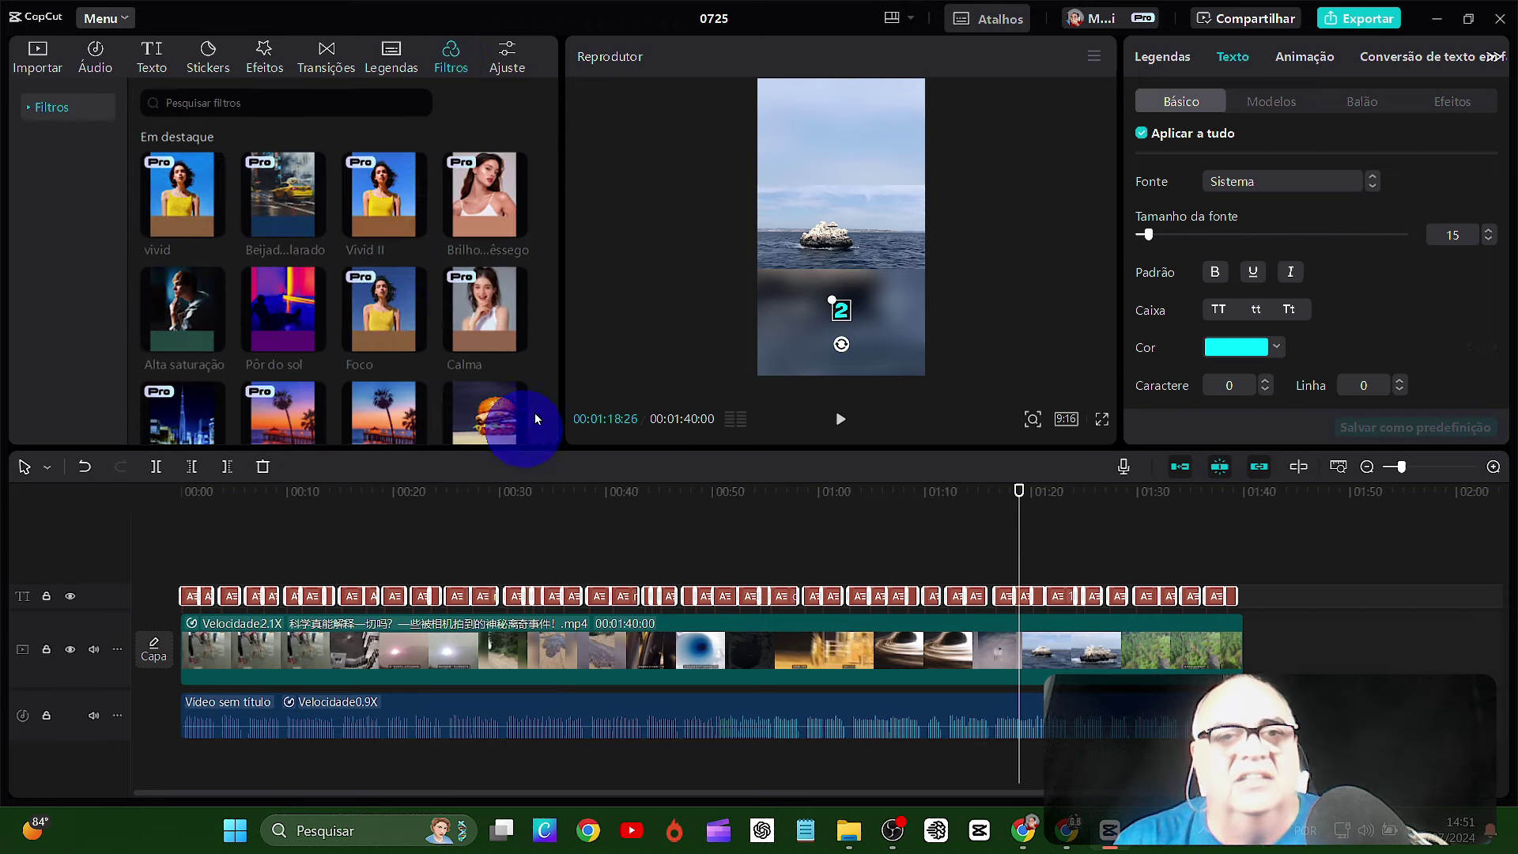
pyautogui.moveTo(307, 215); pyautogui.dragTo(1232, 549)
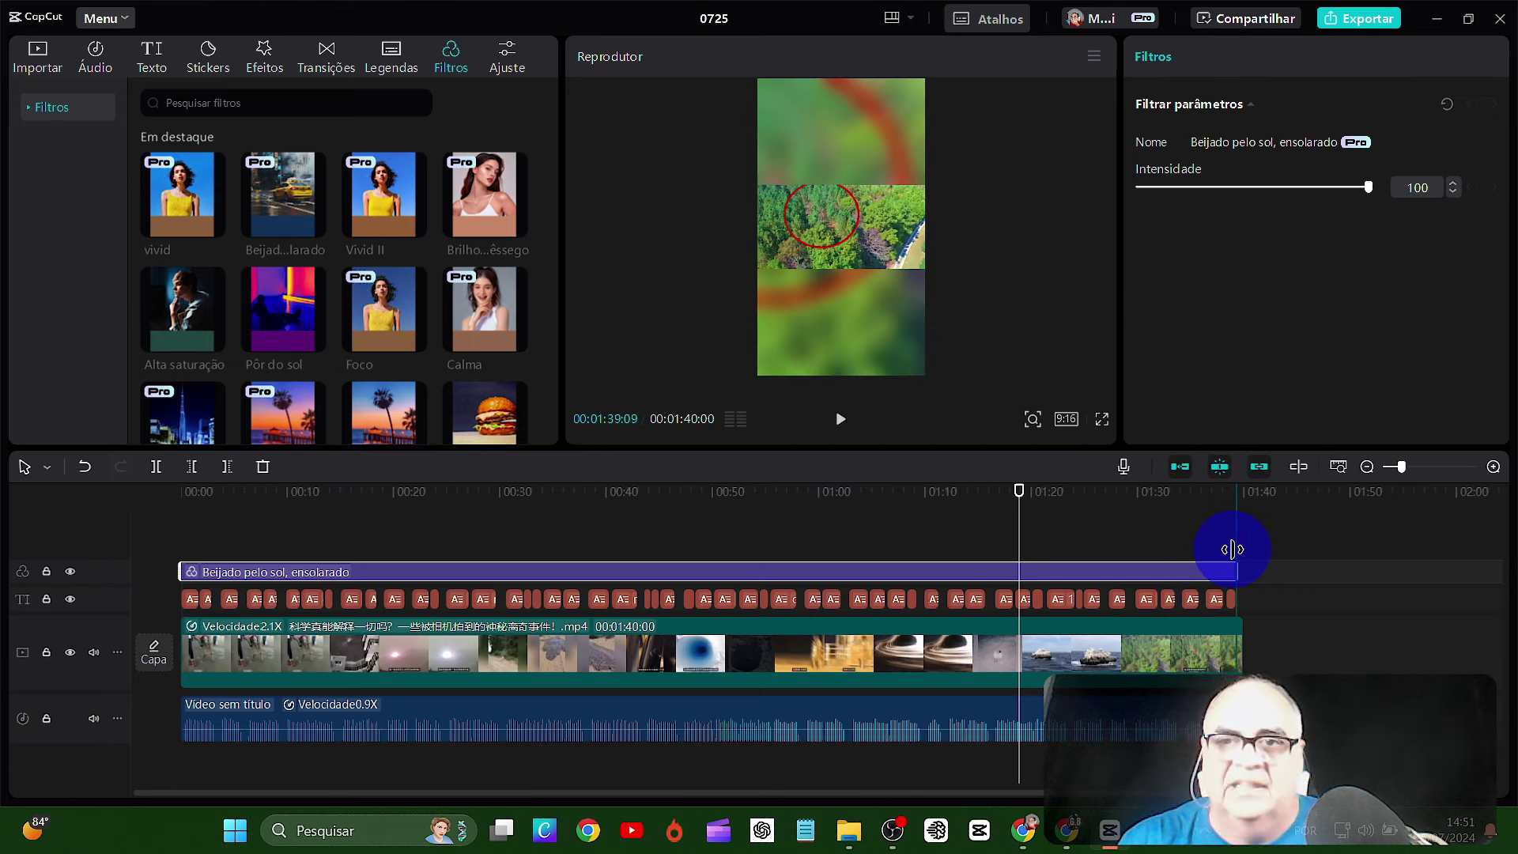
pyautogui.moveTo(1232, 549); pyautogui.dragTo(1230, 548)
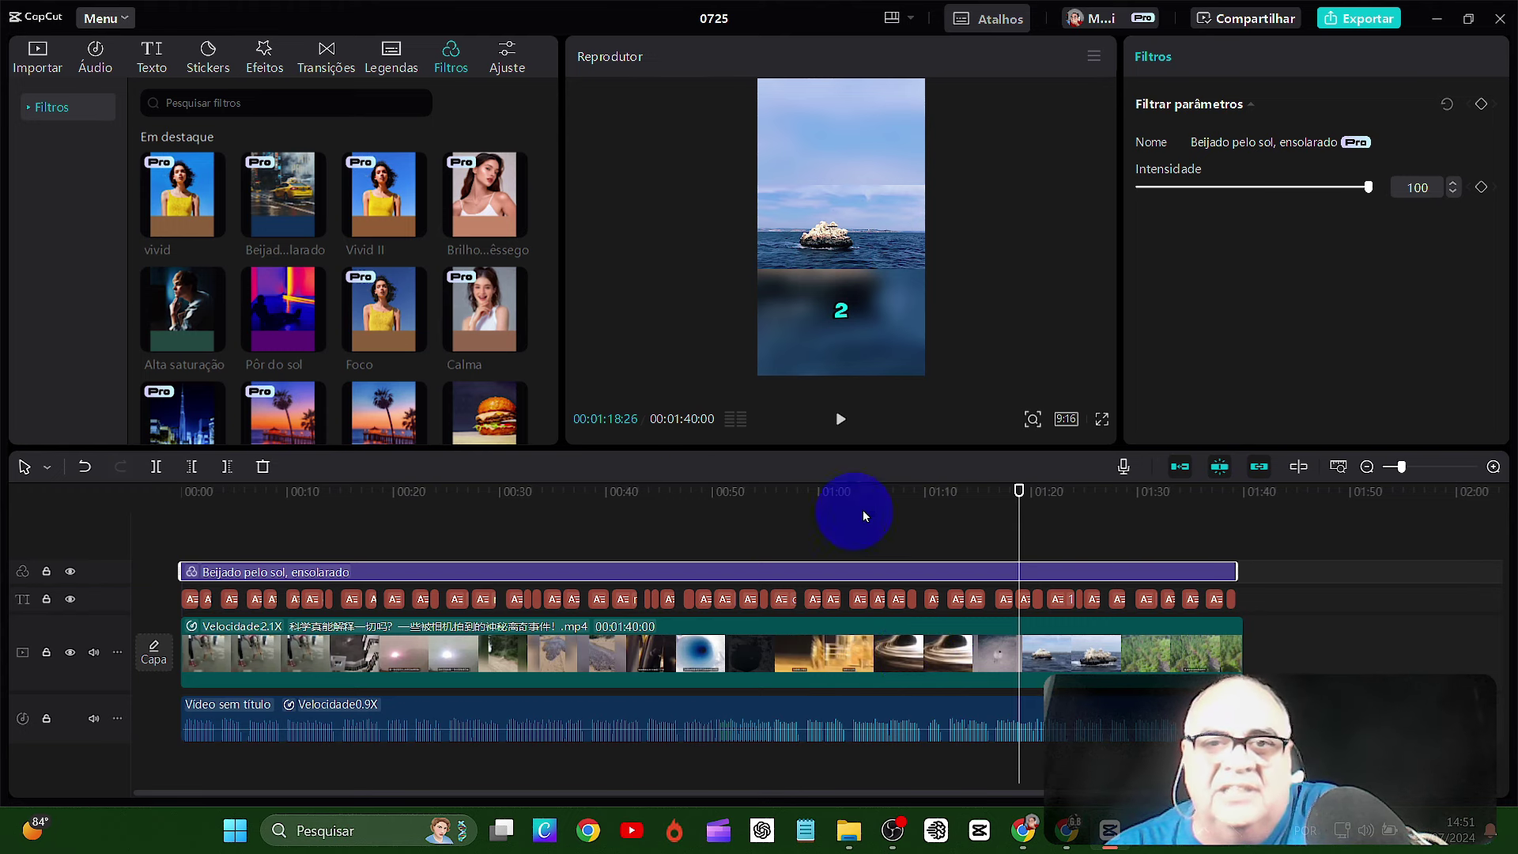
pyautogui.moveTo(188, 194)
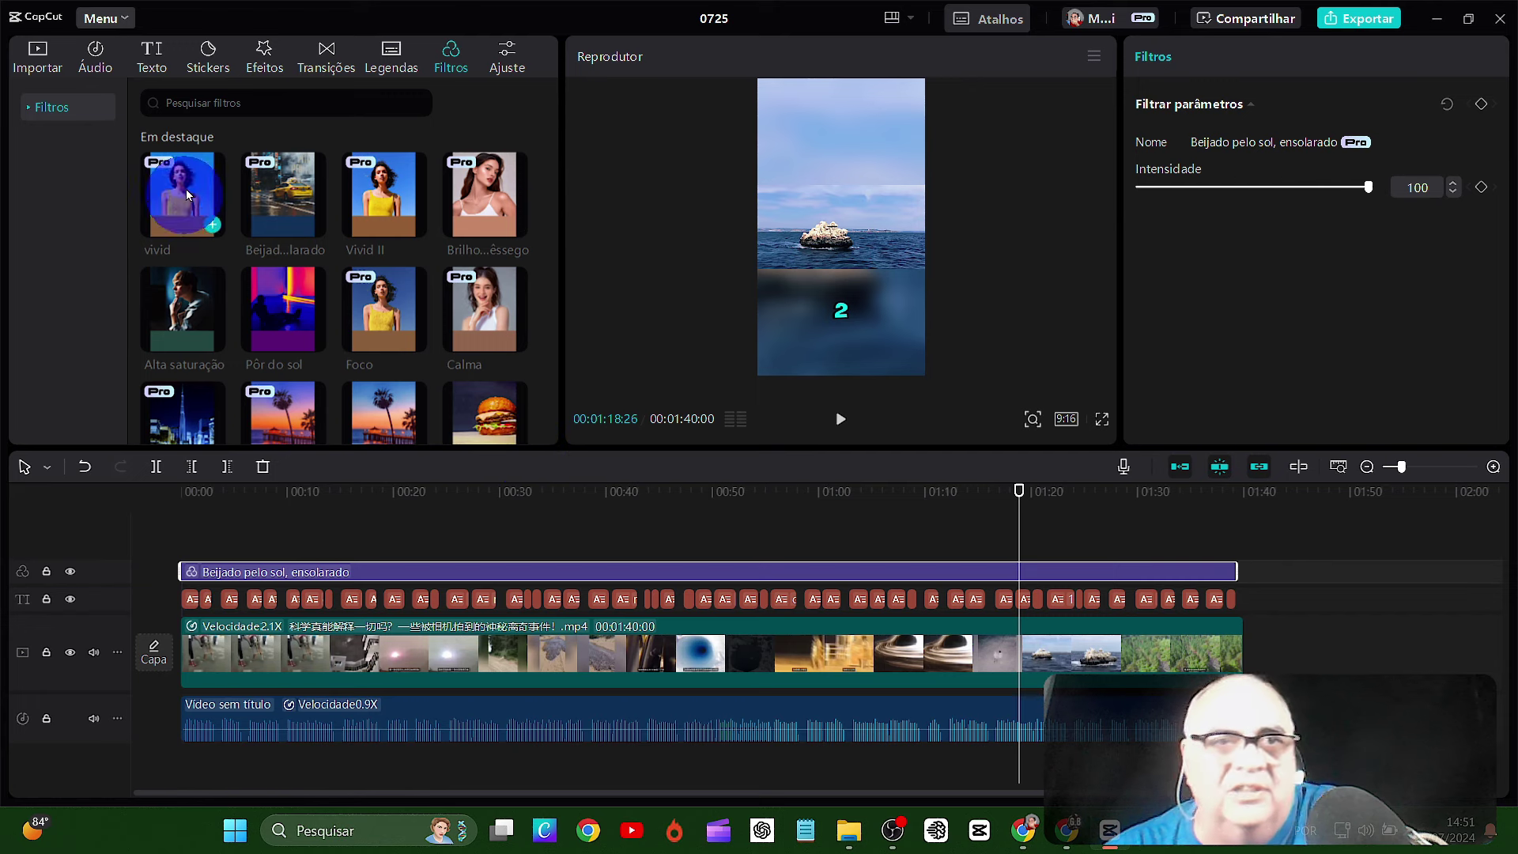
# - Search the music library for "ação" and preview Superação na Academia, Notícias do Noticiário Policial and Superação Oculta
pyautogui.click(113, 61)
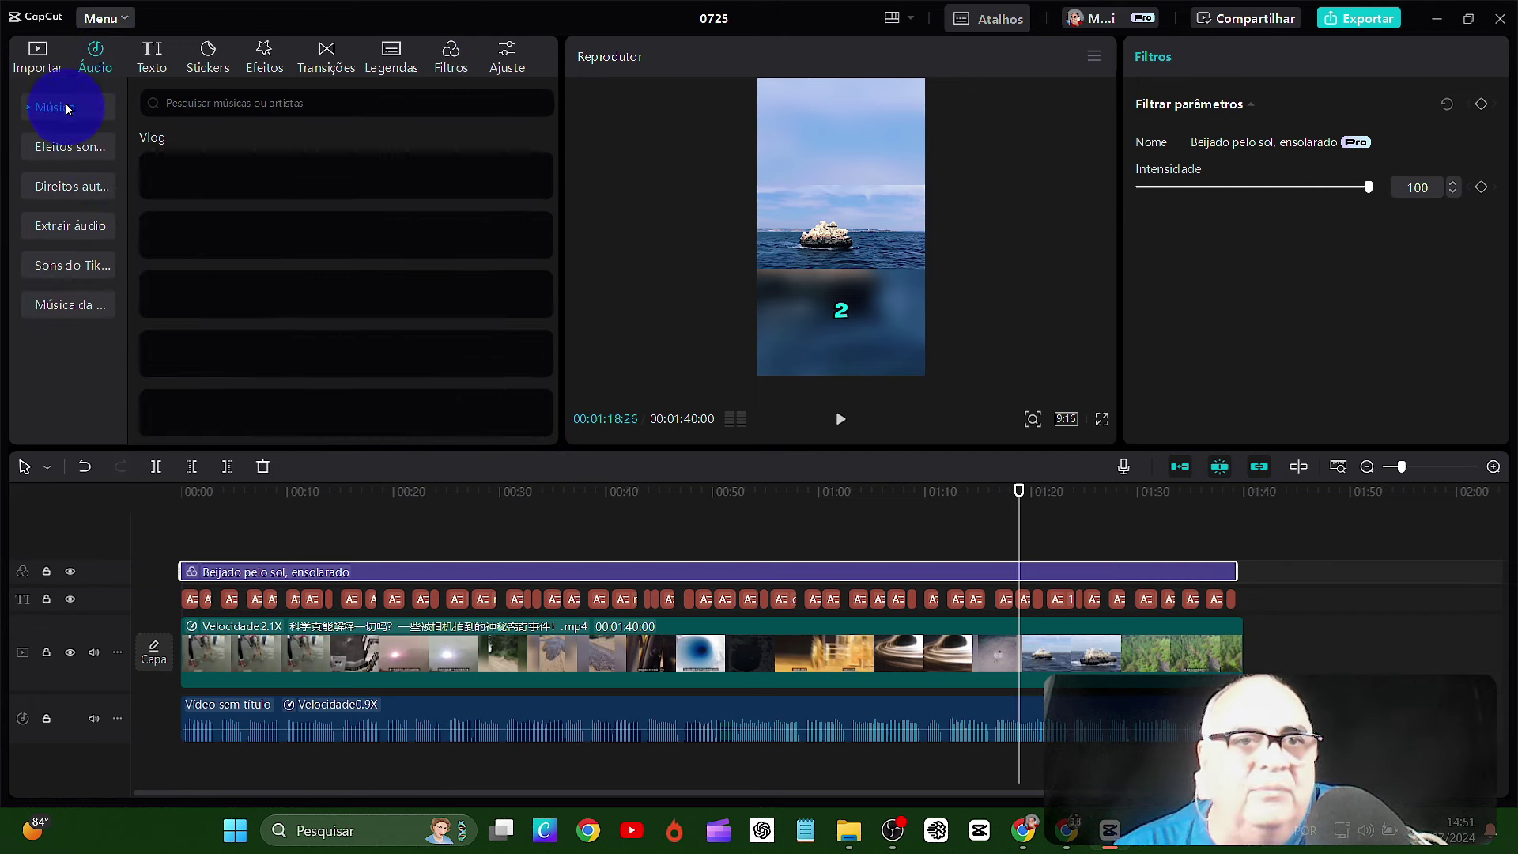
pyautogui.click(260, 106)
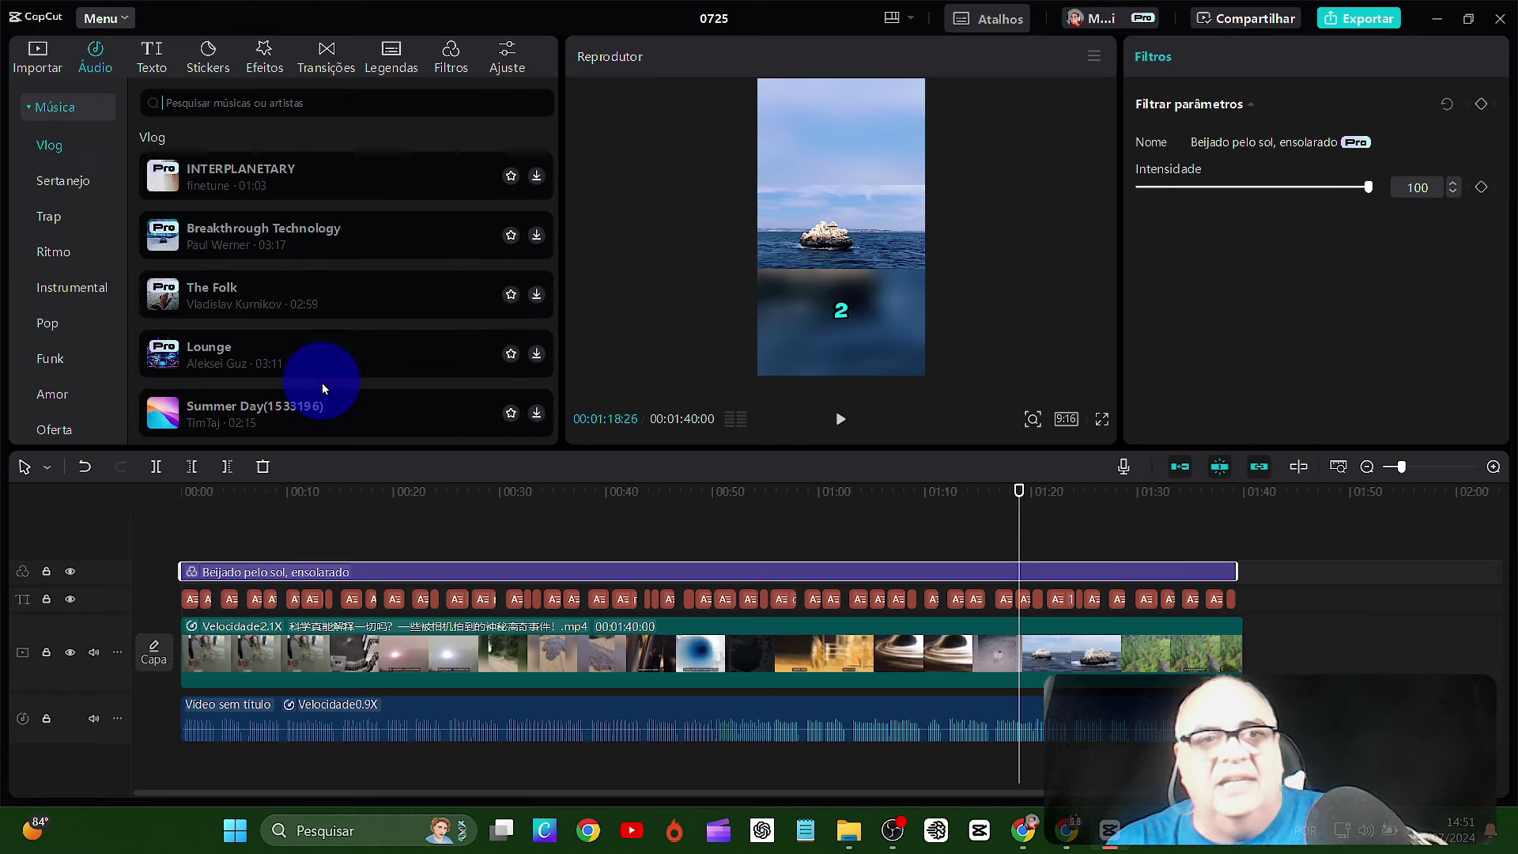
pyautogui.write('ação')
pyautogui.press('Return')
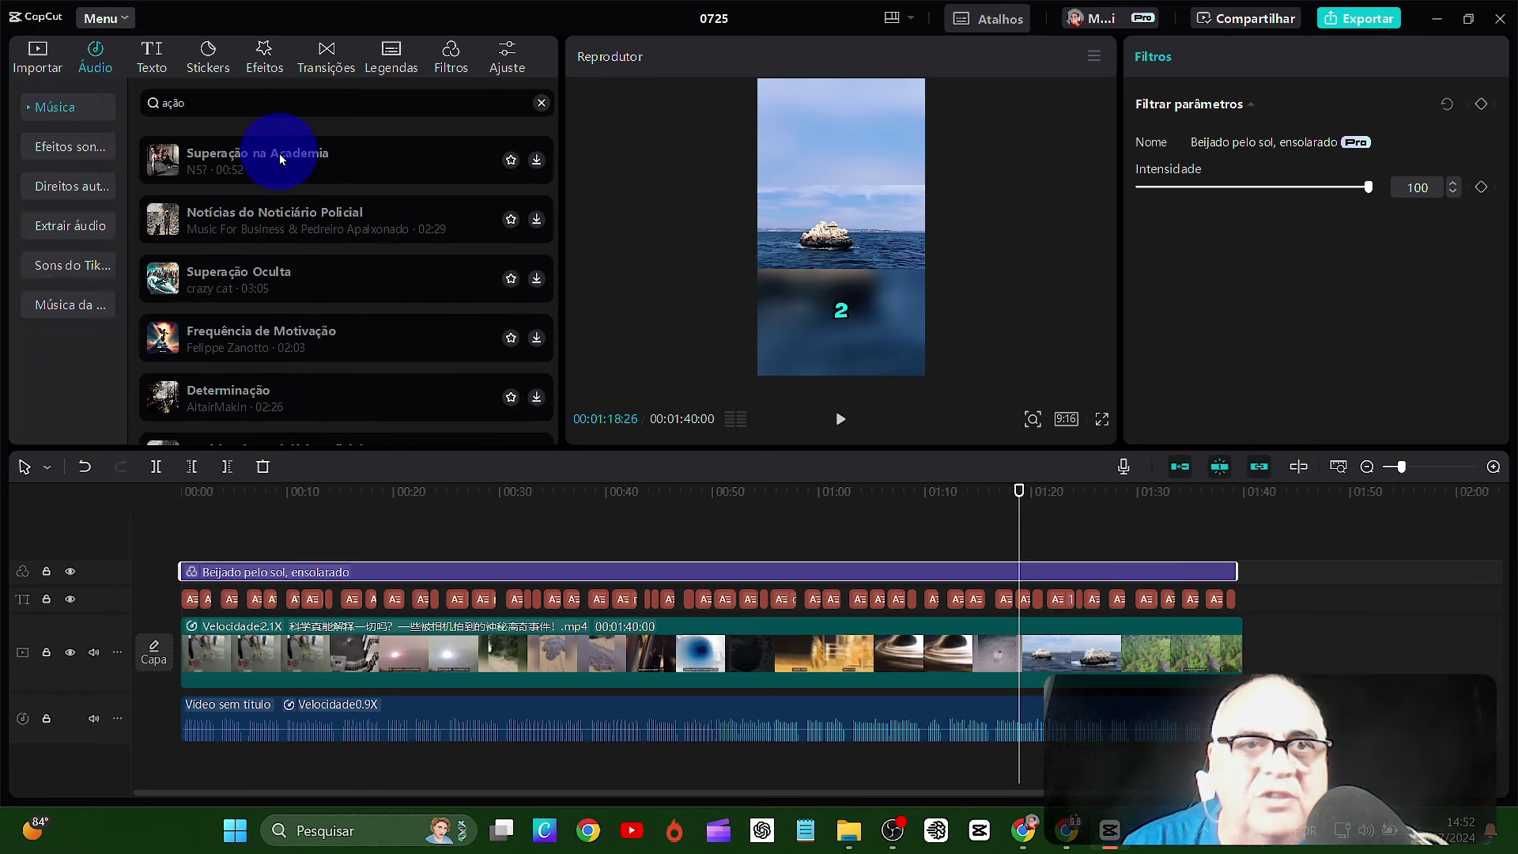
pyautogui.click(162, 166)
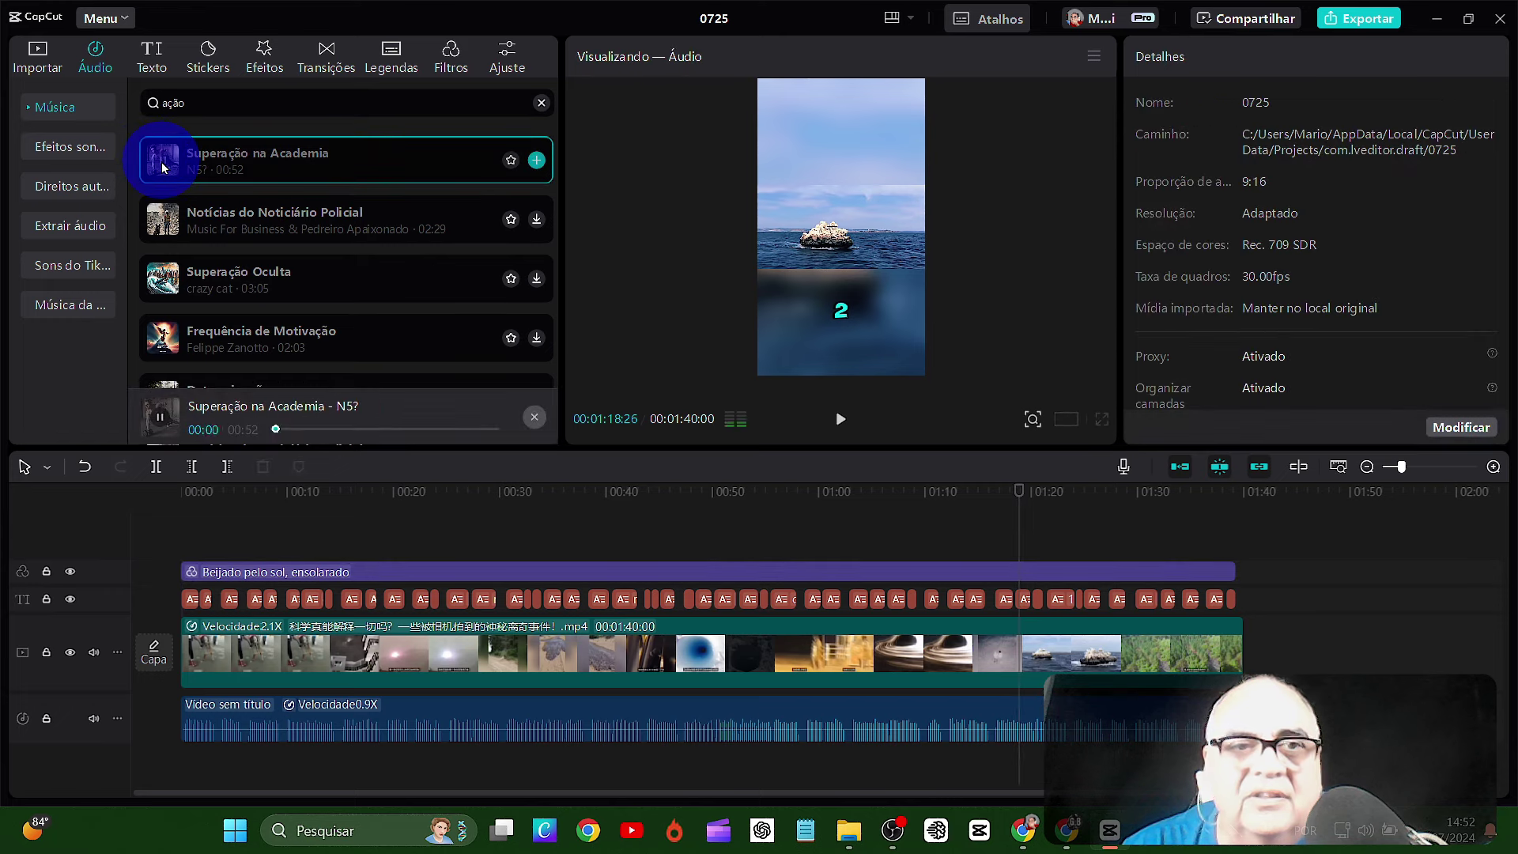
pyautogui.click(178, 212)
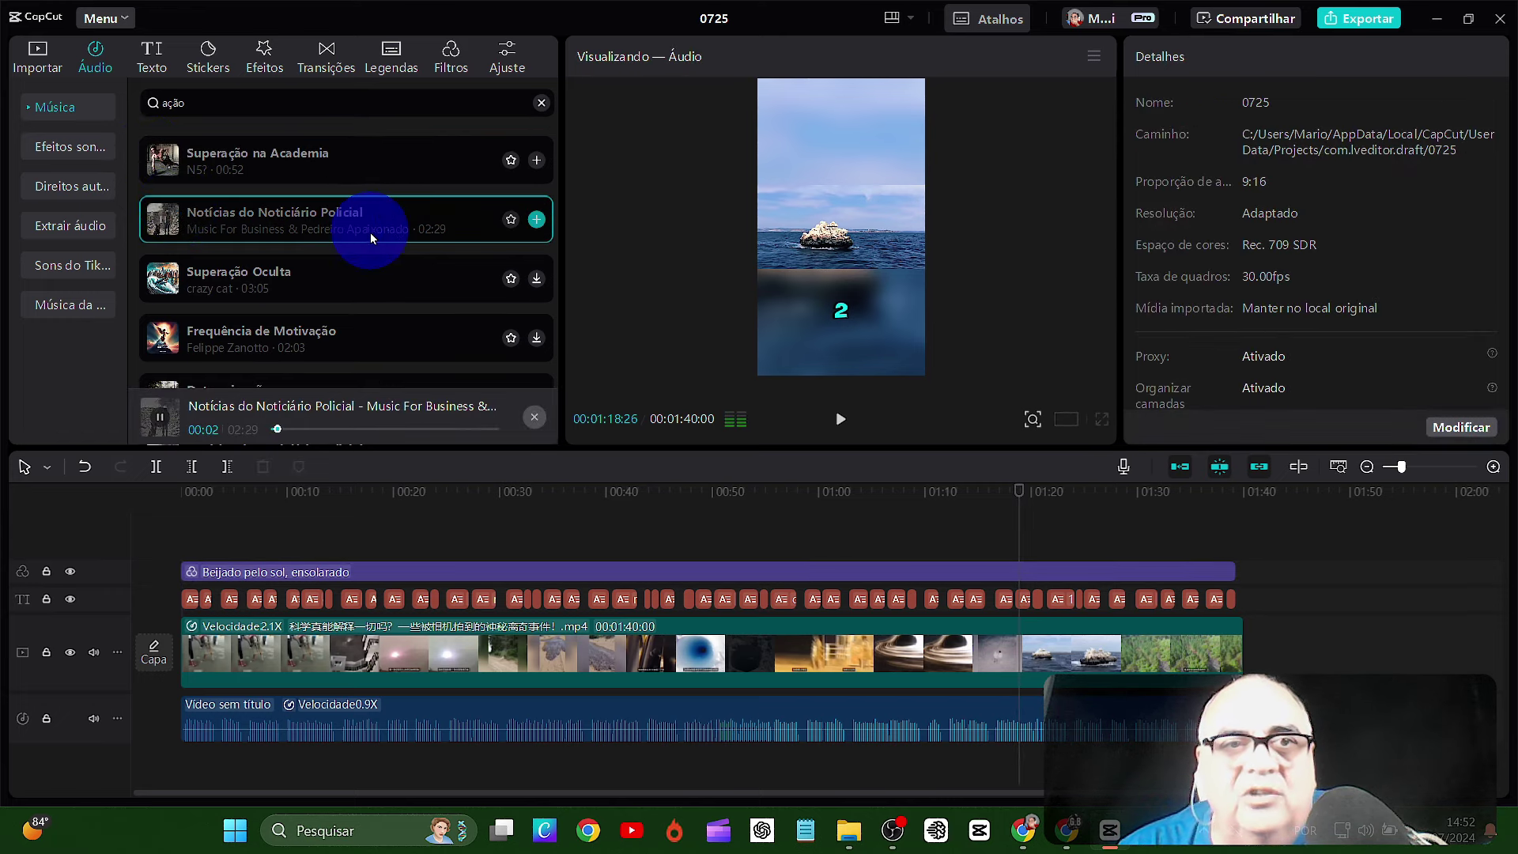
pyautogui.click(231, 286)
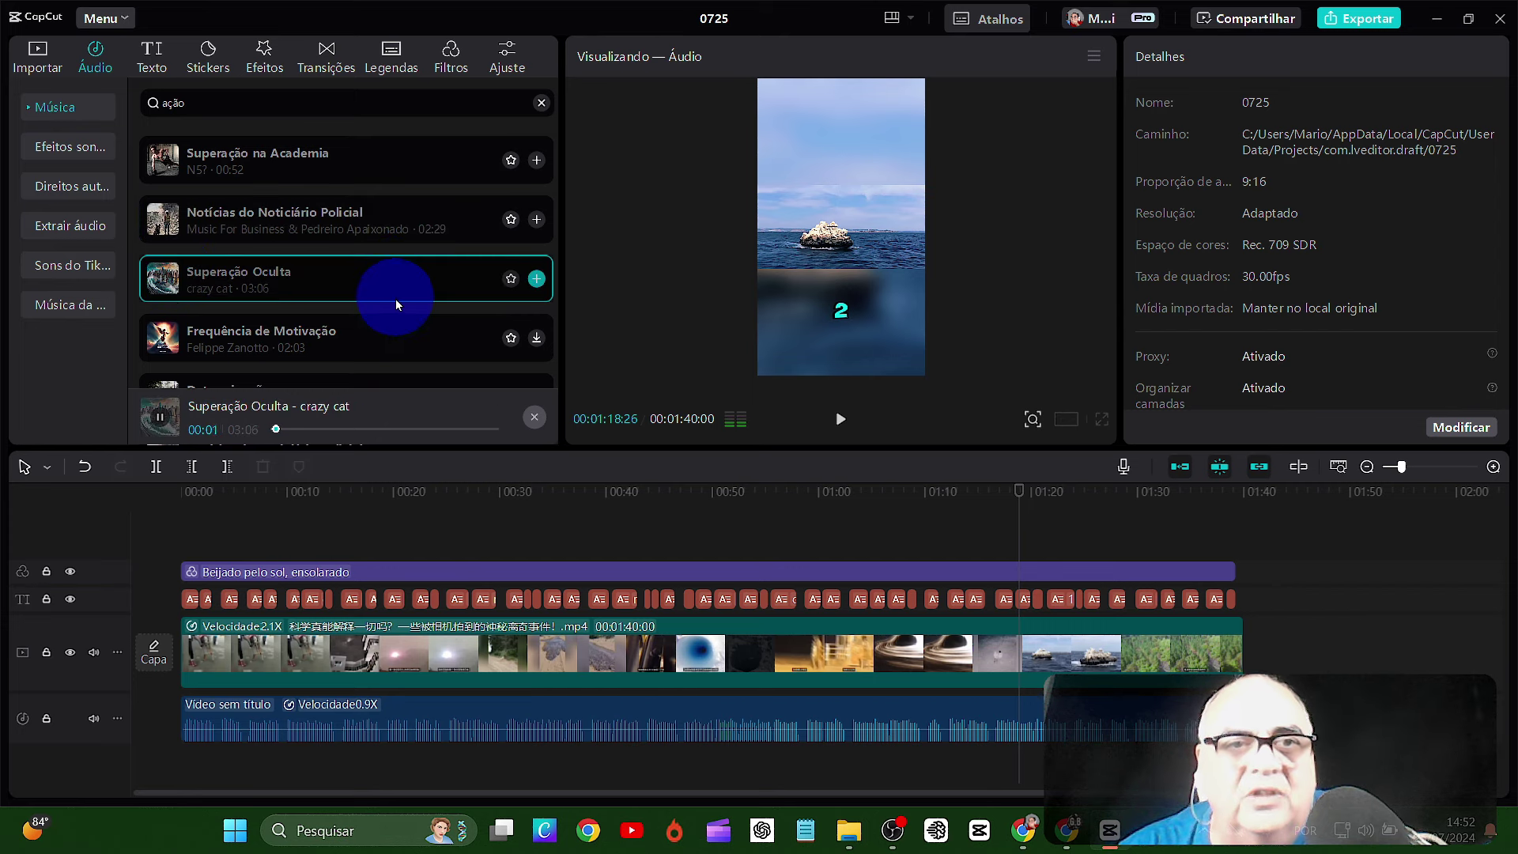
pyautogui.scroll(-1, 458, 371)
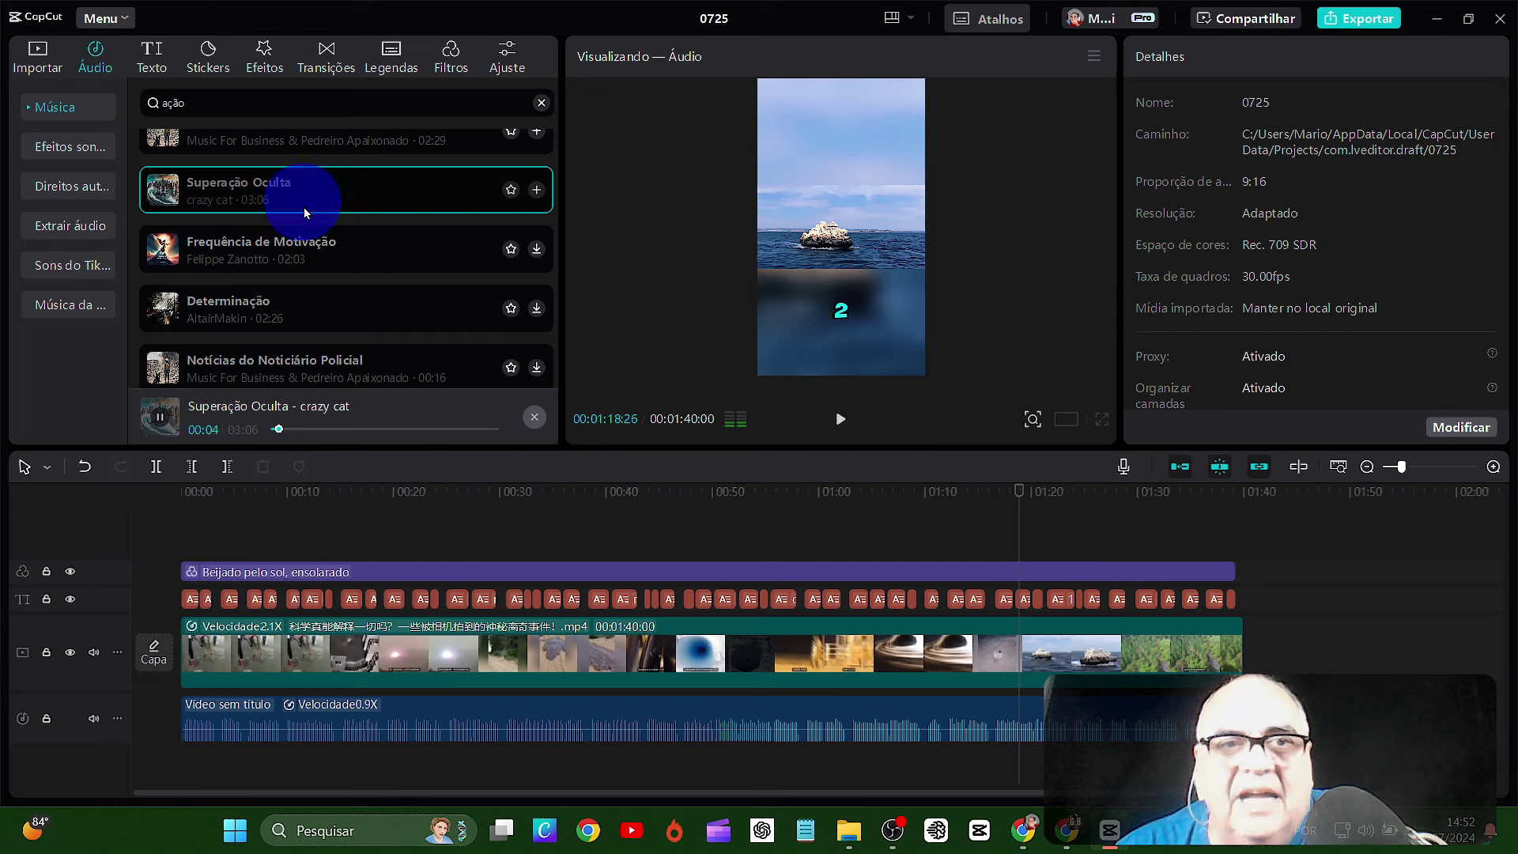
# - Add Superação Oculta as background music at the timeline's start and cut off the part beyond the video's end
pyautogui.moveTo(300, 205); pyautogui.dragTo(185, 773)
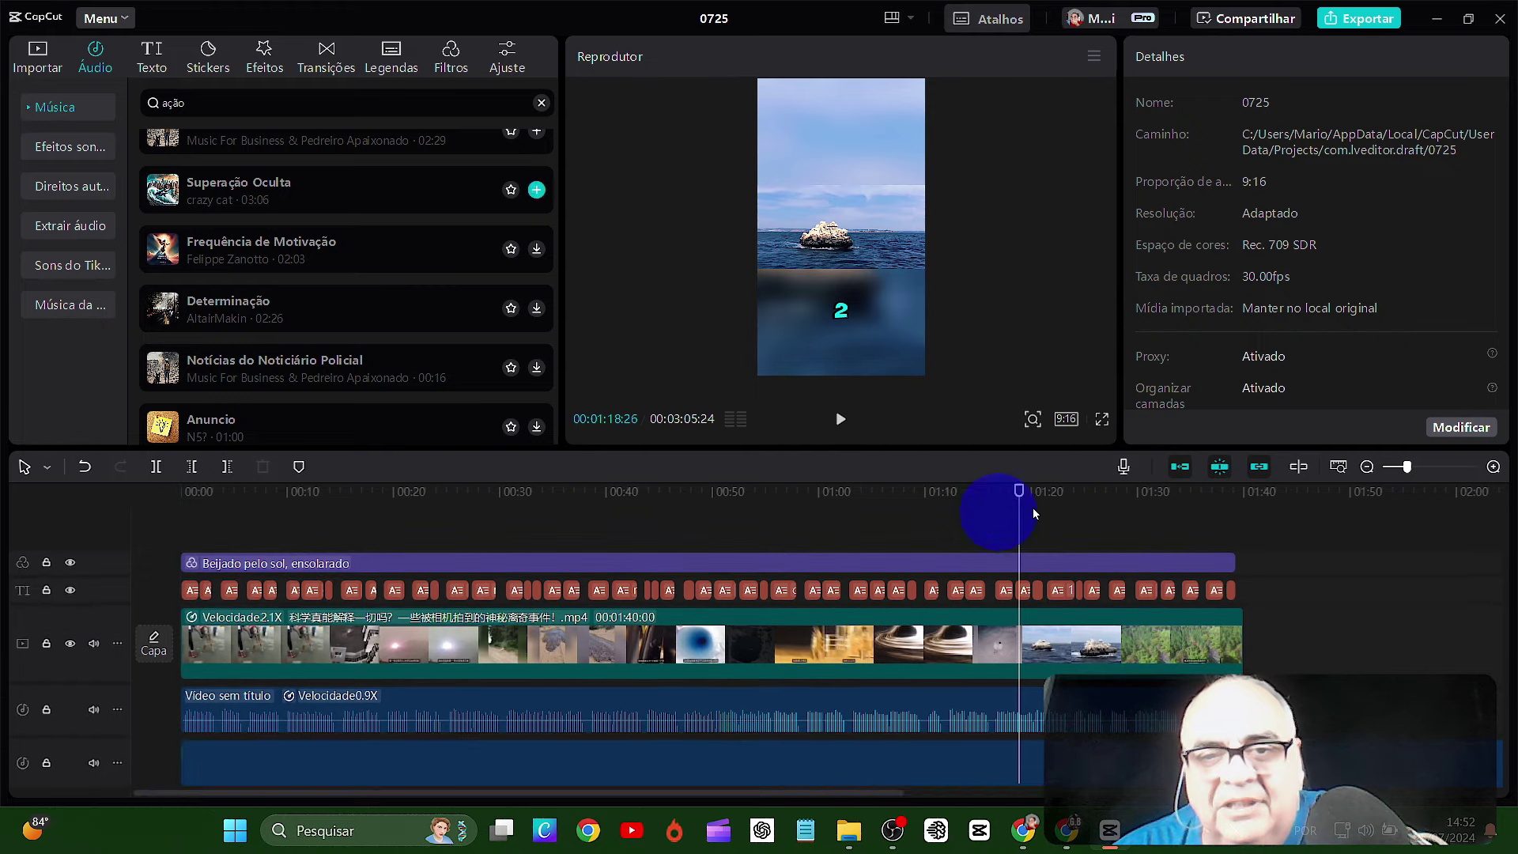
pyautogui.click(1248, 571)
pyautogui.click(186, 758)
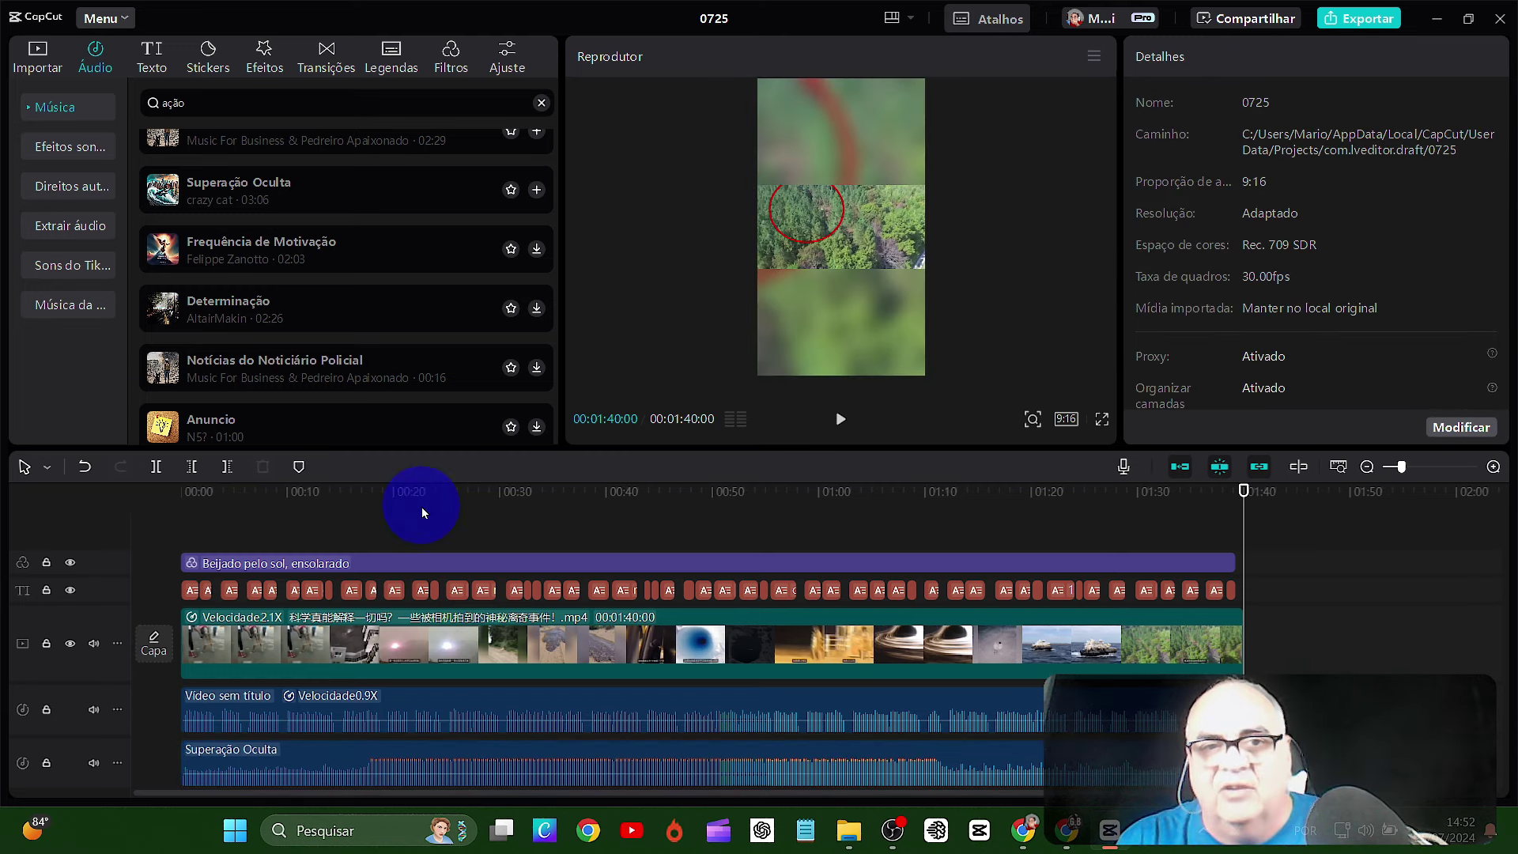
# - Lower the Superação Oculta music's volume to about -27.5 dB, raise it slightly, and play the video to check the mix
pyautogui.click(421, 492)
pyautogui.click(839, 420)
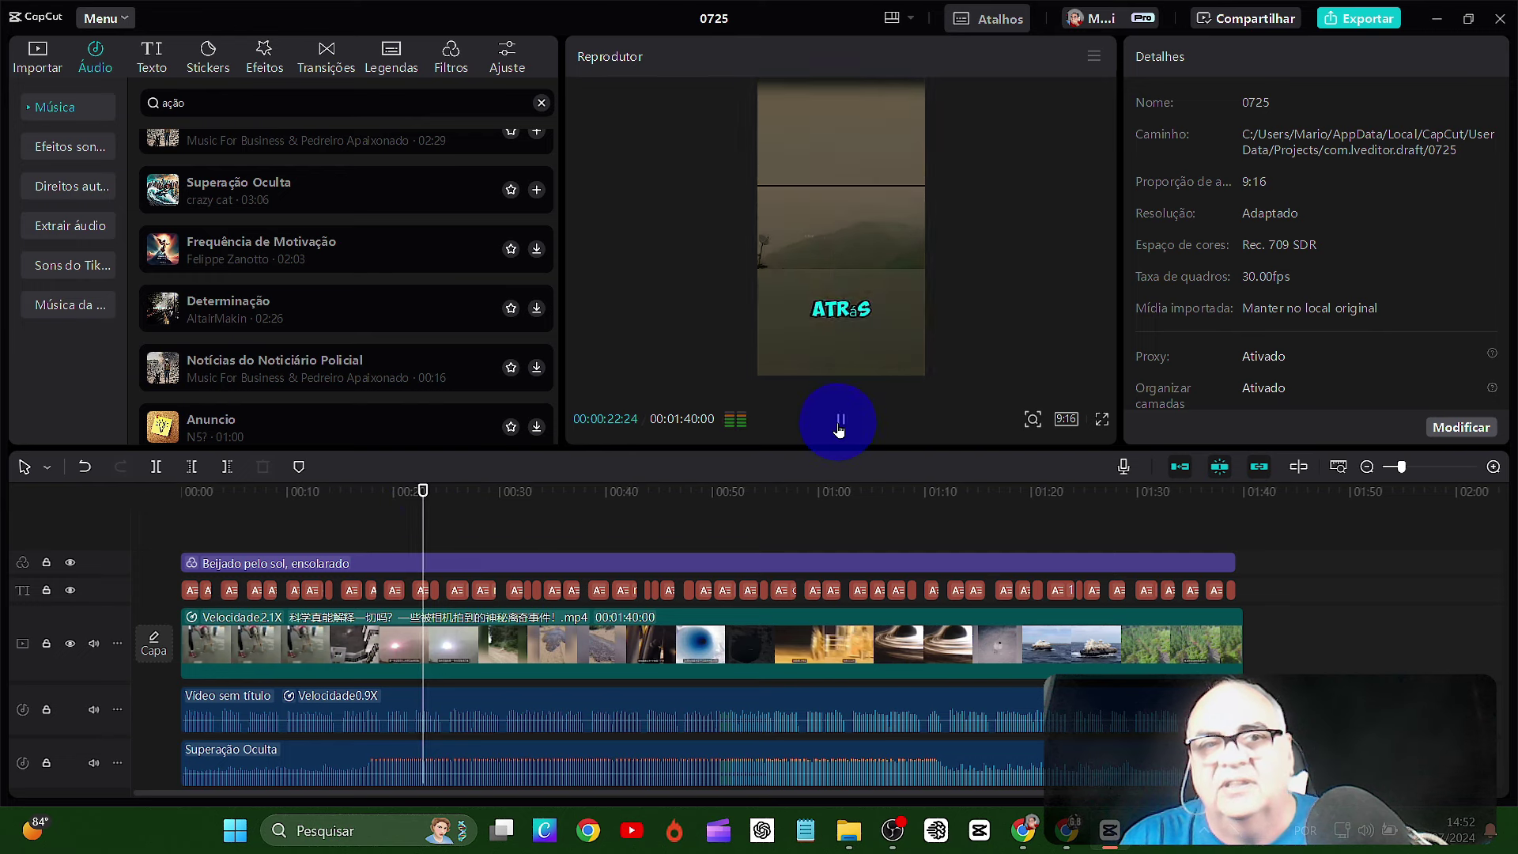
pyautogui.click(854, 764)
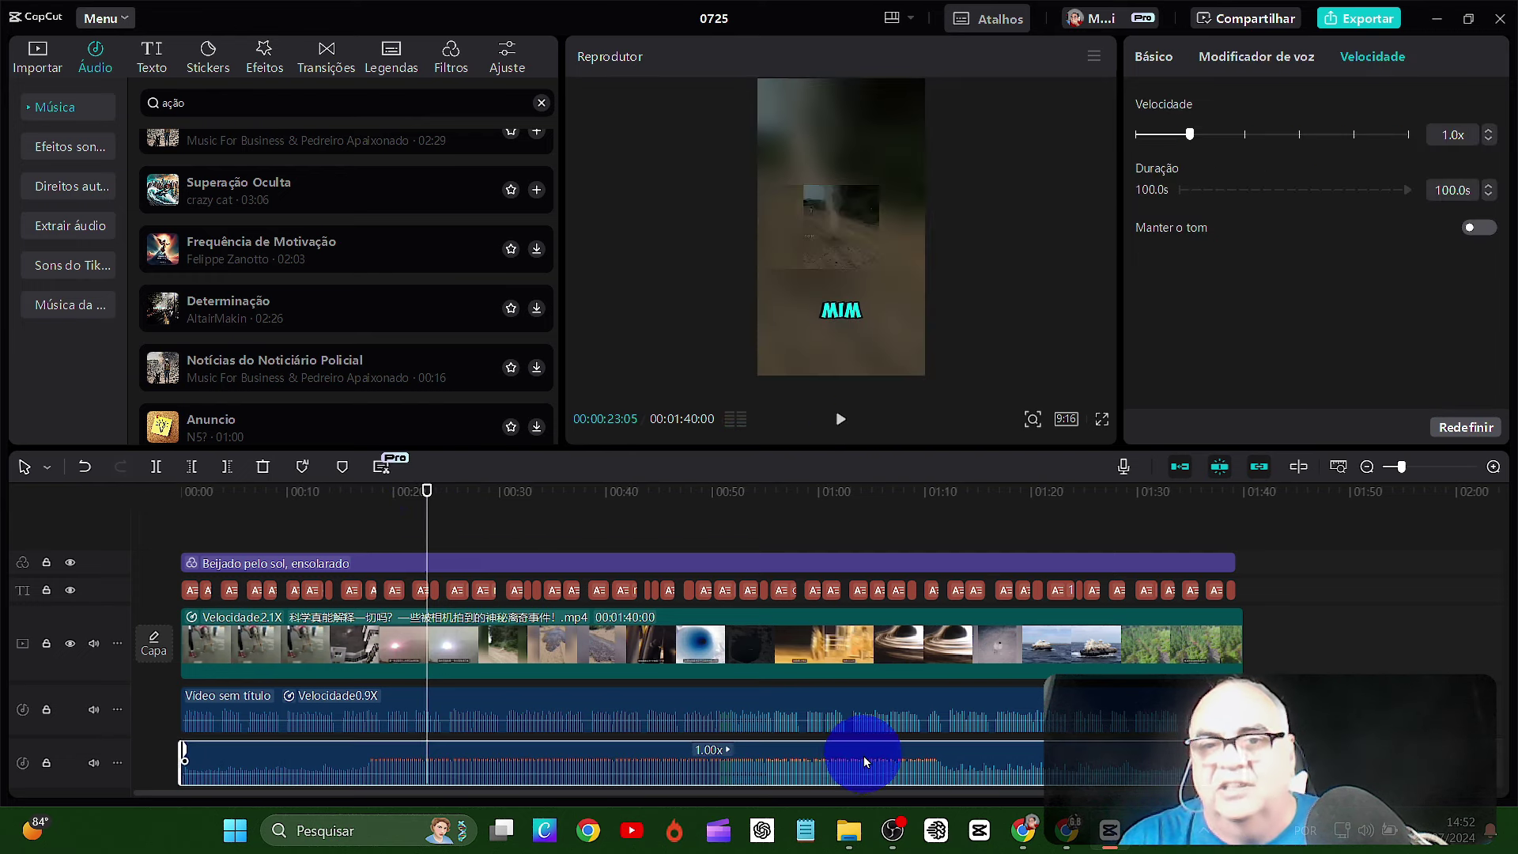
pyautogui.click(1152, 61)
pyautogui.moveTo(1311, 156); pyautogui.dragTo(1231, 166)
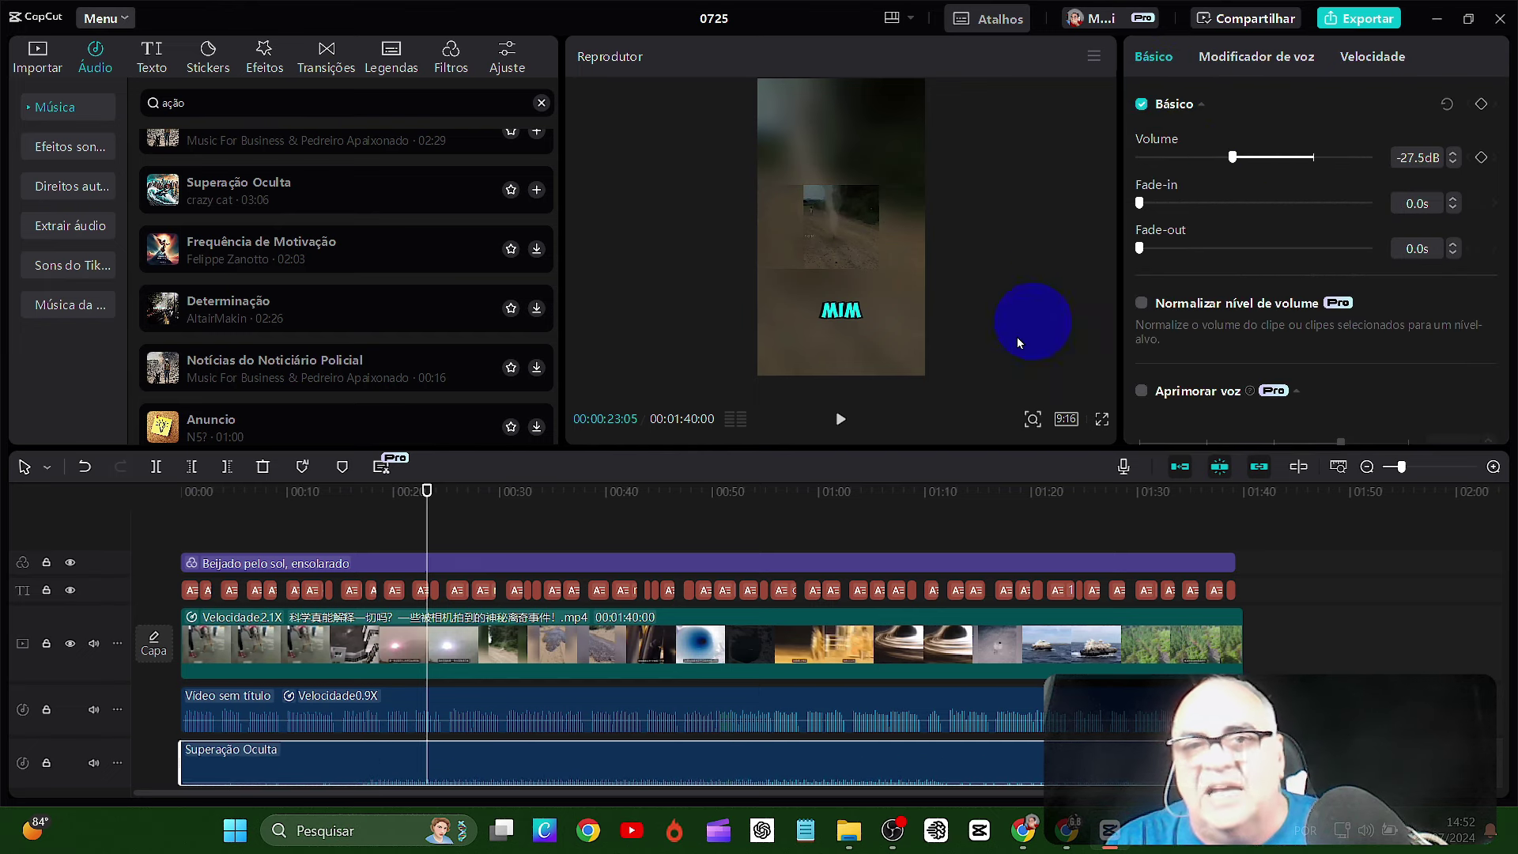
pyautogui.click(840, 419)
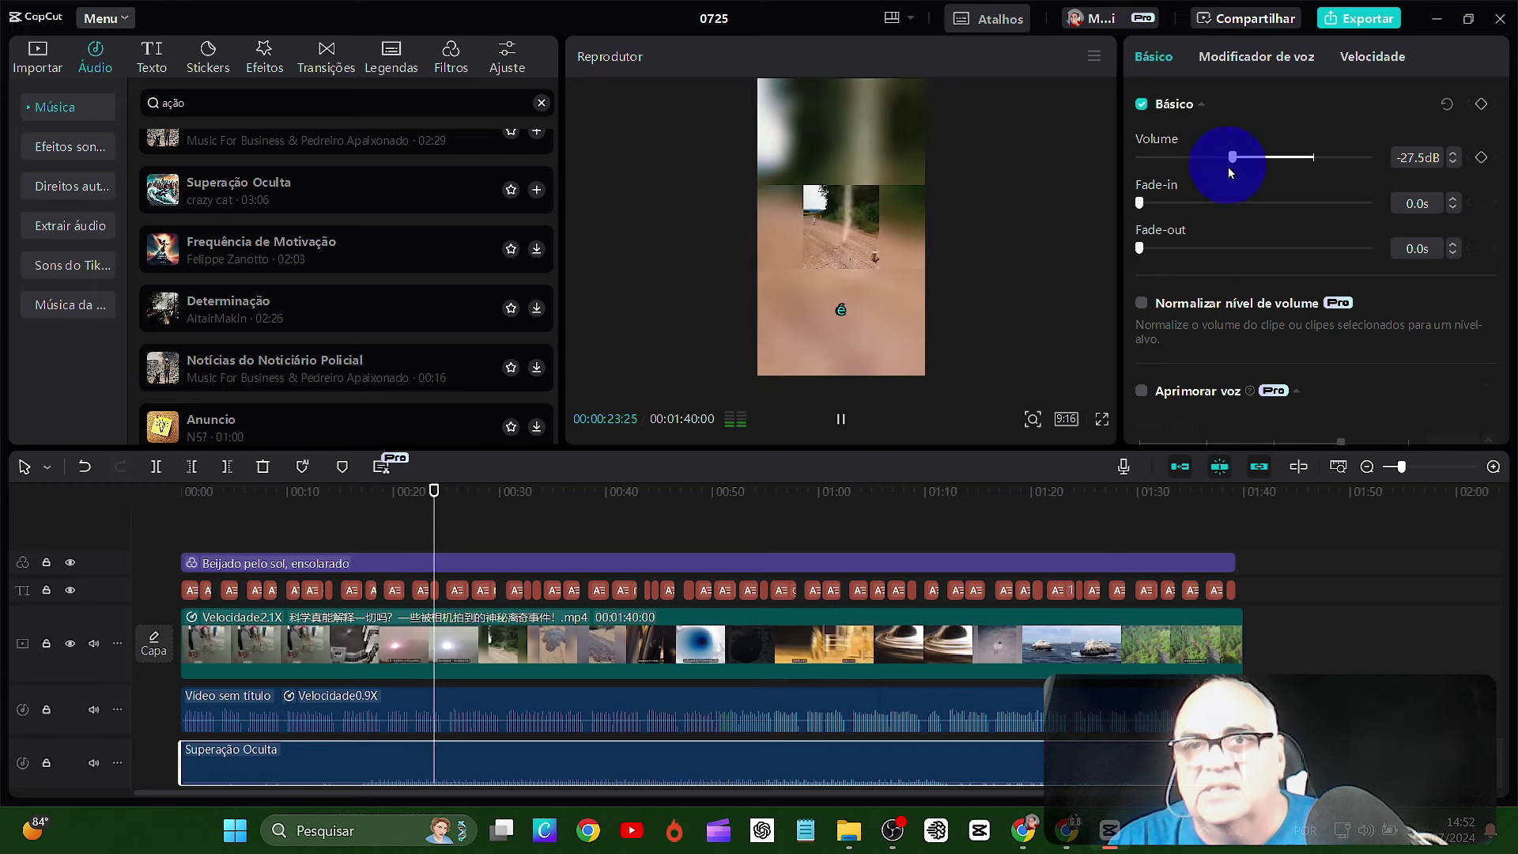
pyautogui.moveTo(1242, 158)
pyautogui.mouseDown()
pyautogui.moveTo(1265, 156)
pyautogui.moveTo(1249, 156)
pyautogui.mouseUp()
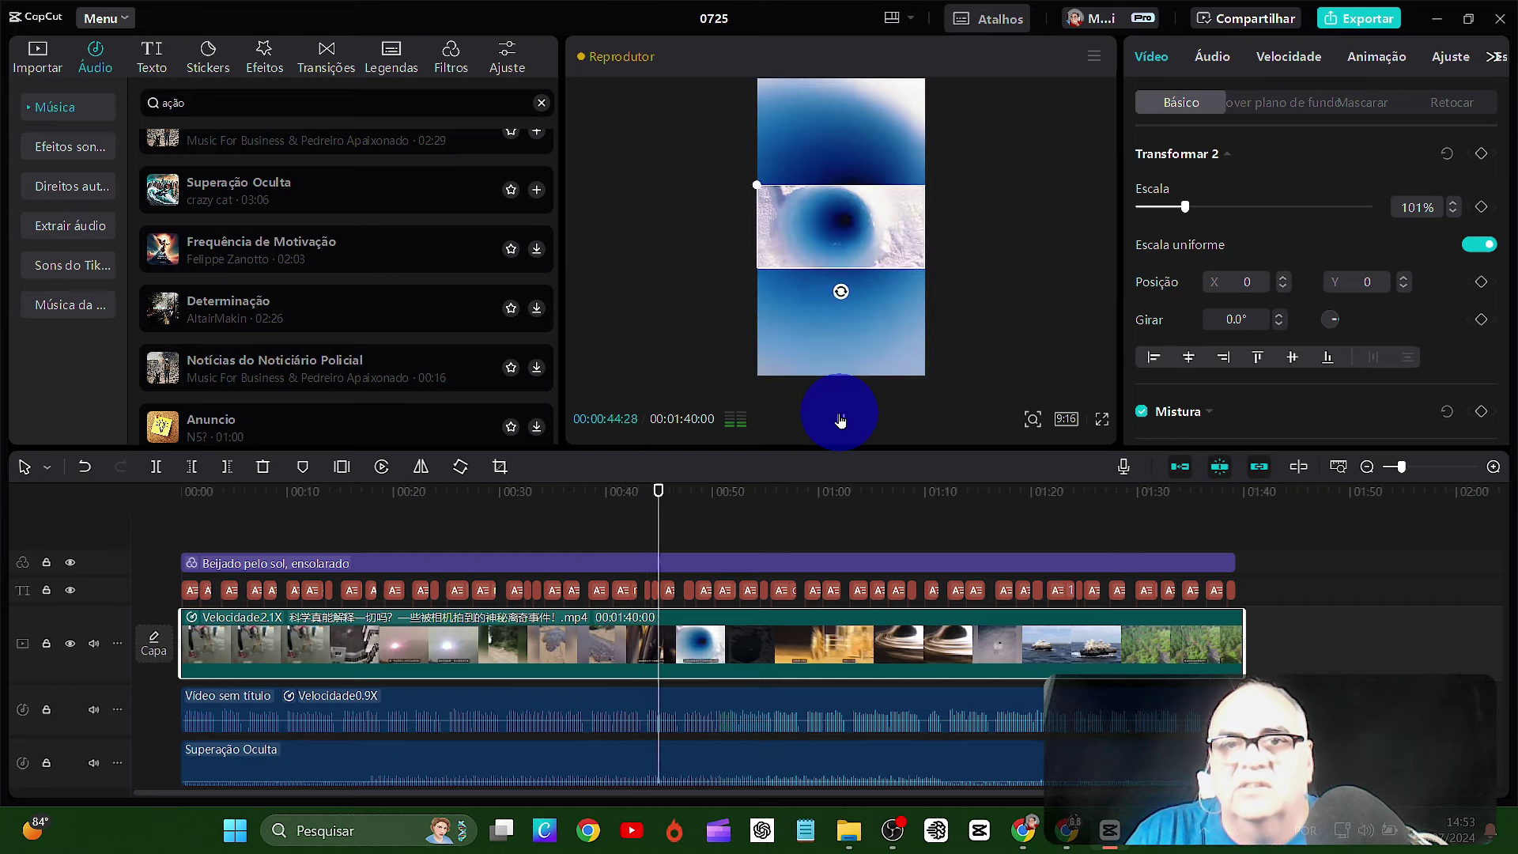
pyautogui.click(841, 419)
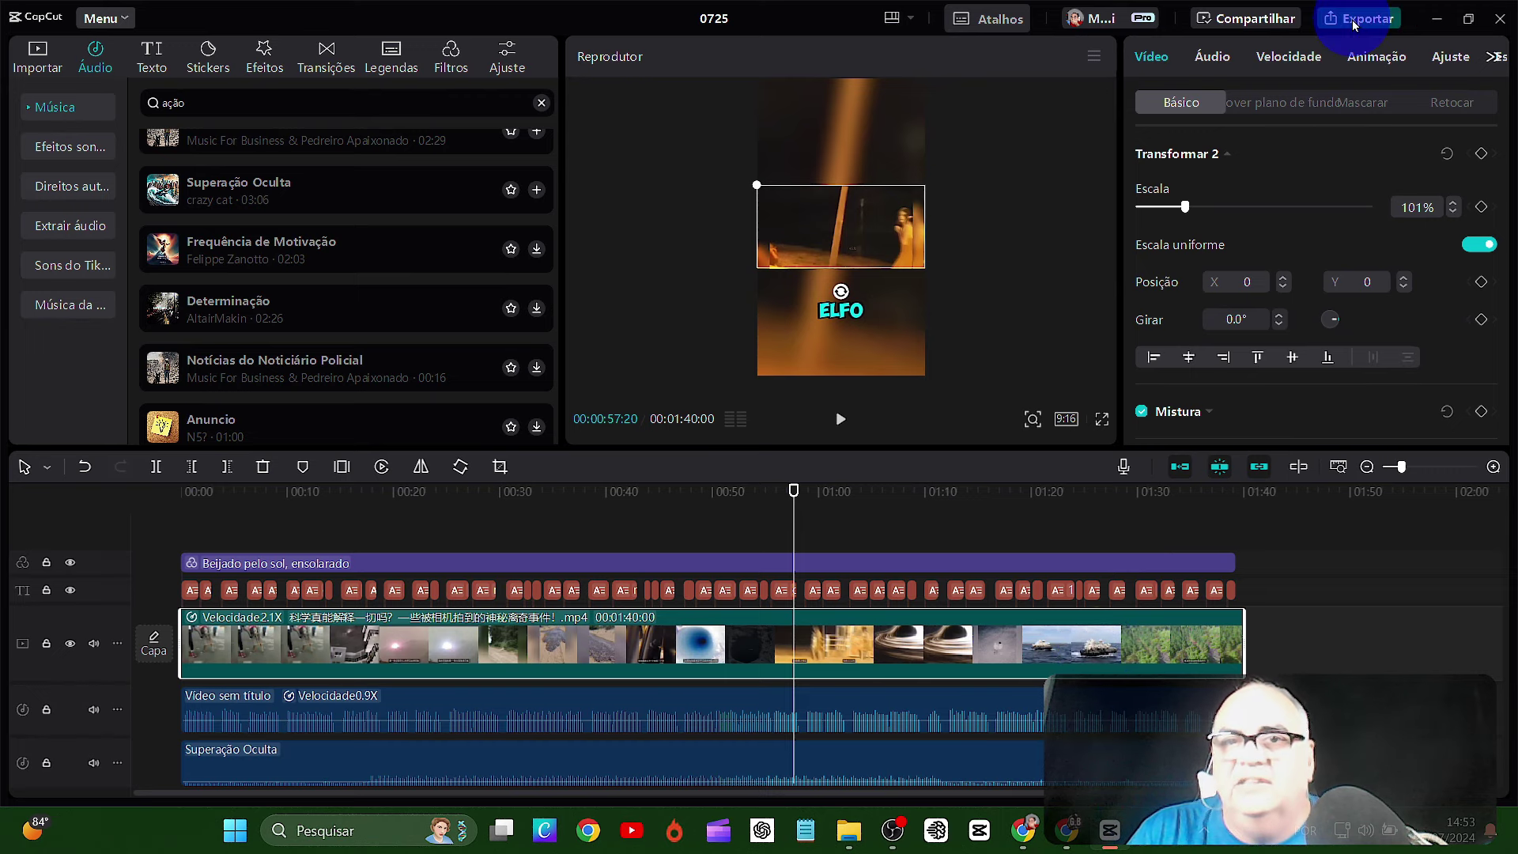
# - Export the vertical video as an mp4 named 2 at 1080P and 30fps
pyautogui.click(1357, 19)
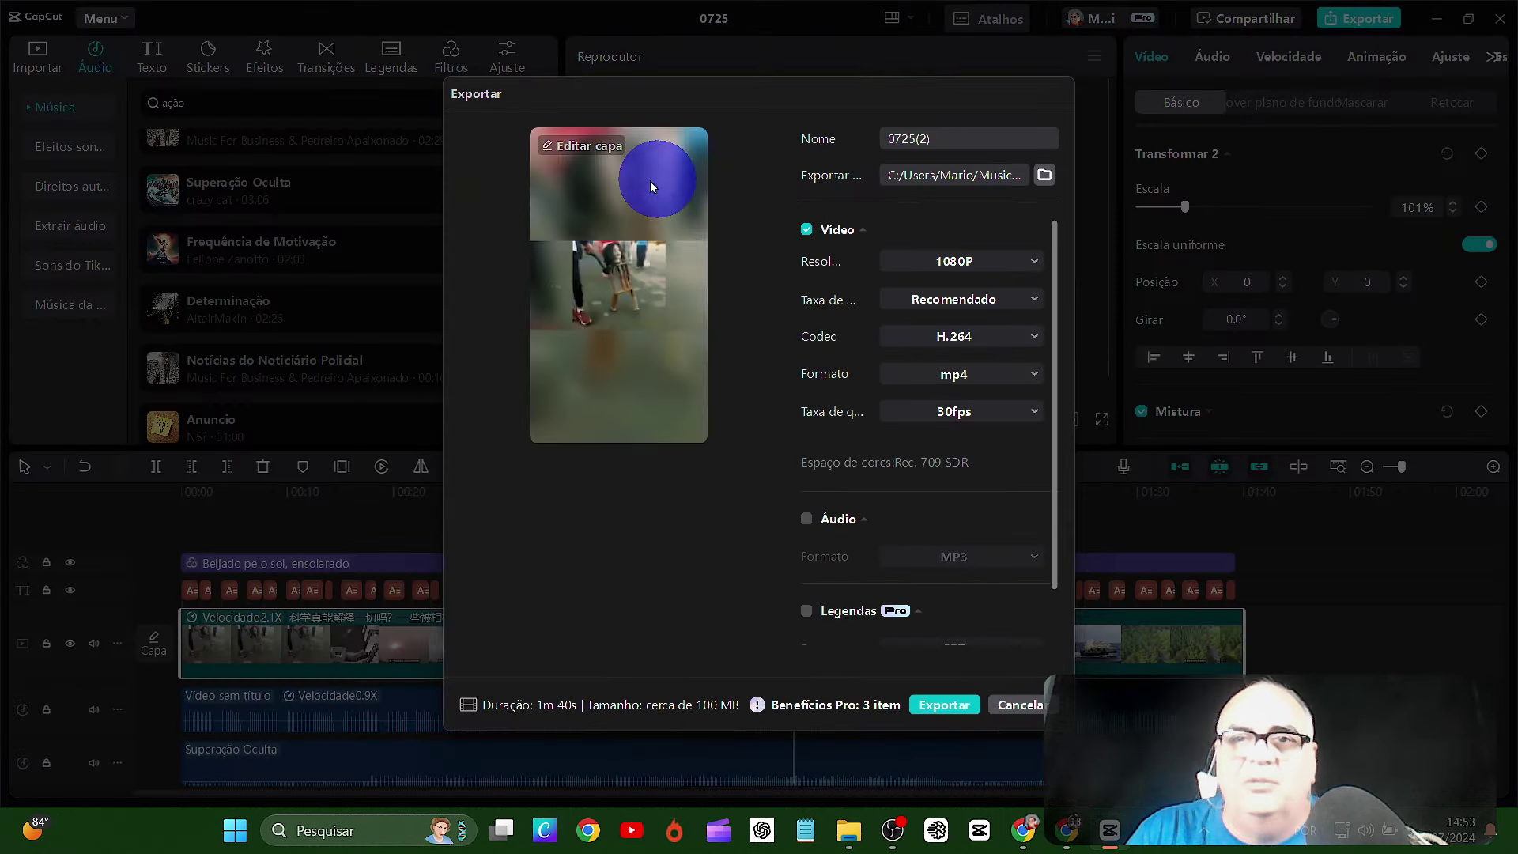
pyautogui.click(946, 136)
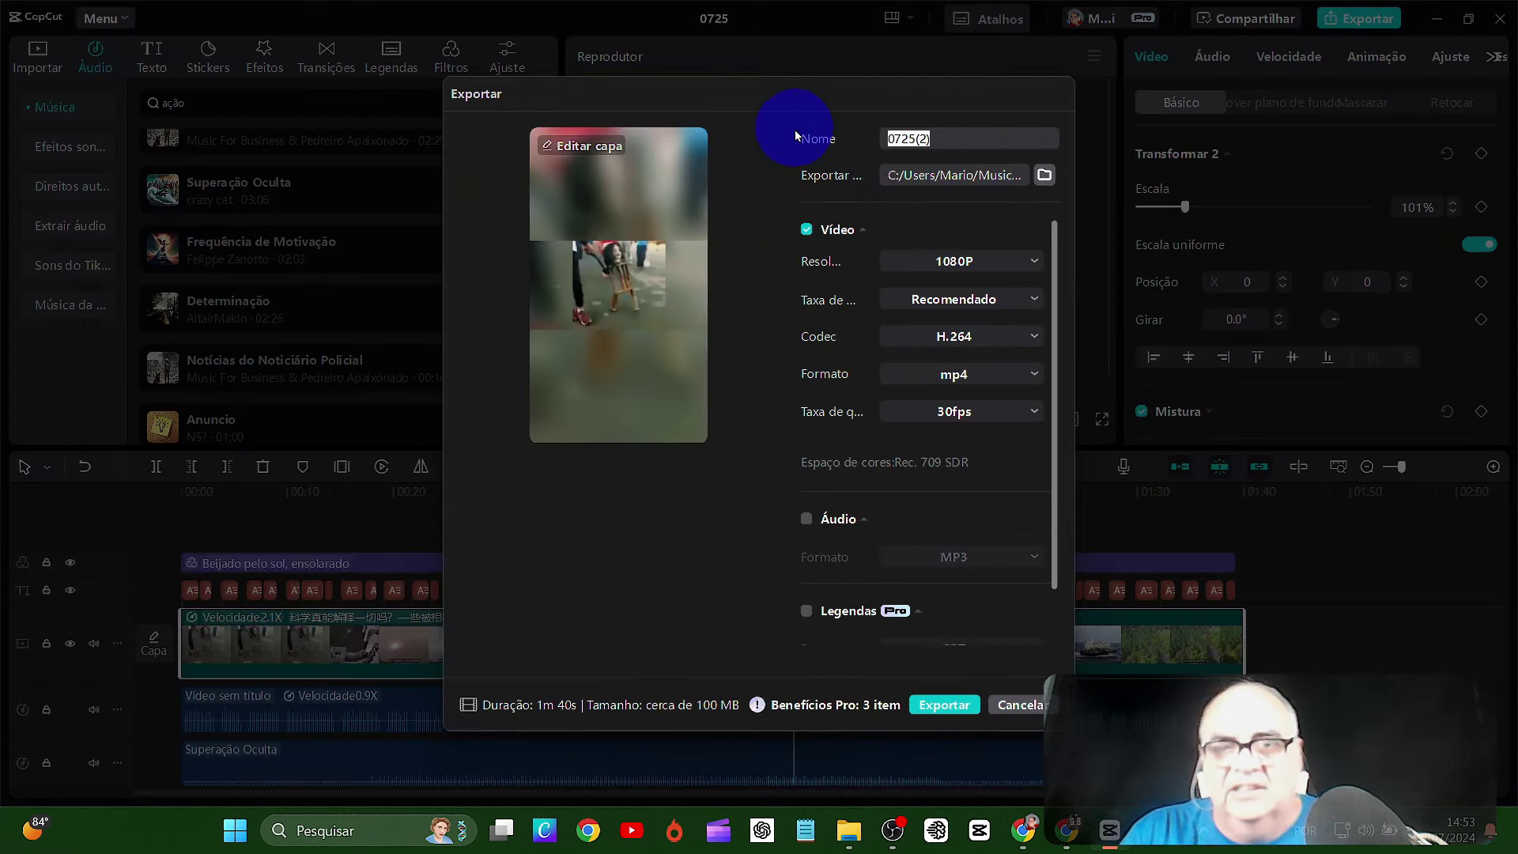
pyautogui.write('2')
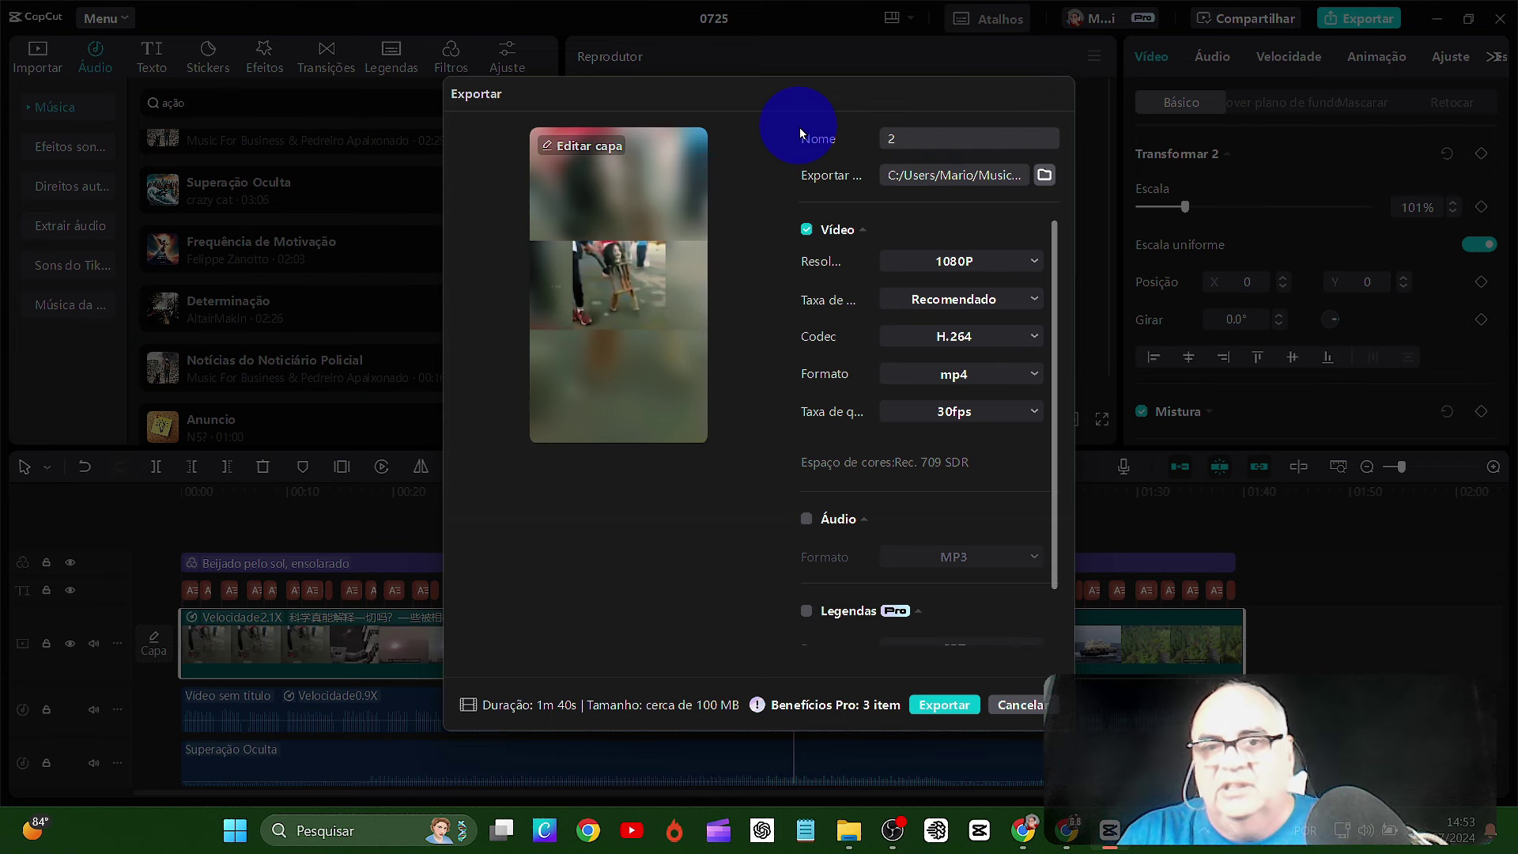
pyautogui.click(935, 703)
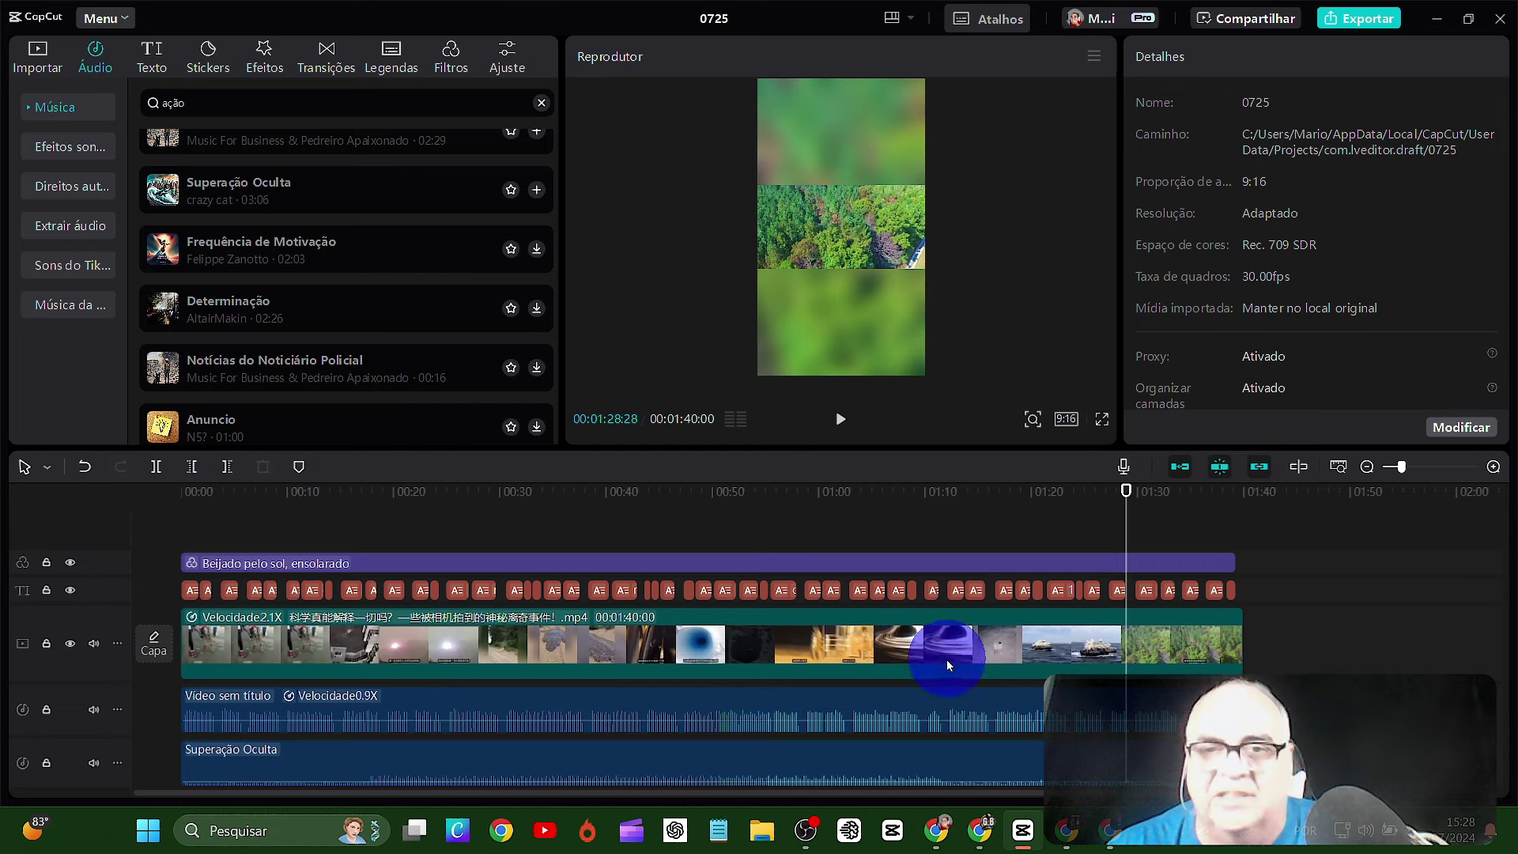
# - Speed the video clip up to about 2.4x so that it lasts 87.6 s
pyautogui.click(946, 637)
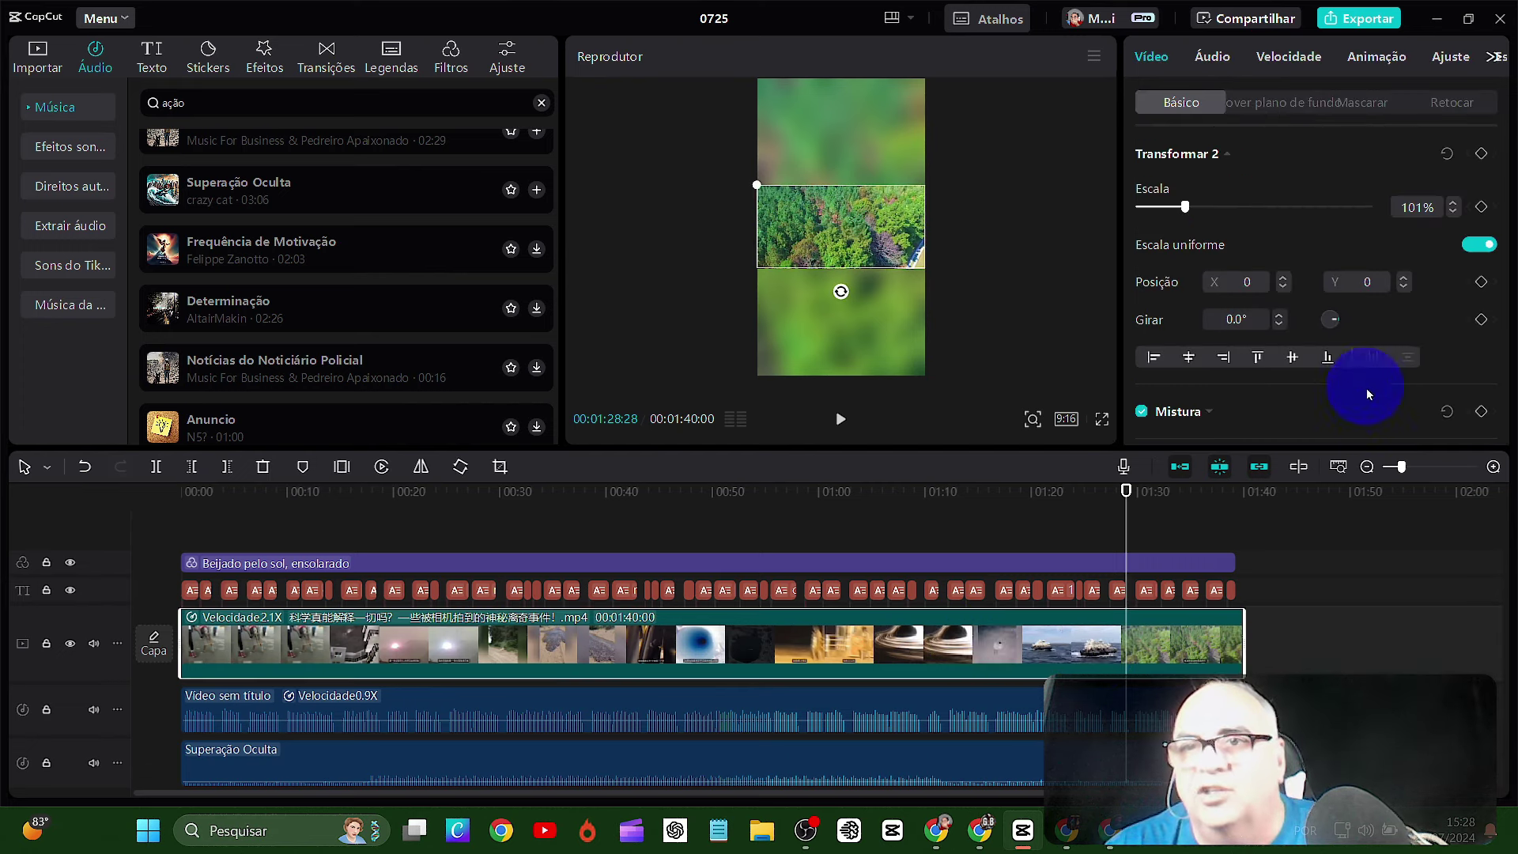
pyautogui.click(1290, 56)
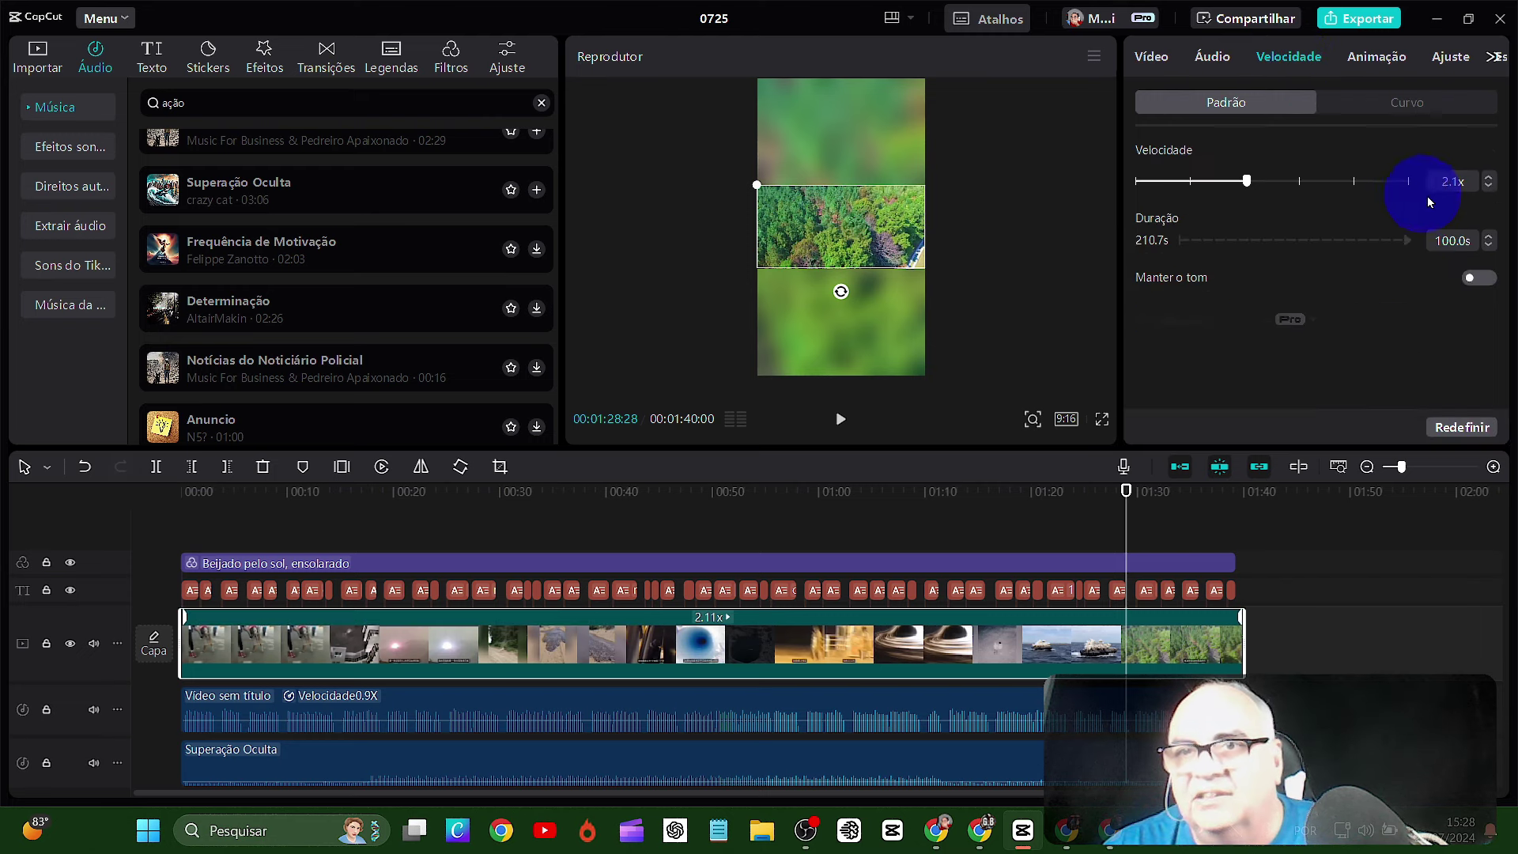
pyautogui.click(1489, 180)
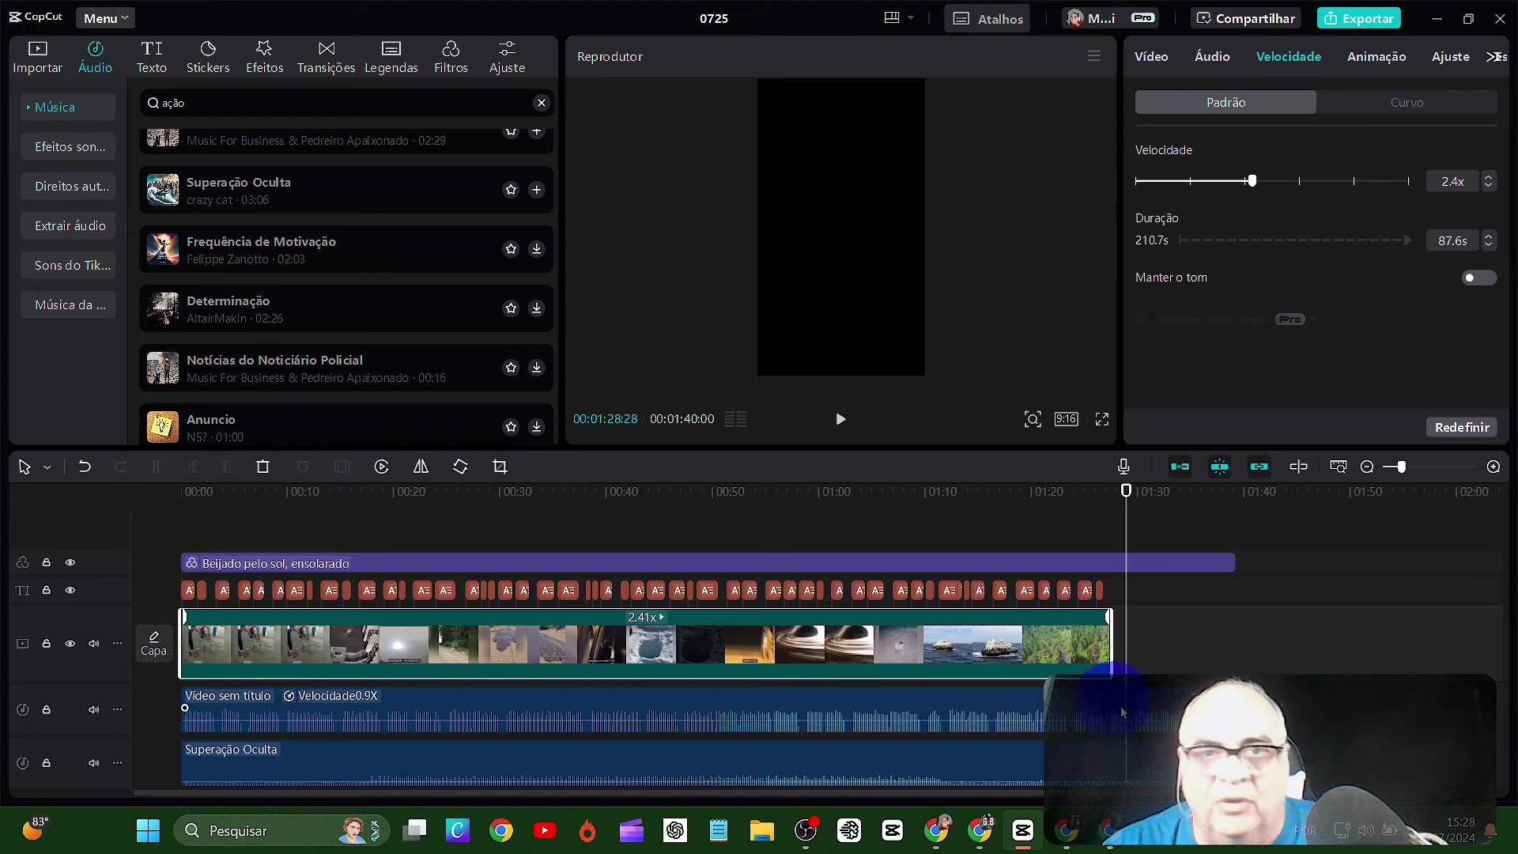
# - Set the narration audio's duration to 87.6 s and shorten the filter to end at about the video clip's end
pyautogui.click(1186, 696)
pyautogui.click(1373, 56)
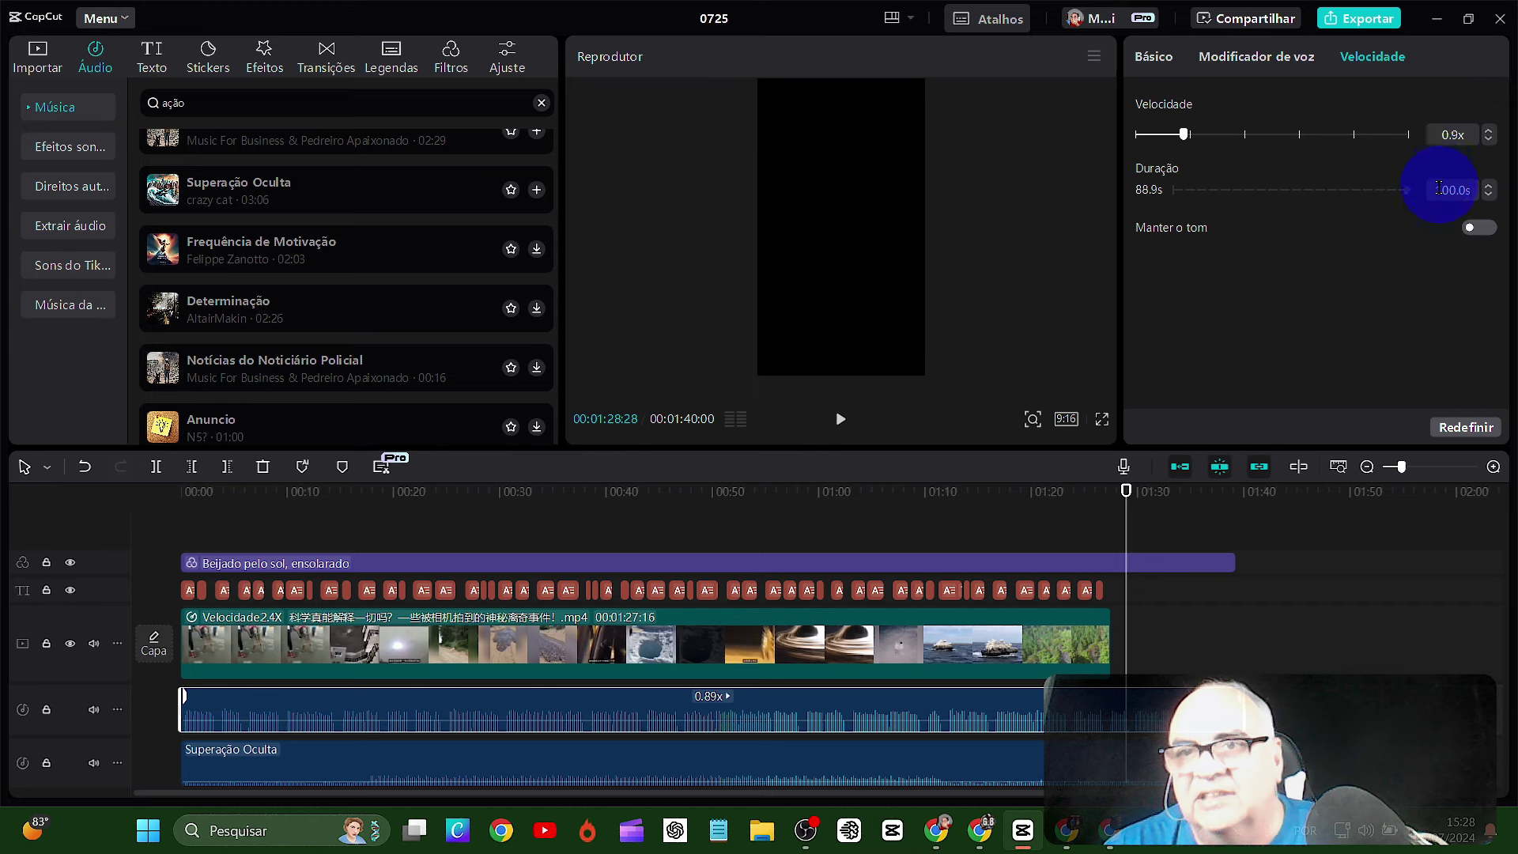
pyautogui.press('Return')
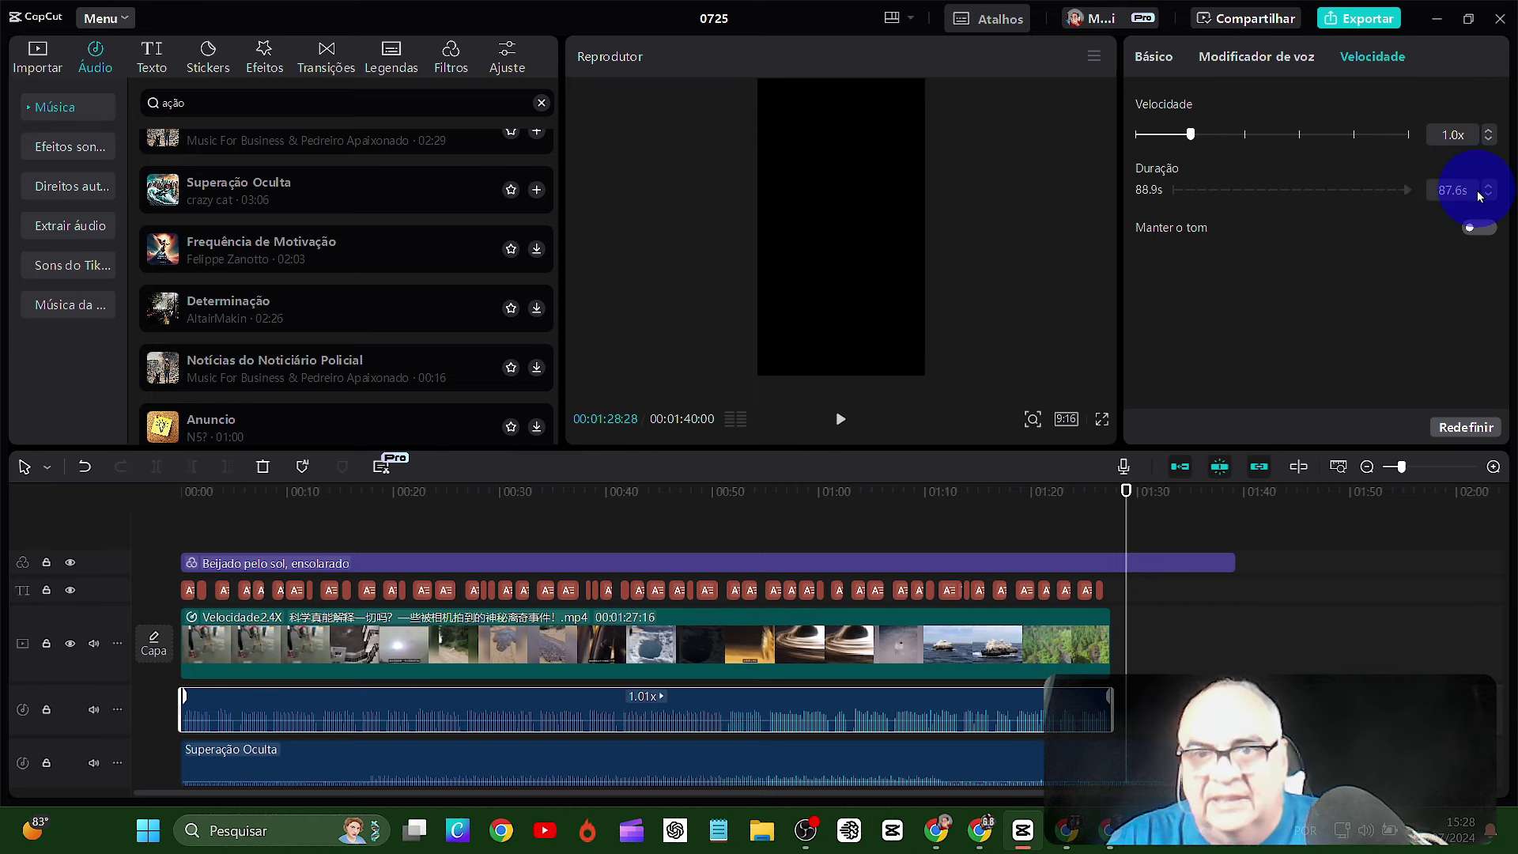
pyautogui.click(1233, 558)
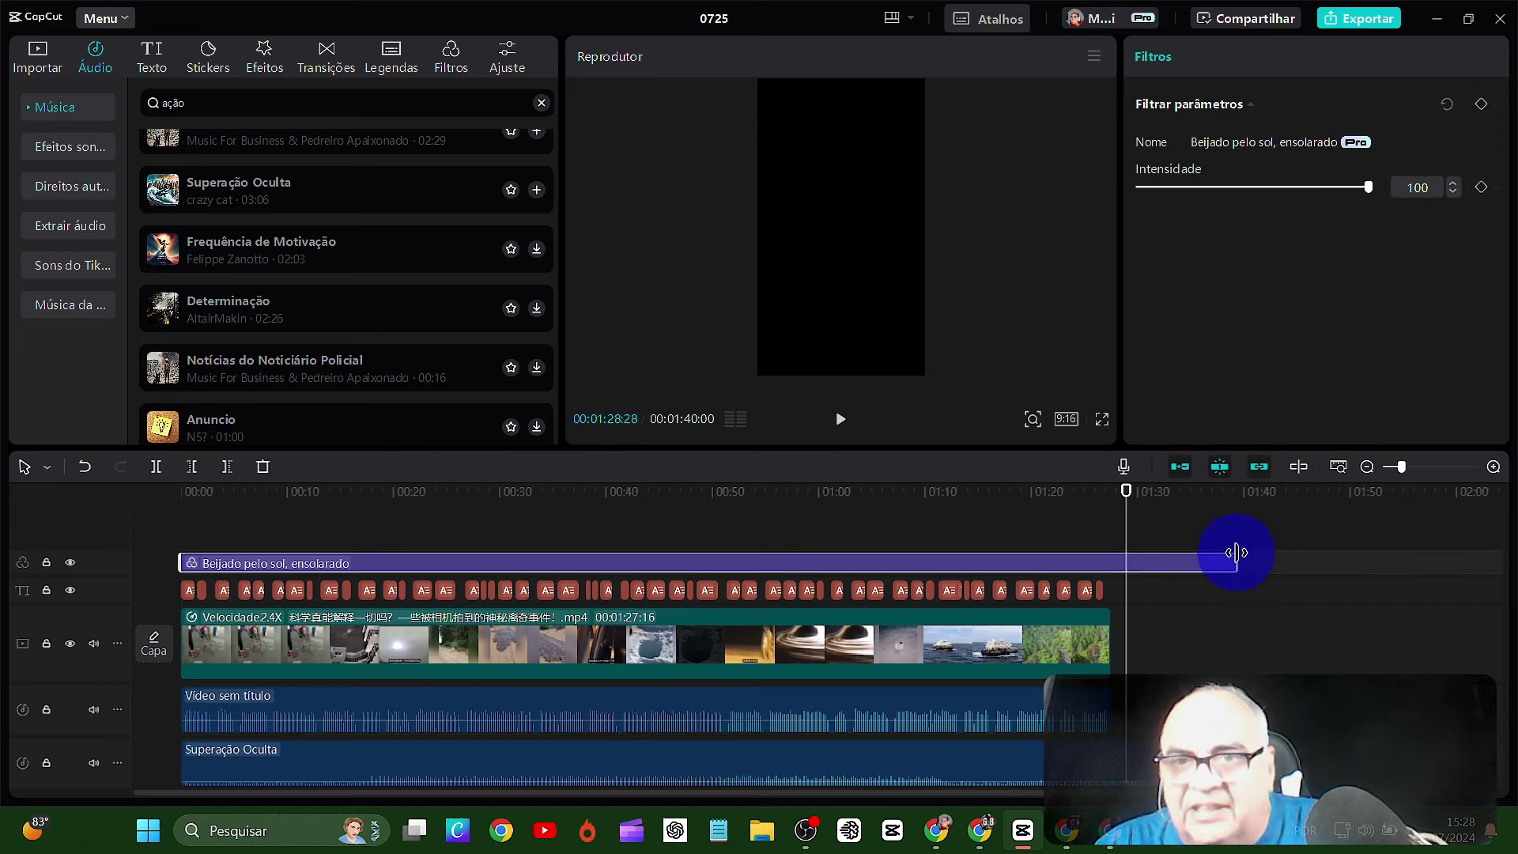
pyautogui.moveTo(1225, 552); pyautogui.dragTo(1095, 558)
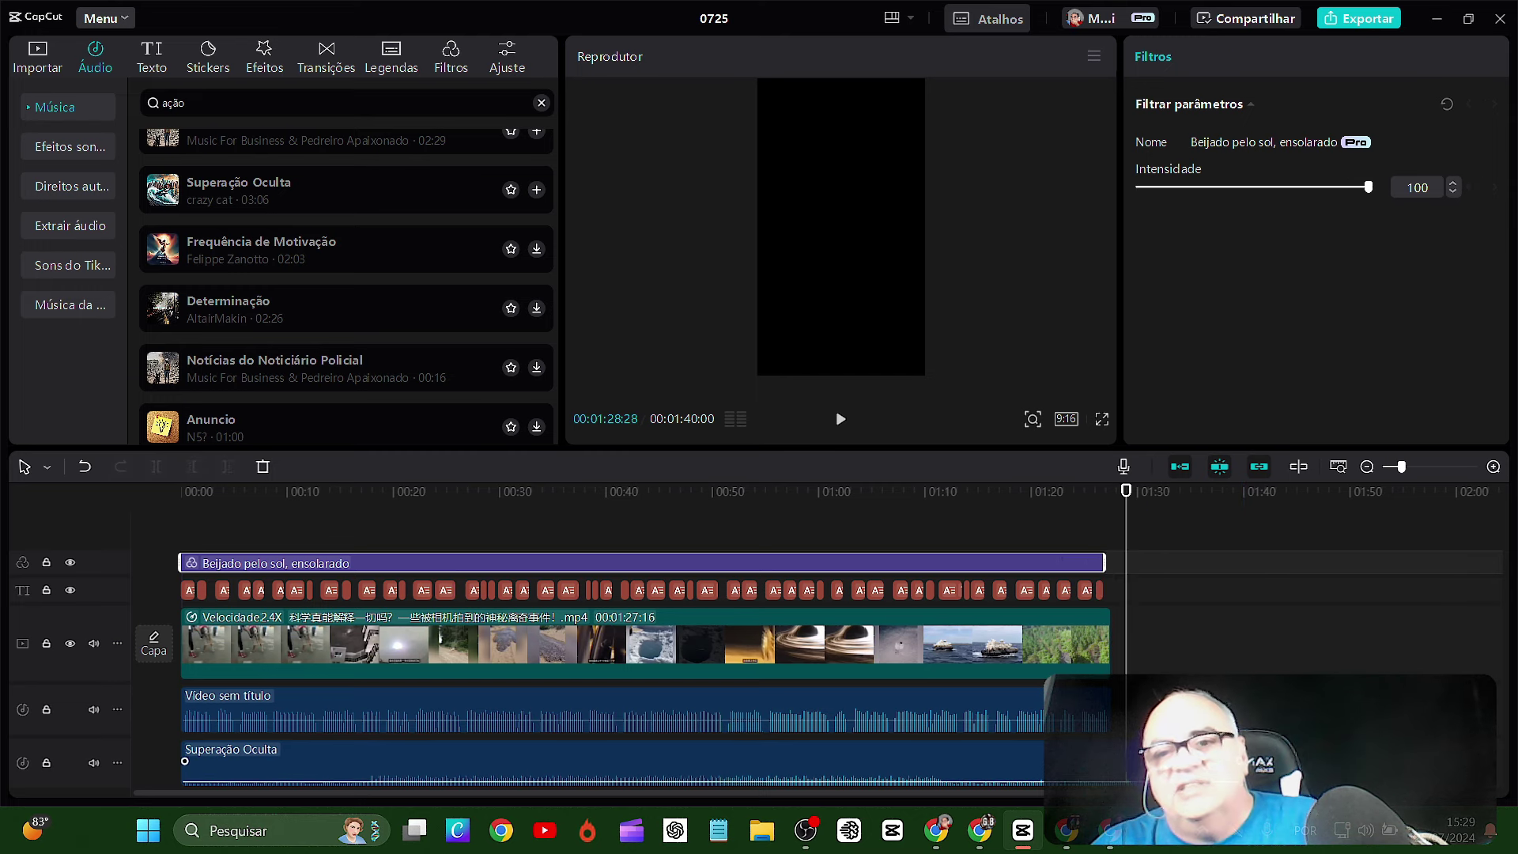
# - Delete the Superação Oculta music and place the 46-second Determinação track by N5? under the narration from the start of the timeline
pyautogui.click(184, 761)
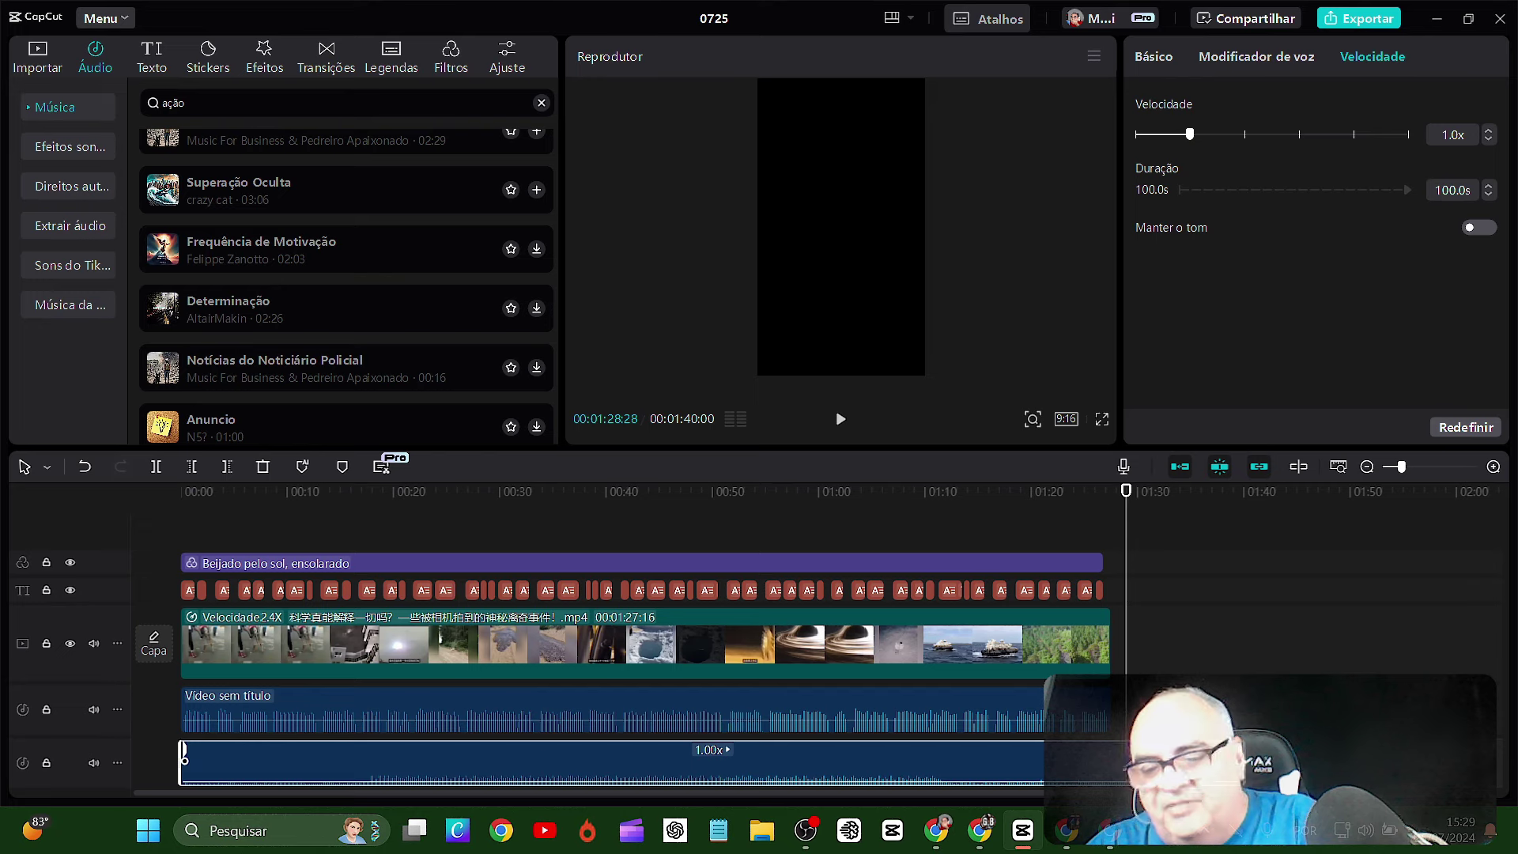
pyautogui.press('Delete')
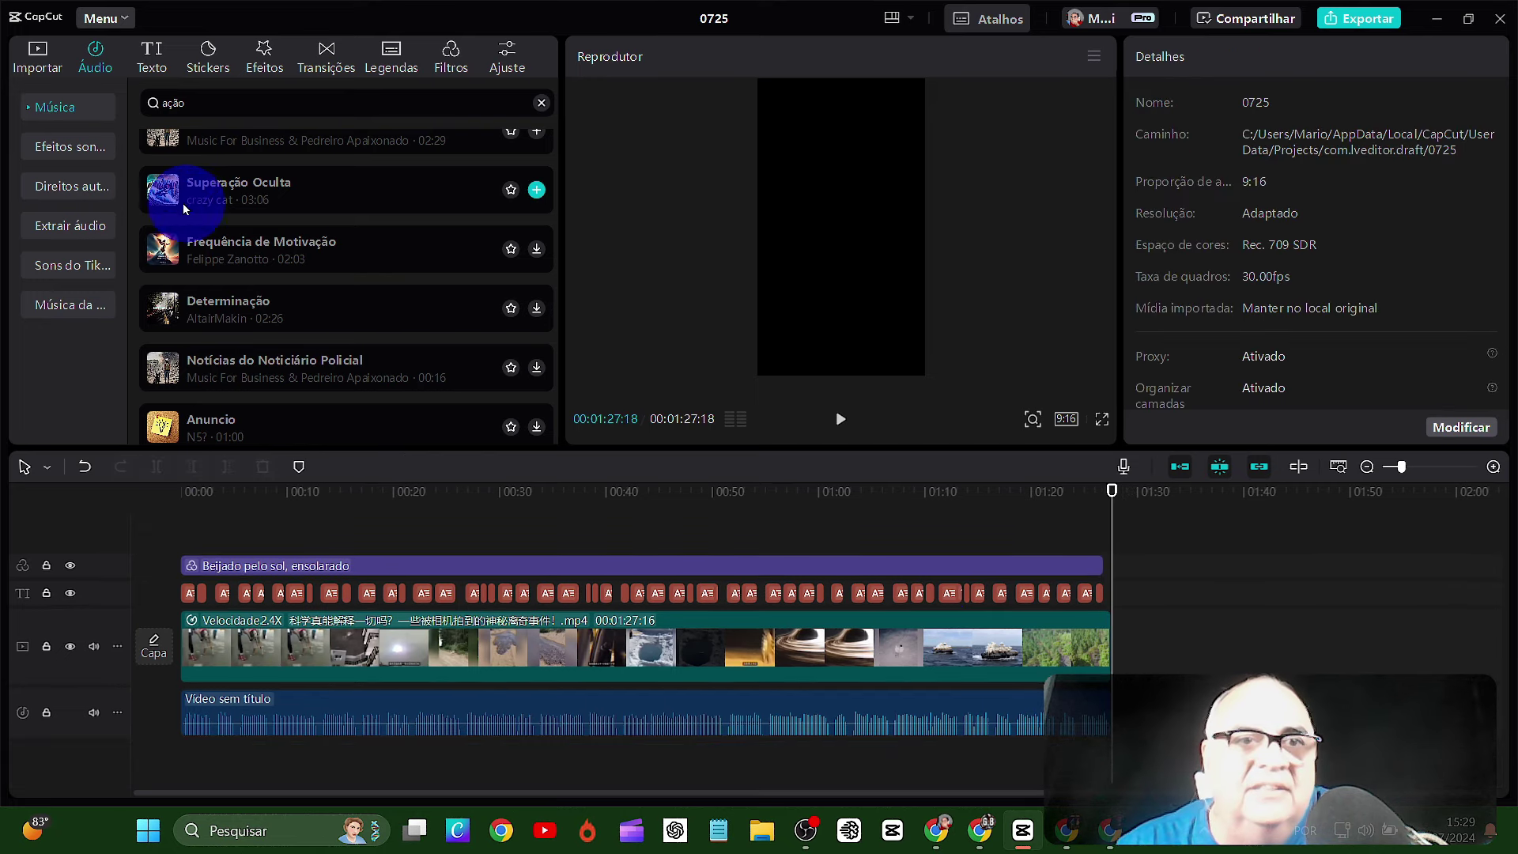
pyautogui.scroll(-3, 340, 261)
pyautogui.click(197, 335)
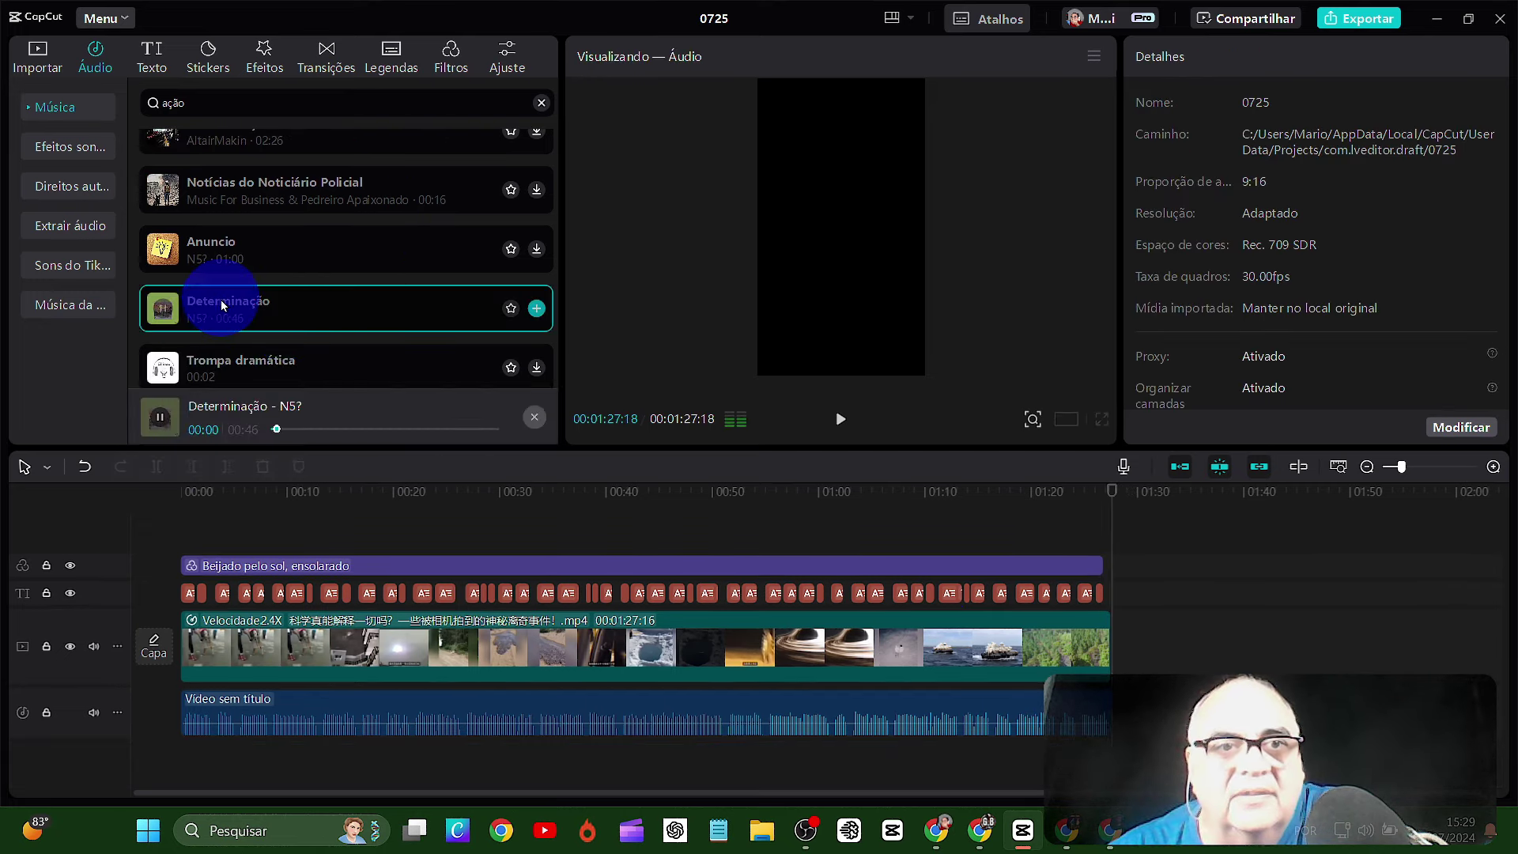
pyautogui.moveTo(236, 307); pyautogui.dragTo(220, 771)
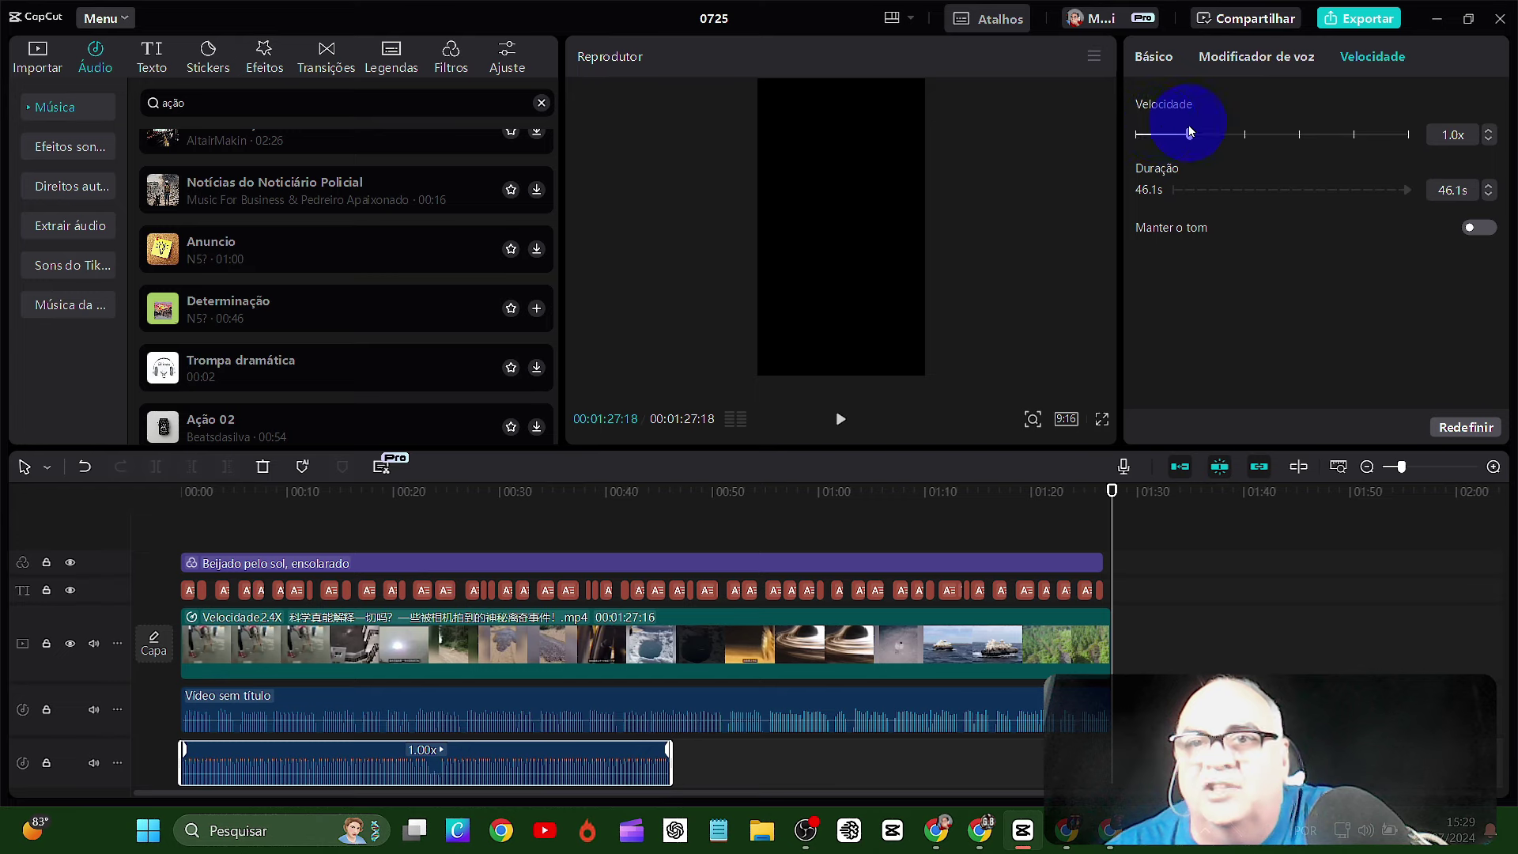
# - Set the Determinação music's volume to -25 dB and paste a copy directly after it on the same track
pyautogui.click(1157, 56)
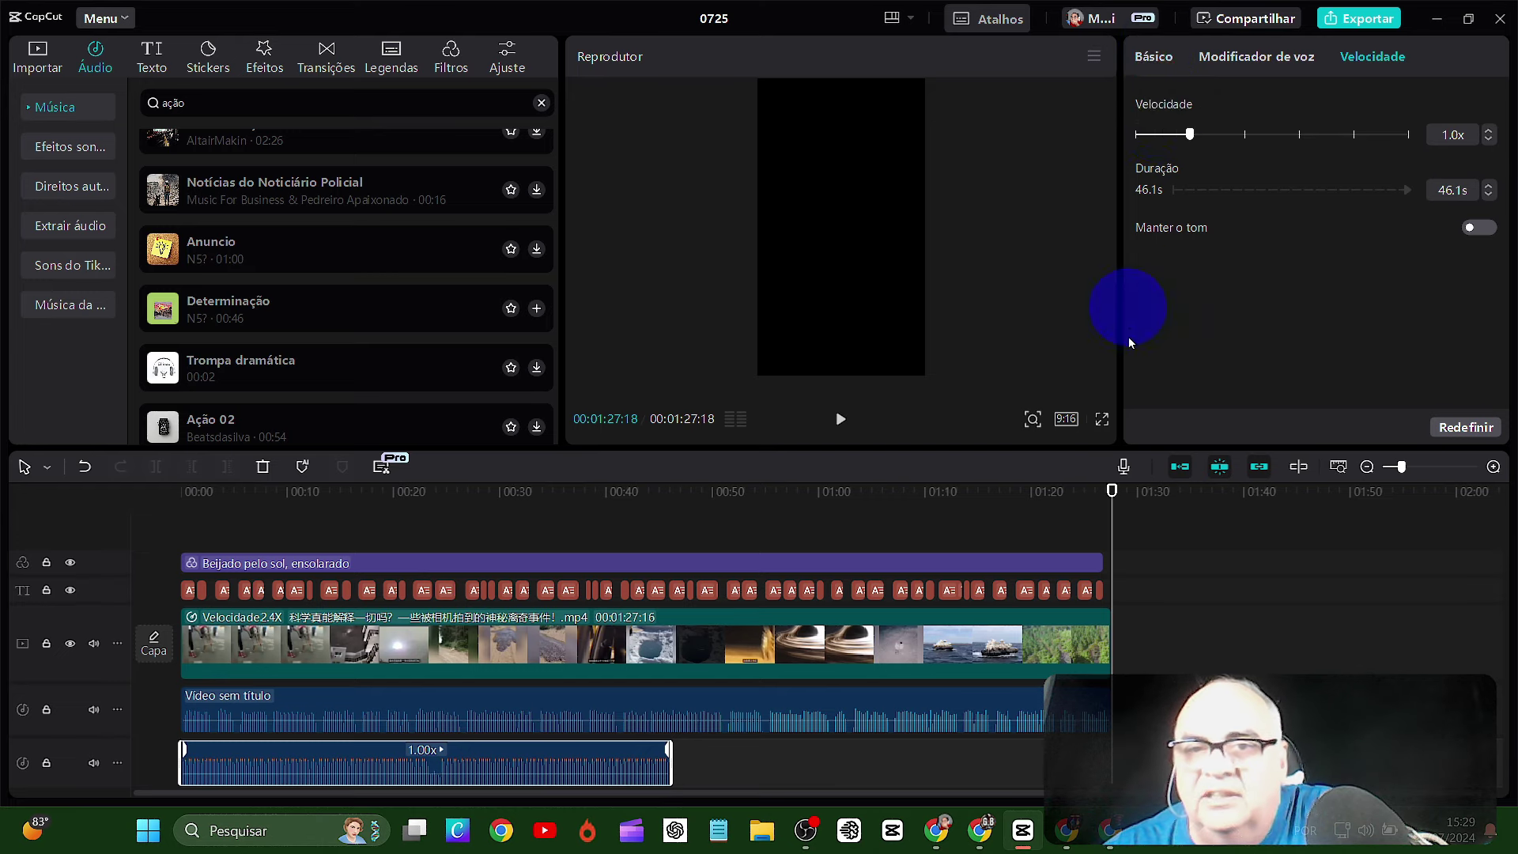
pyautogui.click(668, 521)
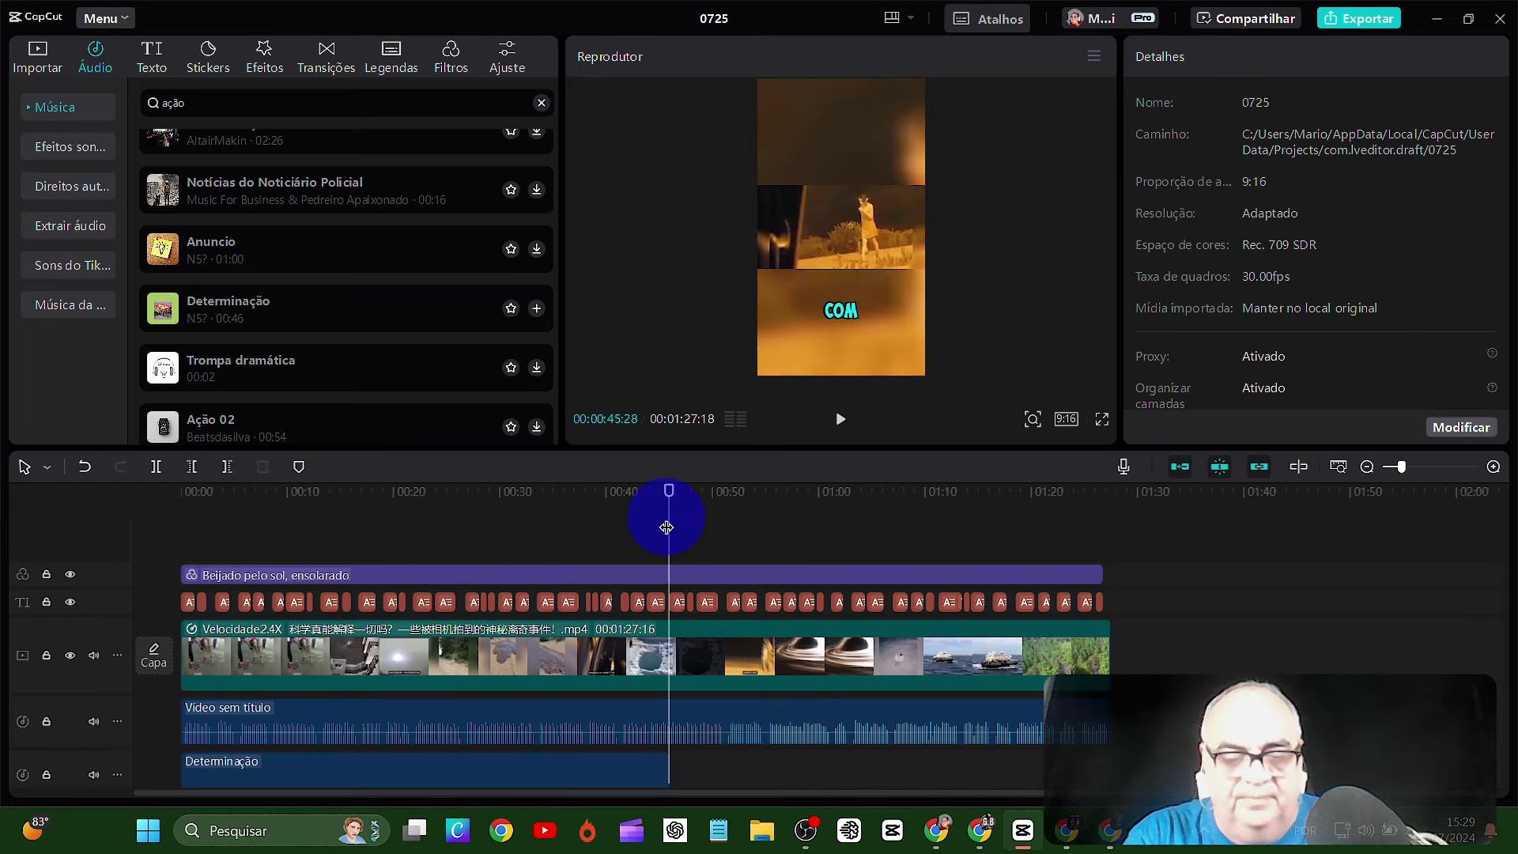
pyautogui.hotkey('ctrl', 'v')
pyautogui.click(841, 419)
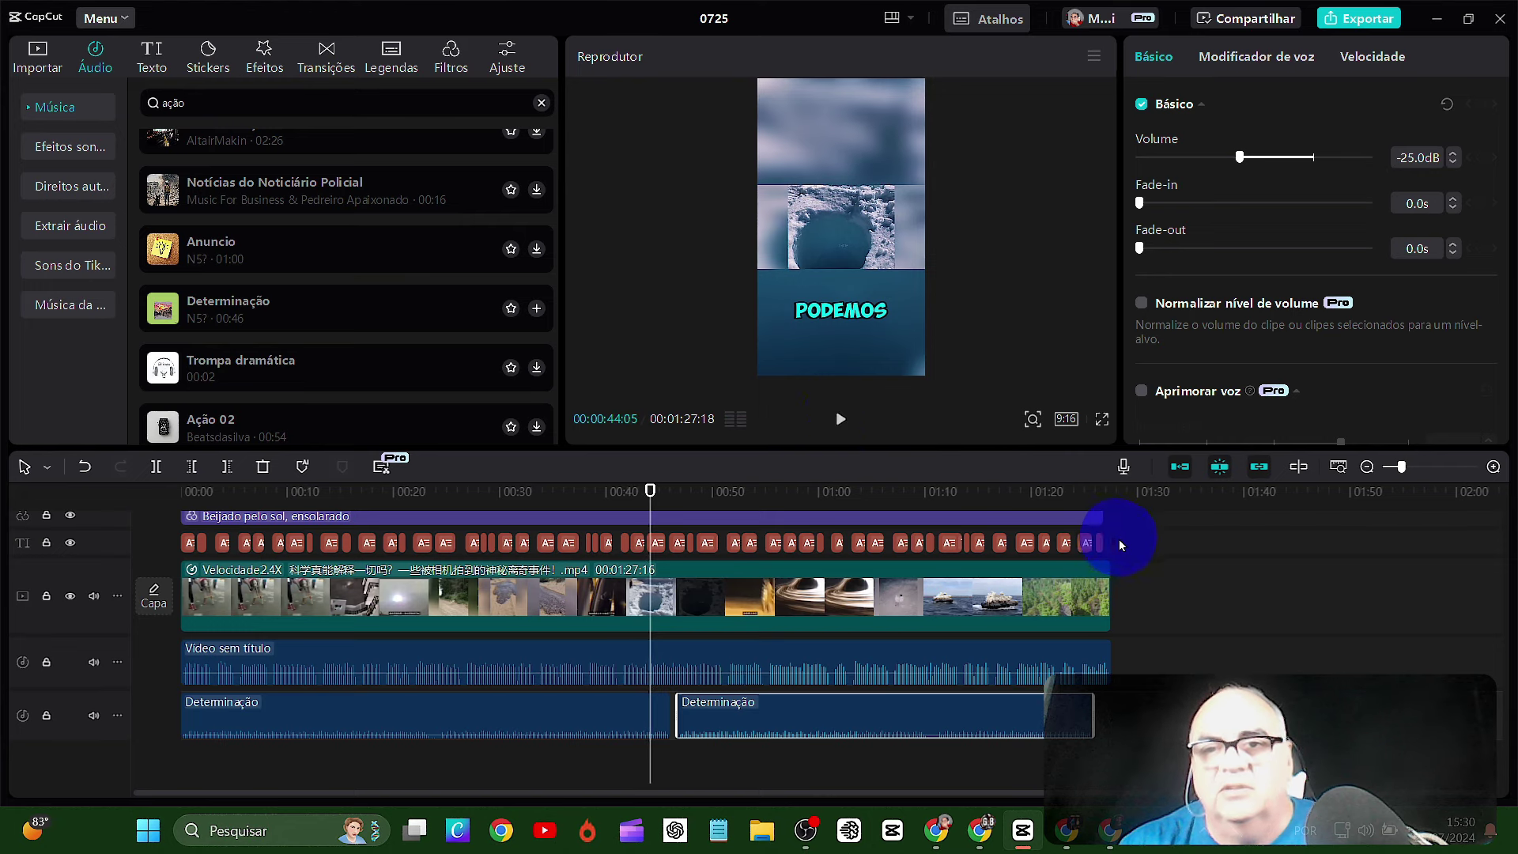
# - Apply the Pro white QUICK text template with dark outline to all captions, preview it, and export the video
pyautogui.moveTo(1120, 545); pyautogui.dragTo(127, 559)
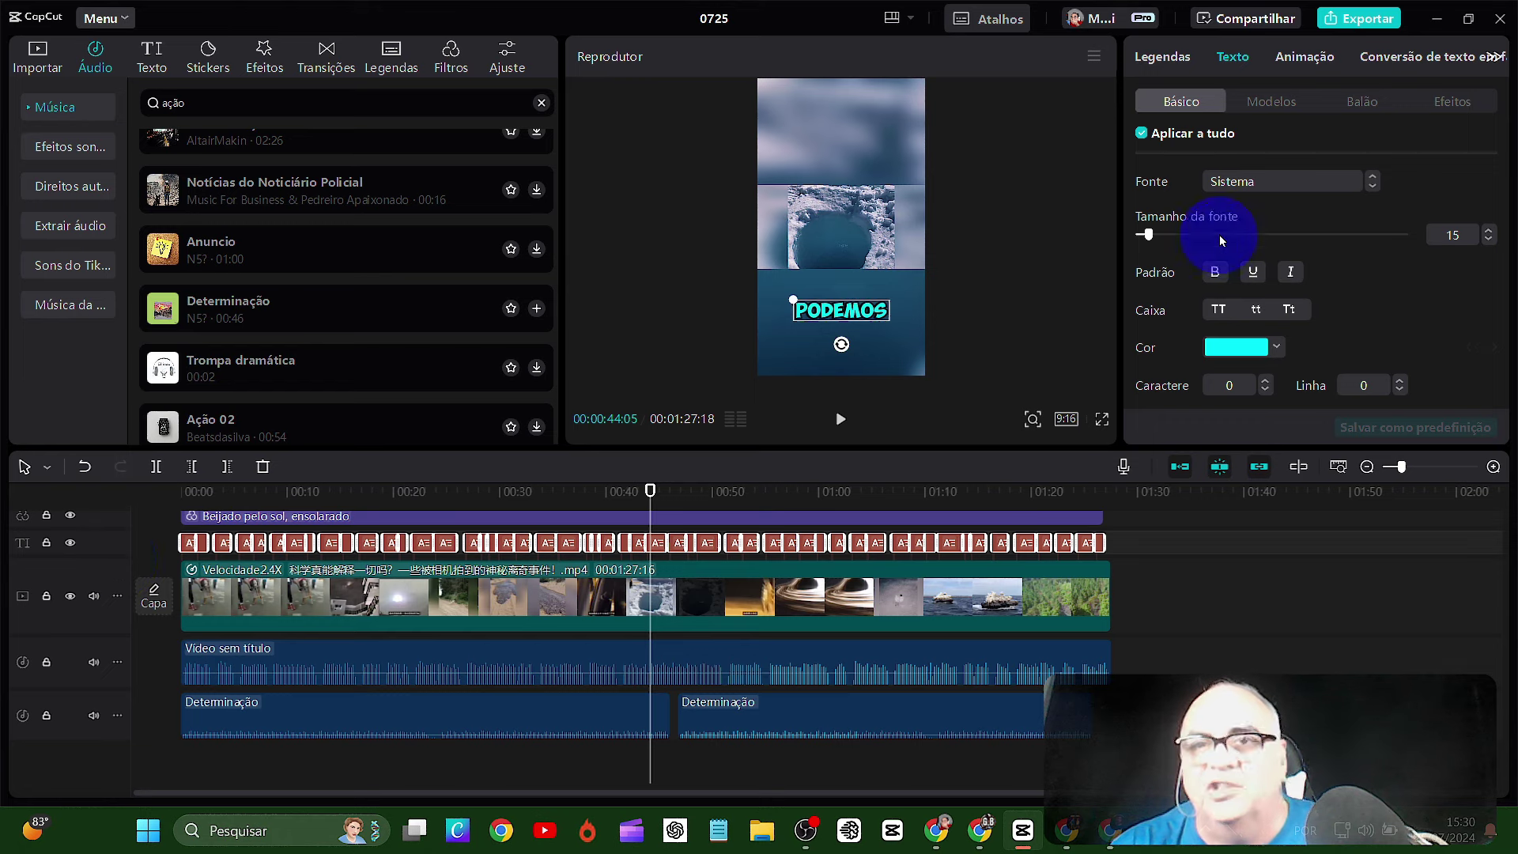
pyautogui.click(1294, 111)
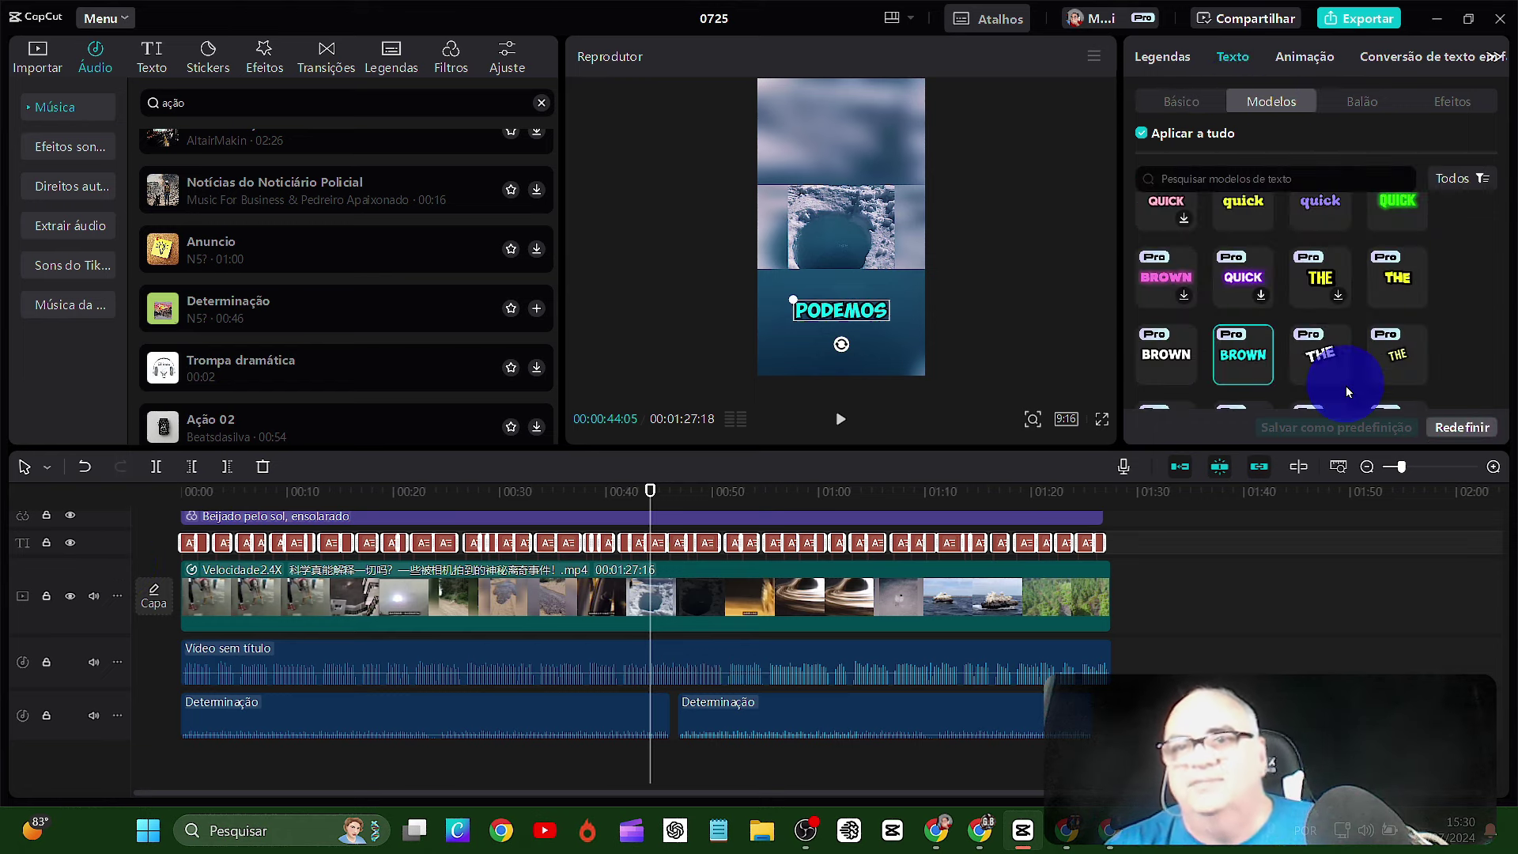
pyautogui.click(1337, 372)
pyautogui.click(841, 419)
pyautogui.click(841, 421)
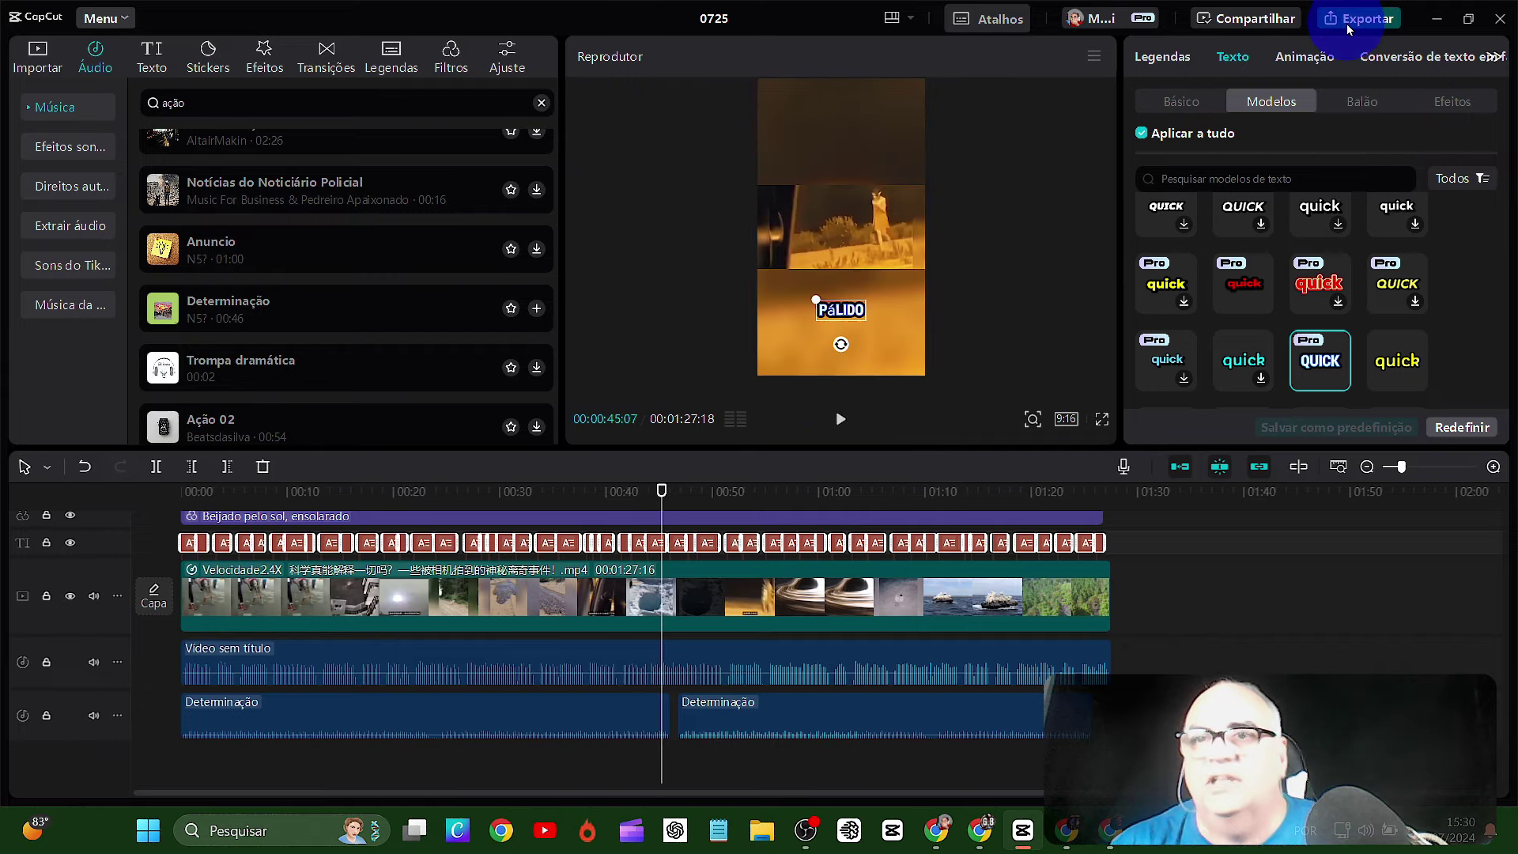
pyautogui.click(1360, 18)
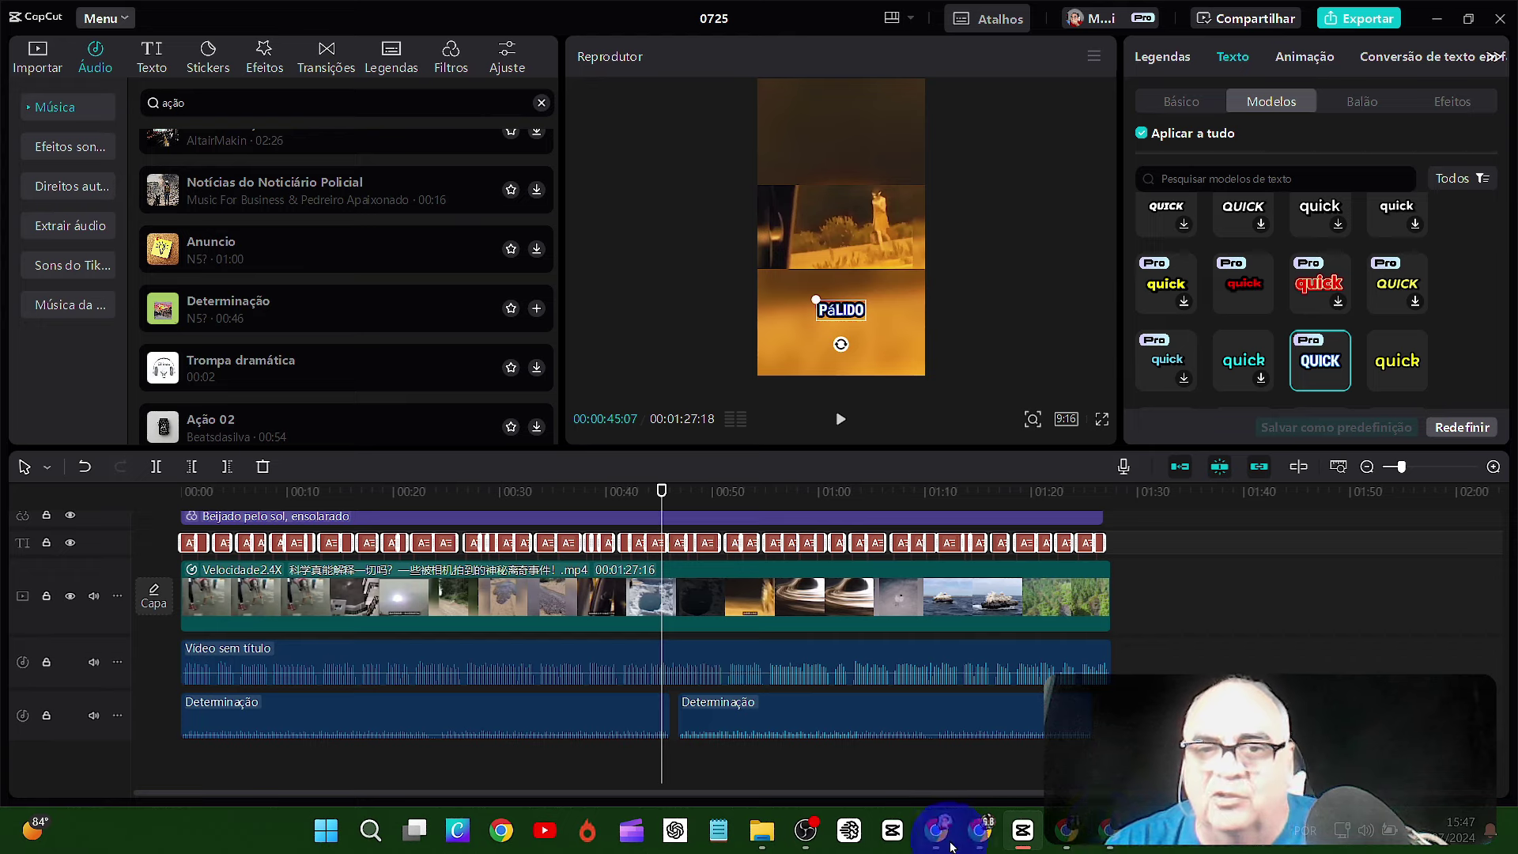
# - Switch to YouTube in Chrome and look over the FATOS ENIGMÁTICOS channel page
pyautogui.moveTo(943, 840)
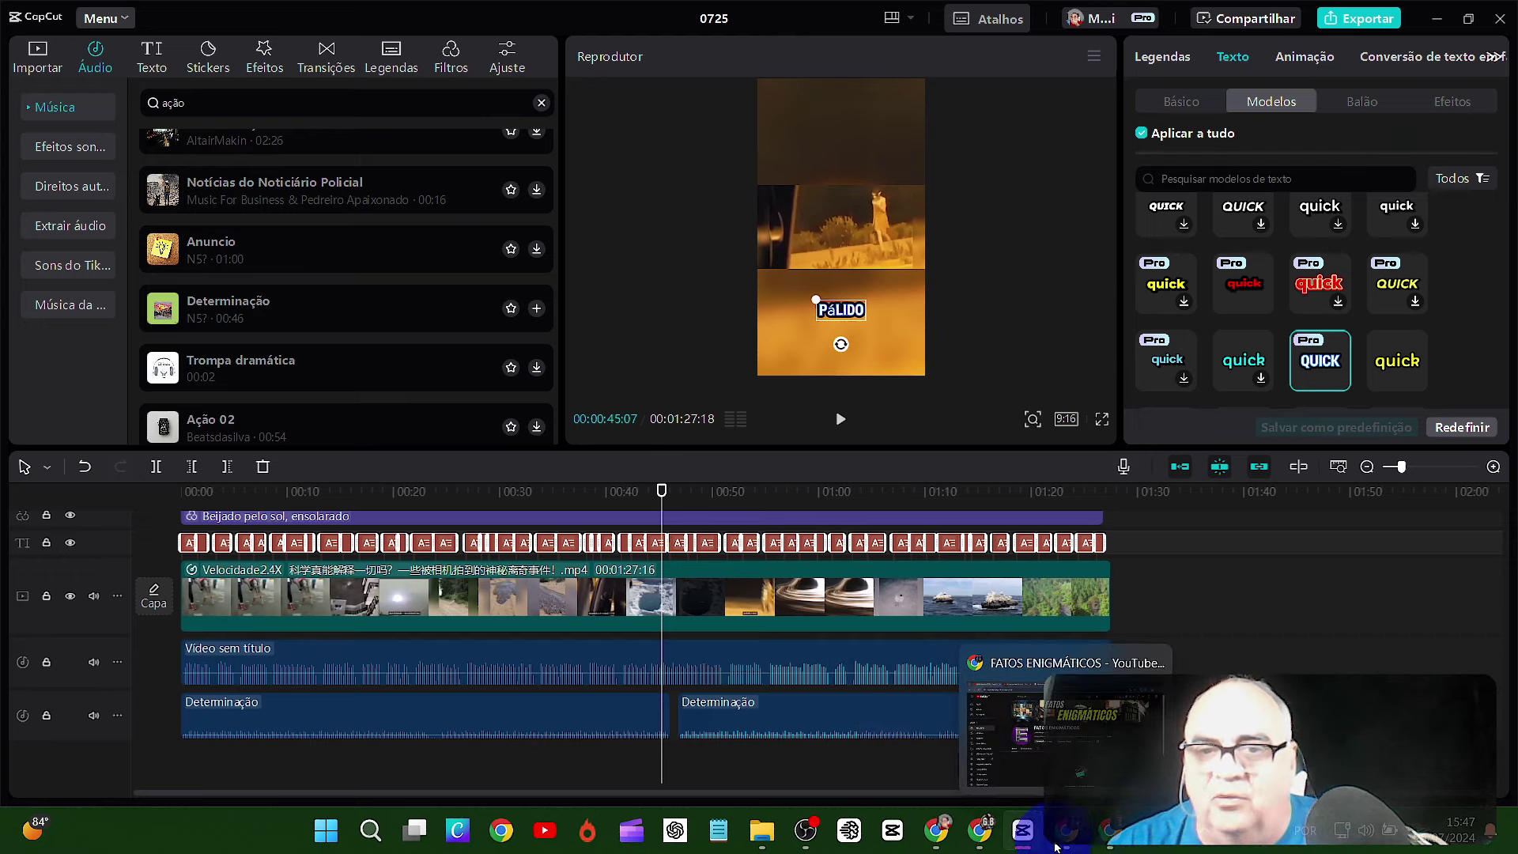
pyautogui.click(981, 831)
pyautogui.scroll(-1, 960, 450)
pyautogui.scroll(2, 960, 449)
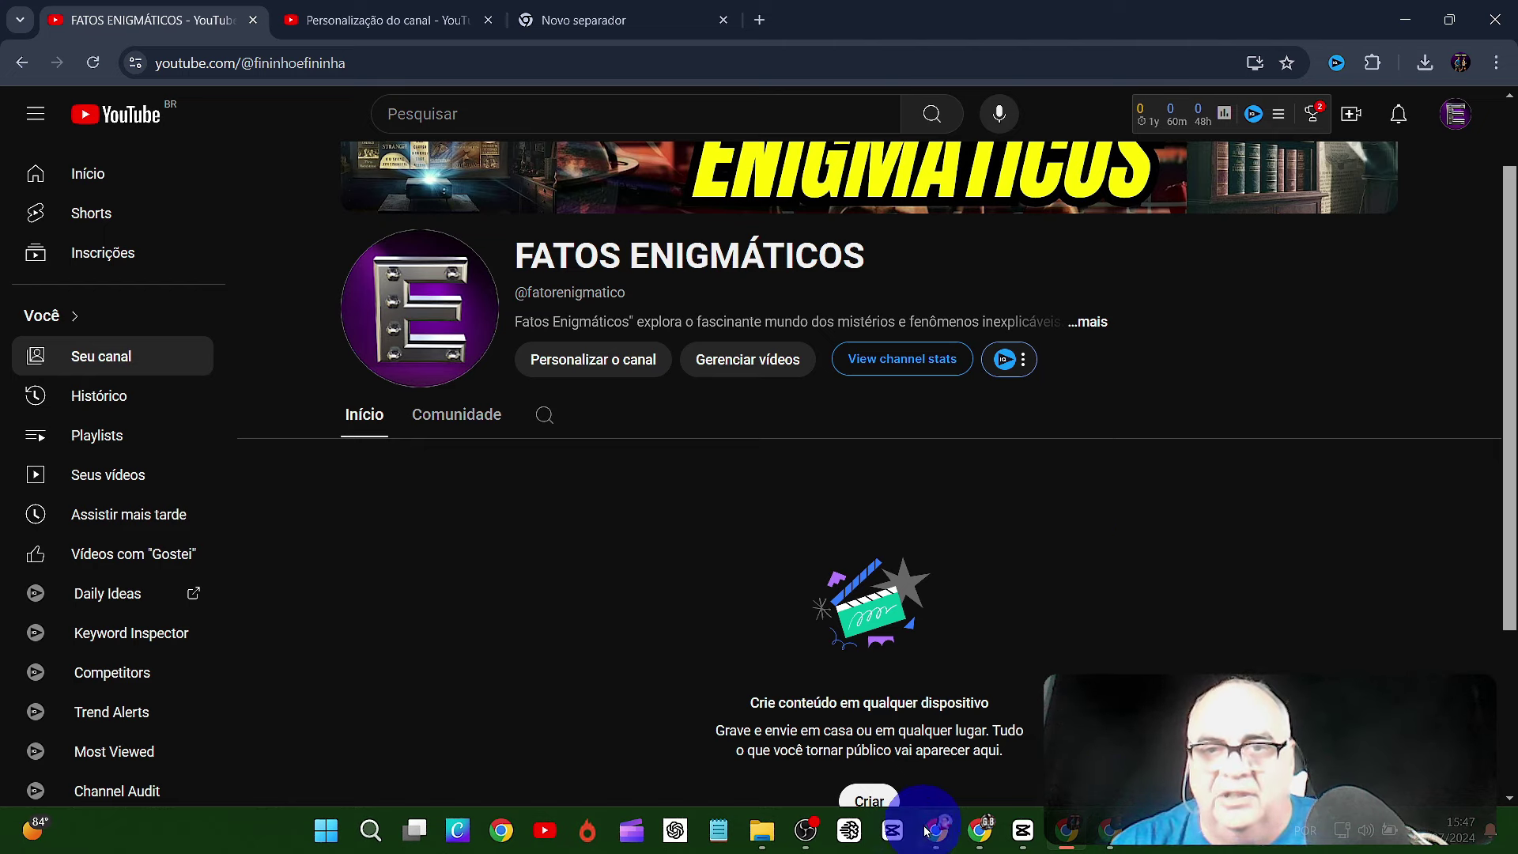
# - Switch to ChatGPT and review the channel's 40 keywords, the long description, the hashtags with emojis and the 1000-character summary
pyautogui.hotkey('alt', 'Tab')
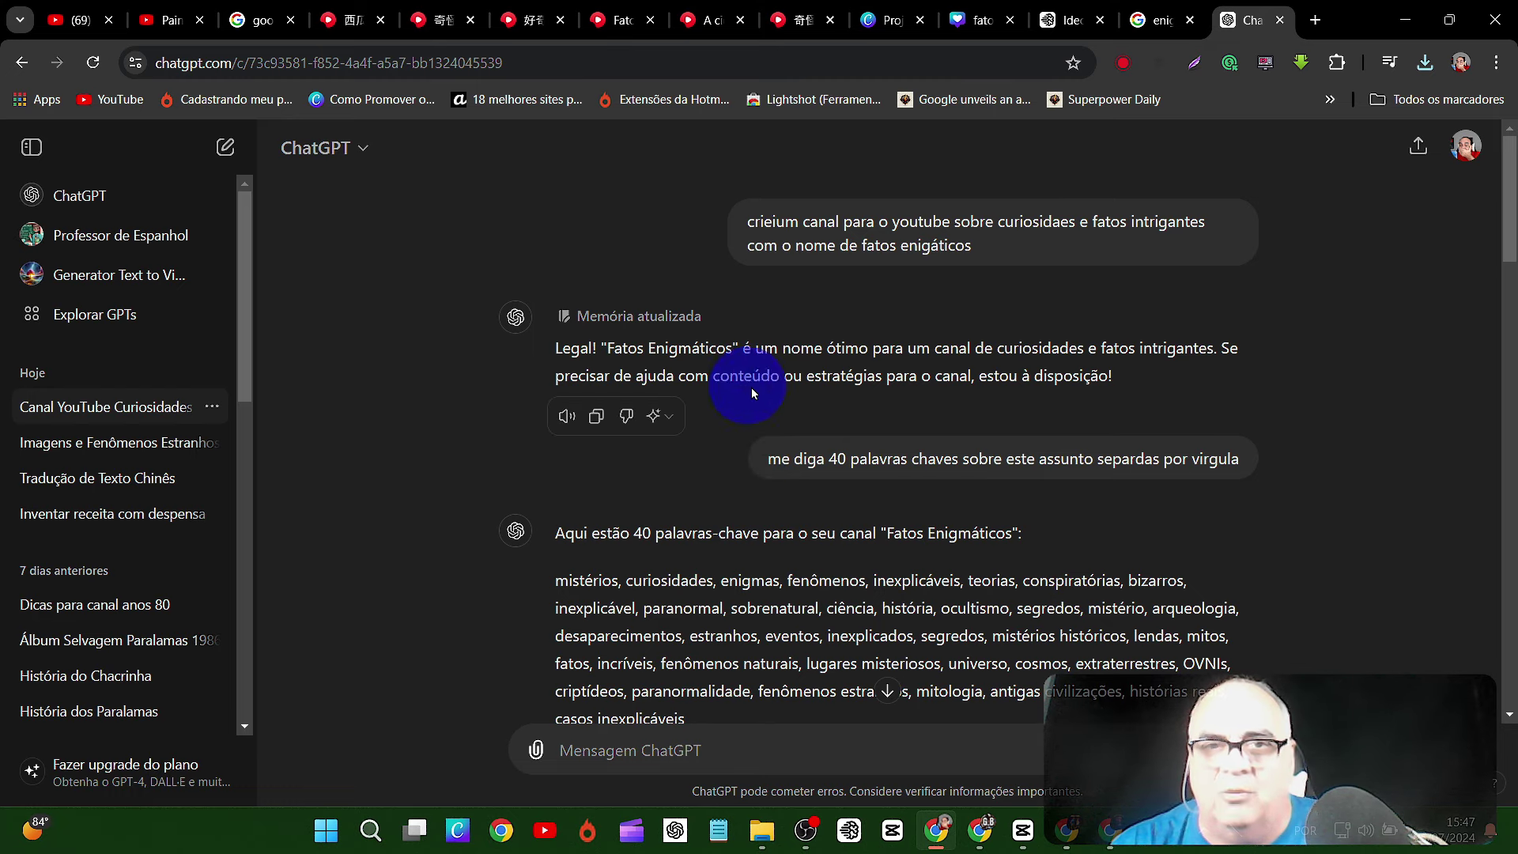
pyautogui.scroll(-4, 869, 395)
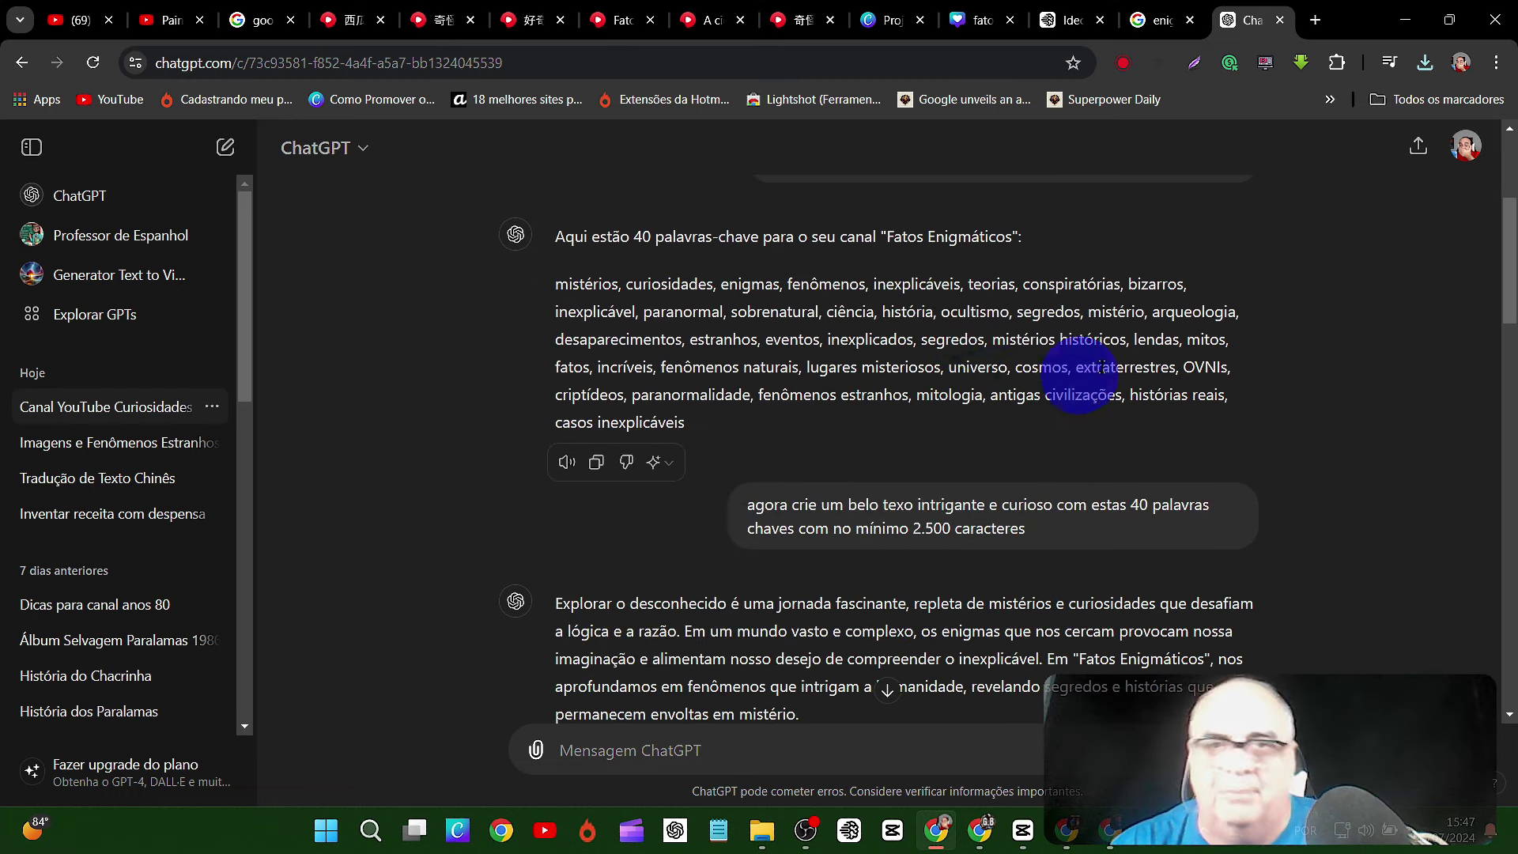
pyautogui.scroll(-4, 1271, 430)
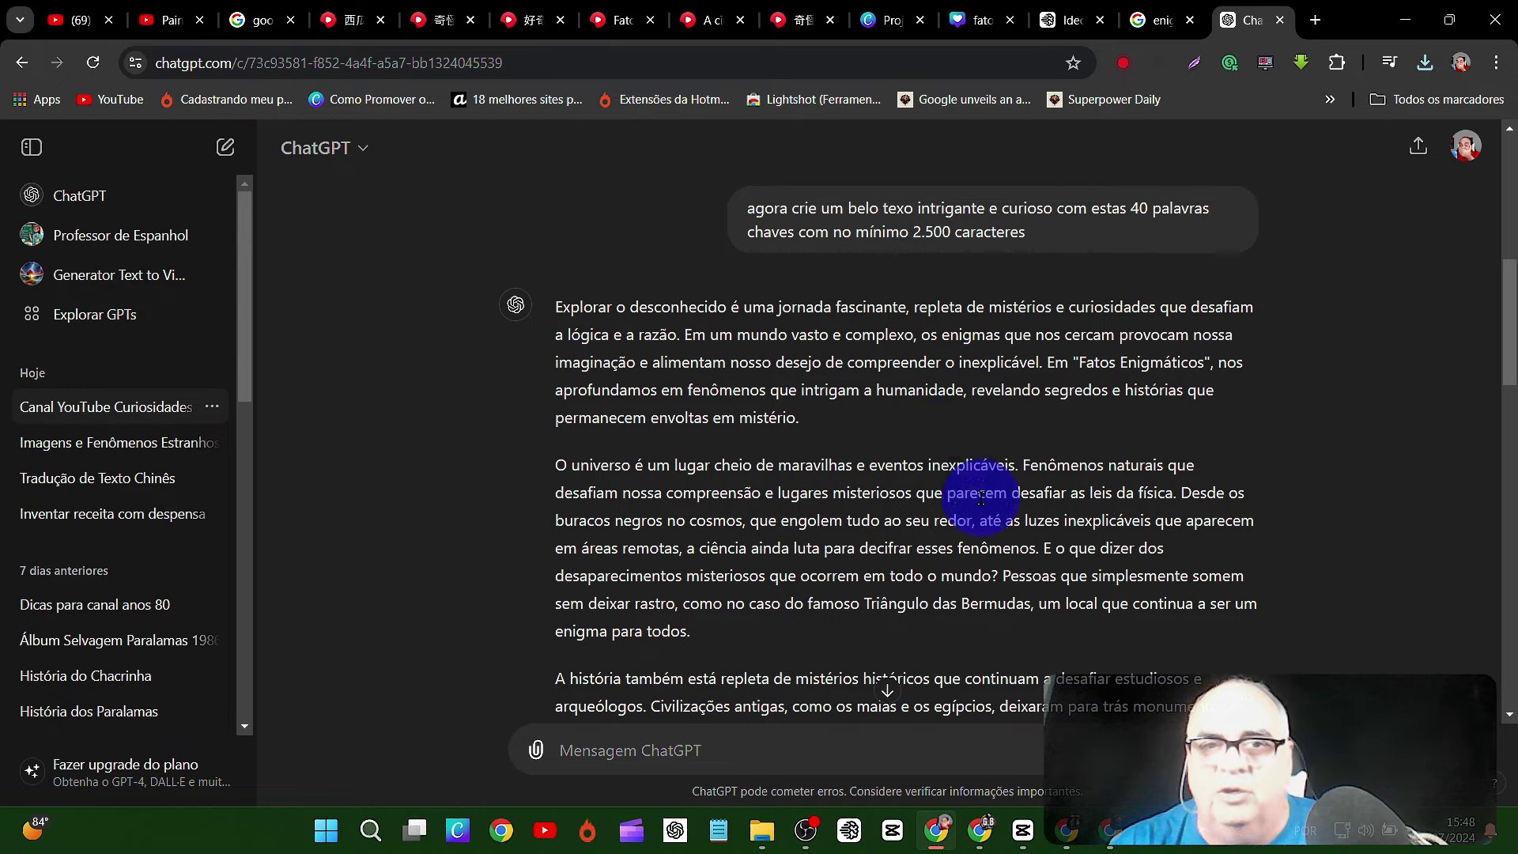
pyautogui.scroll(-6, 980, 498)
pyautogui.scroll(-10, 980, 499)
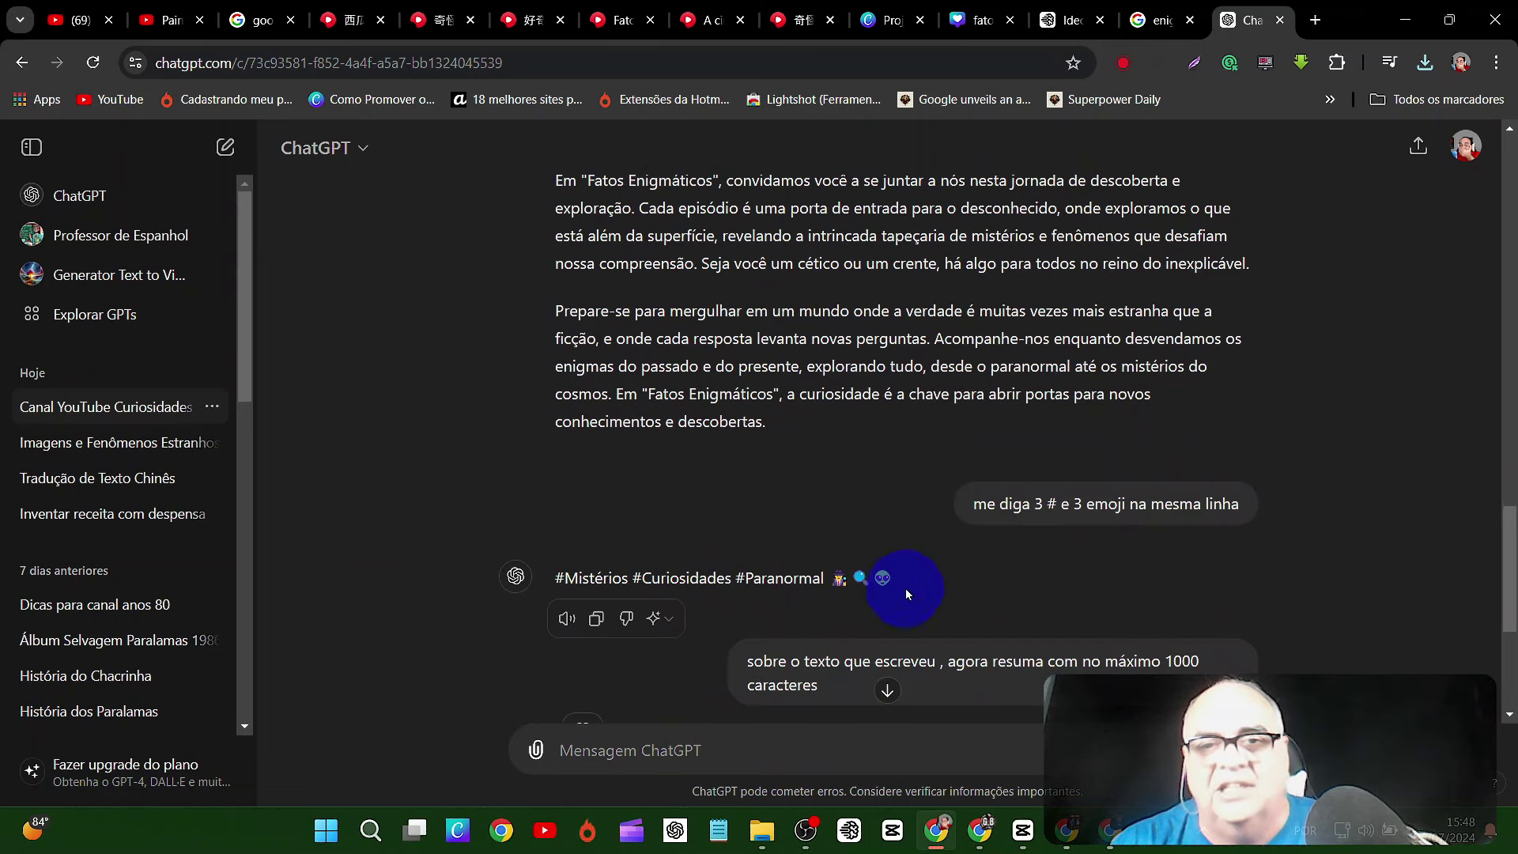
pyautogui.scroll(-1, 969, 585)
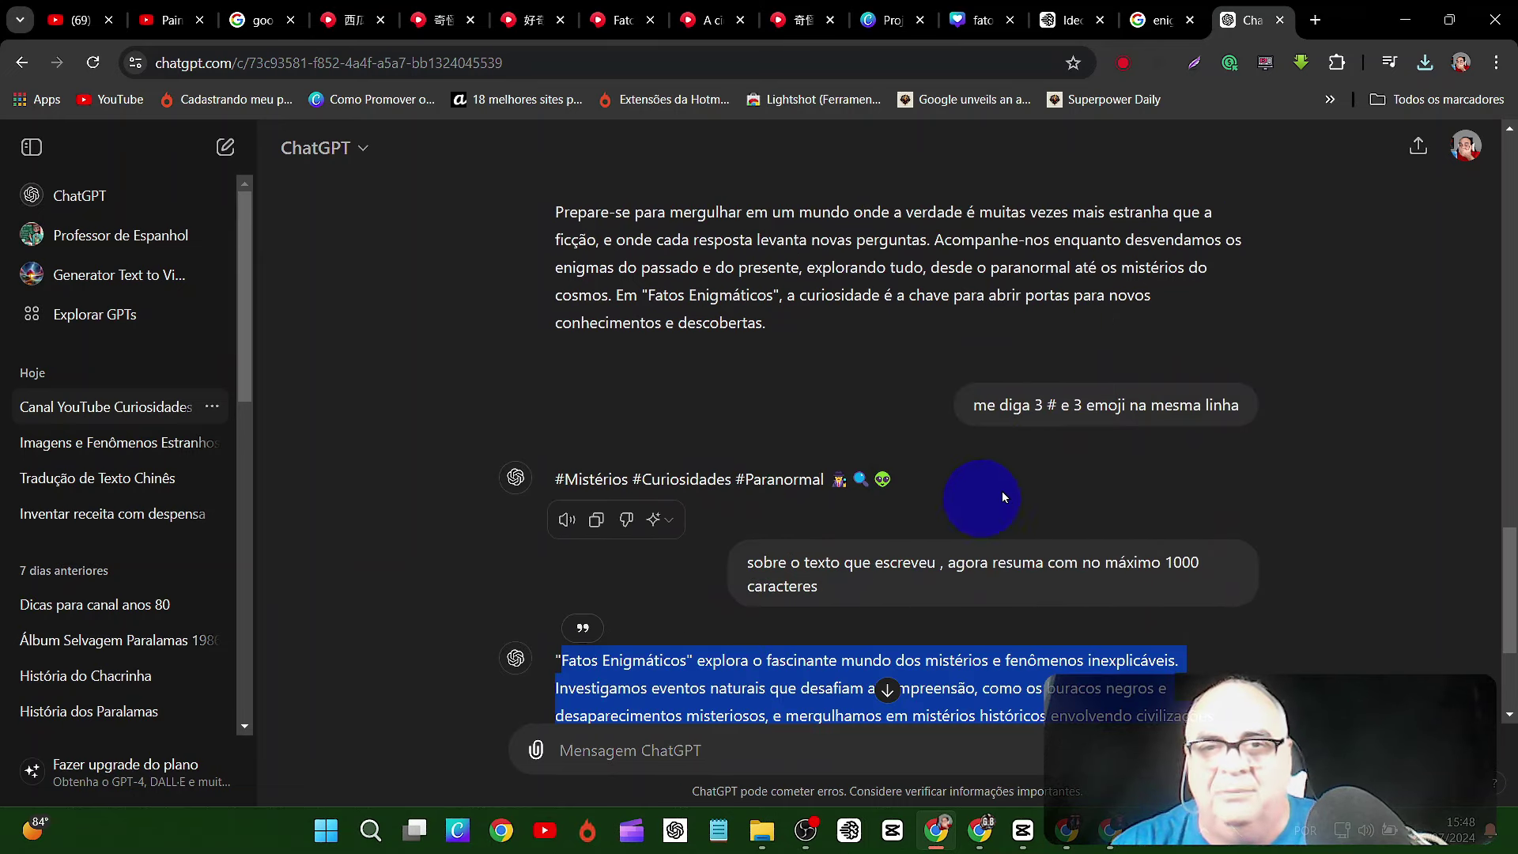
pyautogui.scroll(-2, 1052, 472)
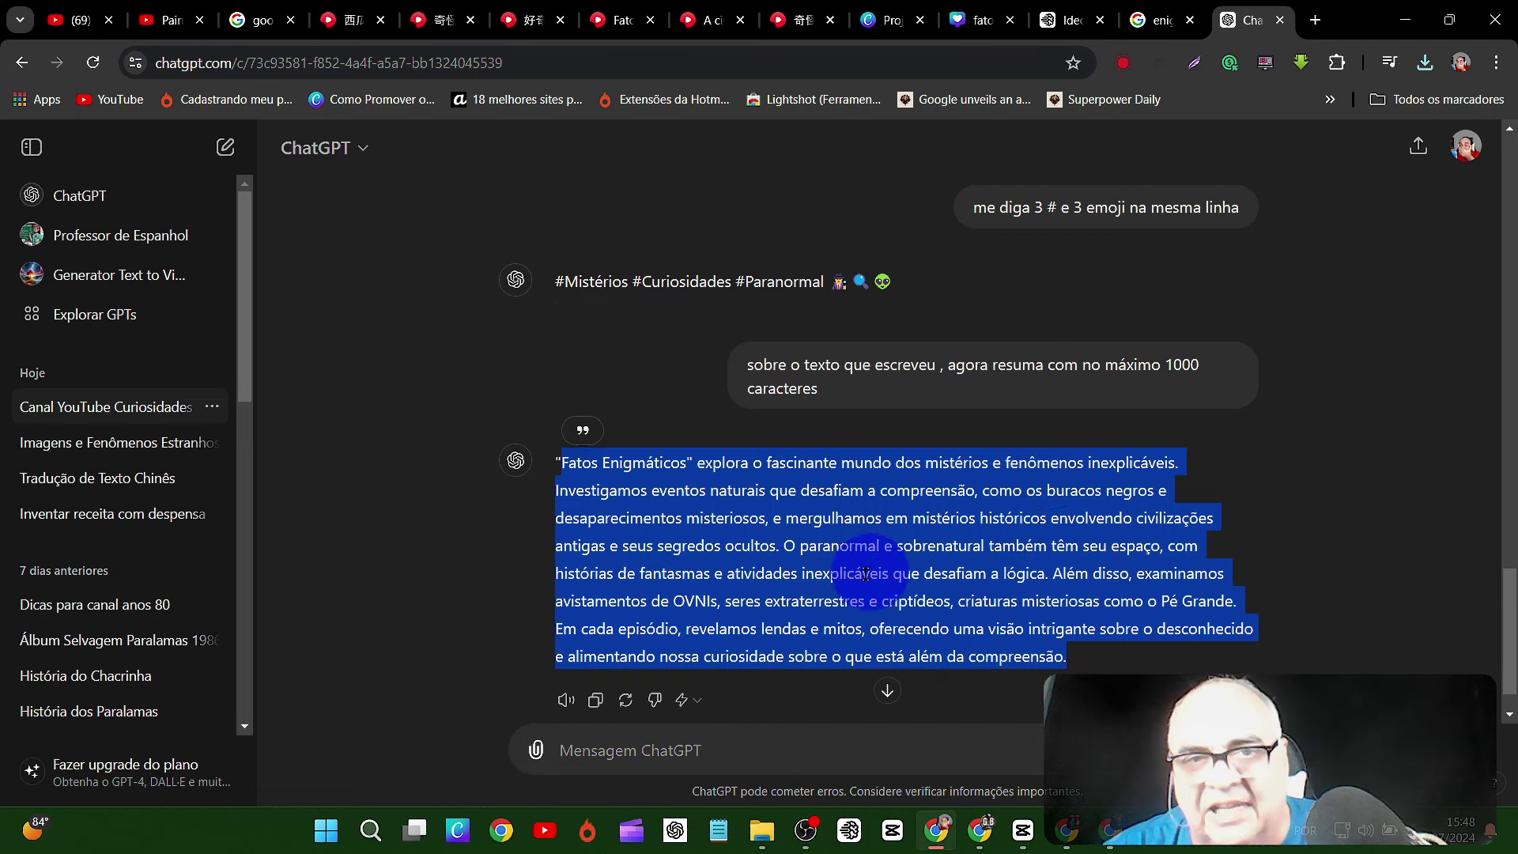
pyautogui.scroll(-1, 832, 575)
pyautogui.scroll(-1, 832, 575)
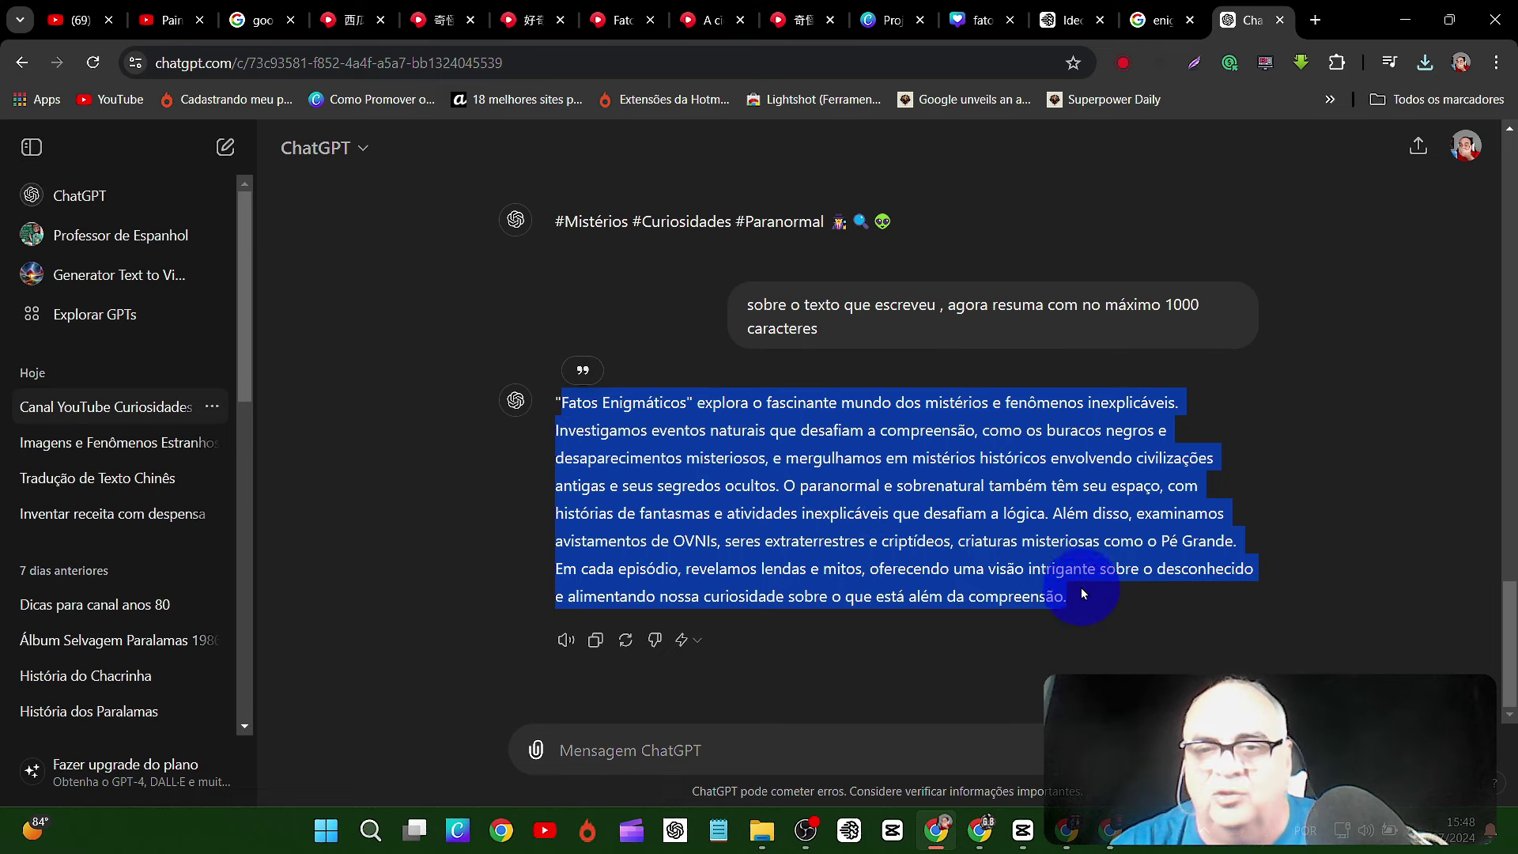
# - Return to the FATOS ENIGMÁTICOS channel and open the video upload dialog in YouTube Studio
pyautogui.click(1068, 840)
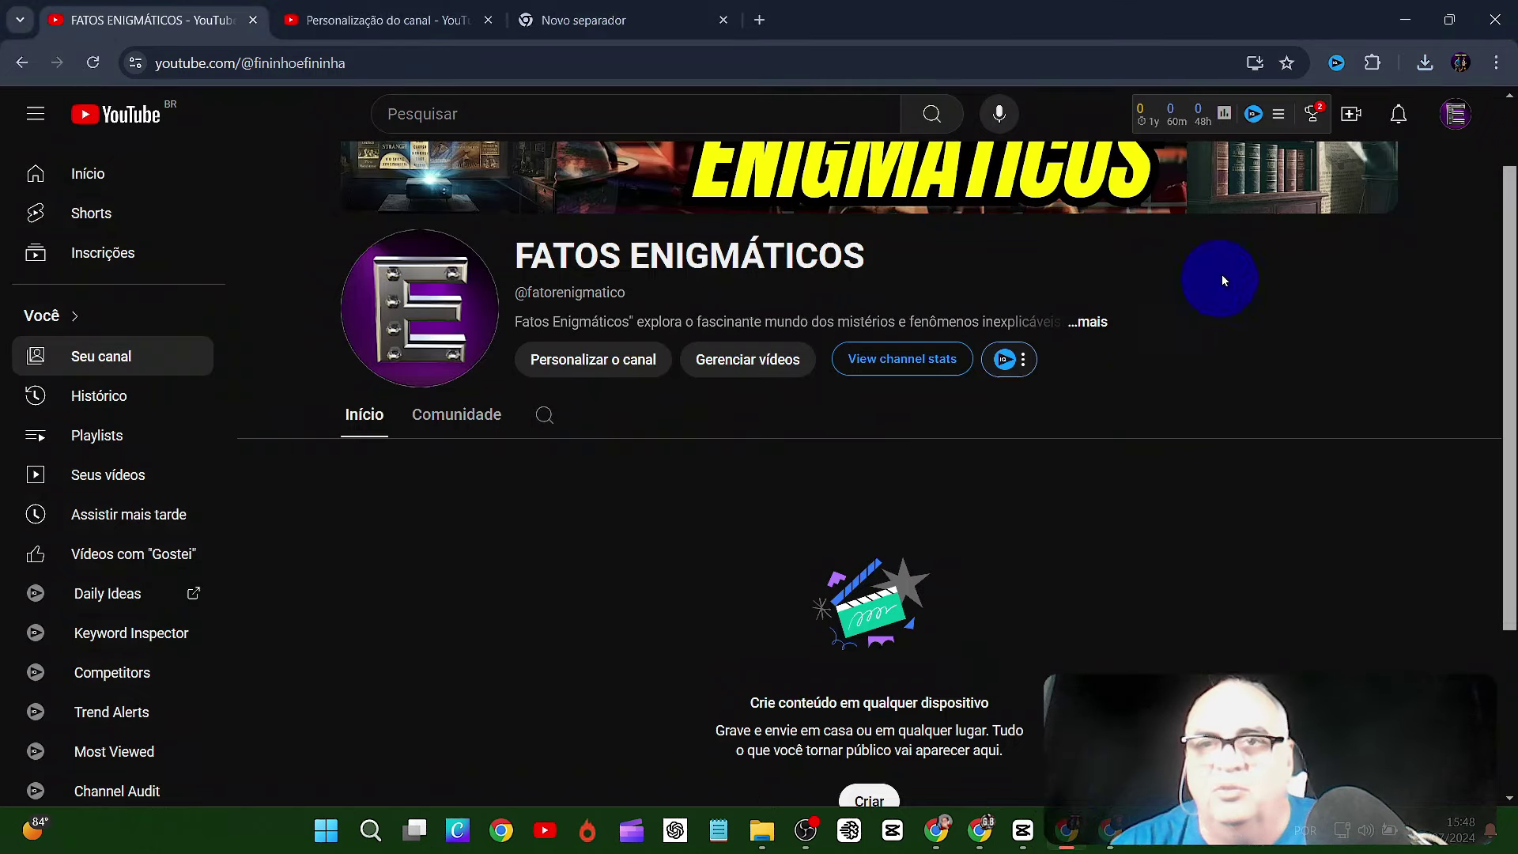
pyautogui.click(1020, 449)
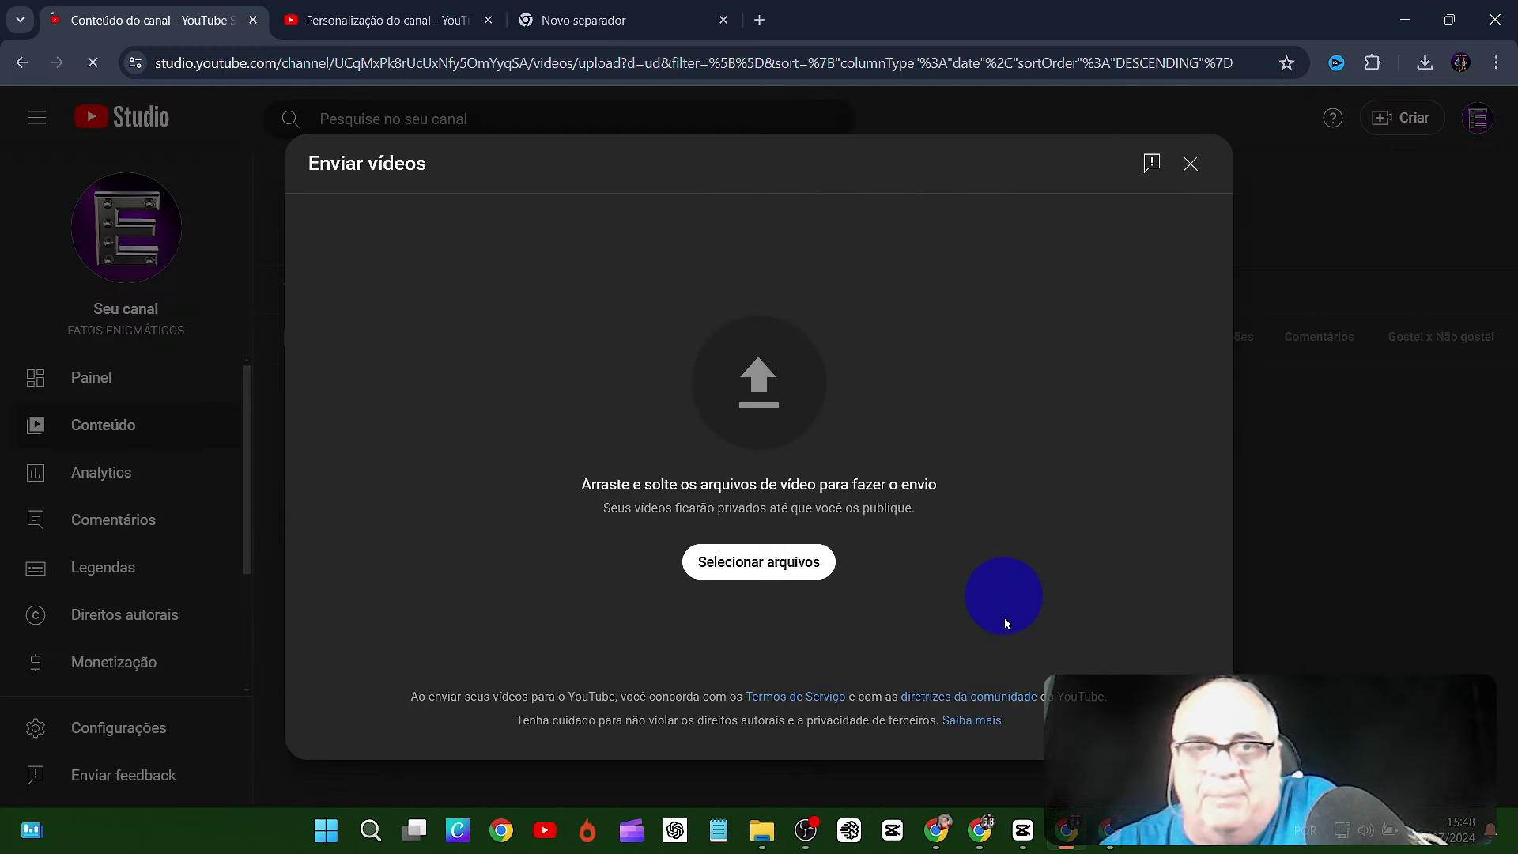
# - Browse the ixigua search results for strange facts (奇怪的事实) and strange food (奇怪的食物) as sources of further videos
pyautogui.click(943, 815)
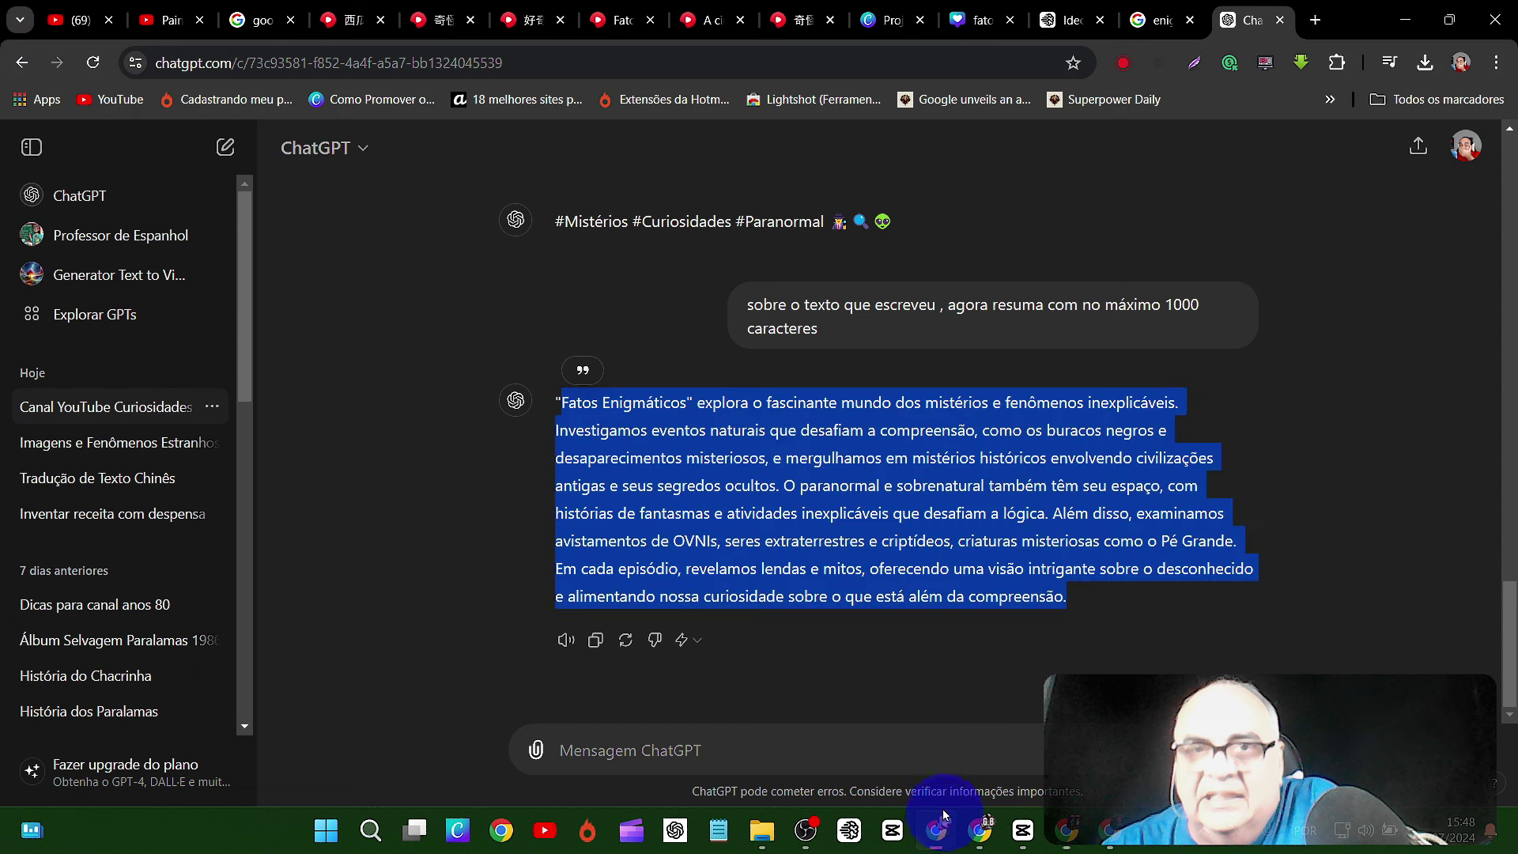
pyautogui.click(415, 26)
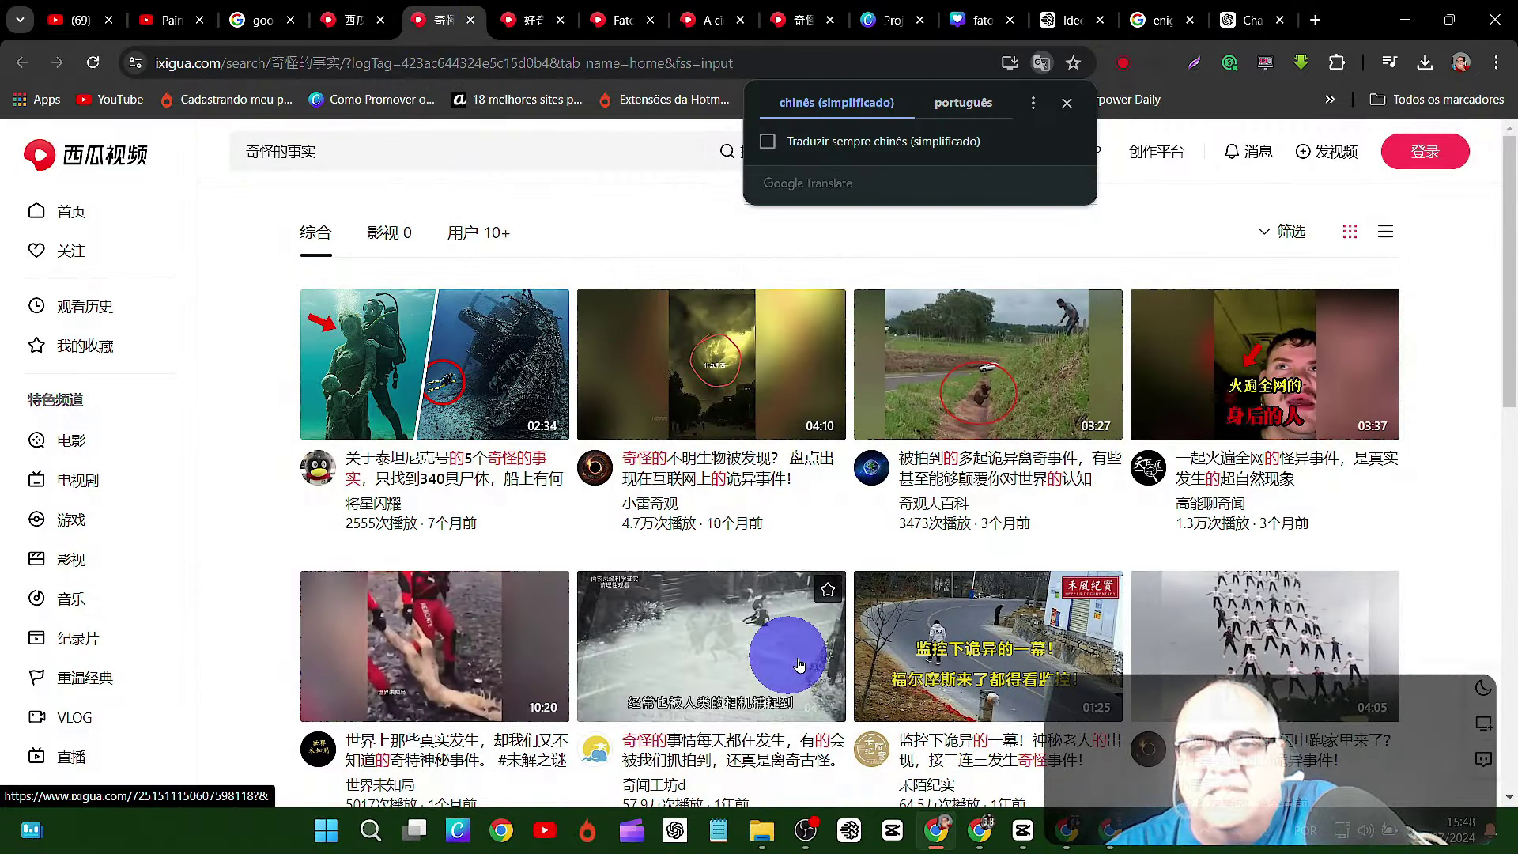
pyautogui.scroll(-3, 791, 668)
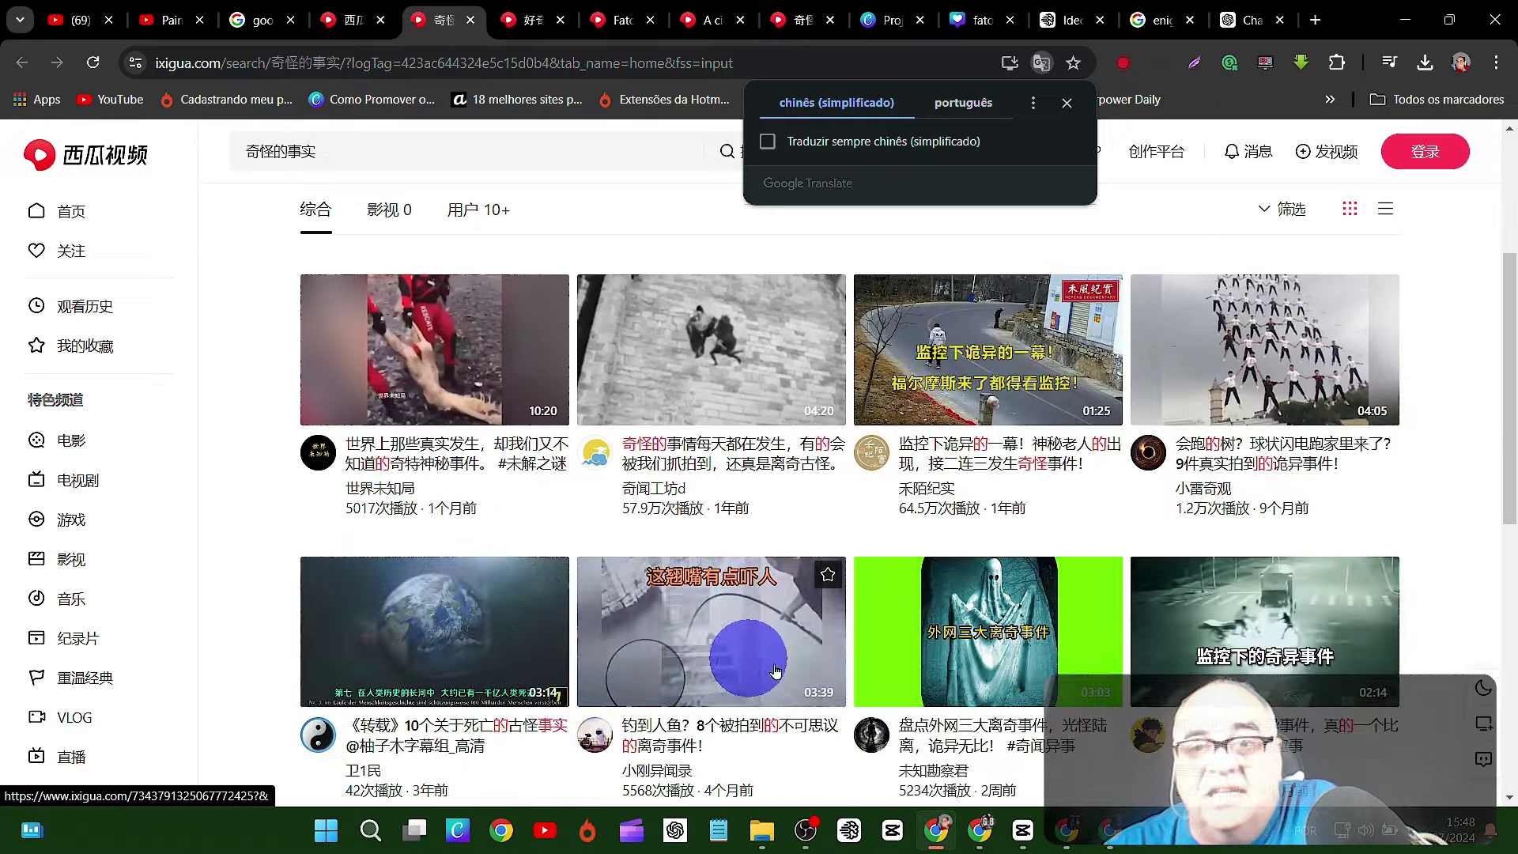
pyautogui.scroll(-3, 775, 670)
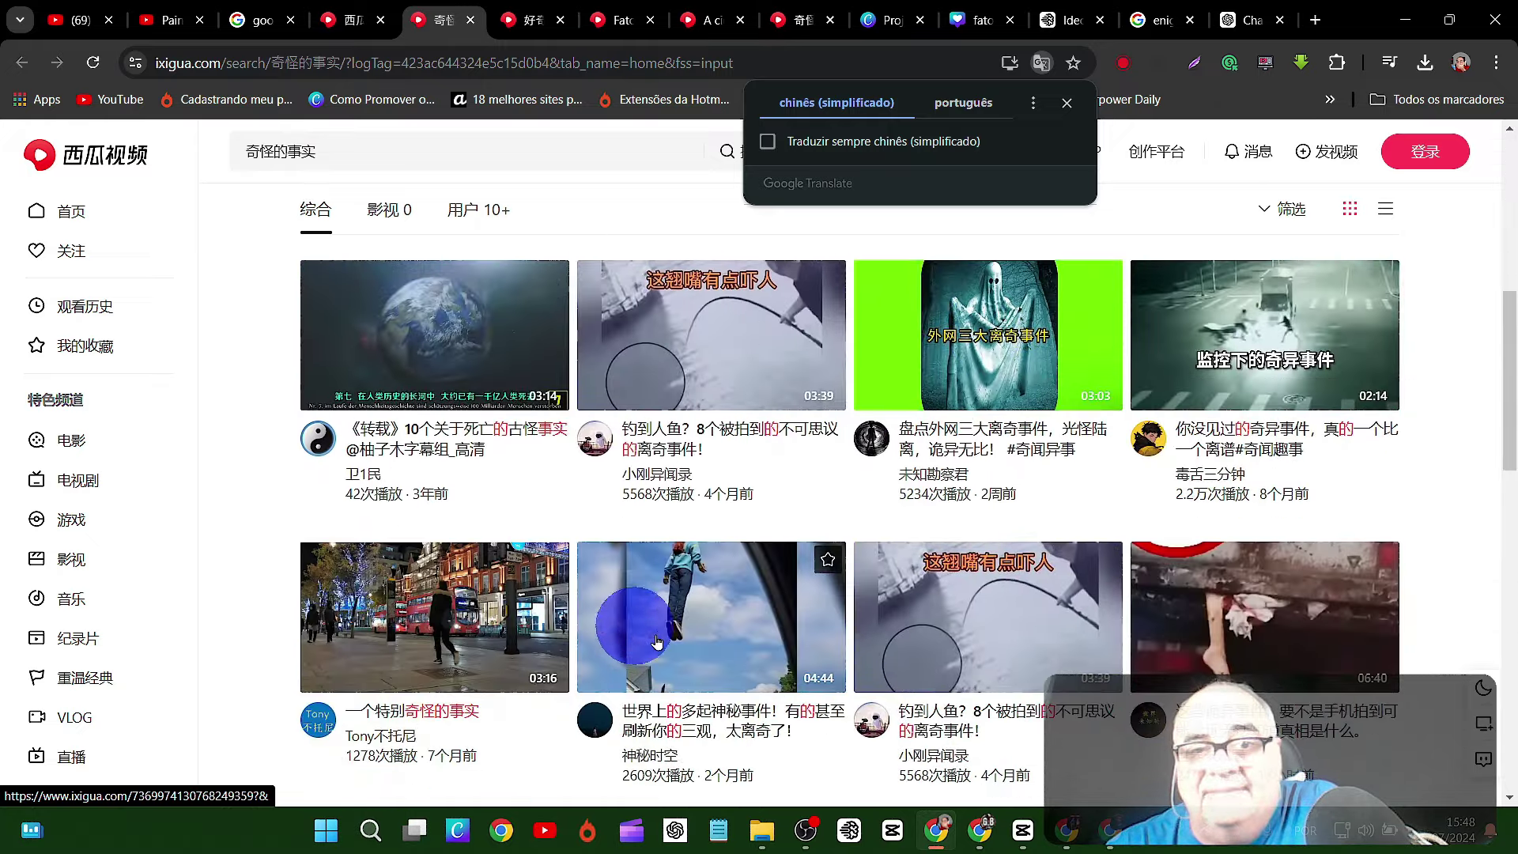
pyautogui.scroll(-3, 959, 585)
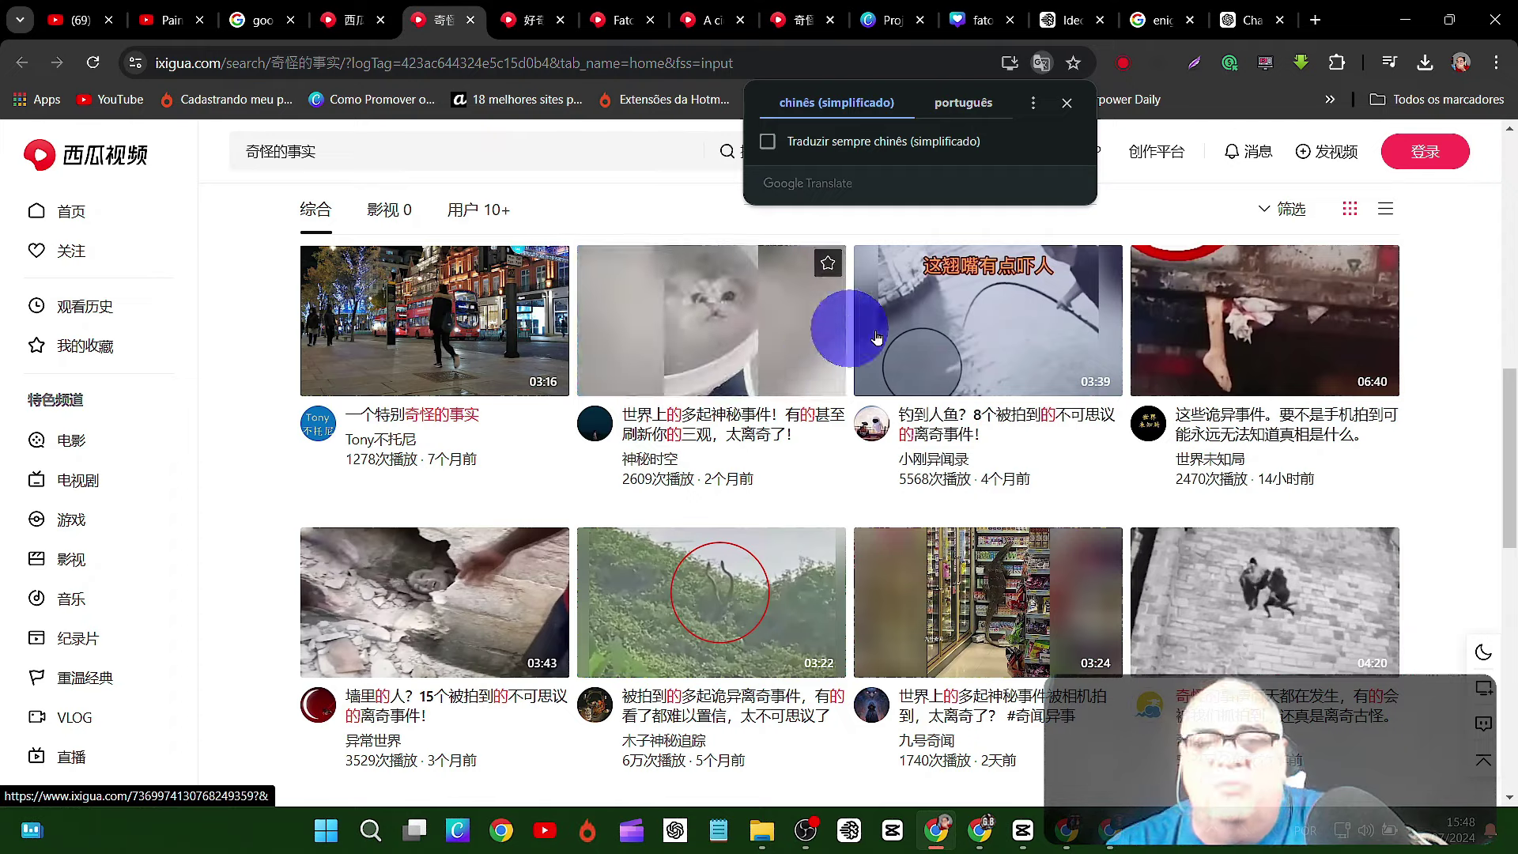
pyautogui.click(809, 22)
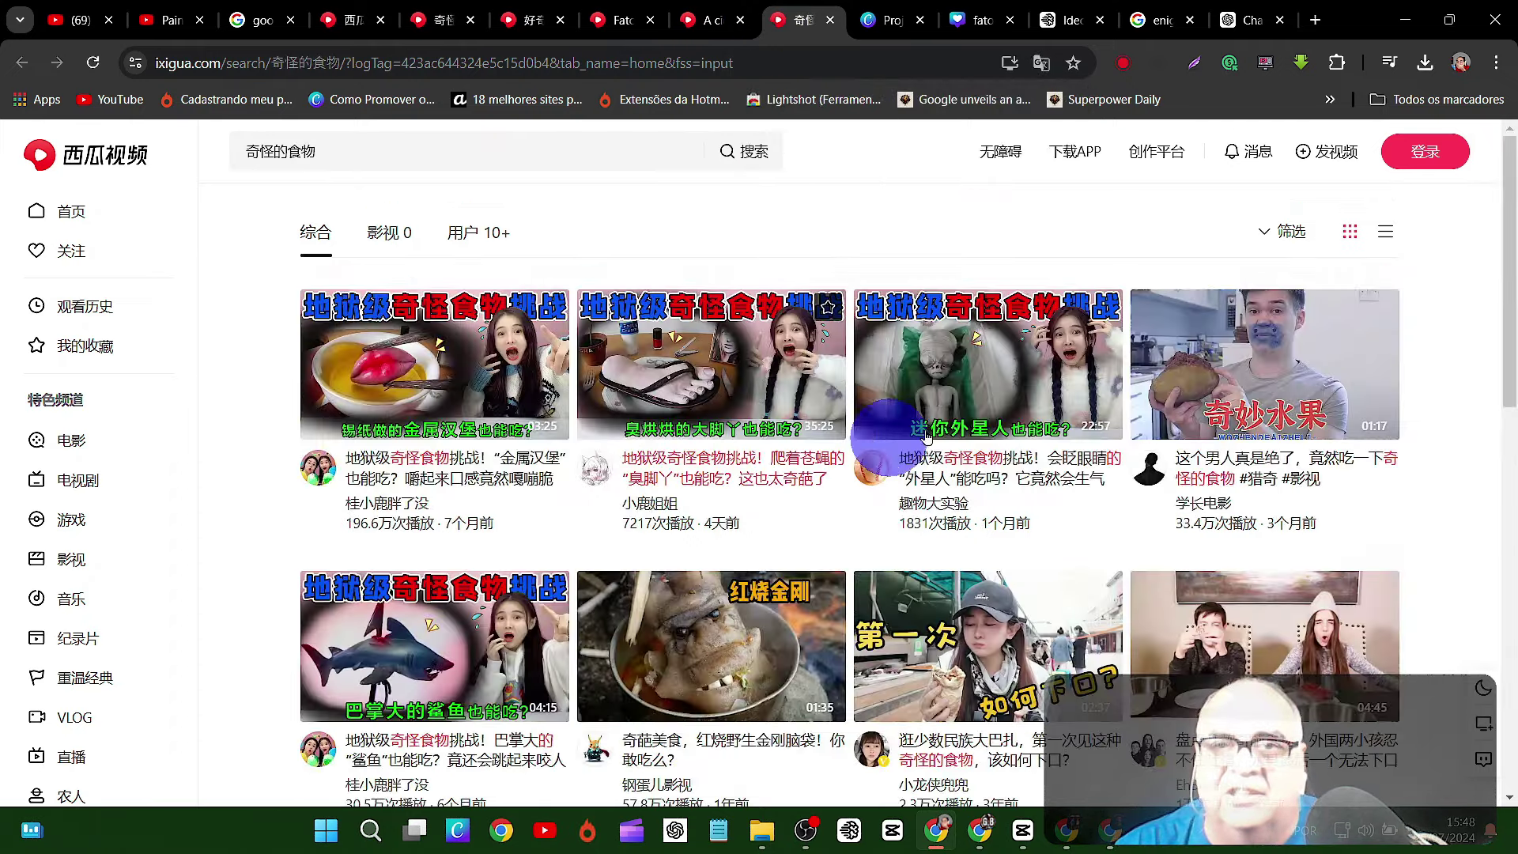
pyautogui.scroll(-3, 736, 664)
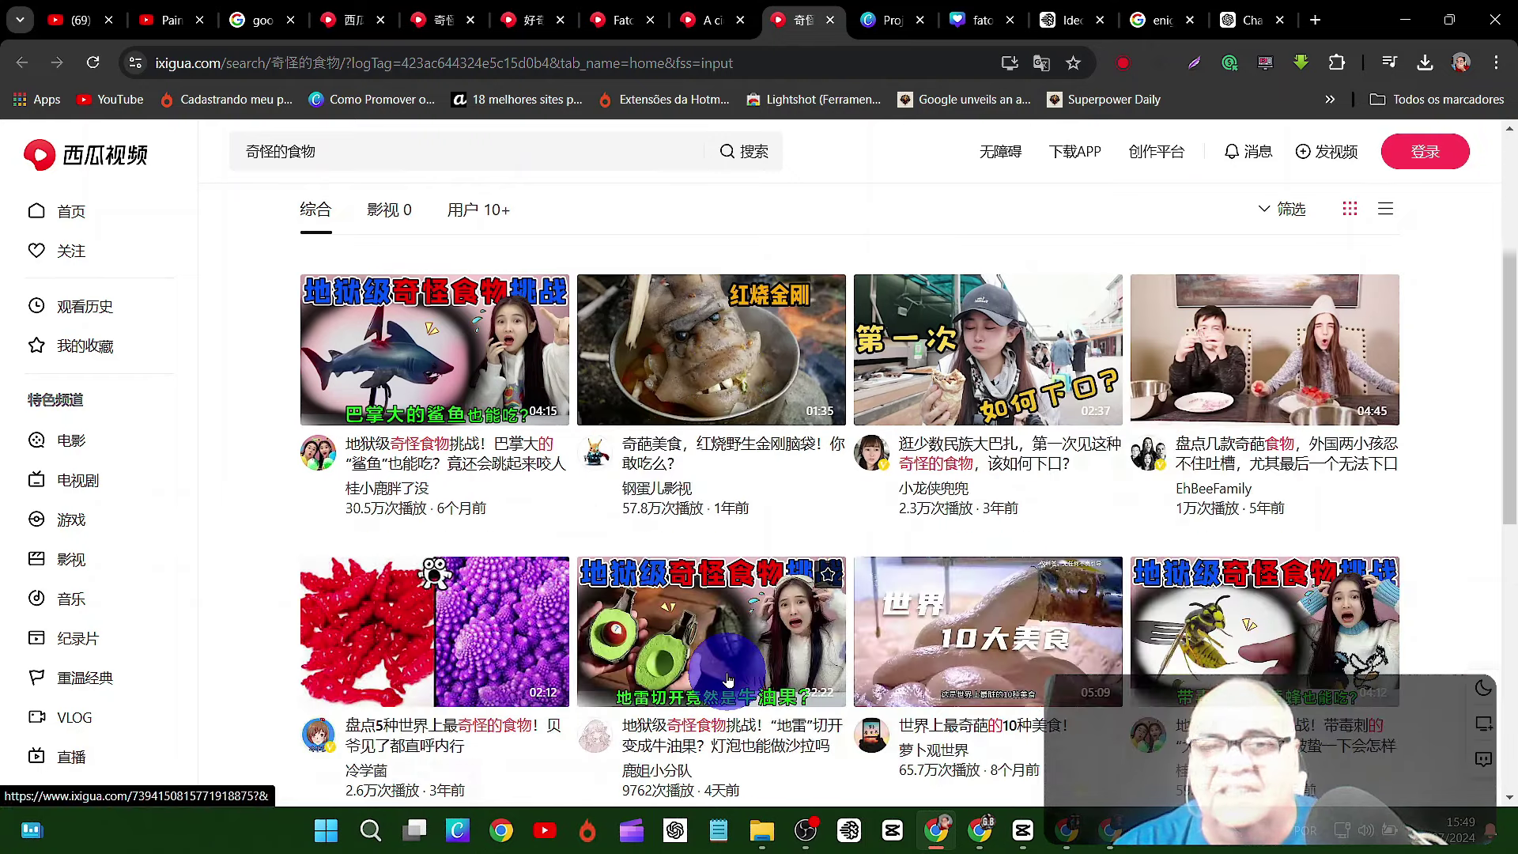
pyautogui.scroll(-1, 757, 627)
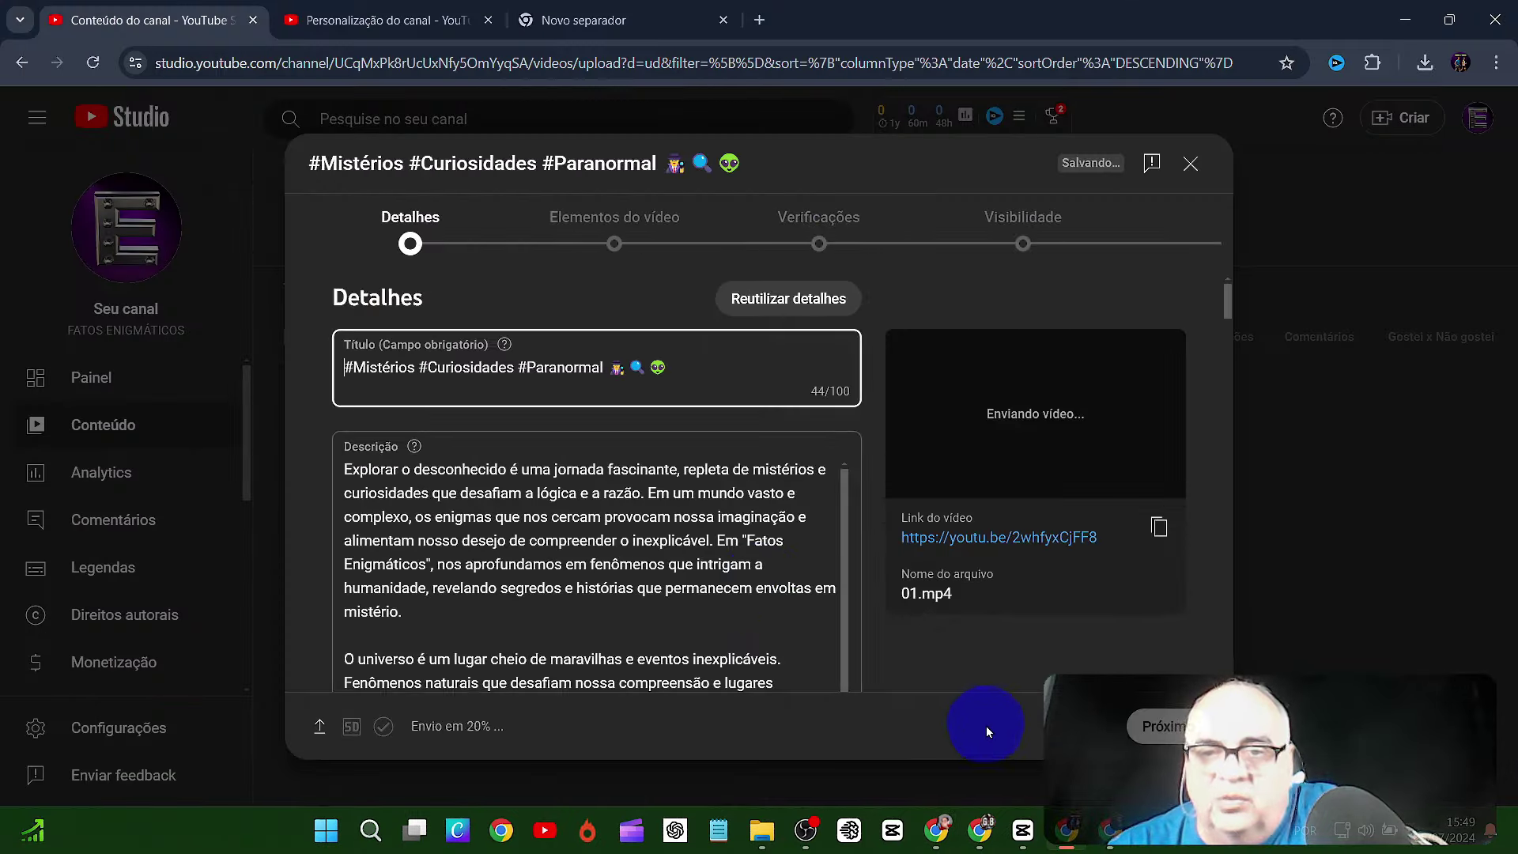
# - Find the ixigua page of the Missão W source video and copy its translated Portuguese title
pyautogui.moveTo(1034, 835)
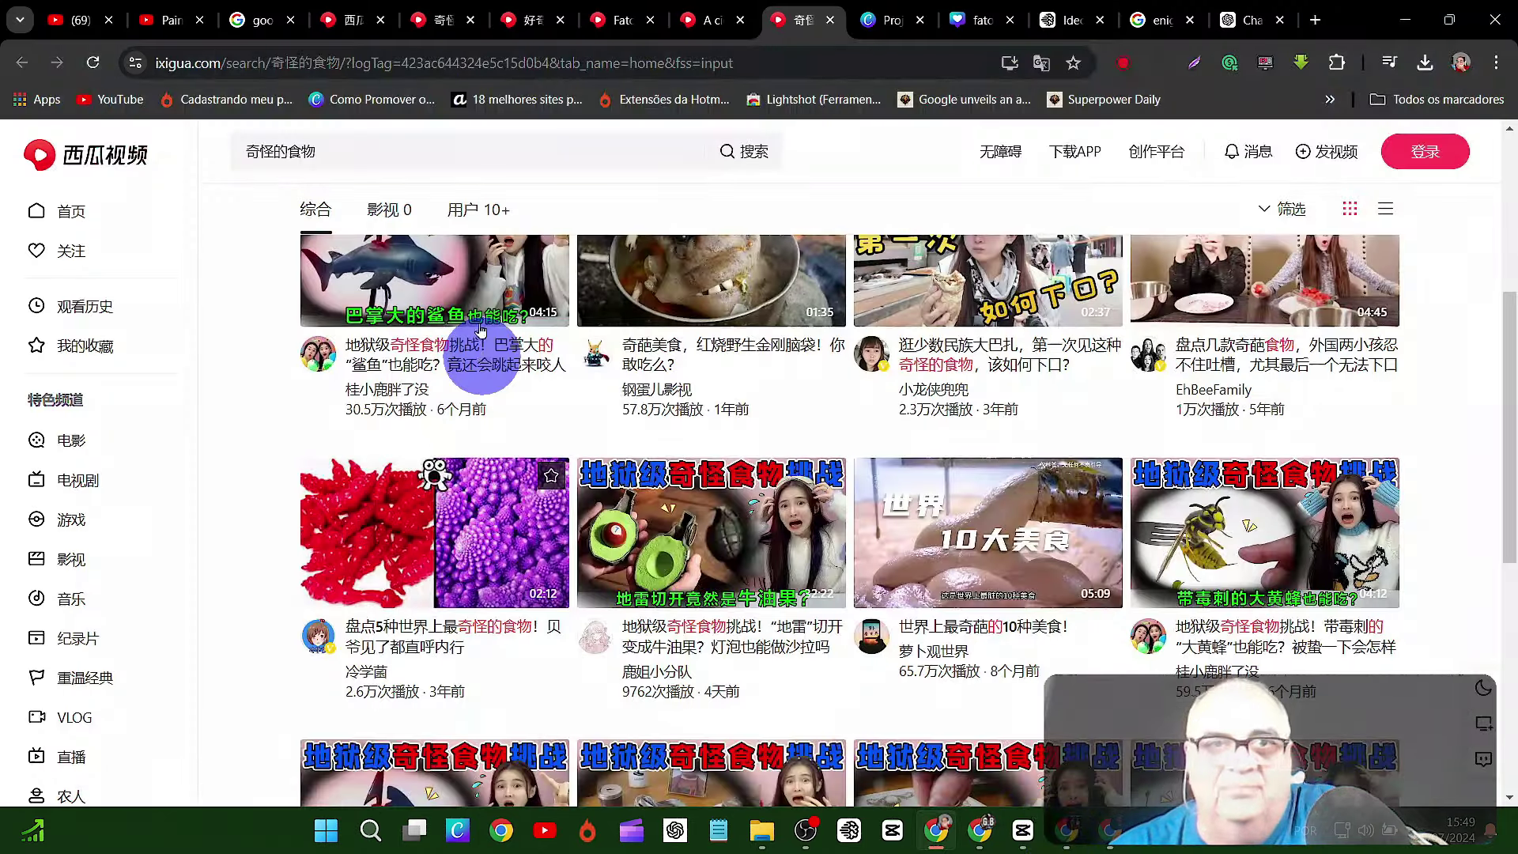
pyautogui.click(531, 20)
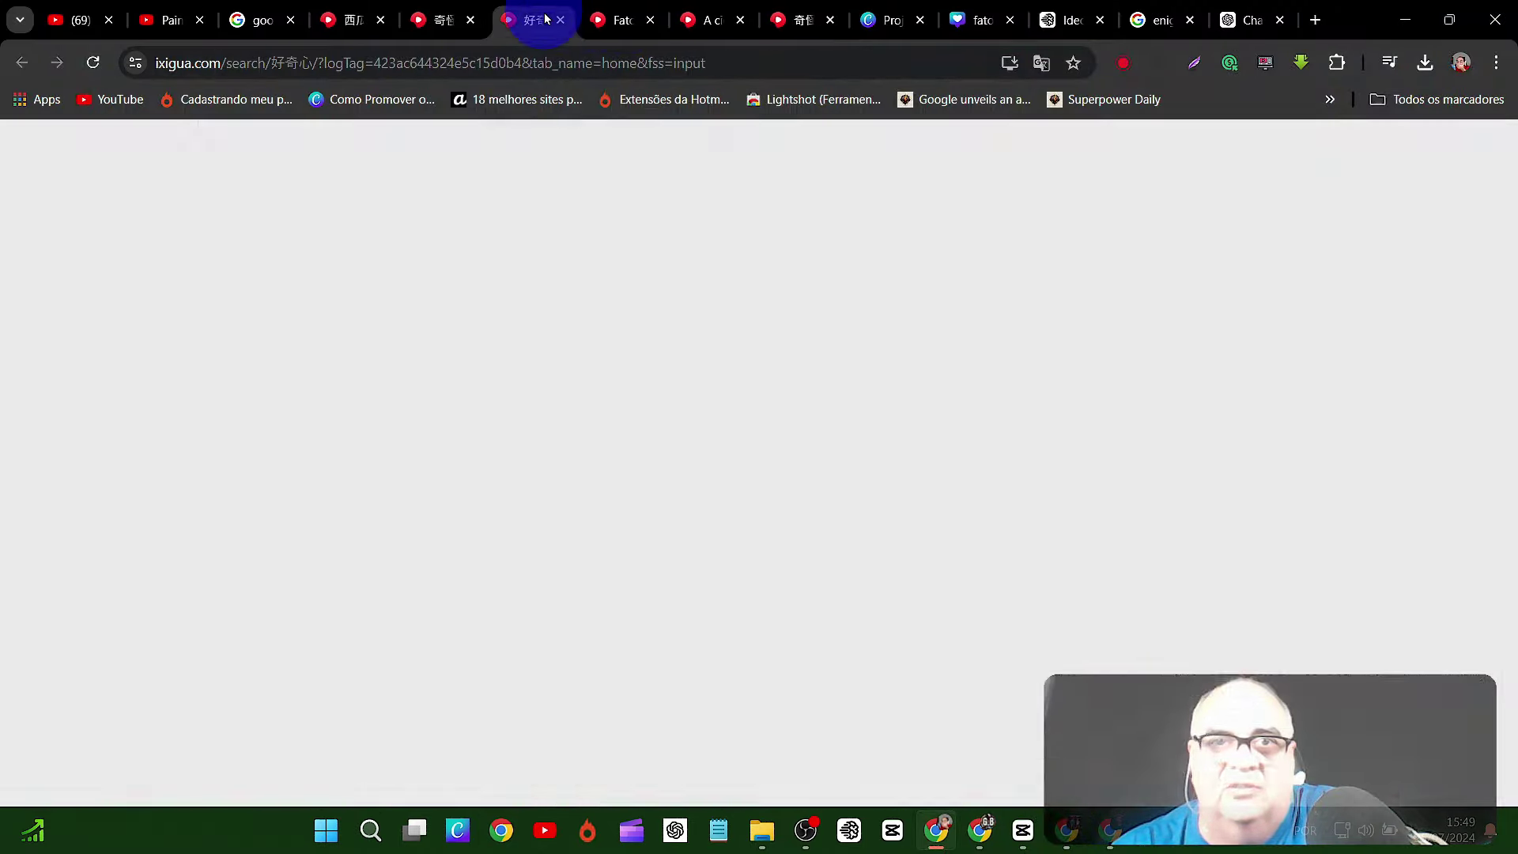
pyautogui.click(627, 24)
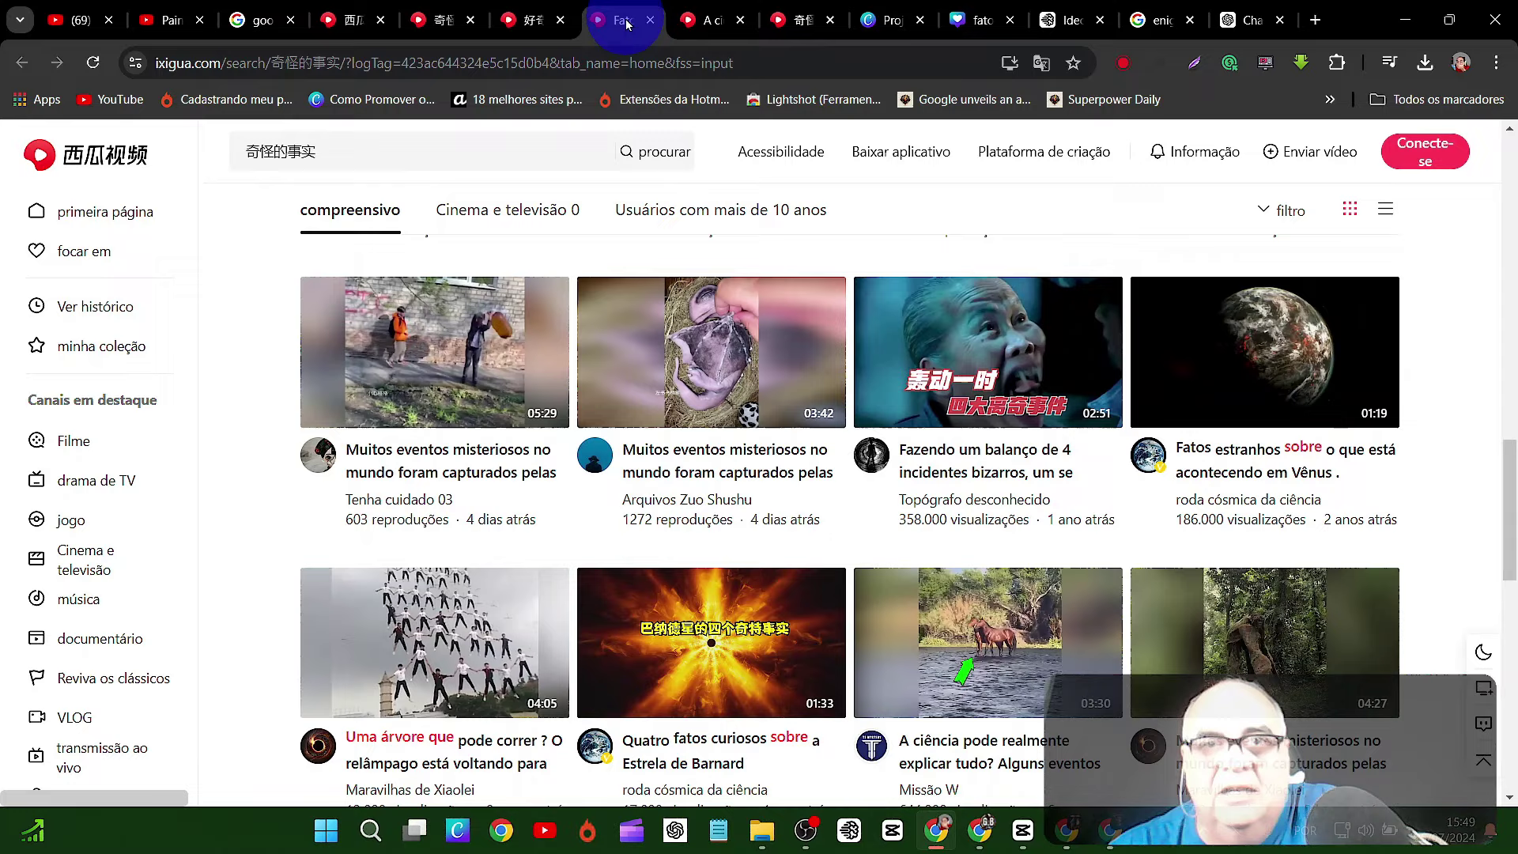
pyautogui.click(699, 29)
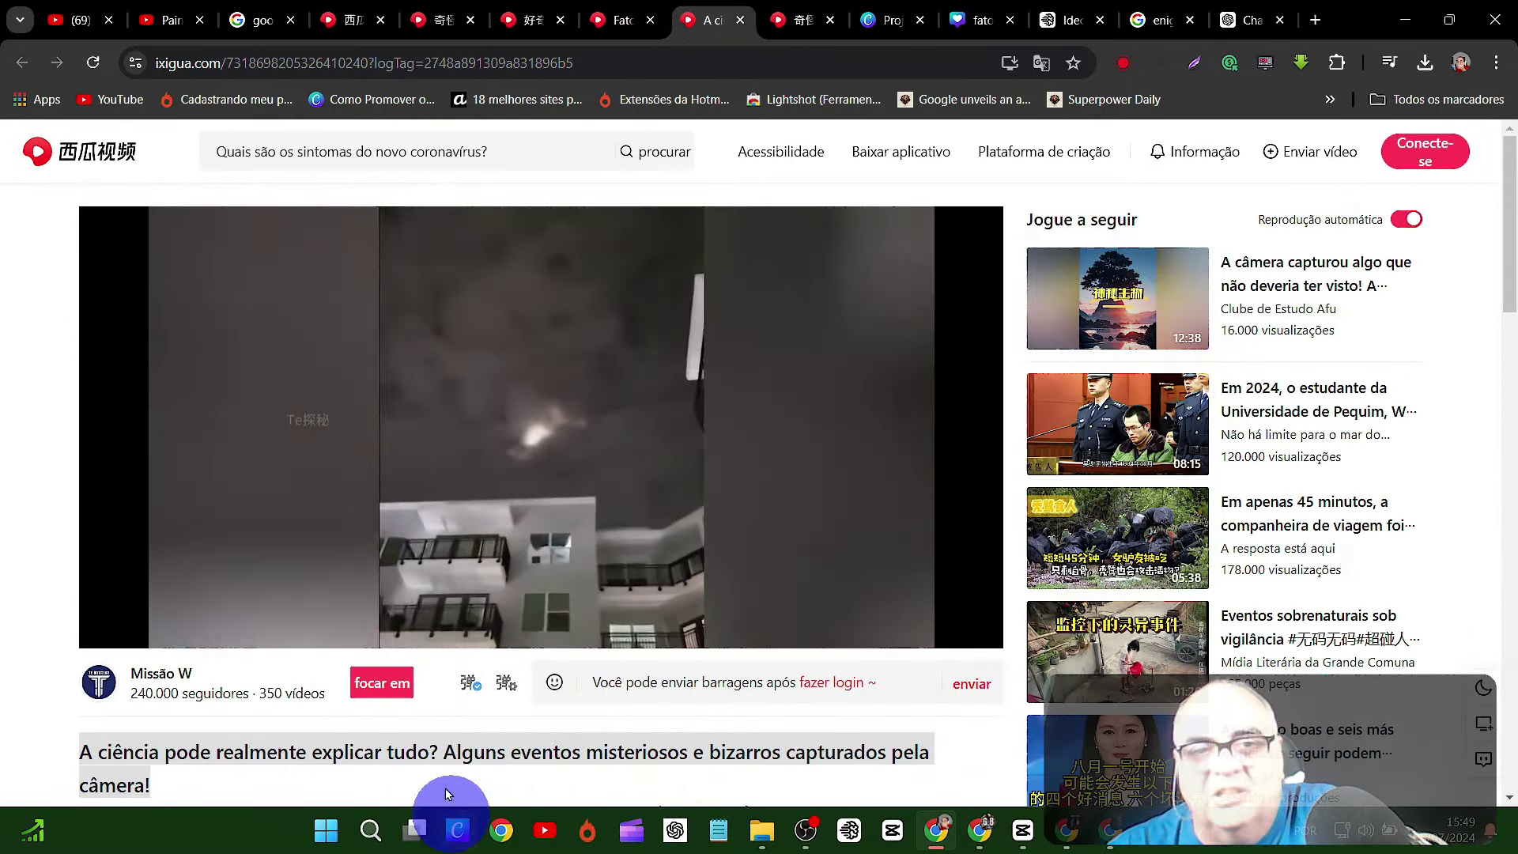
pyautogui.rightClick(448, 750)
pyautogui.click(510, 545)
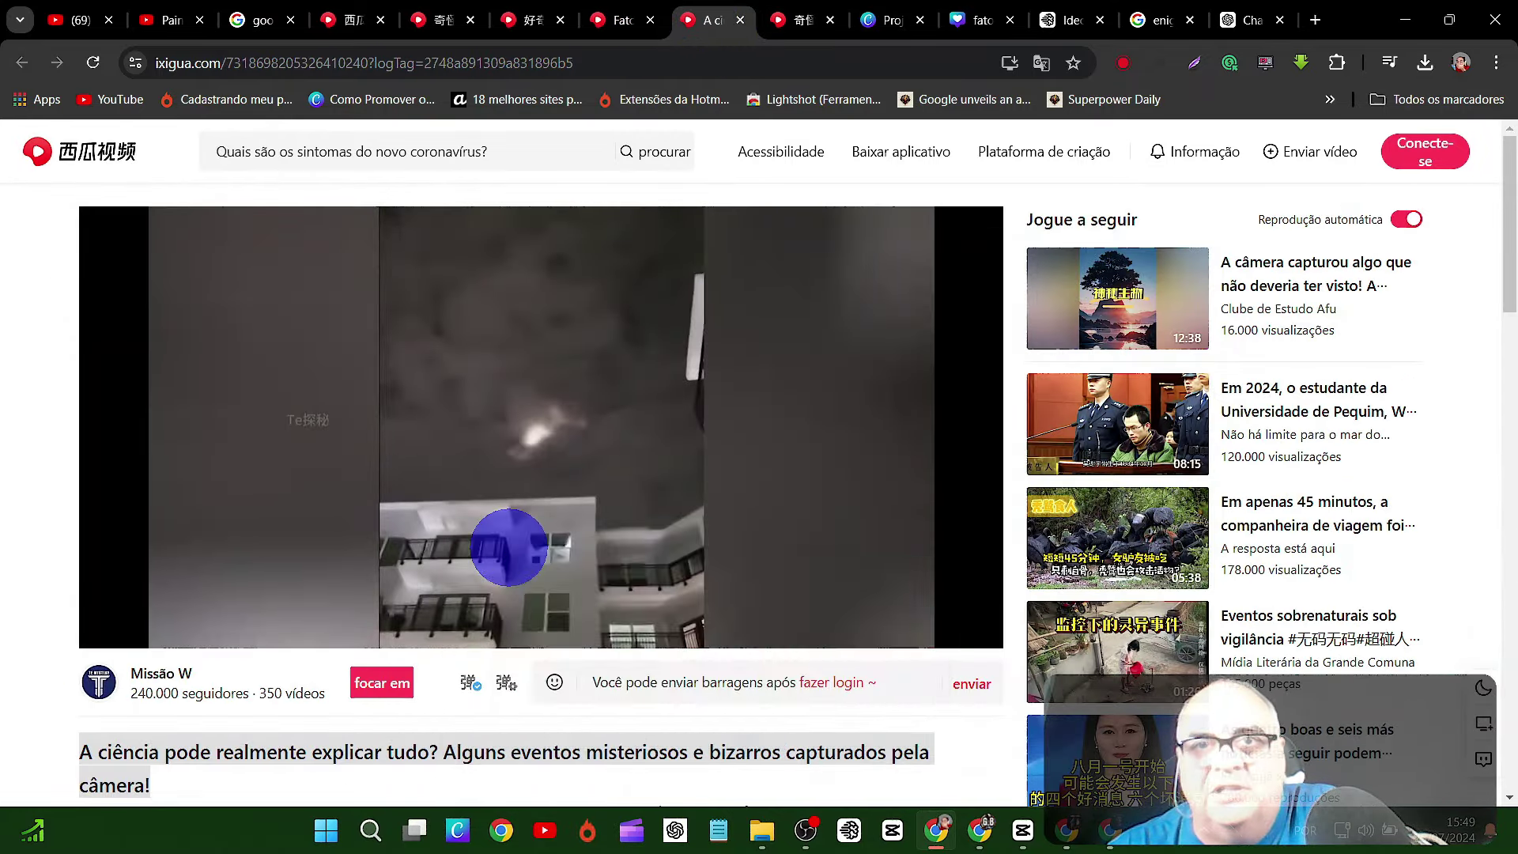
# - Switch to ChatGPT and request a rewrite with synonyms of "A ciência pode realmente explicar tudo? Alguns eventos misteriosos e bizarros capturados pela câmera!"
pyautogui.click(1244, 19)
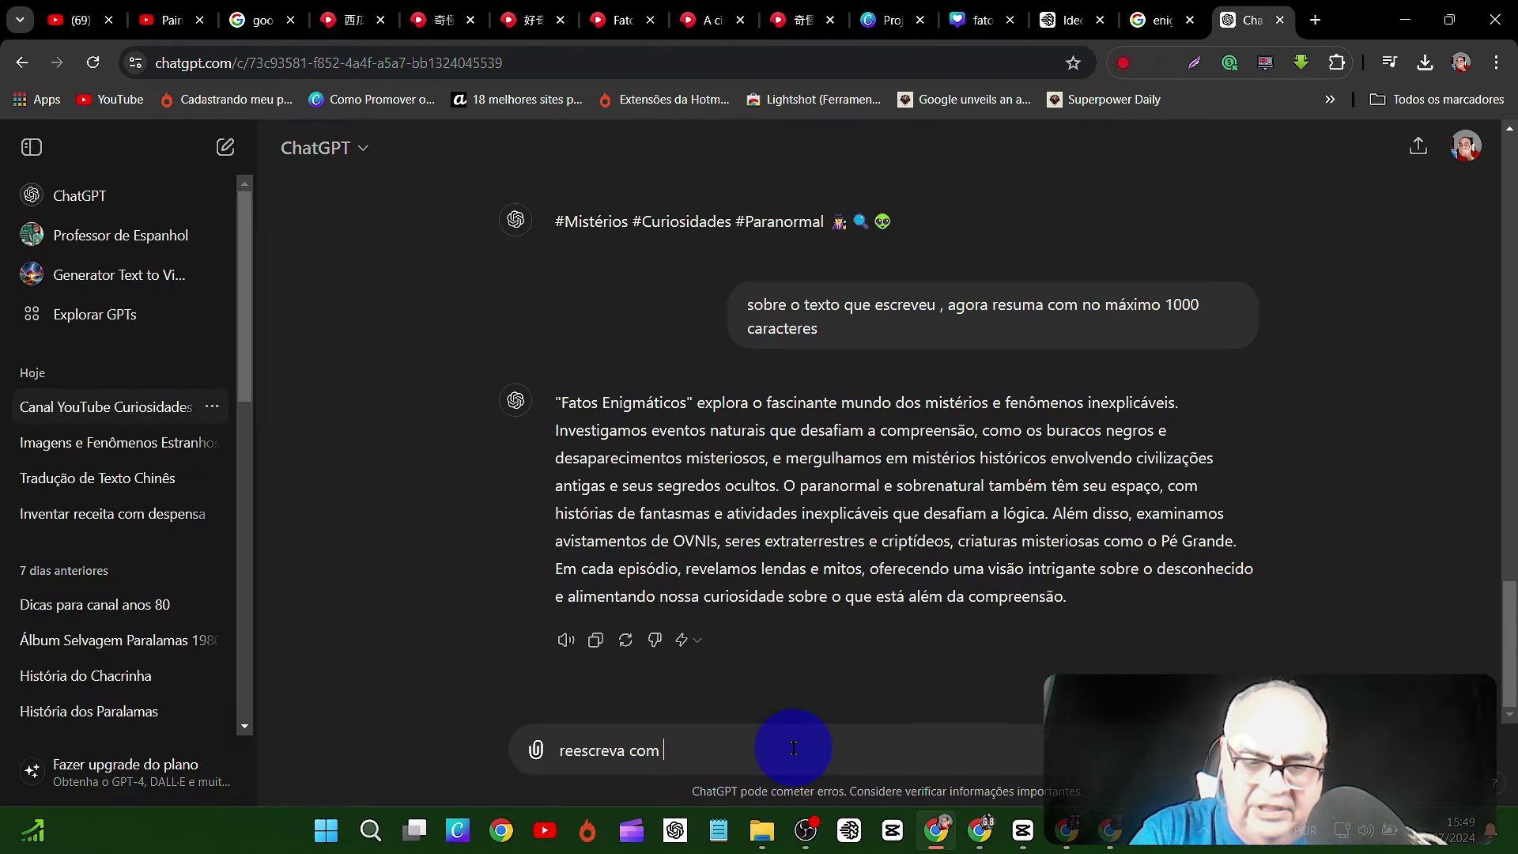
pyautogui.write('sinimos:')
pyautogui.write('A ciência pode realmente explicar tudo? Alguns eventos misteriosos e bizarros capturados pela câmera!')
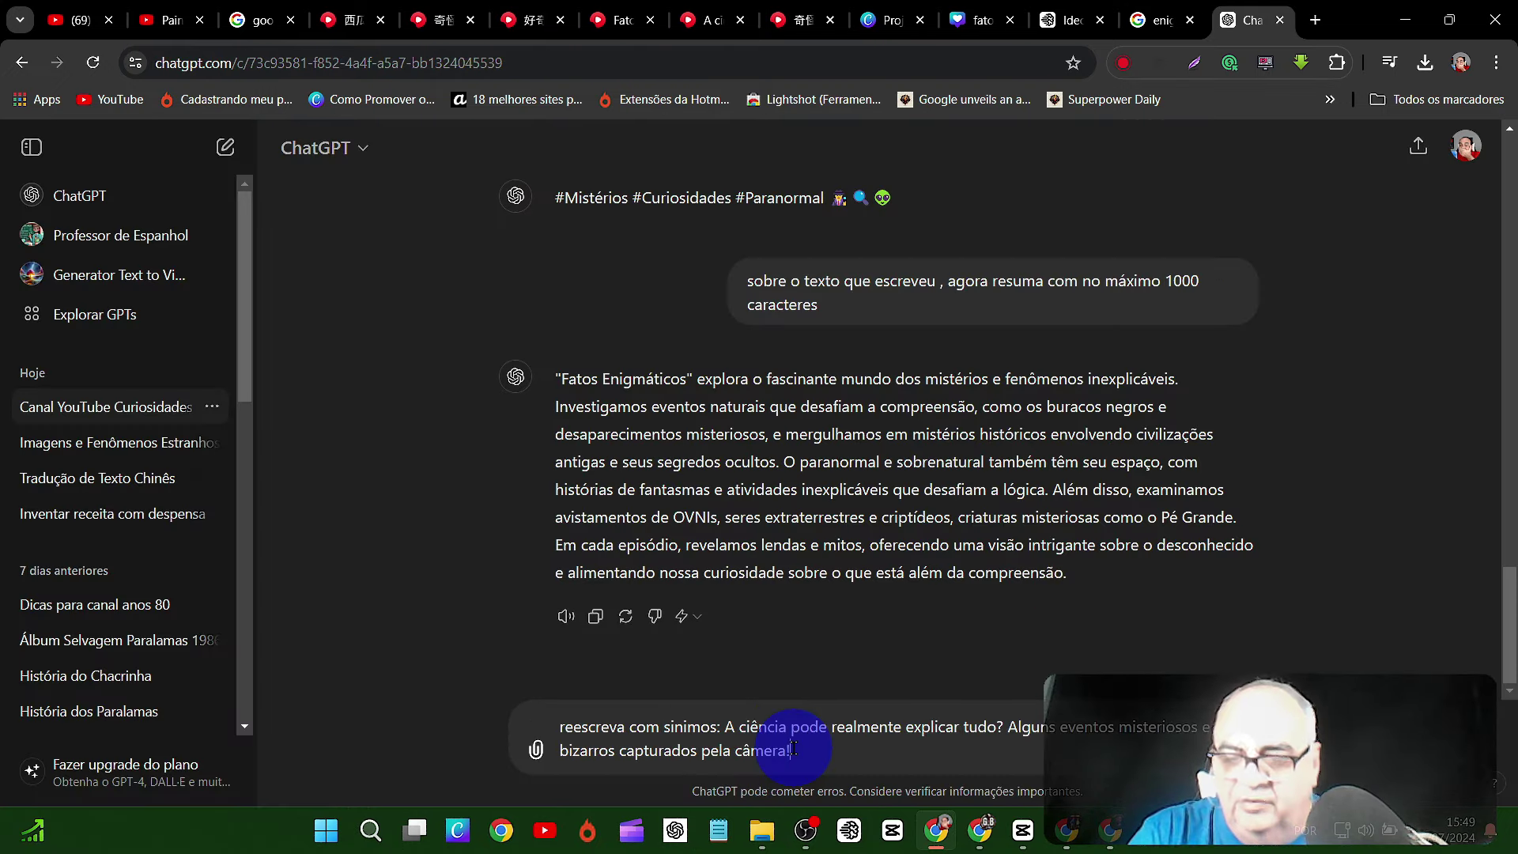
pyautogui.press('Return')
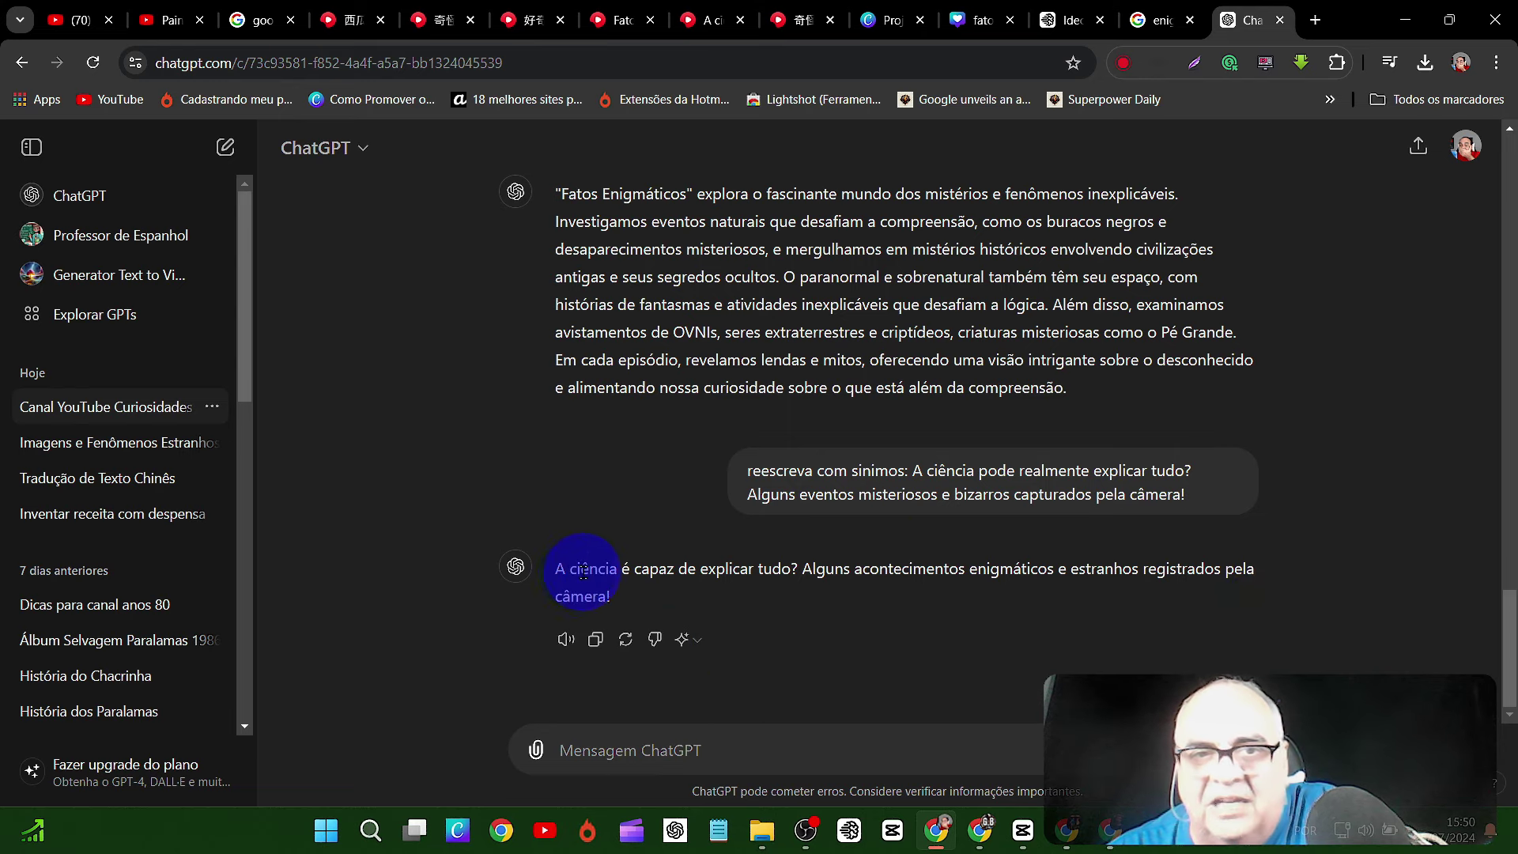
# - Replace the upload's title in YouTube Studio with ChatGPT's rewrite, "A ciência é capaz de explicar tudo? Alguns acontecimentos enigmáticos e estranhos registrados pela câmera!"
pyautogui.moveTo(556, 569); pyautogui.dragTo(598, 595)
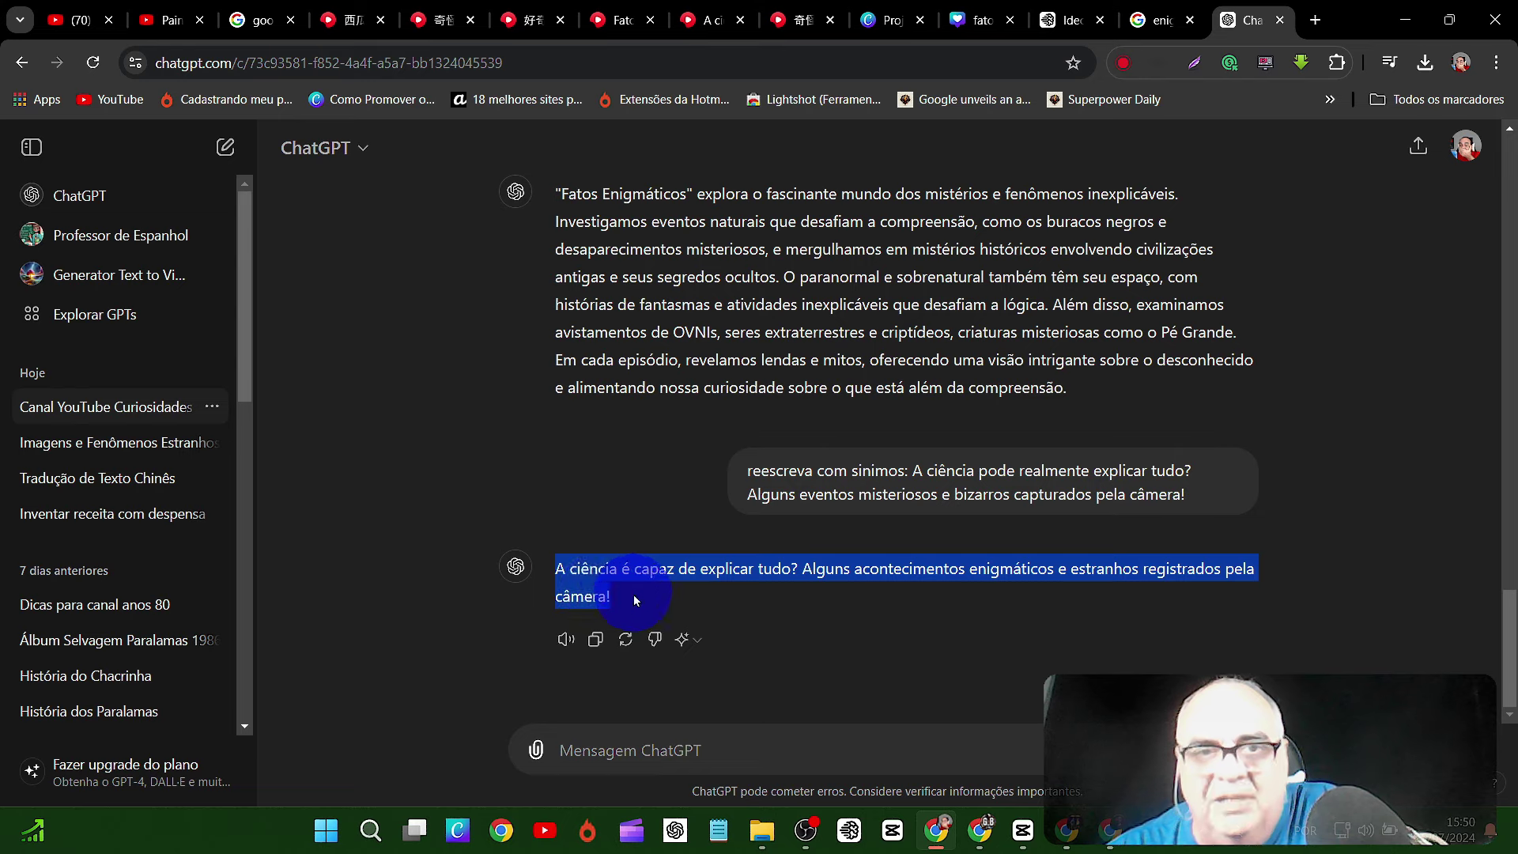
pyautogui.rightClick(617, 568)
pyautogui.click(777, 469)
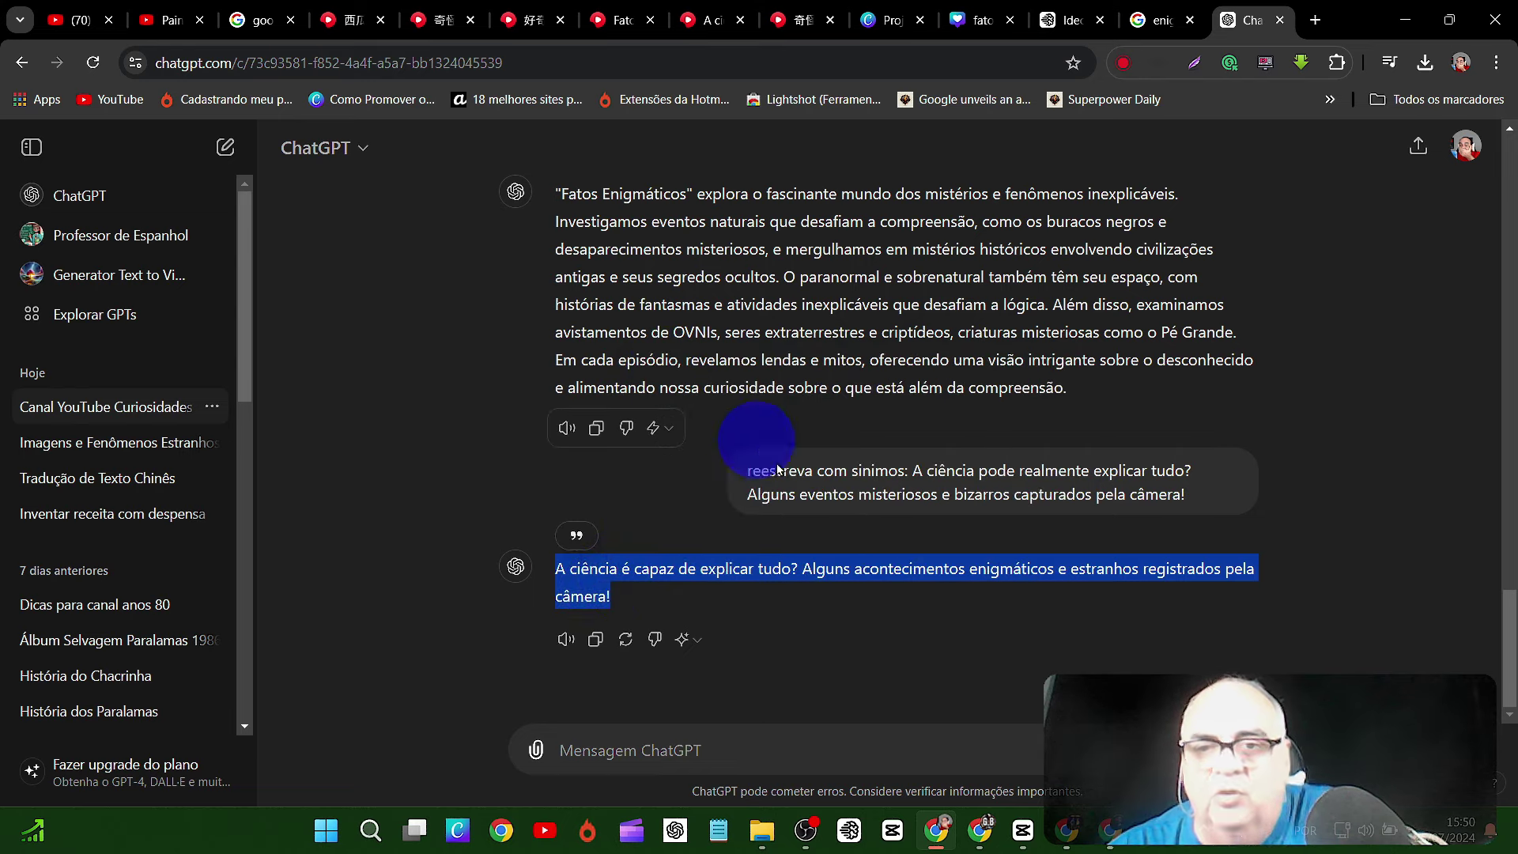
pyautogui.hotkey('alt', 'Tab')
pyautogui.click(363, 380)
pyautogui.hotkey('ctrl', 'a')
pyautogui.hotkey('ctrl', 'v')
# - Shorten the video title by removing "pela câmera" so that it ends in "estranhos registrados!"
pyautogui.click(609, 397)
pyautogui.press('BackSpace')
pyautogui.press('BackSpace')
pyautogui.press('BackSpace')
pyautogui.press('BackSpace')
pyautogui.press('BackSpace')
pyautogui.press('BackSpace')
pyautogui.press('BackSpace')
pyautogui.press('BackSpace')
pyautogui.press('BackSpace')
pyautogui.press('BackSpace')
pyautogui.press('BackSpace')
pyautogui.press('BackSpace')
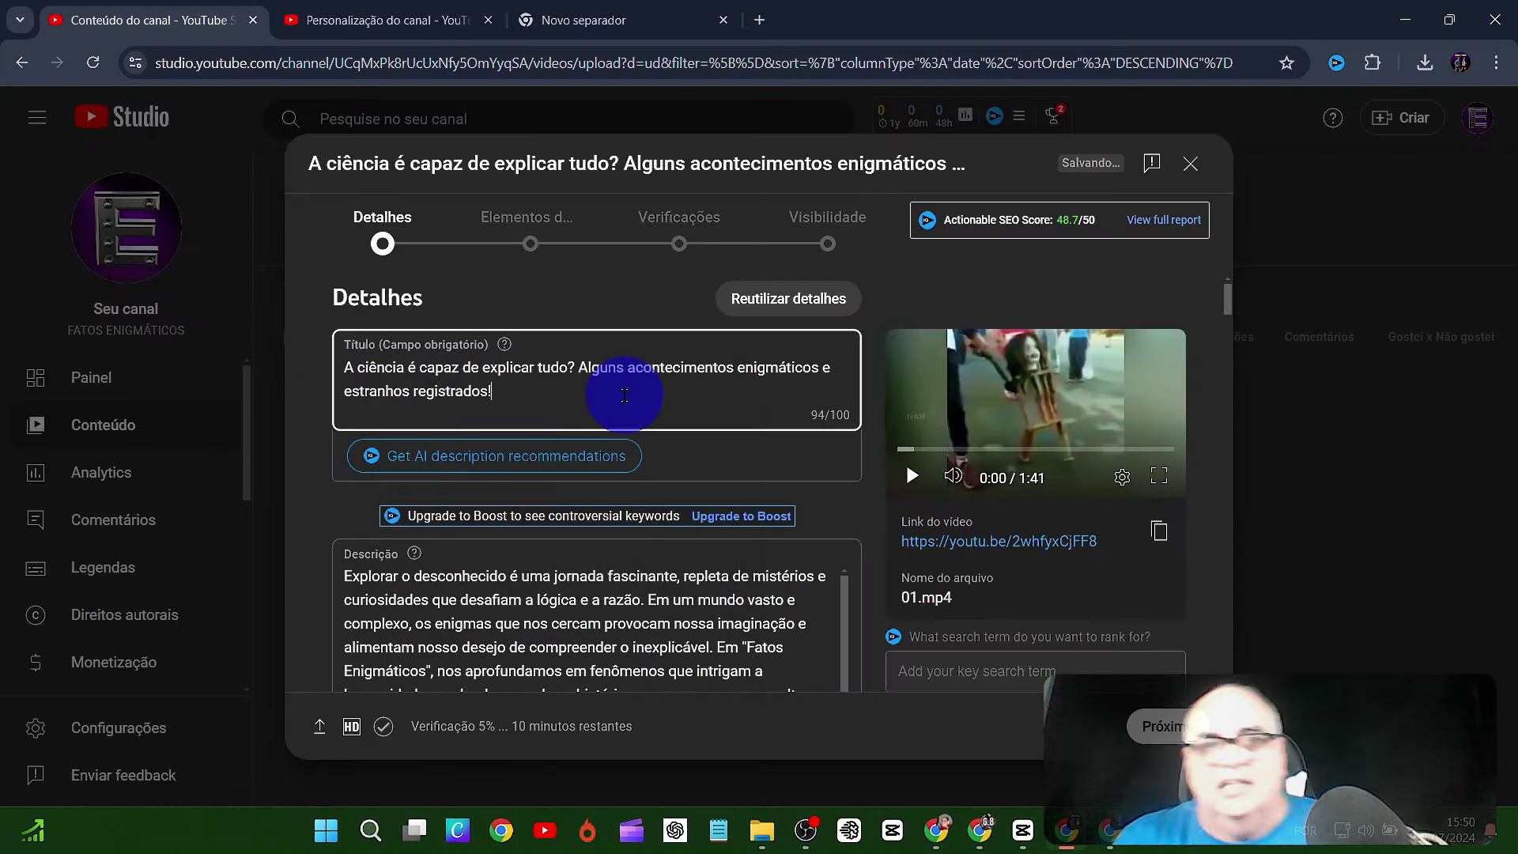
# - Upload the PNG image "fatos" from the Downloads folder as the video's thumbnail
pyautogui.scroll(-10, 862, 621)
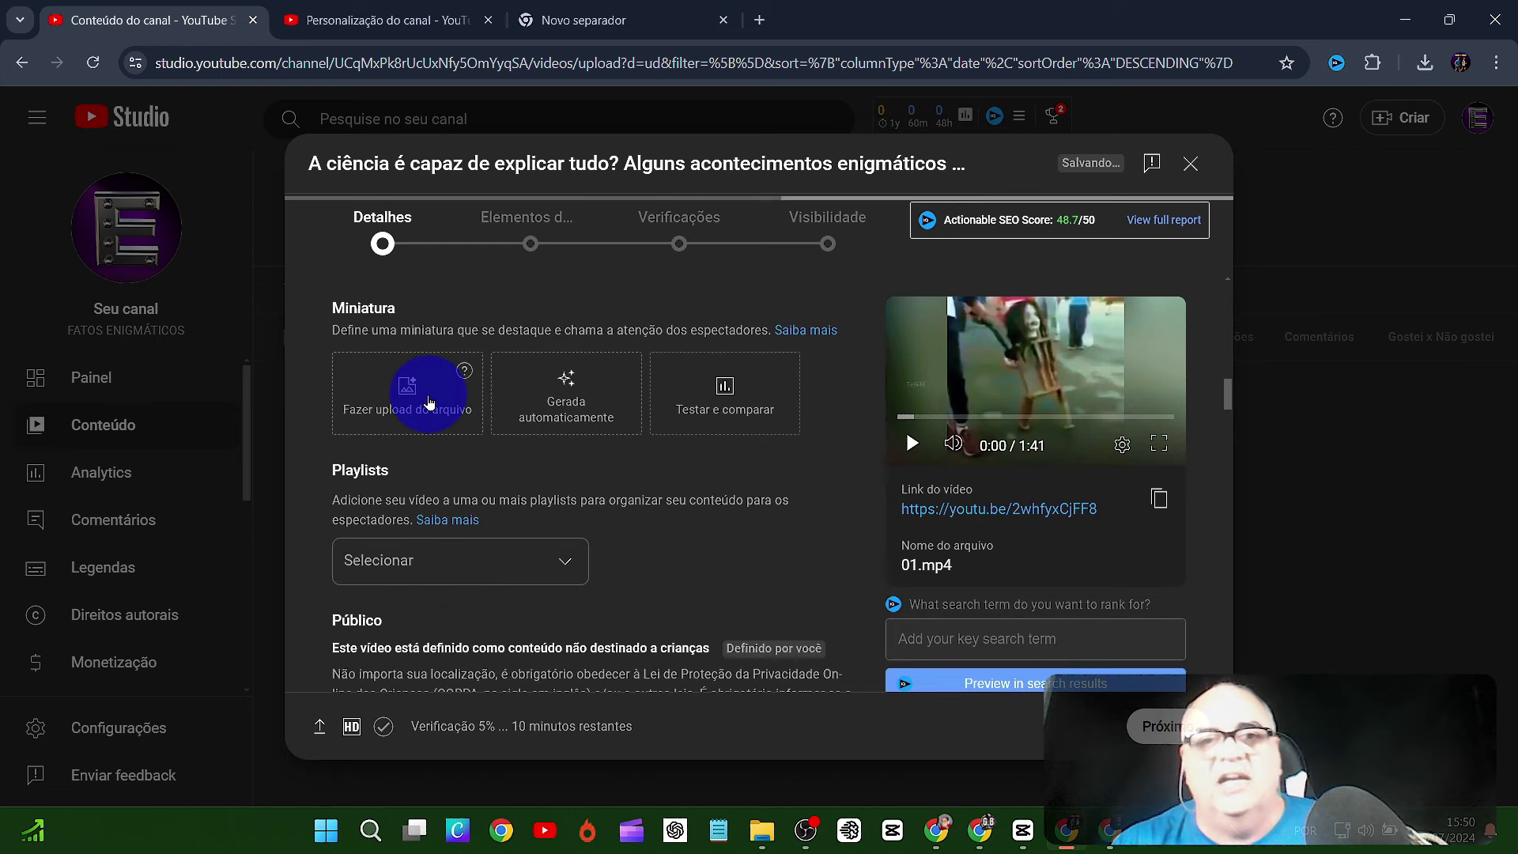
pyautogui.click(430, 401)
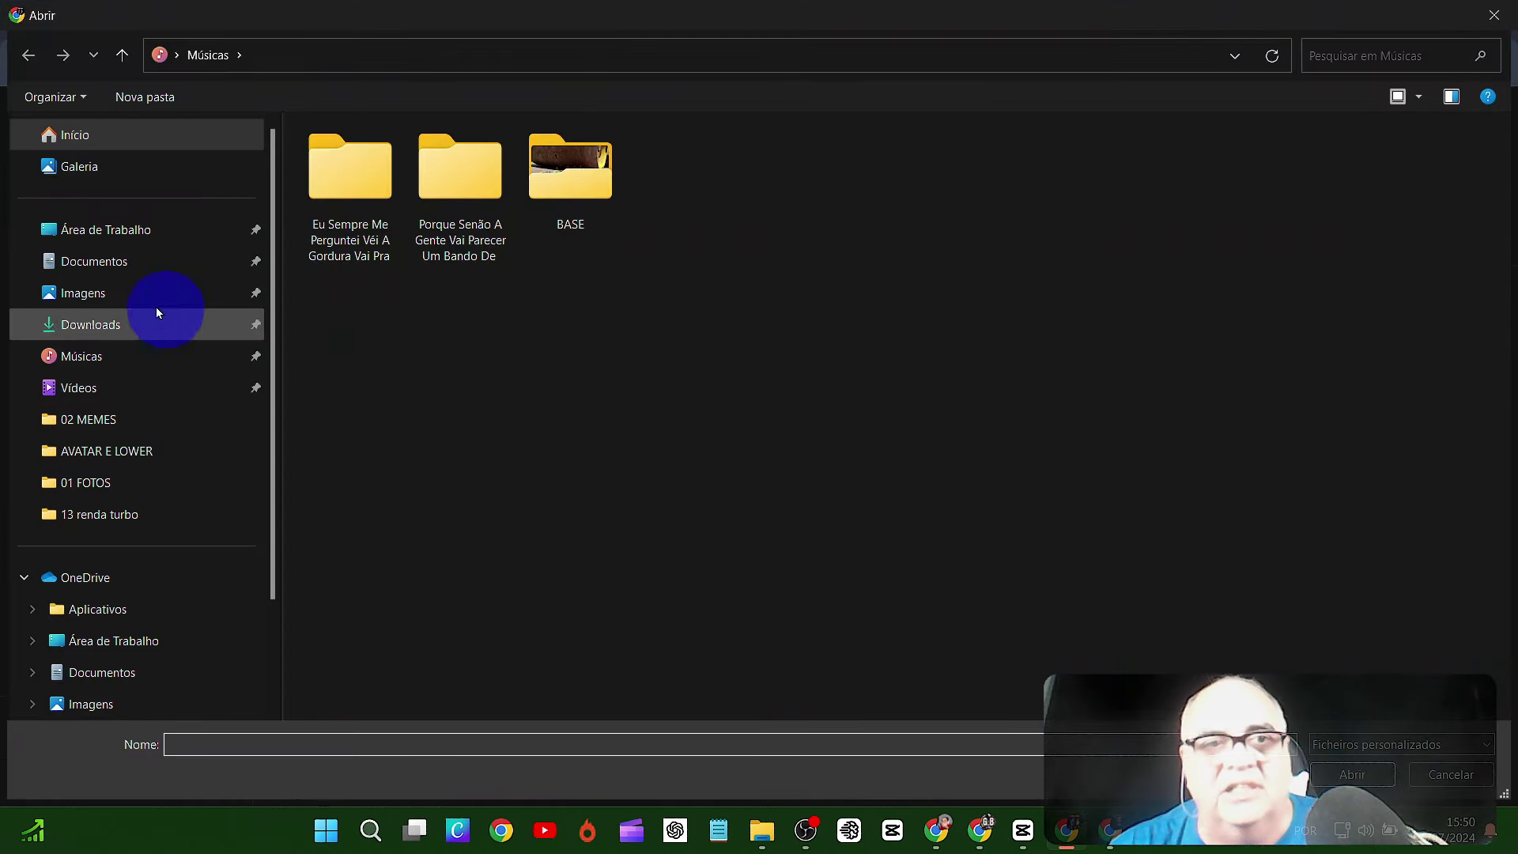
pyautogui.click(201, 329)
pyautogui.doubleClick(349, 543)
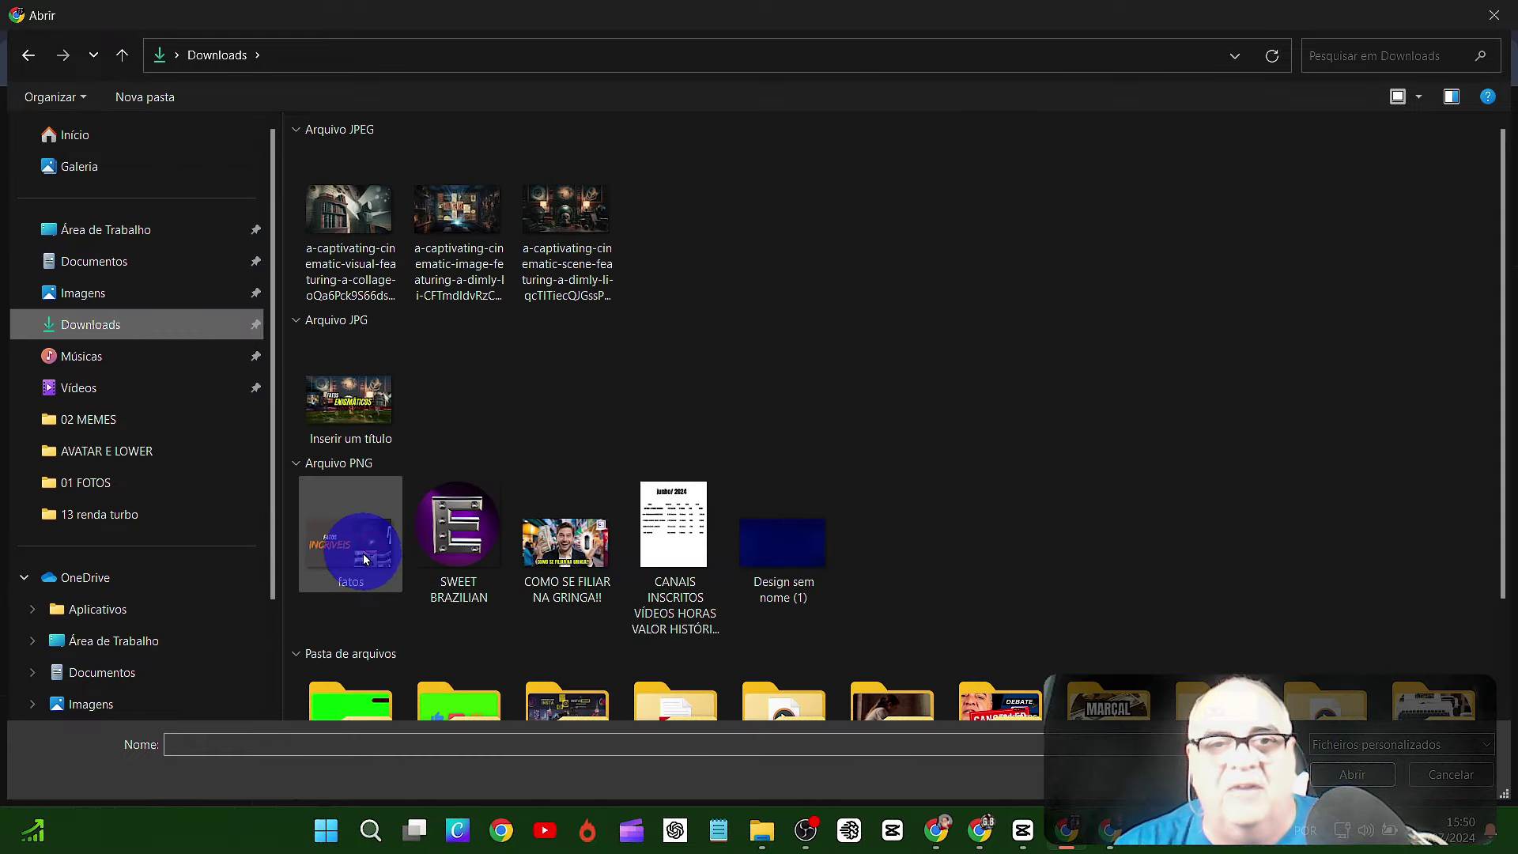